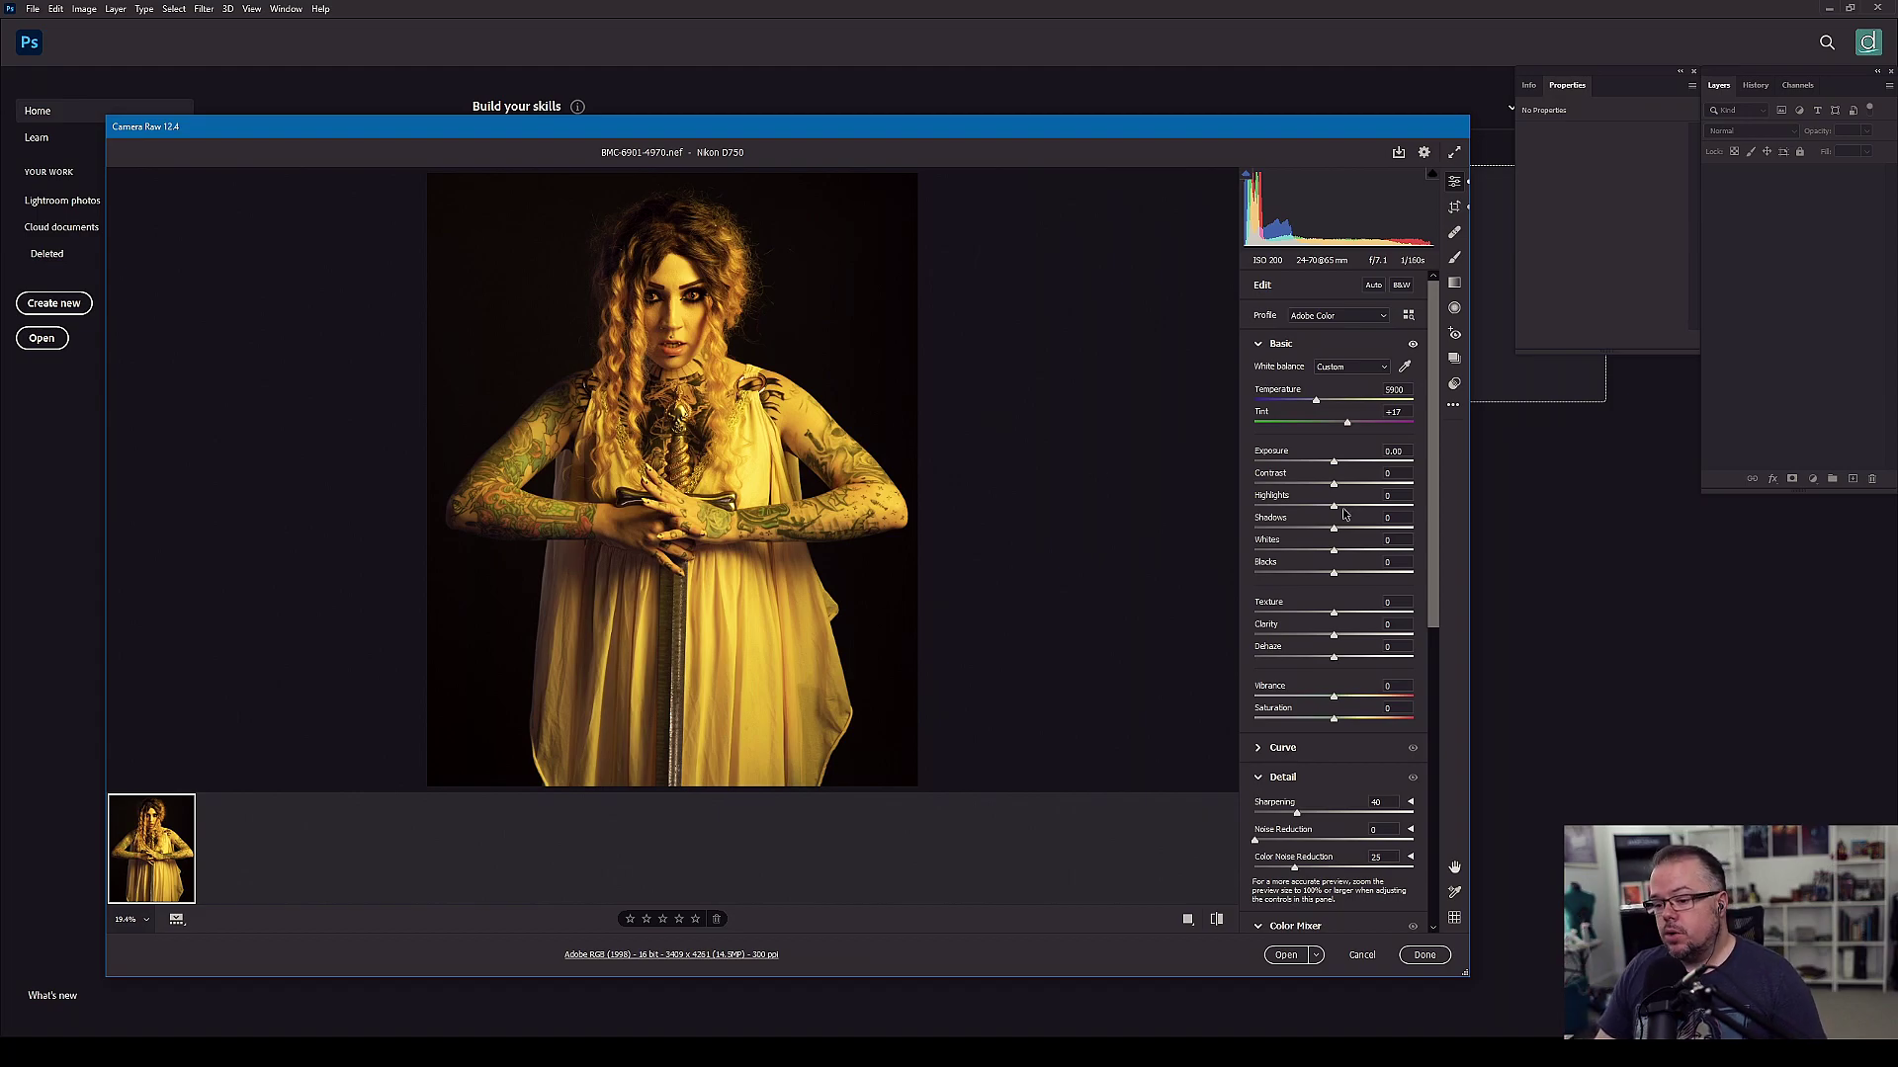
# - Enable Remove chromatic aberration and Use profile corrections in the raw photo's Optics settings
pyautogui.scroll(-10, 1324, 593)
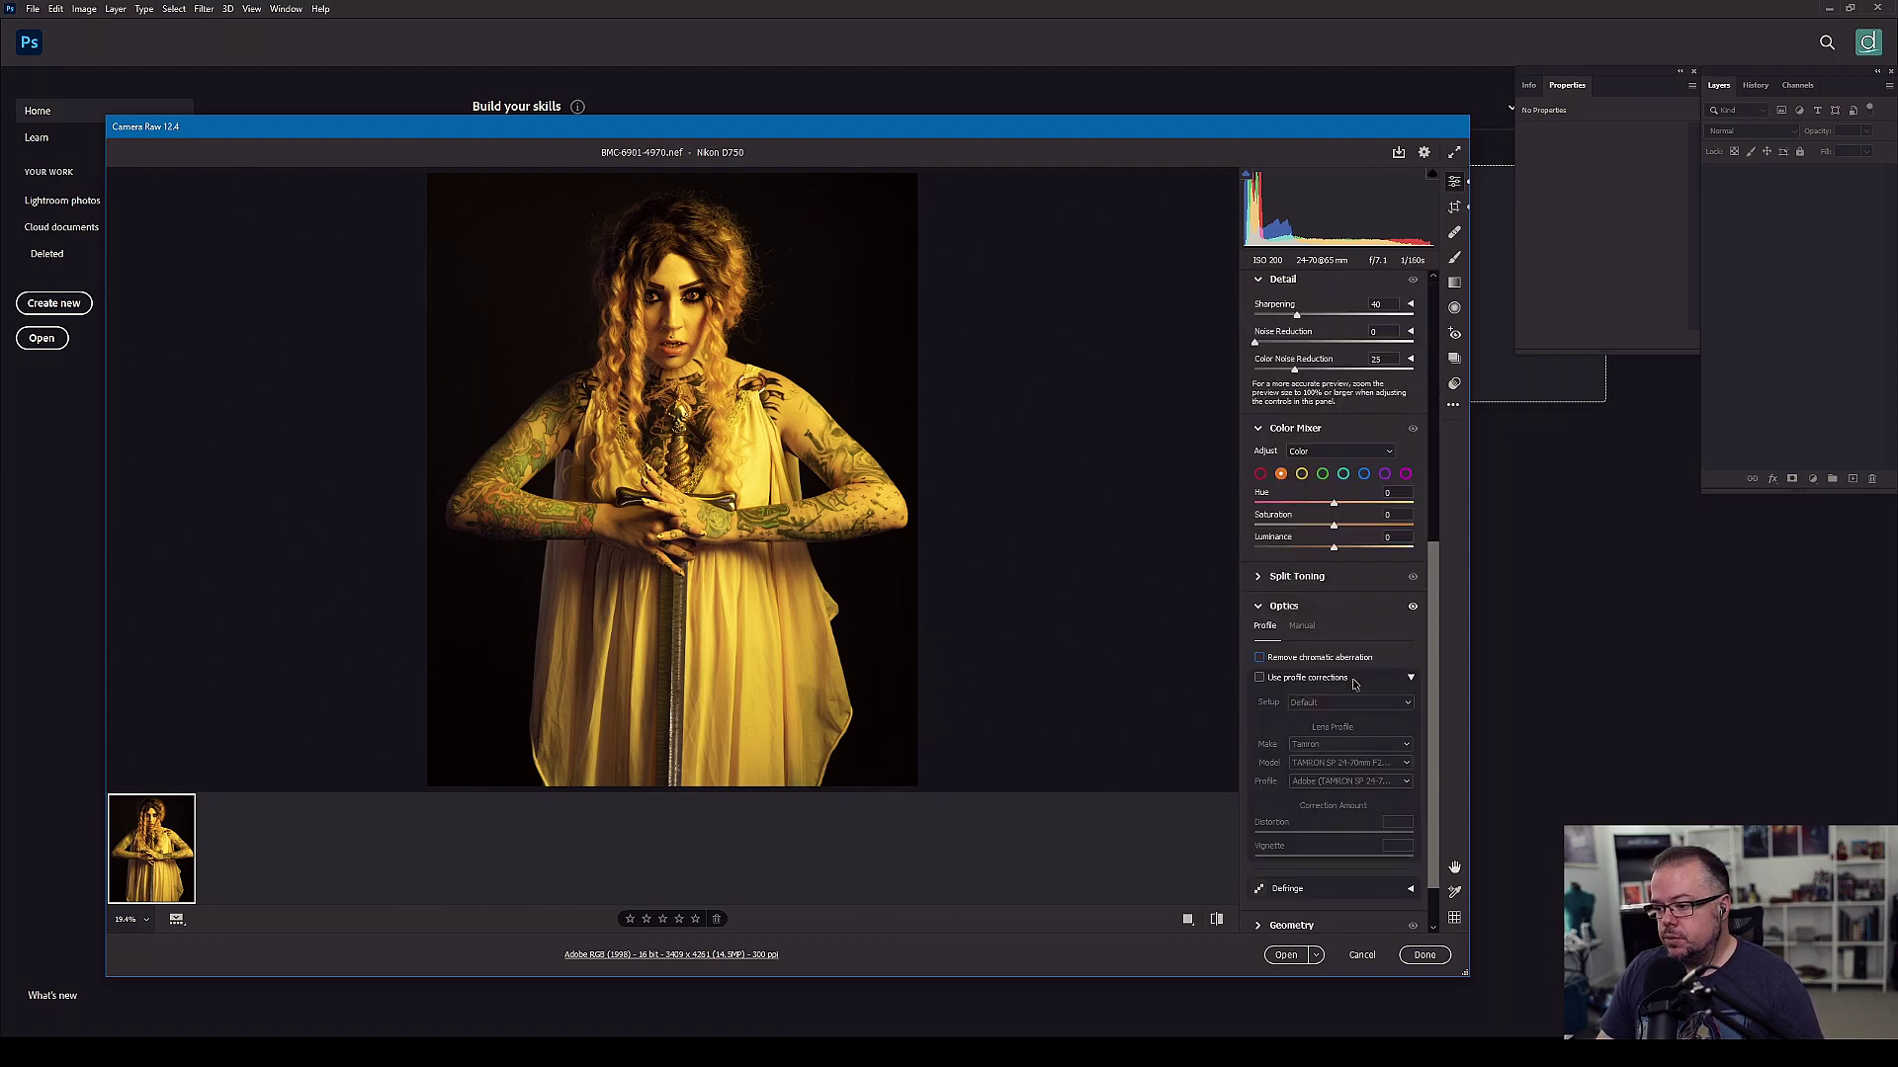
pyautogui.click(1259, 658)
pyautogui.click(1260, 679)
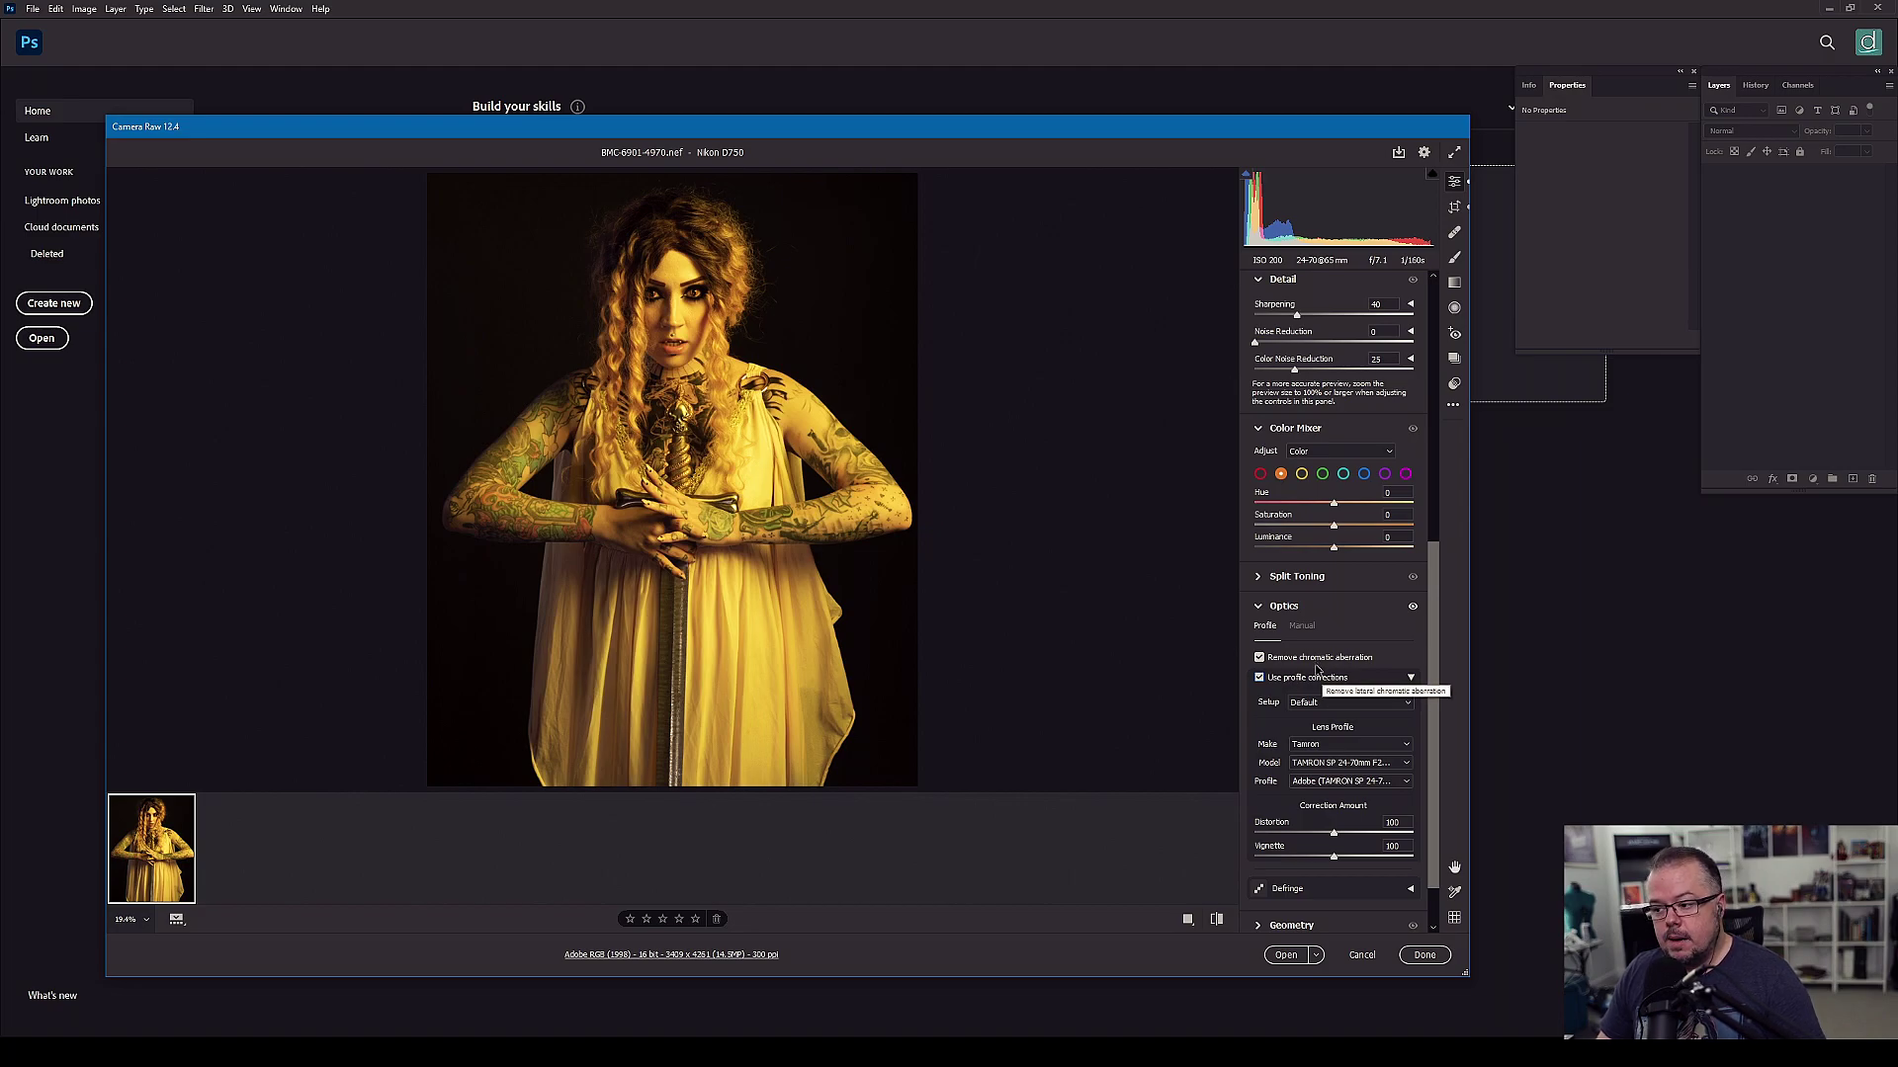
# - Lower the photo's Highlights to -47 and raise the Whites to +25
pyautogui.scroll(10, 1329, 702)
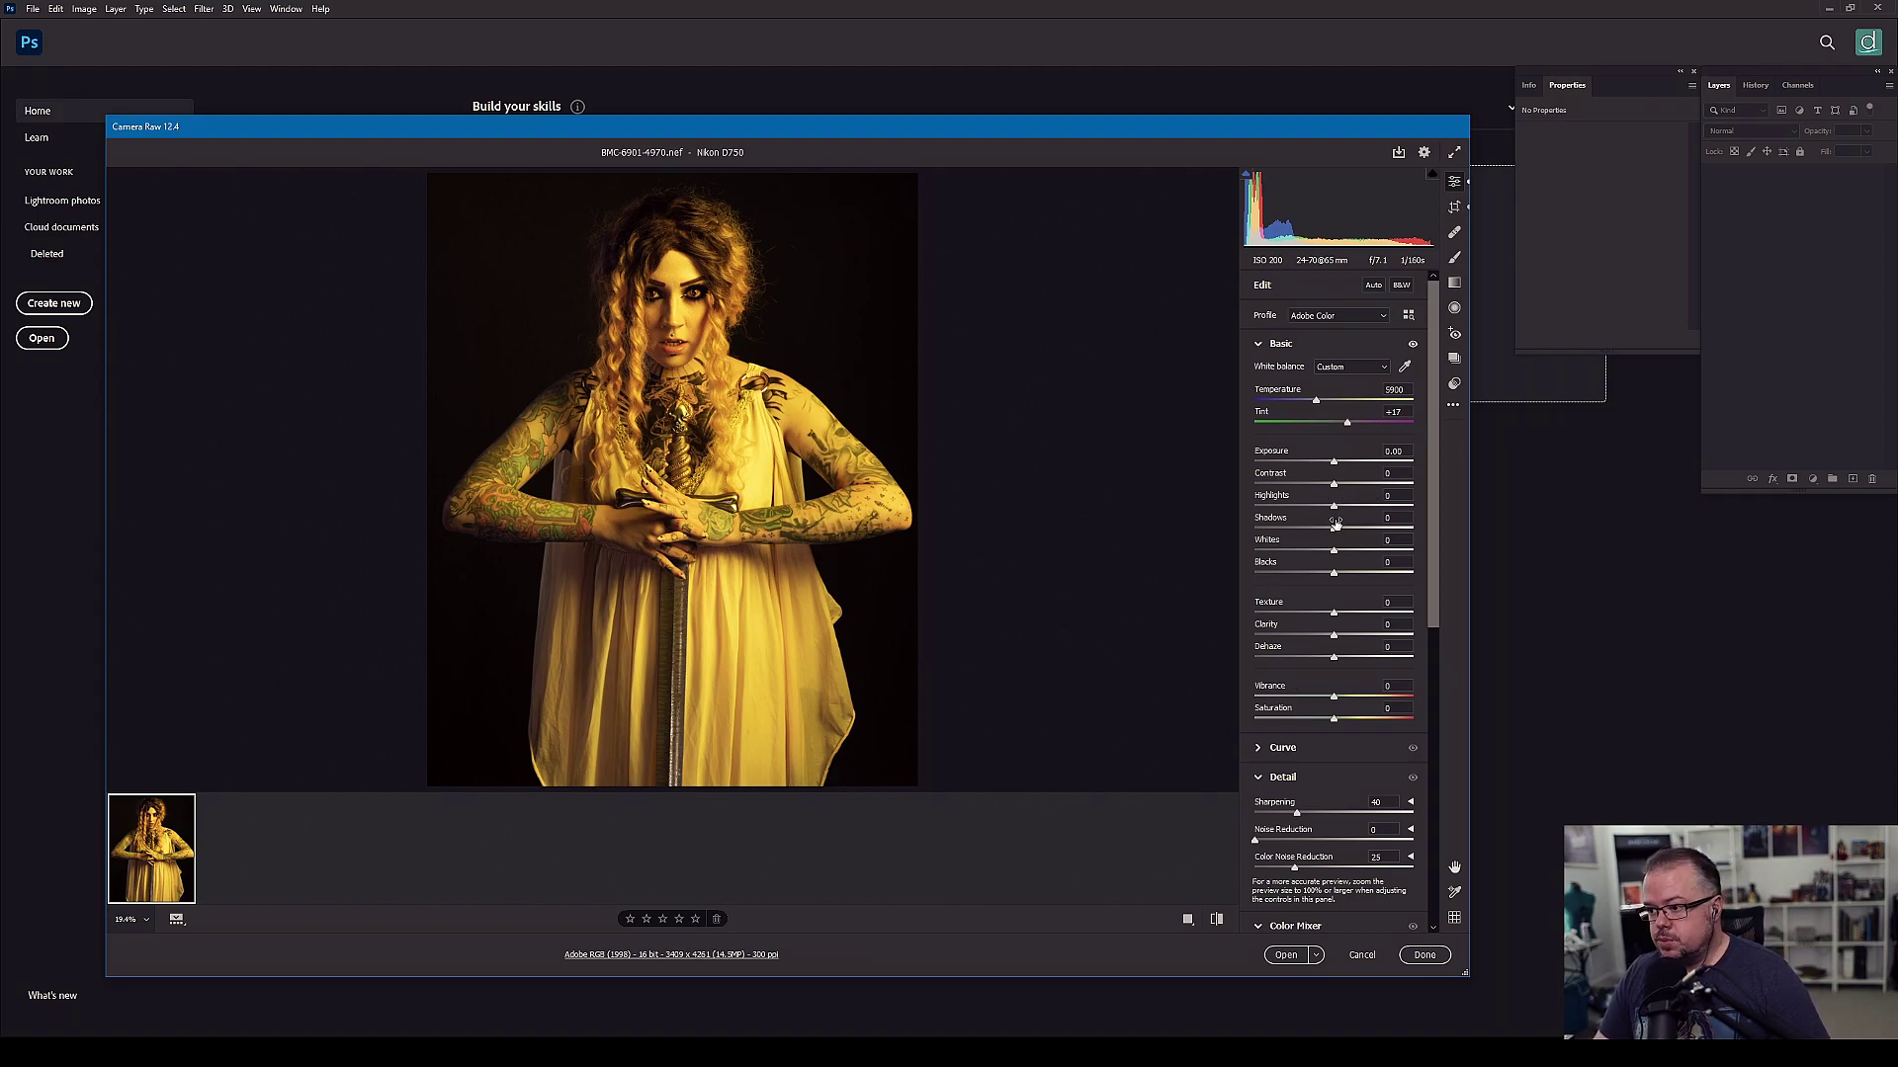
pyautogui.moveTo(1334, 506); pyautogui.dragTo(1289, 519)
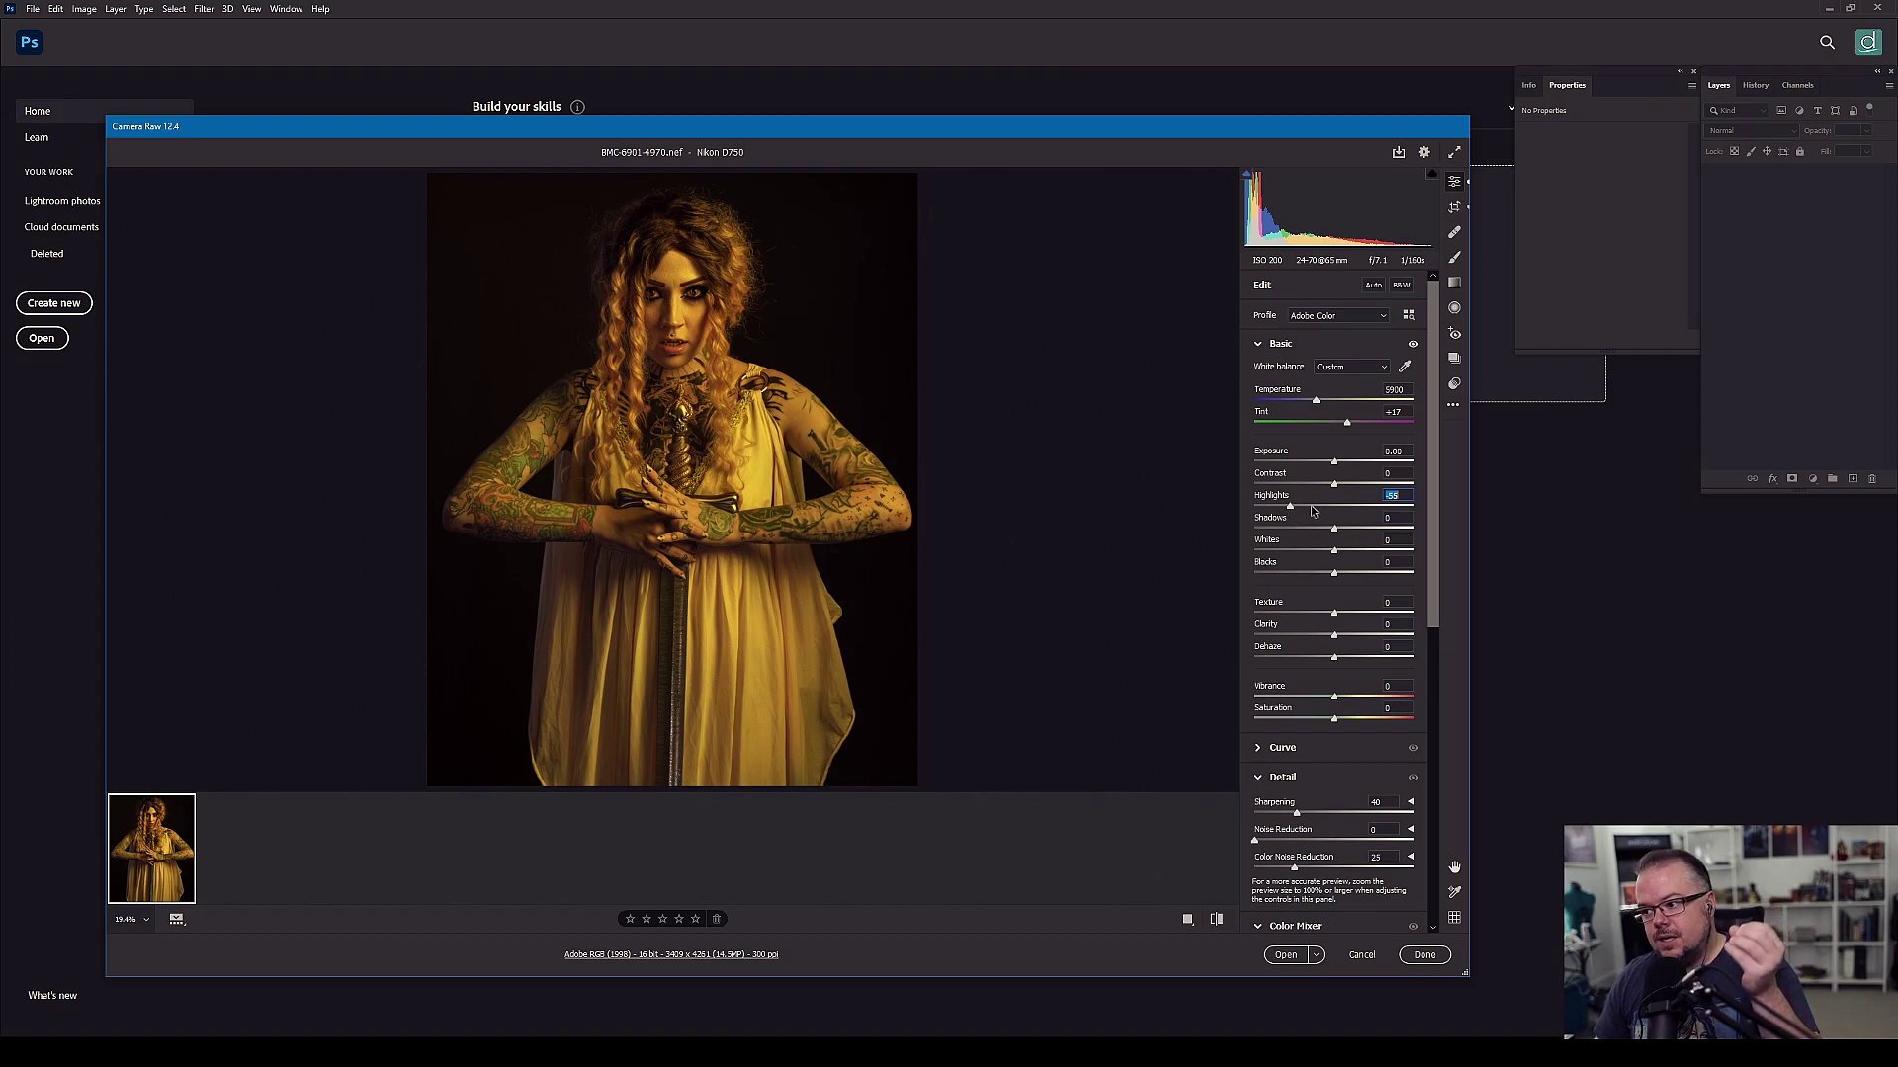
pyautogui.moveTo(1289, 509); pyautogui.dragTo(1300, 516)
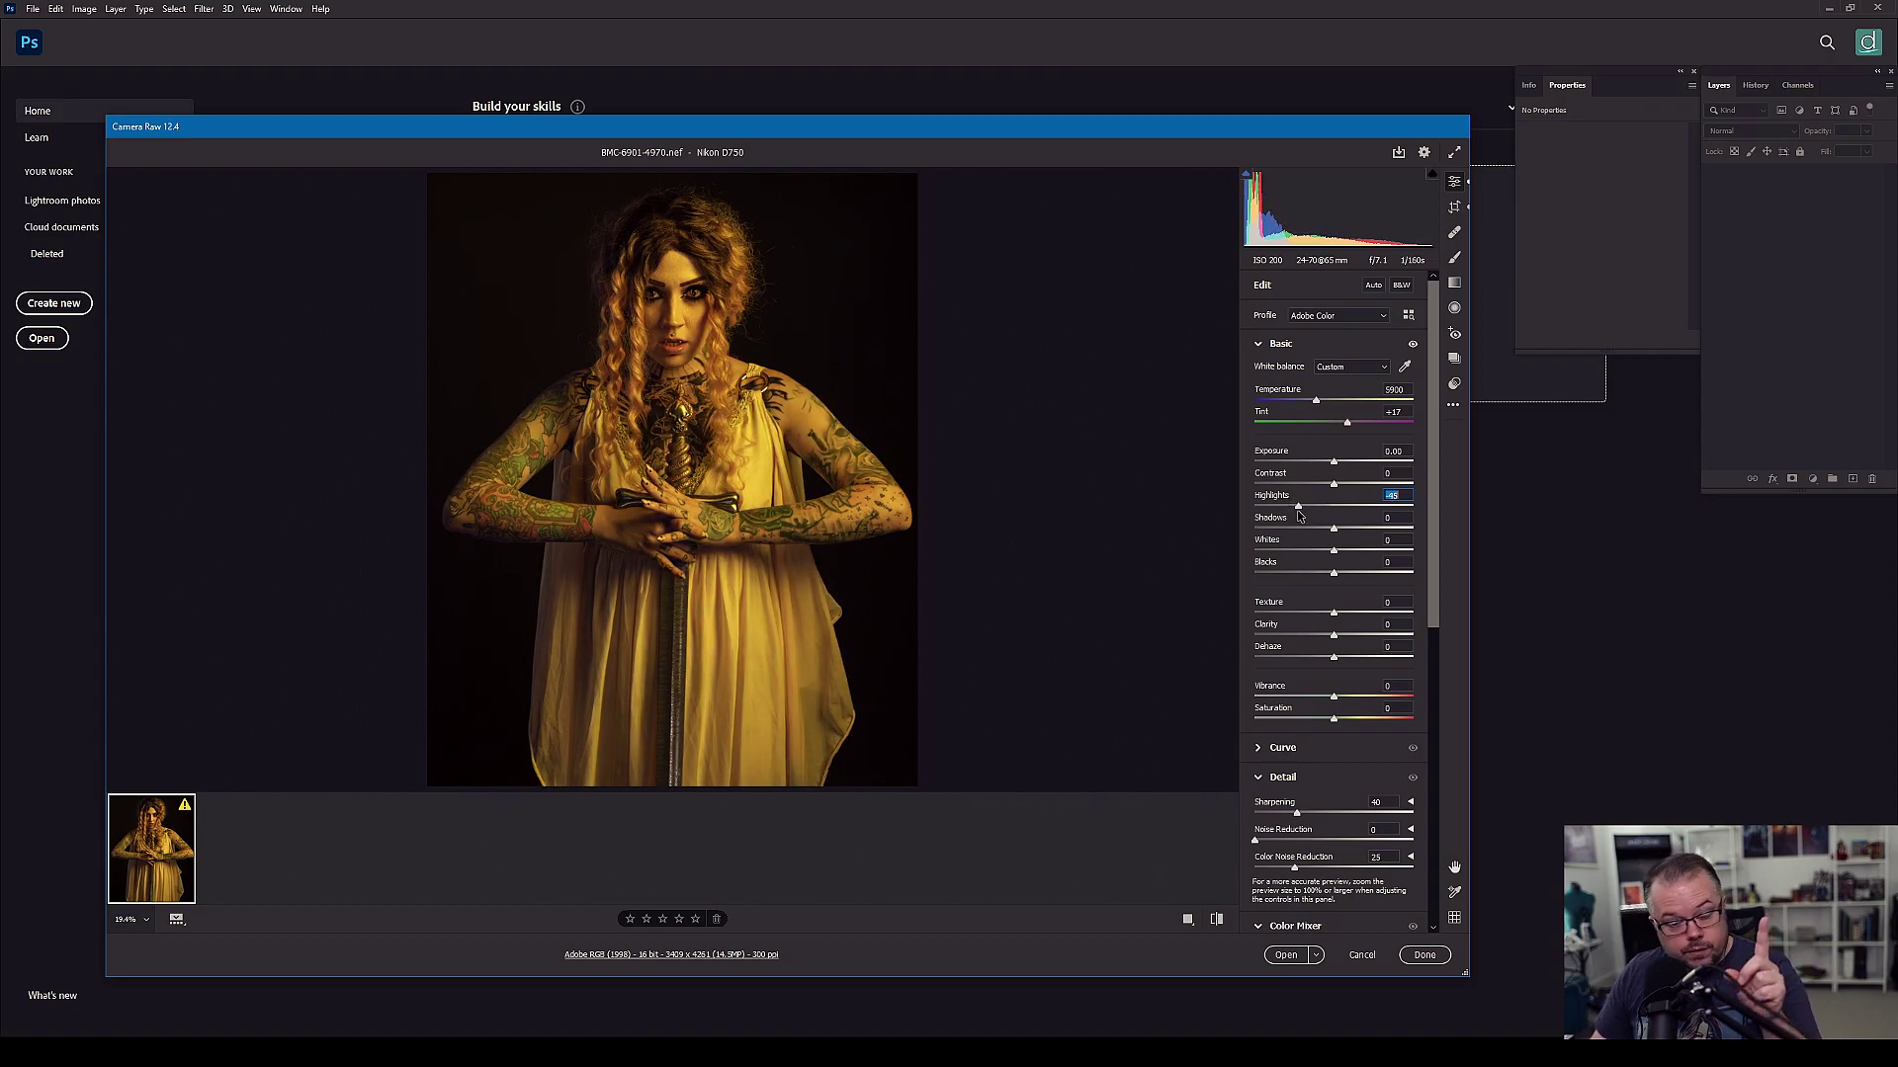
pyautogui.moveTo(1299, 516); pyautogui.dragTo(1298, 515)
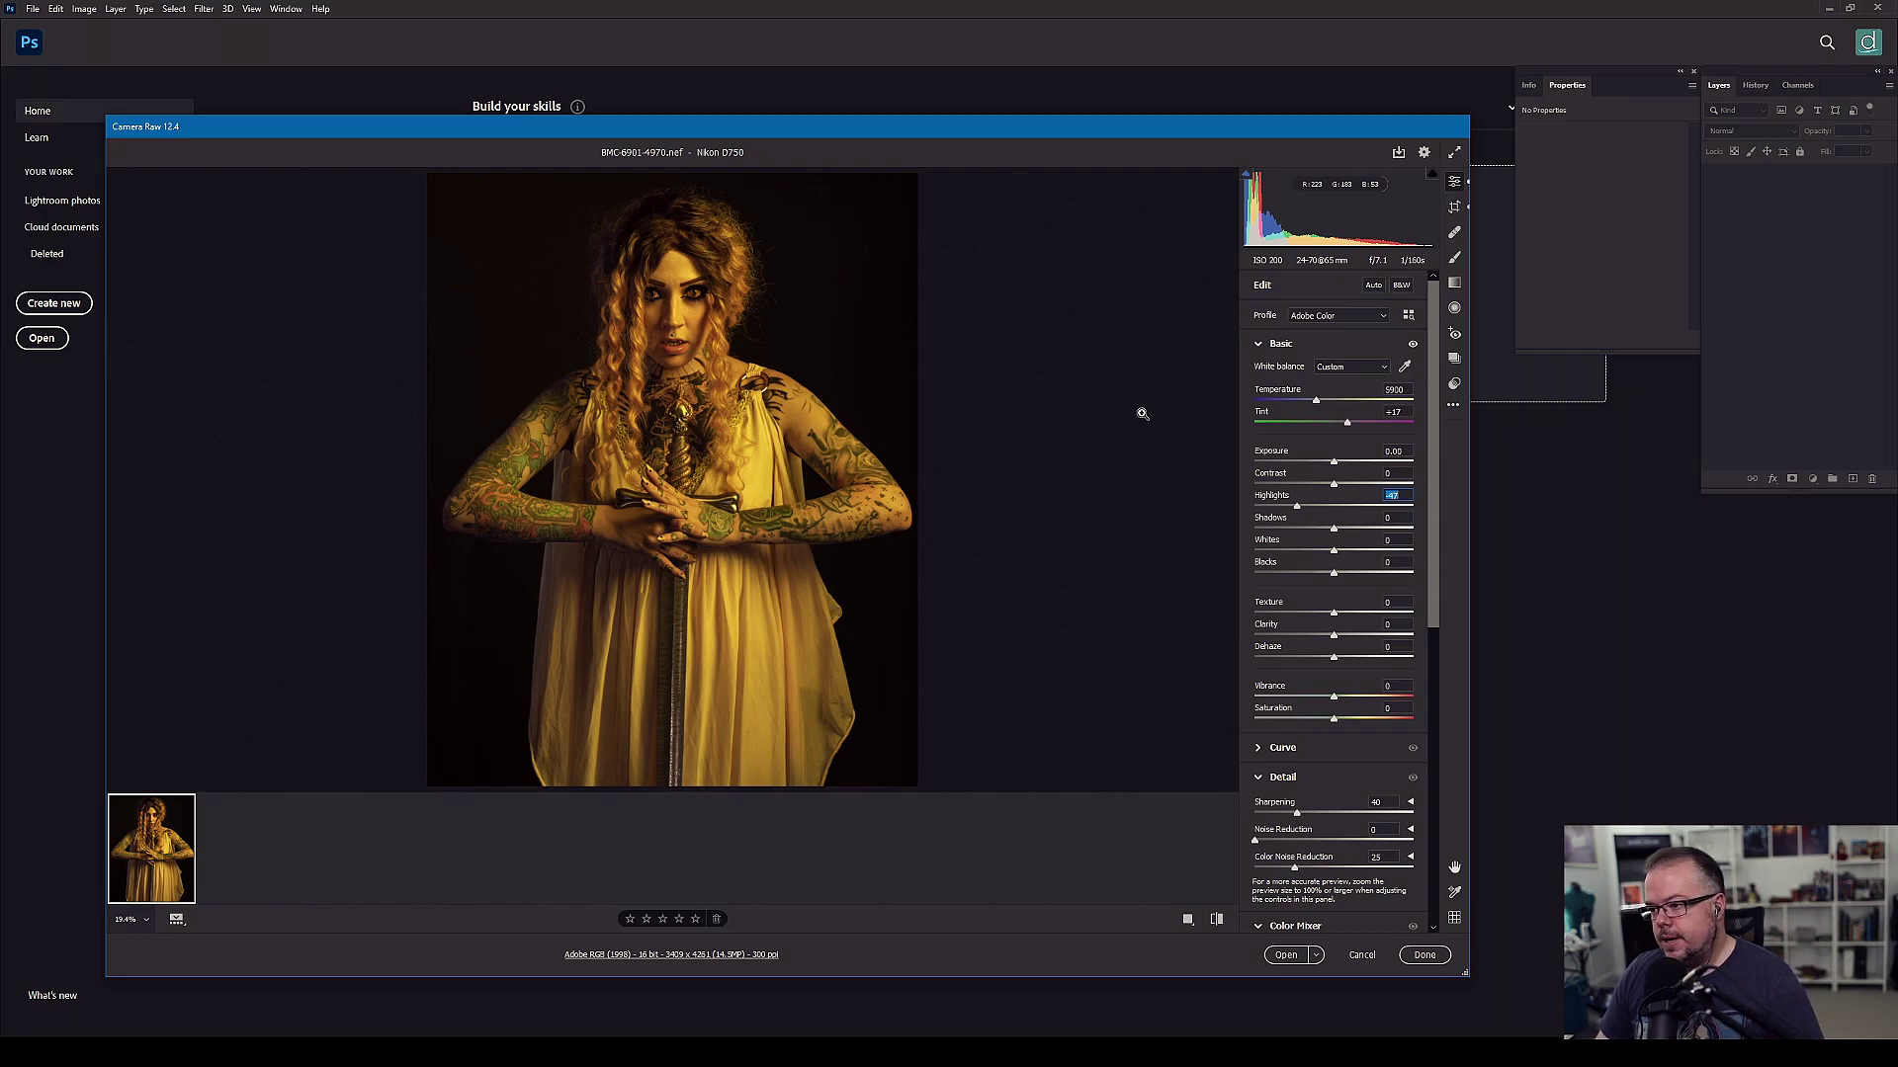
pyautogui.moveTo(1334, 552)
pyautogui.mouseDown()
pyautogui.moveTo(1316, 553)
pyautogui.moveTo(1351, 542)
pyautogui.mouseUp()
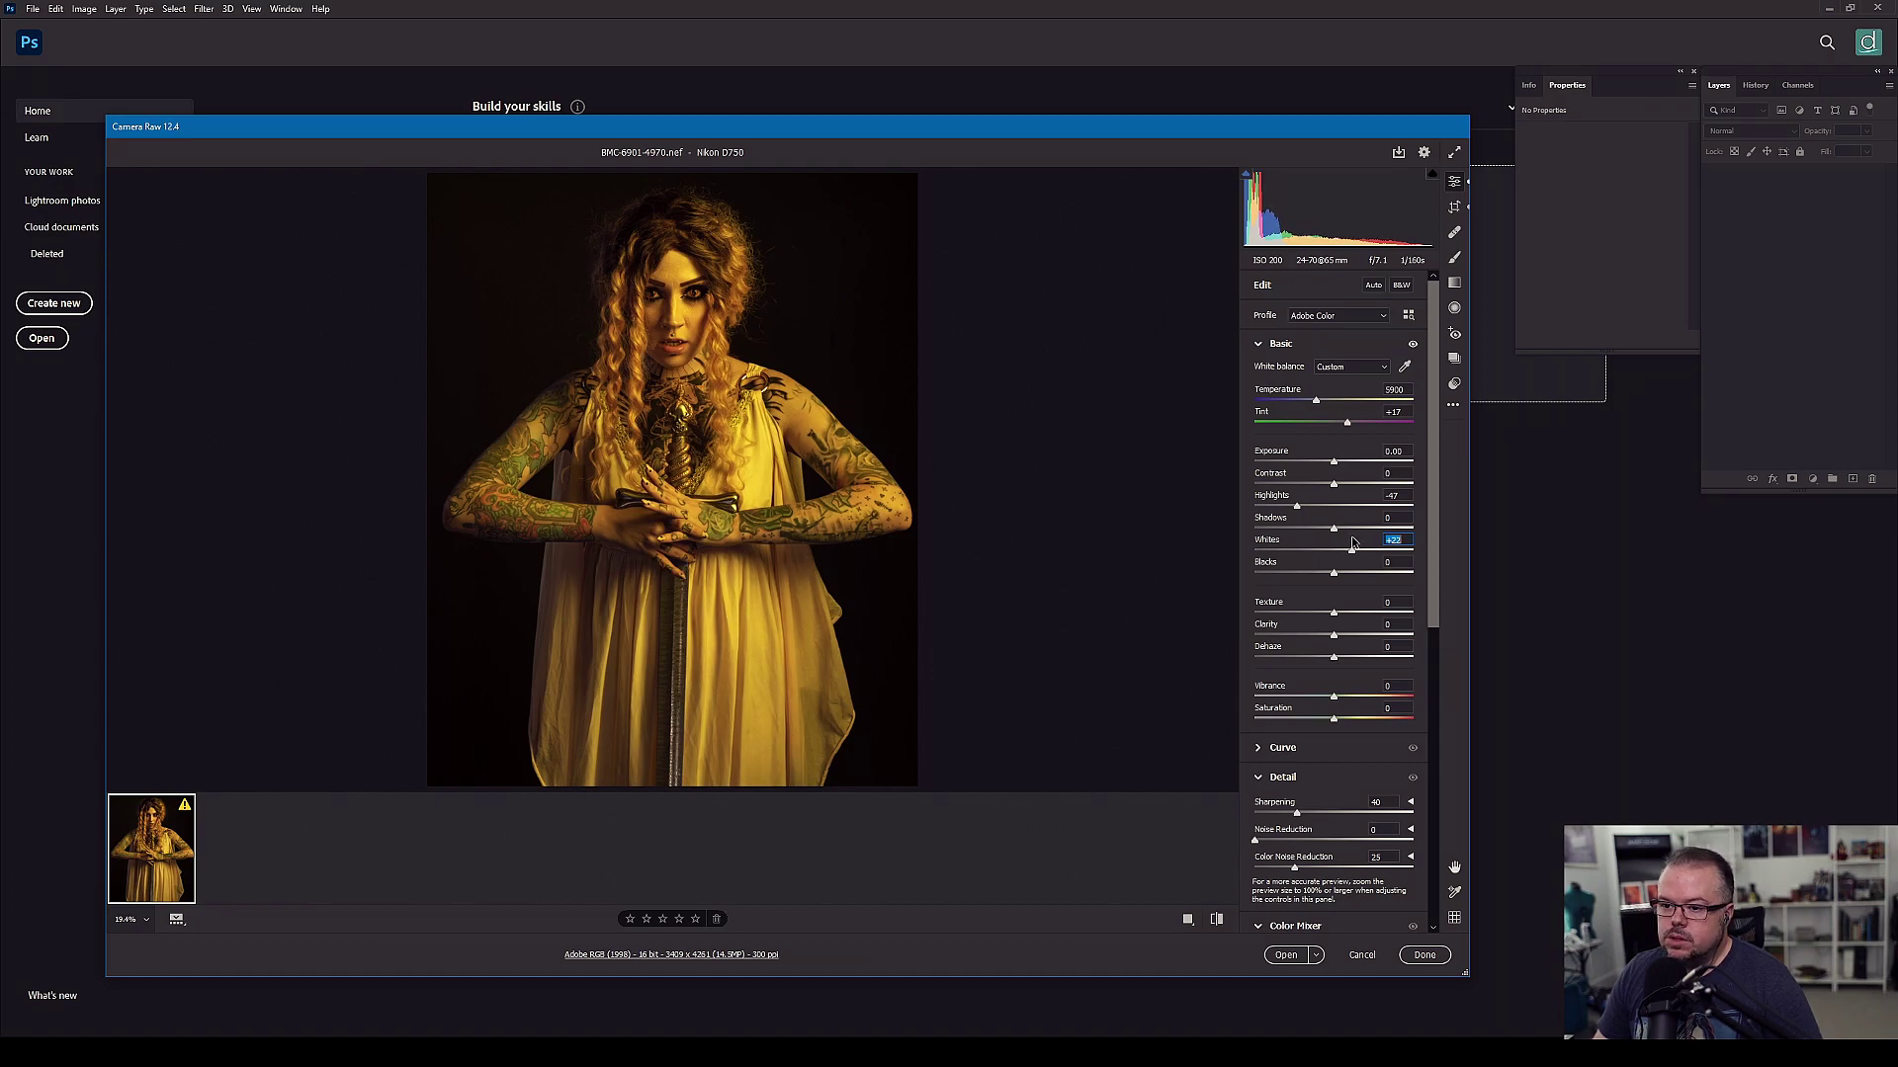
pyautogui.moveTo(1352, 542); pyautogui.dragTo(1354, 550)
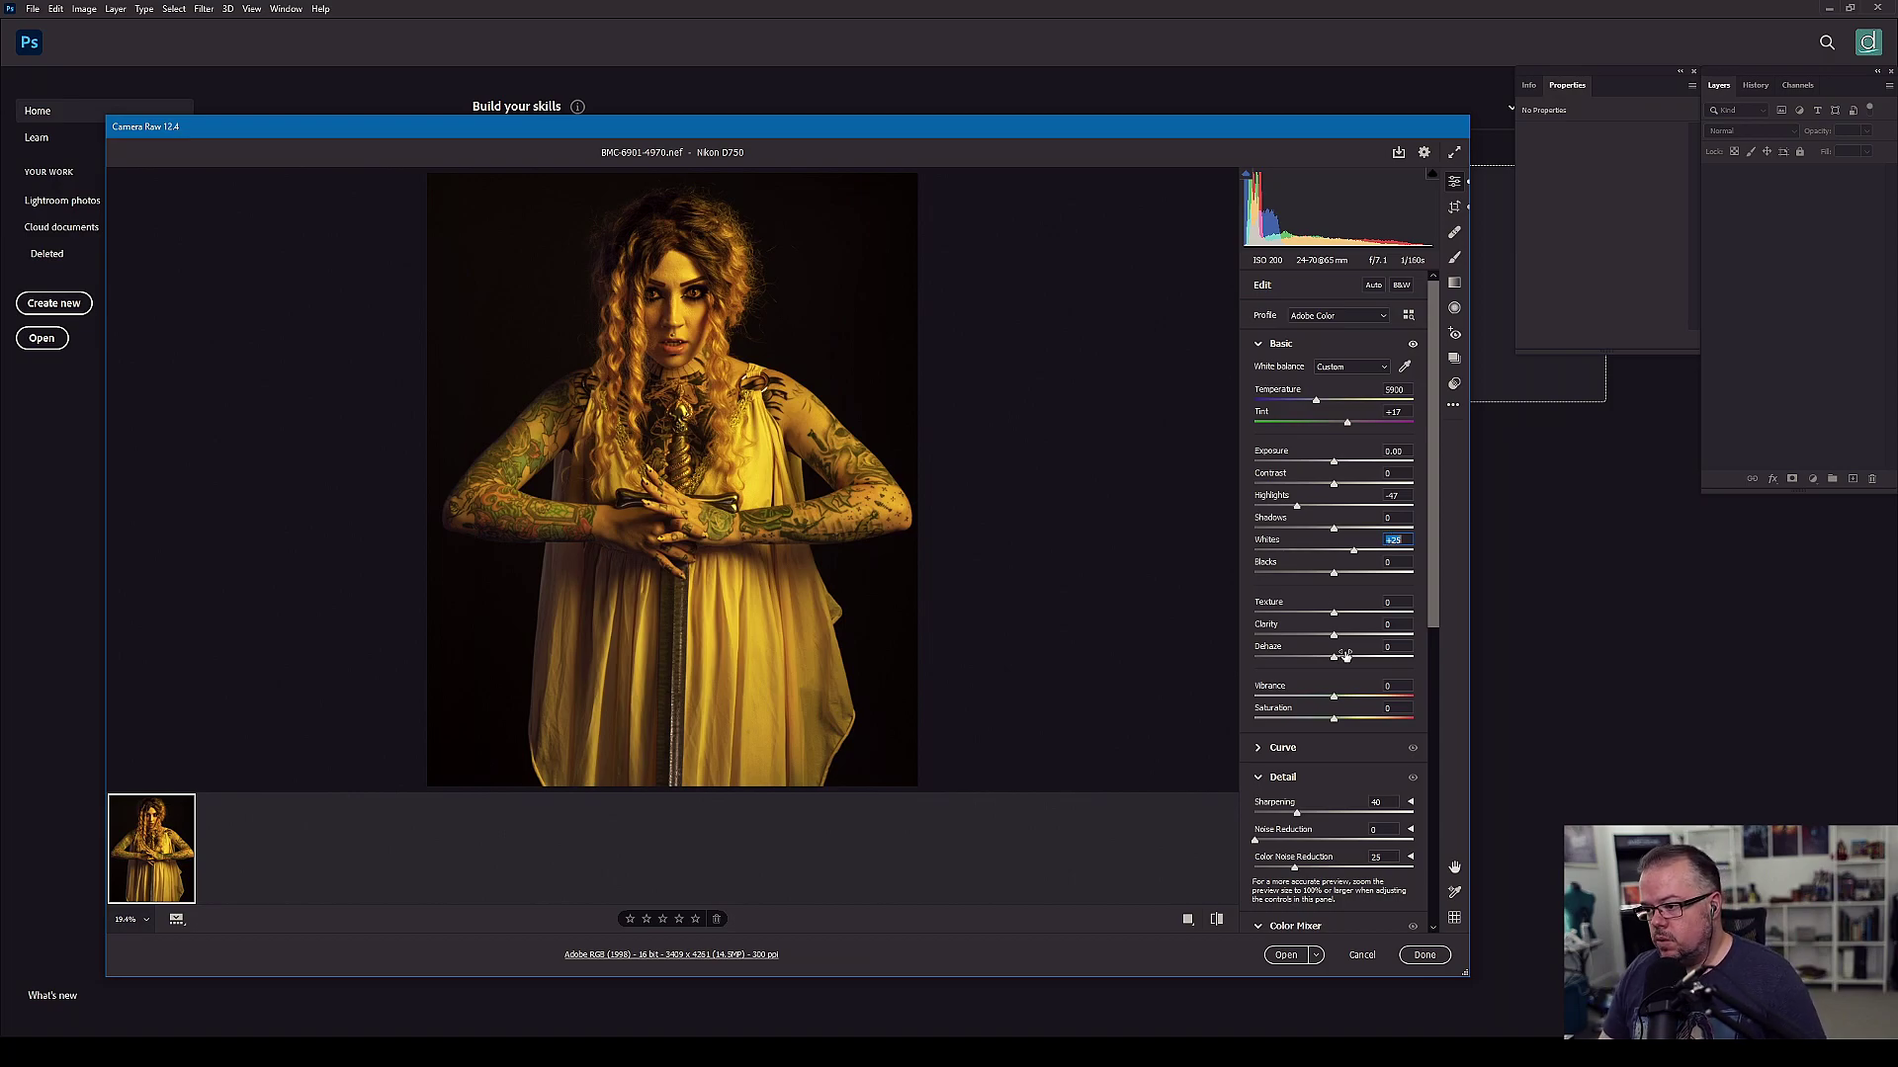
# - Reduce the yellow Saturation to -84 in the Color Mixer
pyautogui.scroll(-5, 1344, 652)
pyautogui.click(1301, 724)
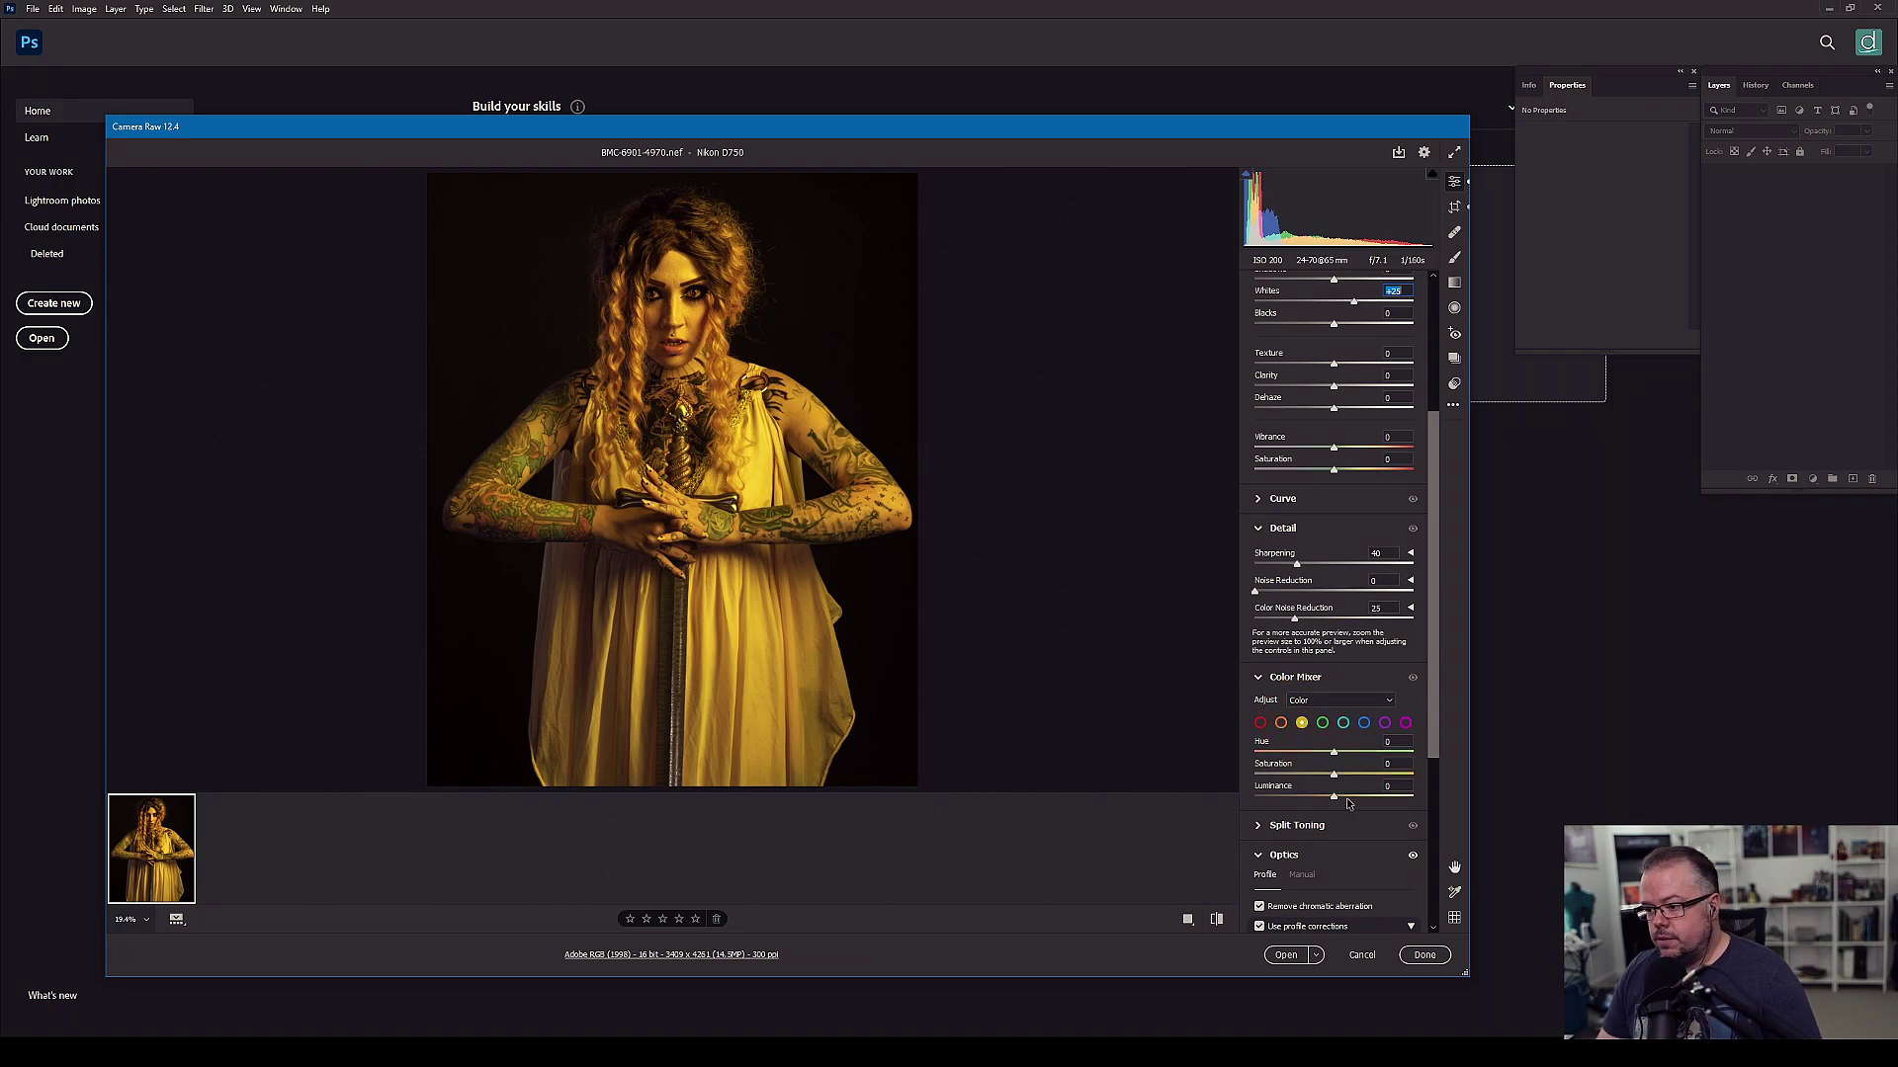
pyautogui.moveTo(1333, 776); pyautogui.dragTo(1265, 785)
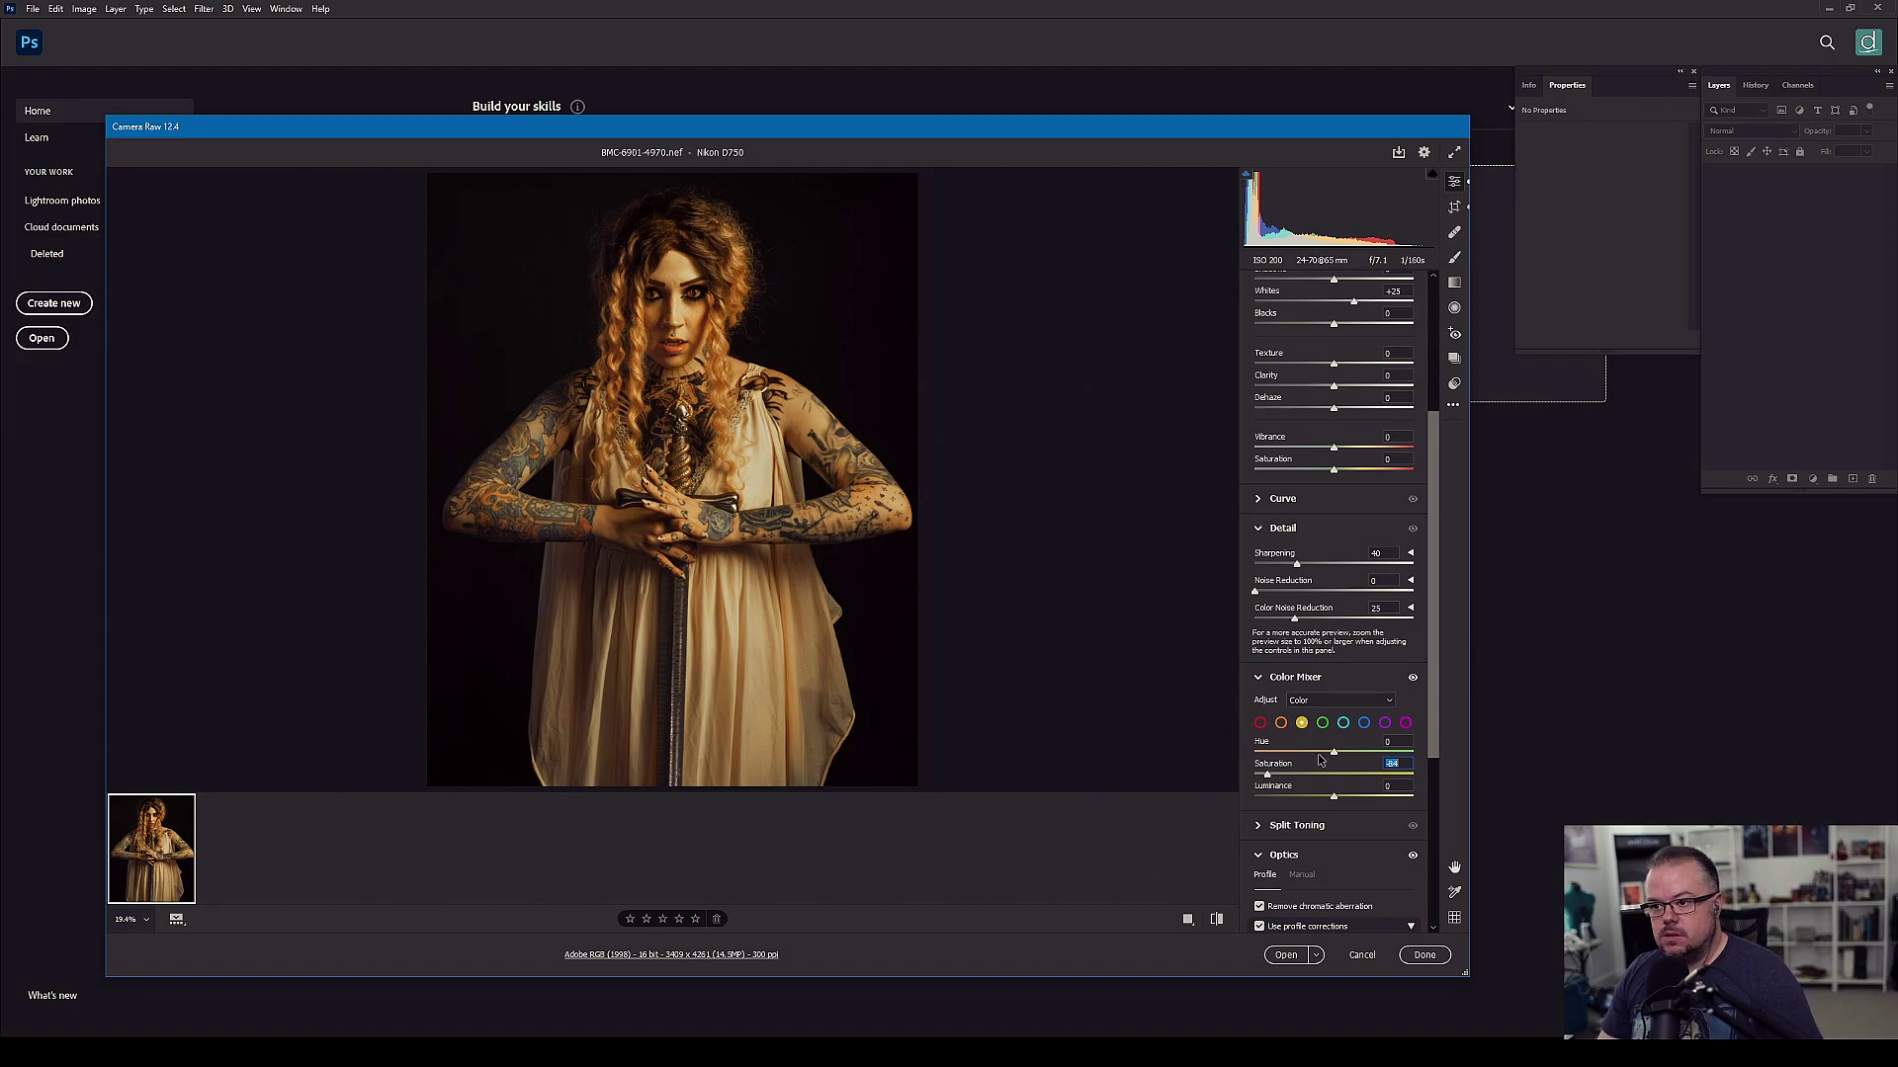
# - Adjust the oranges in the Color Mixer to Hue -11, Saturation +13 and Luminance about -18
pyautogui.click(1280, 722)
pyautogui.moveTo(1334, 775)
pyautogui.mouseDown()
pyautogui.moveTo(1350, 776)
pyautogui.moveTo(1324, 755)
pyautogui.mouseUp()
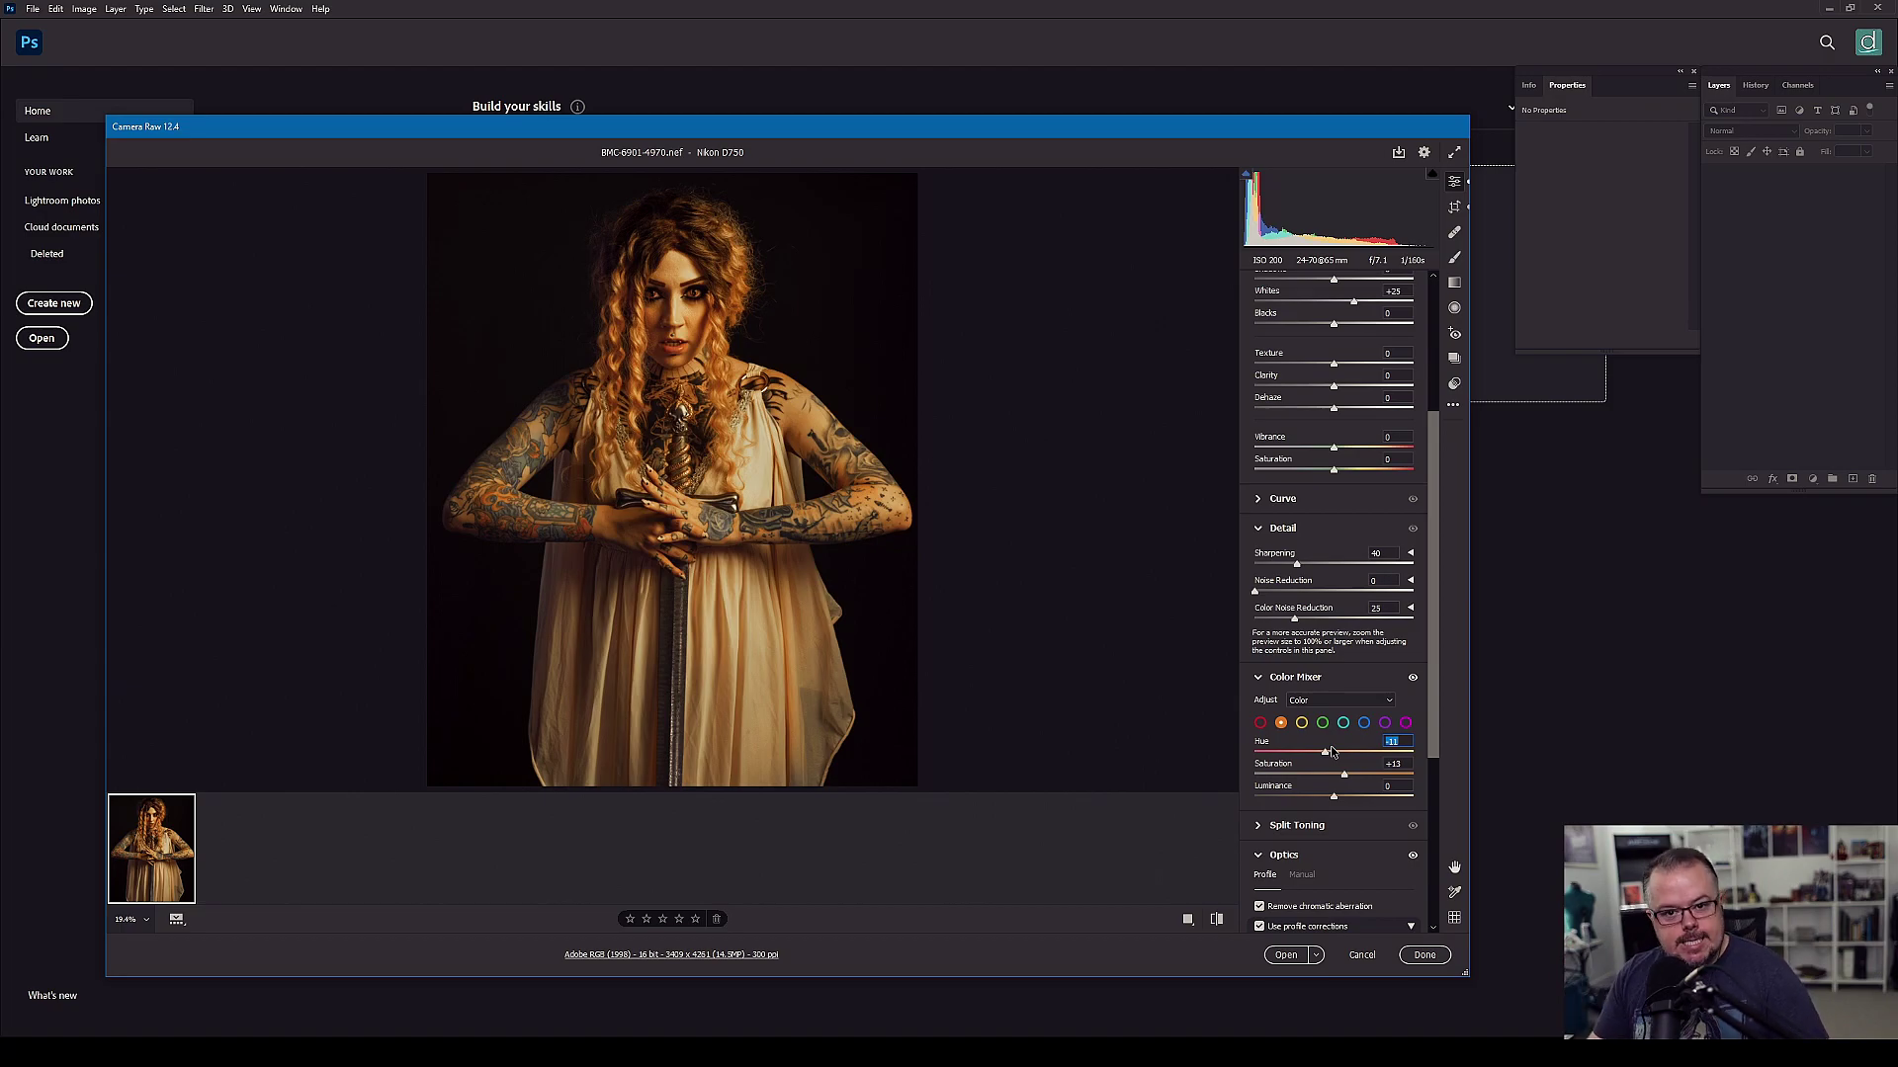
pyautogui.moveTo(1334, 798); pyautogui.dragTo(1341, 799)
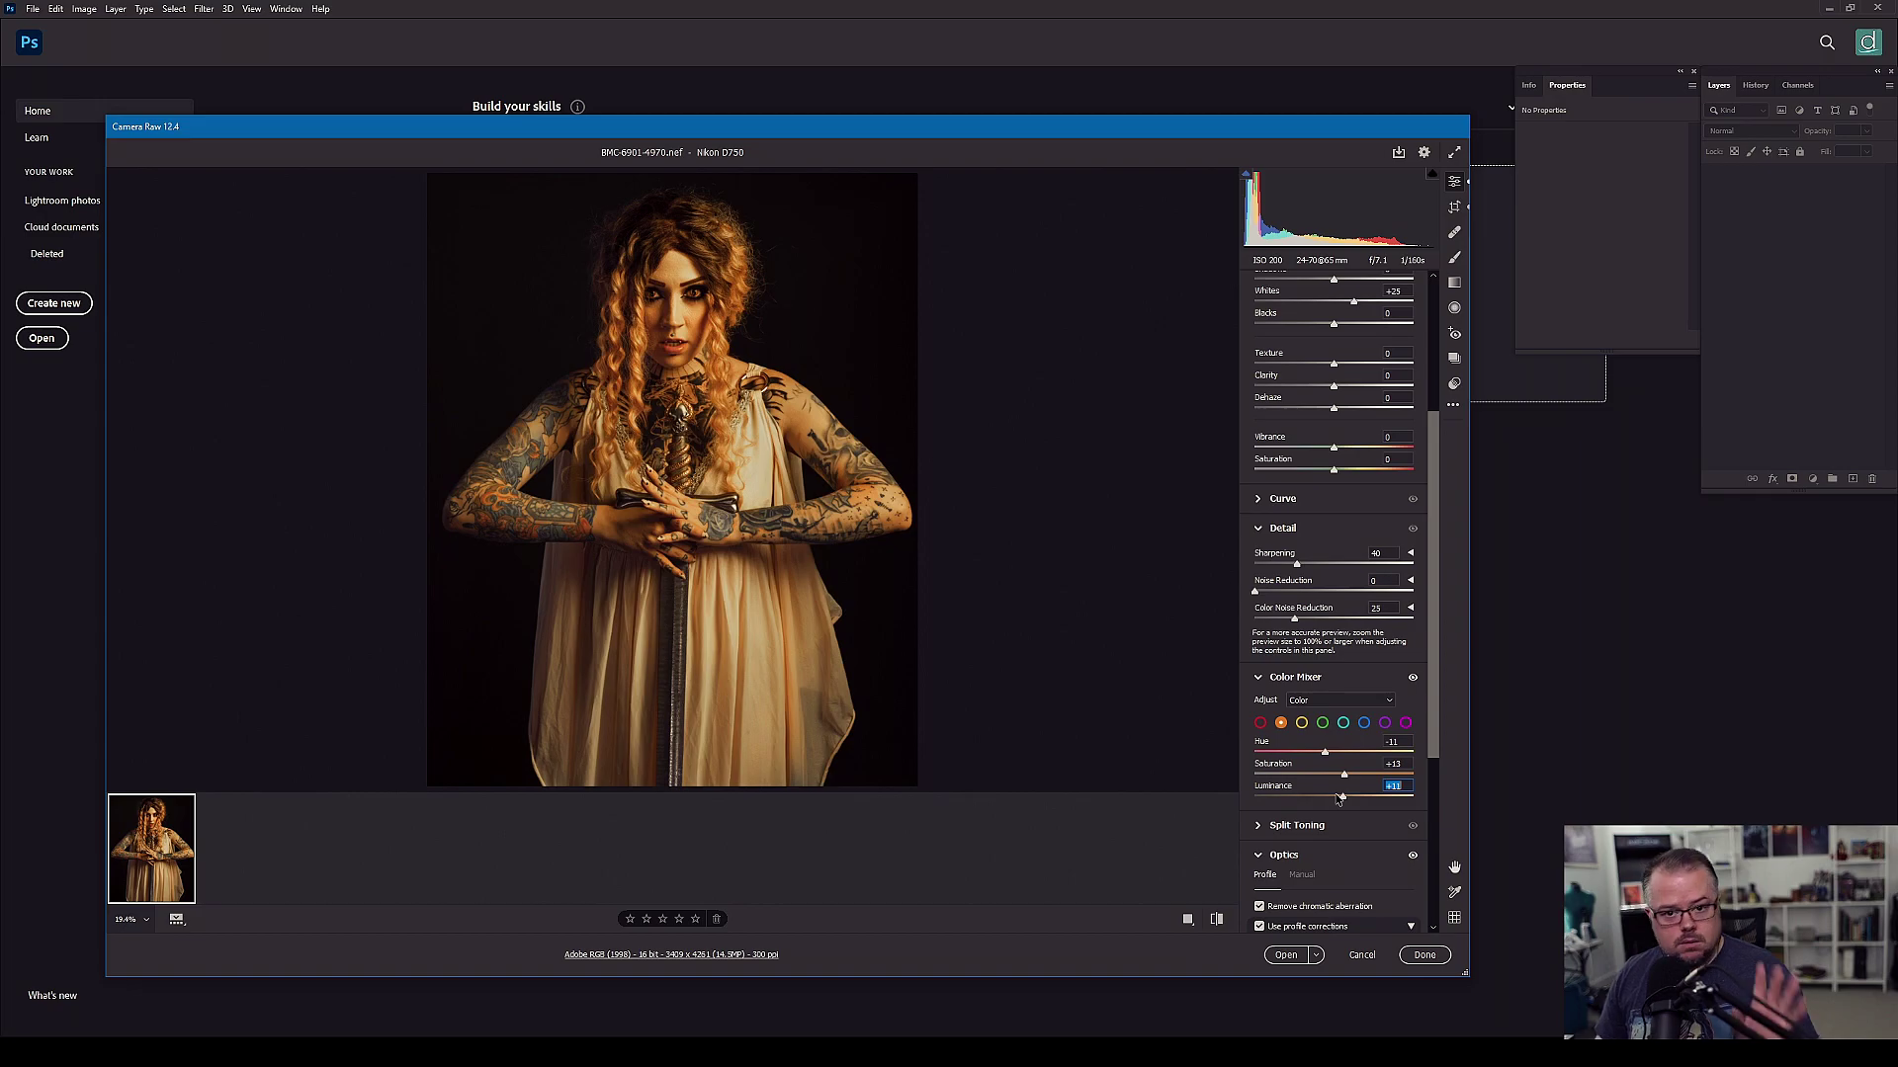
pyautogui.moveTo(1340, 798); pyautogui.dragTo(1319, 799)
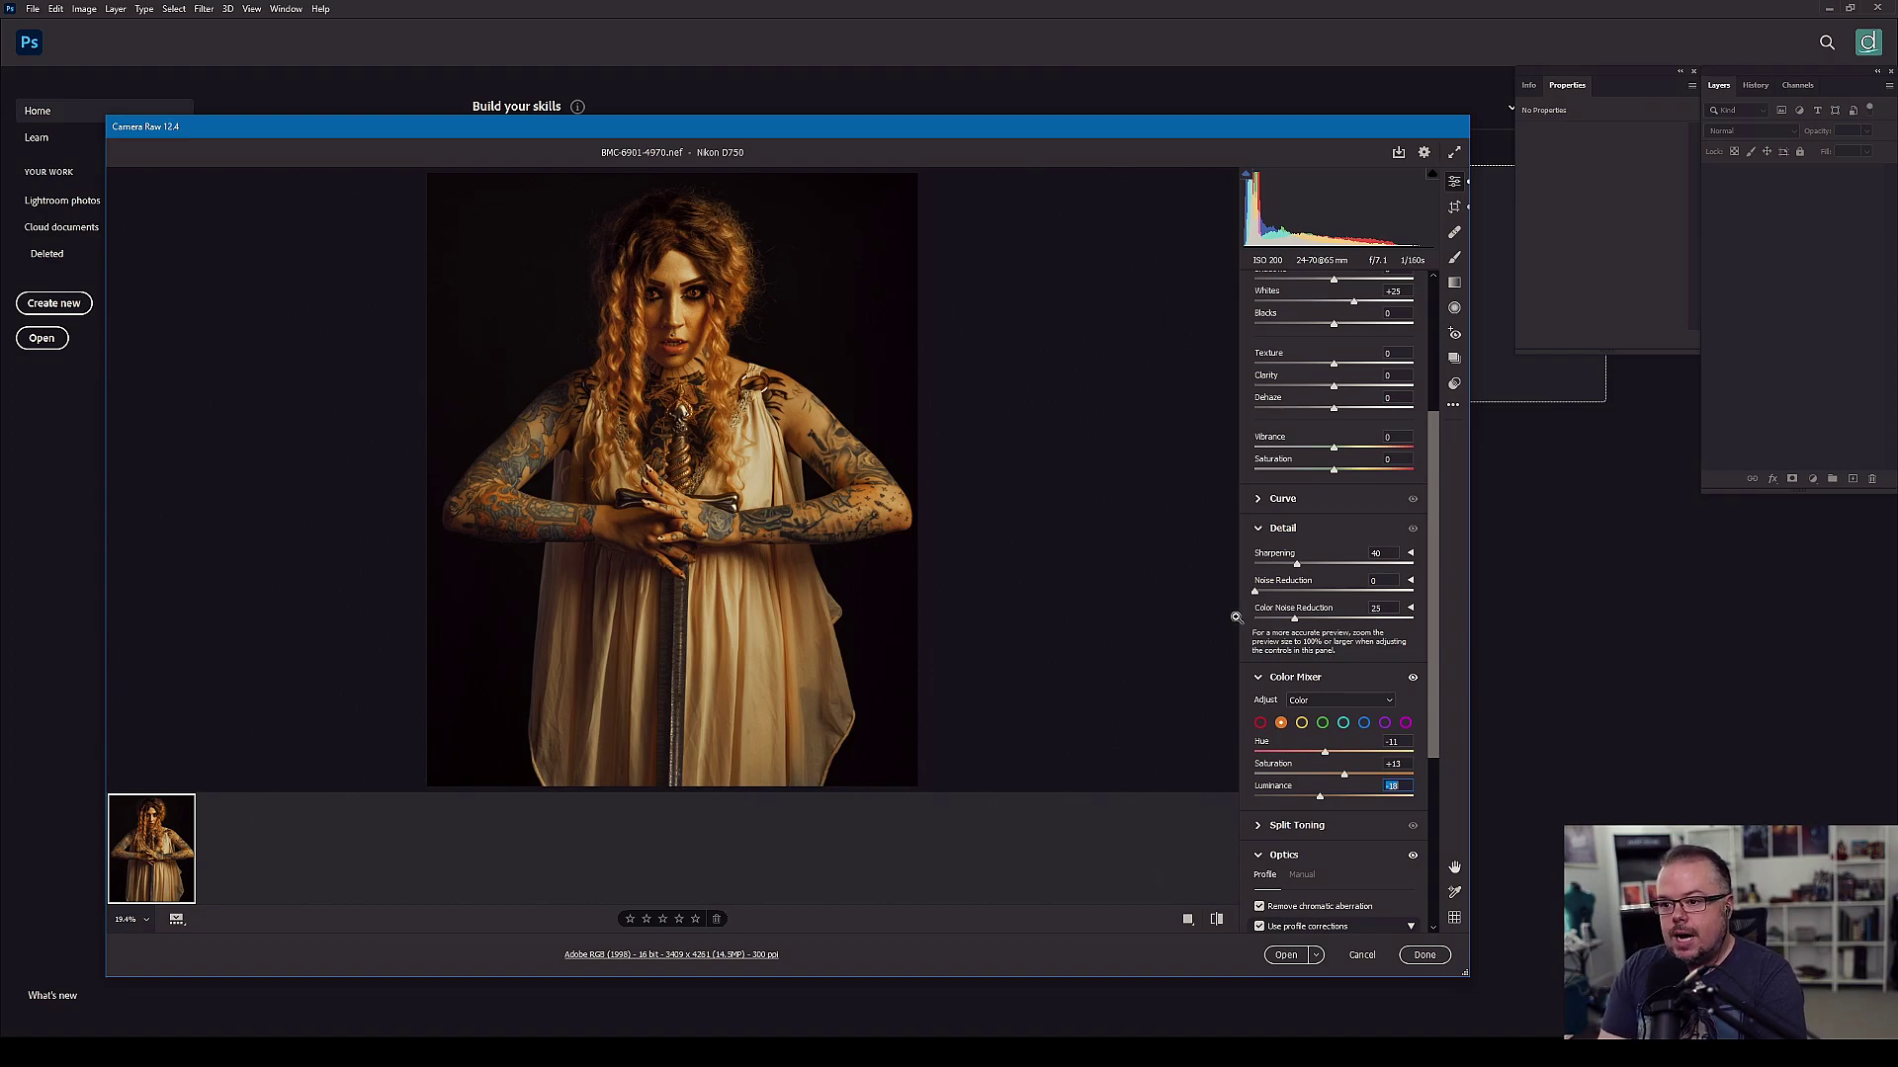
# - Raise the photo's Shadows to +57 and set the Blacks to +30
pyautogui.scroll(5, 1347, 760)
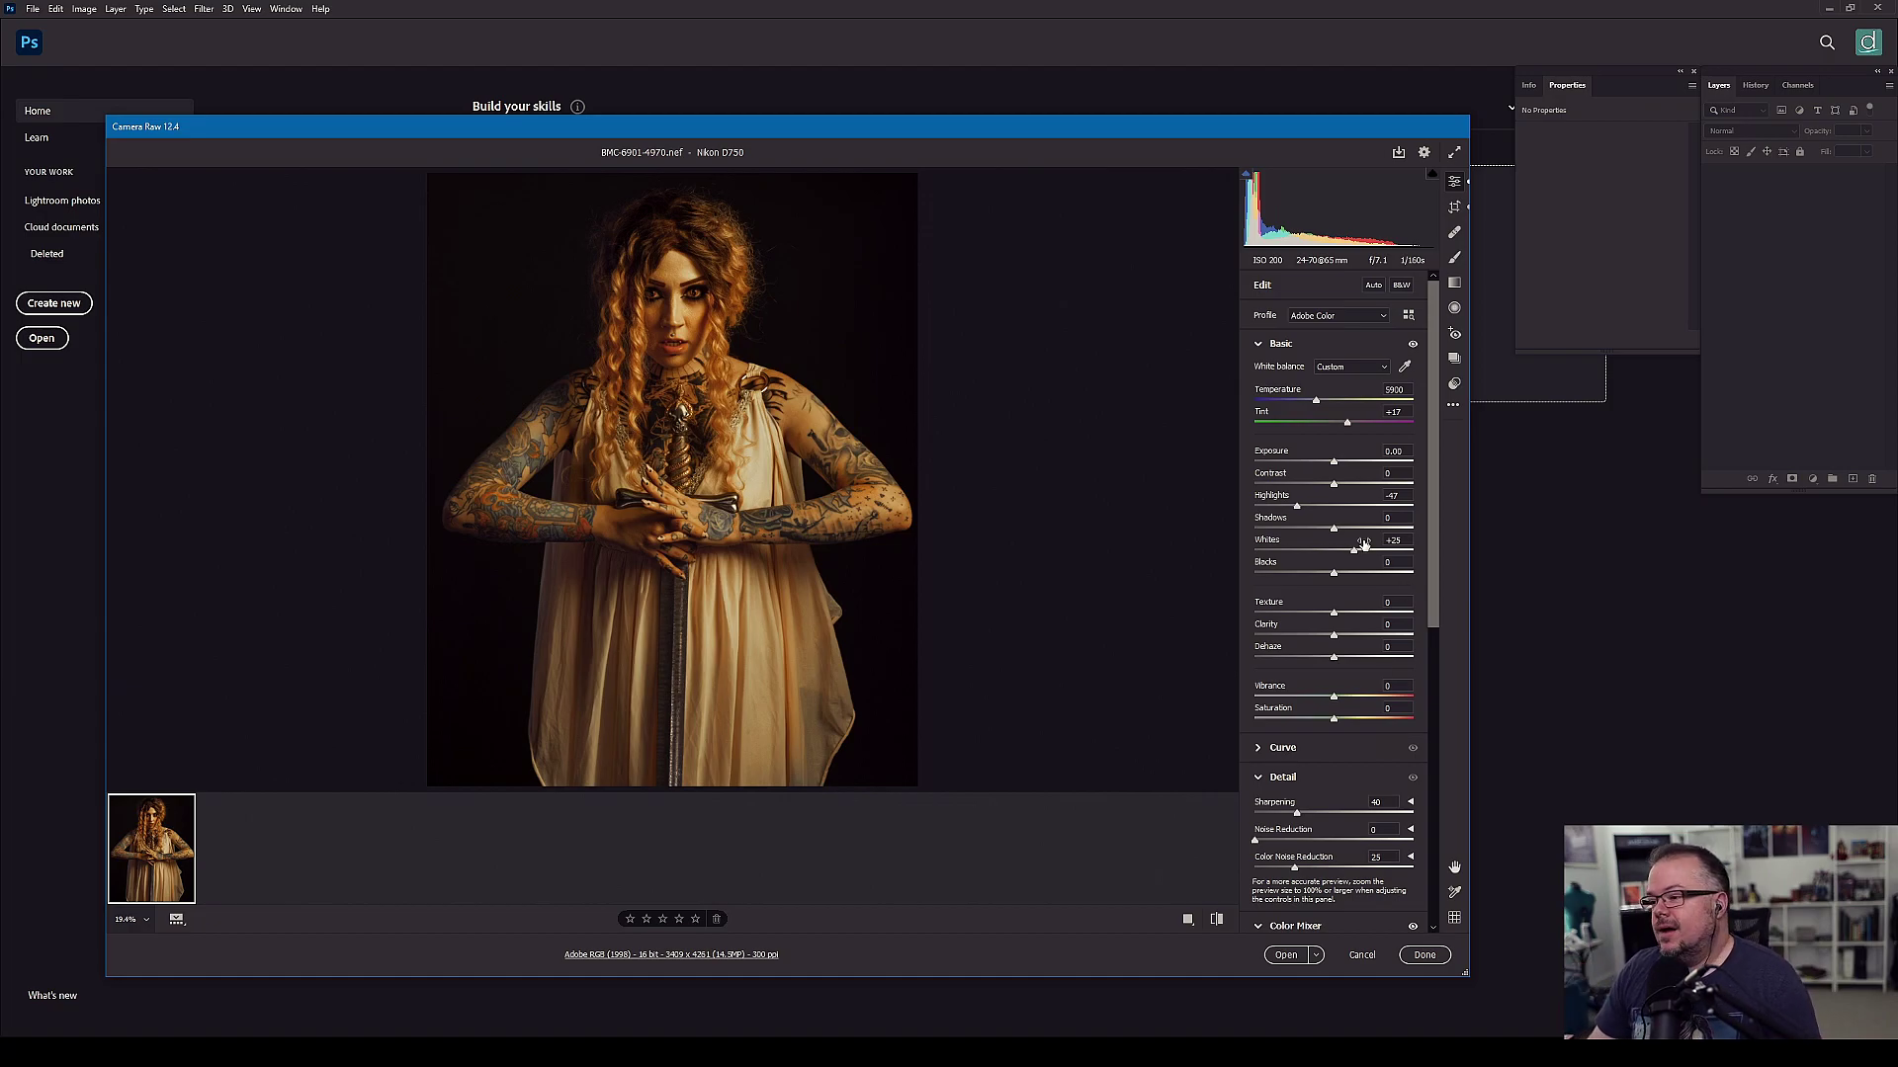
pyautogui.moveTo(1334, 575); pyautogui.dragTo(1381, 560)
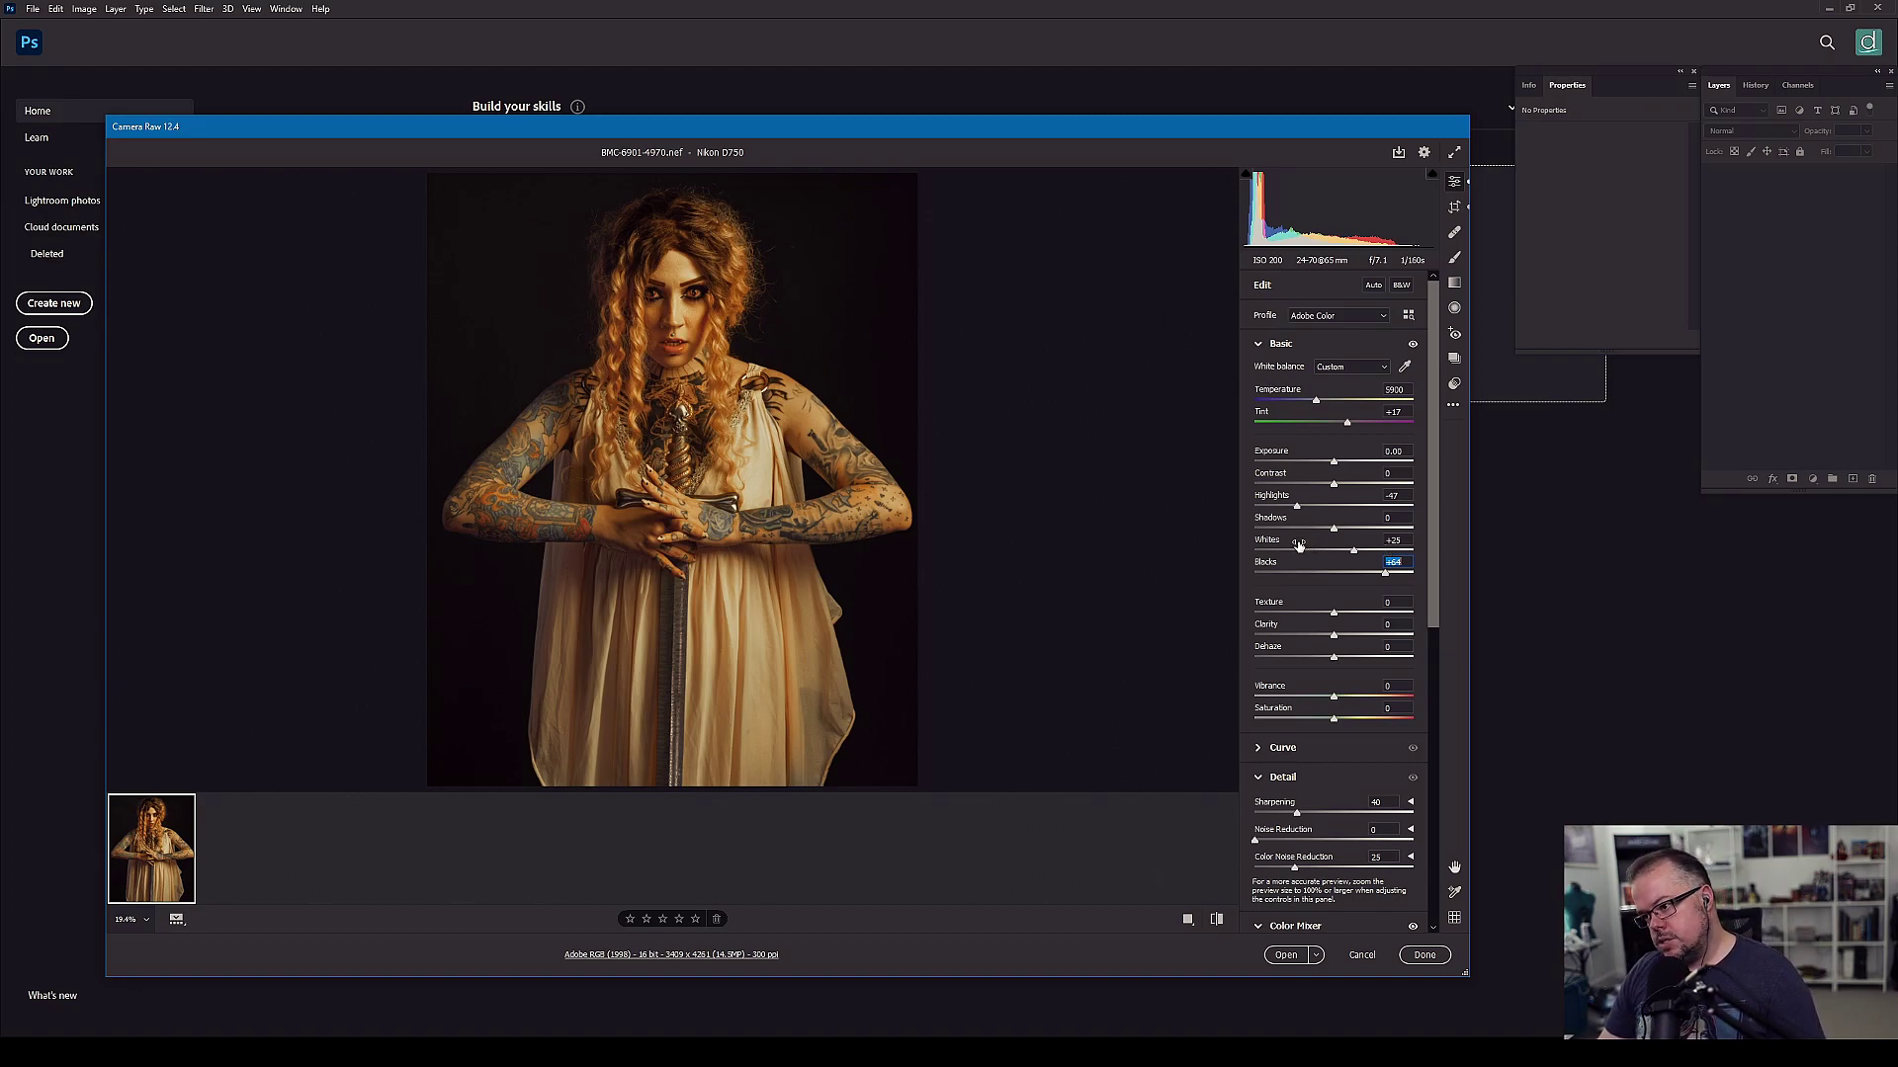
pyautogui.moveTo(1333, 527); pyautogui.dragTo(1292, 578)
pyautogui.click(1382, 574)
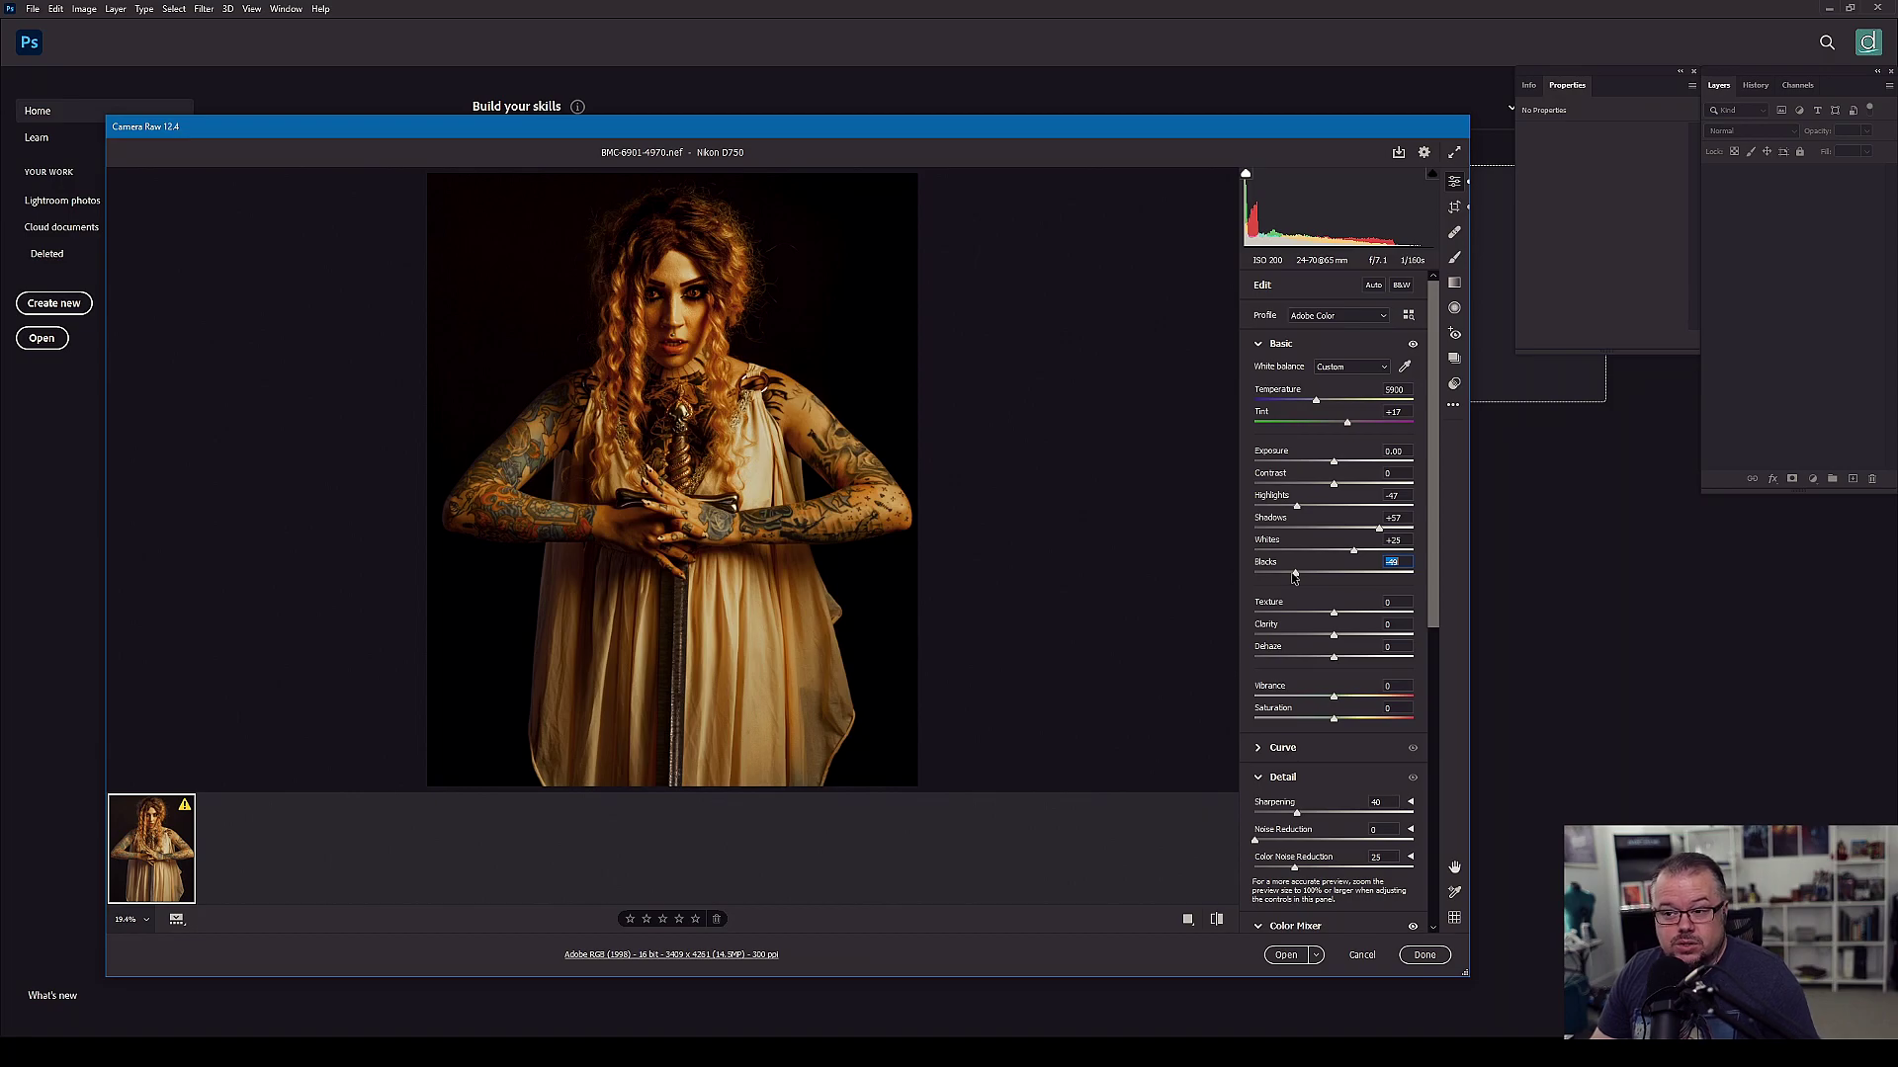
pyautogui.moveTo(1295, 578); pyautogui.dragTo(1355, 577)
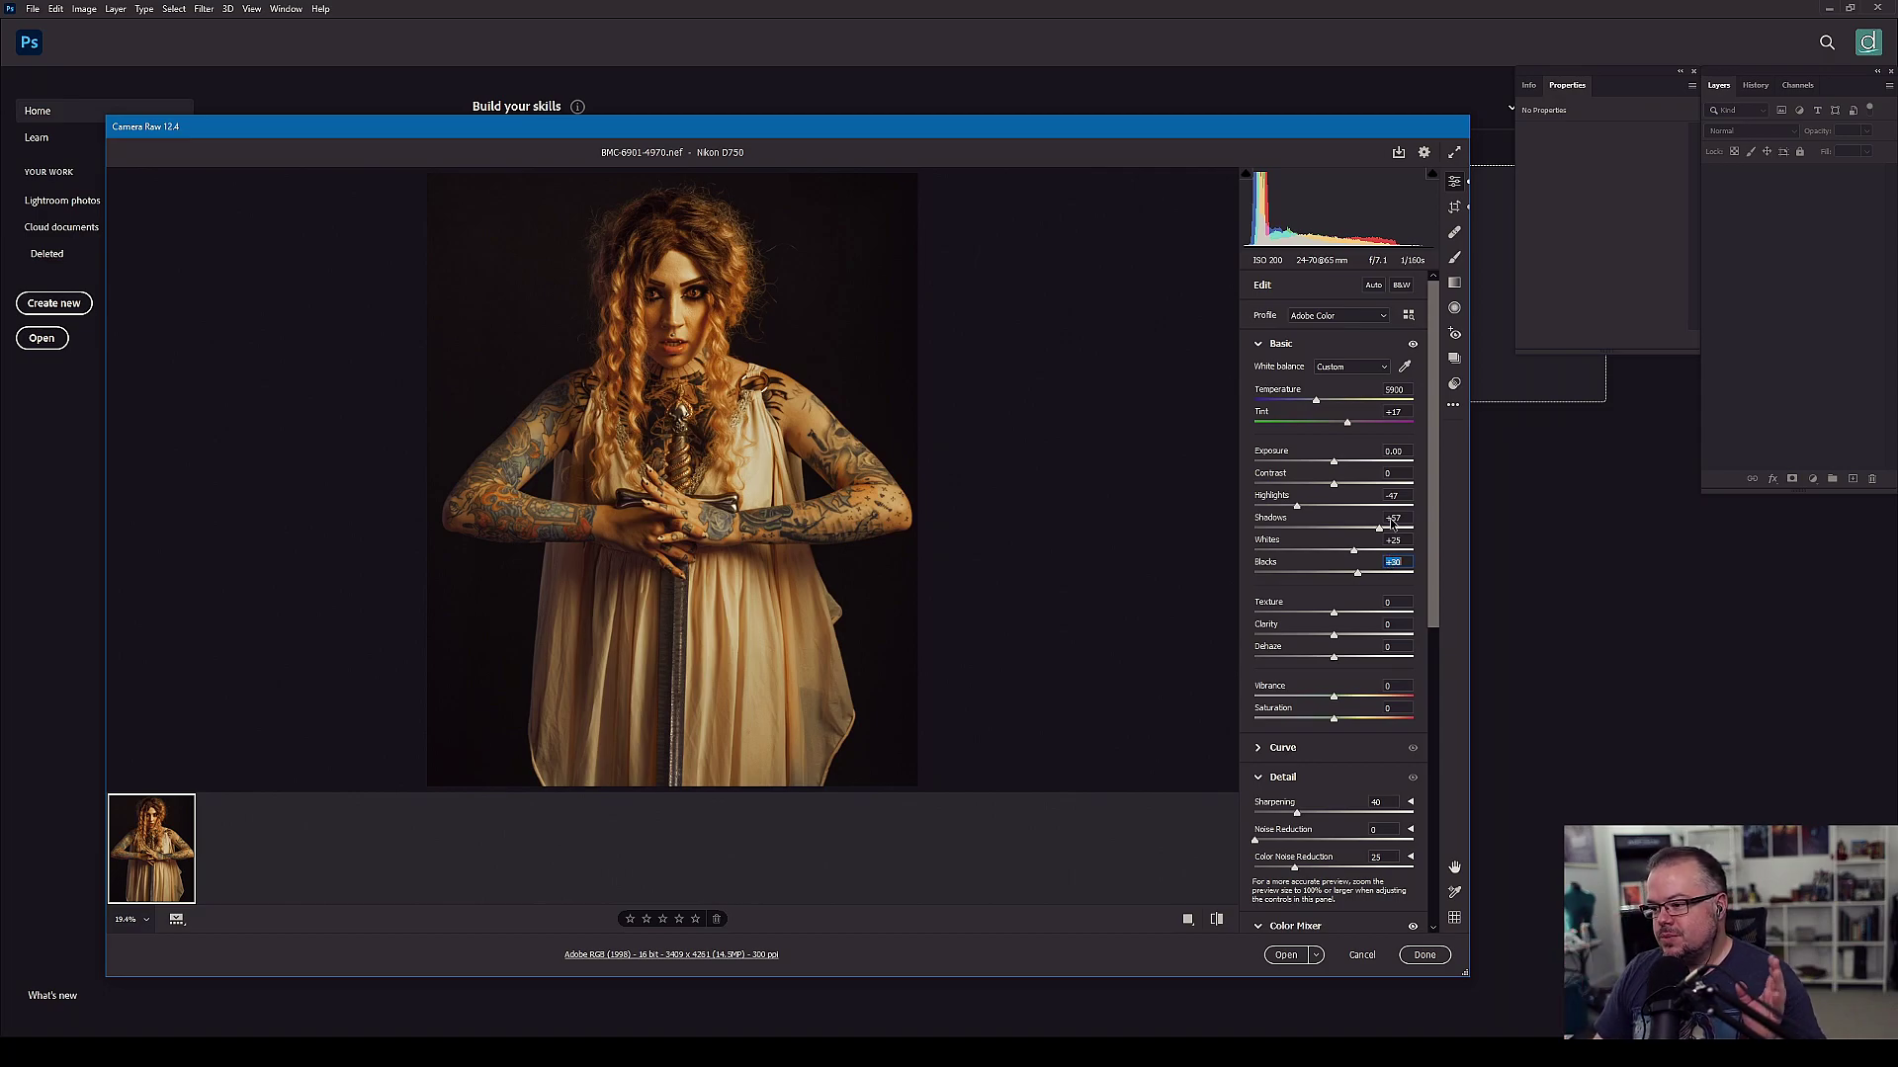
# - Set Texture to +5, Clarity to +3, Dehaze to +11 and Vibrance to +5
pyautogui.moveTo(1334, 614); pyautogui.dragTo(1333, 721)
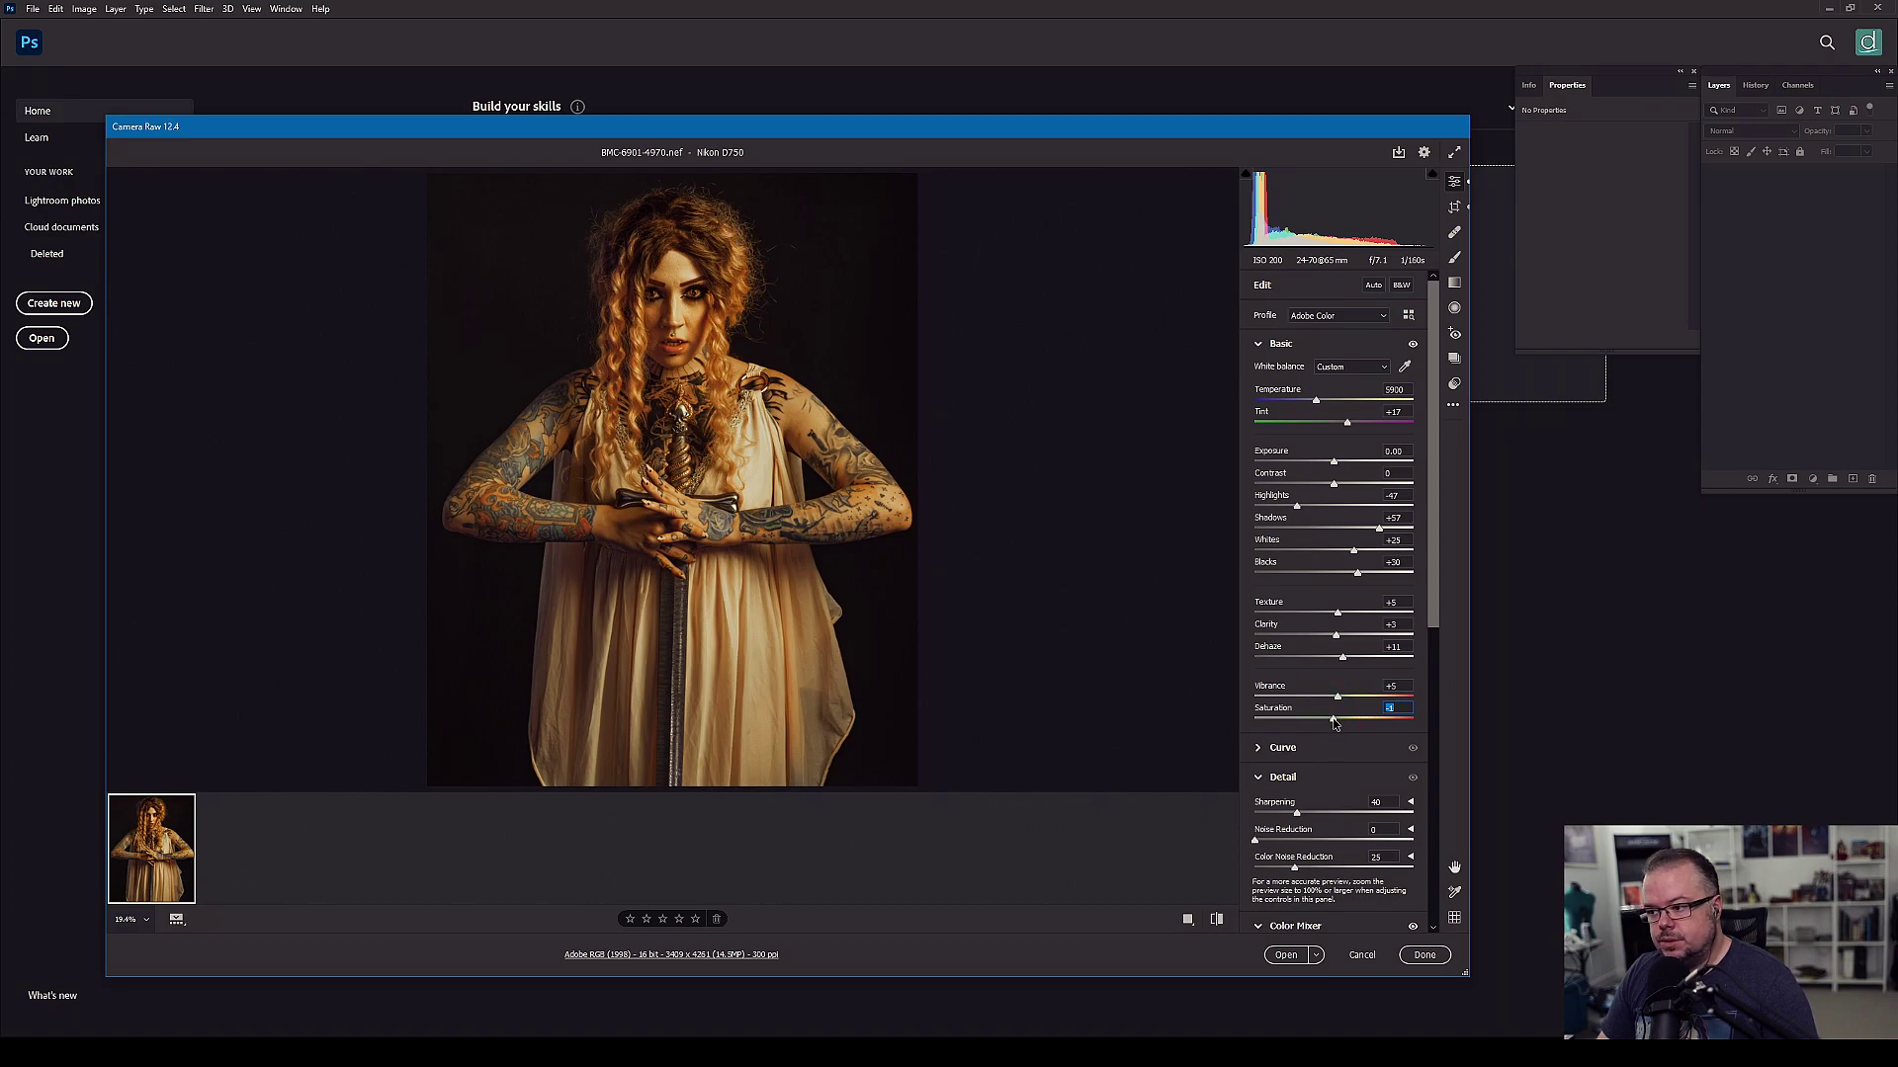
# - Try overall Saturation values between about -23 and +6, and return the setting to 0
pyautogui.moveTo(1333, 723); pyautogui.dragTo(1333, 722)
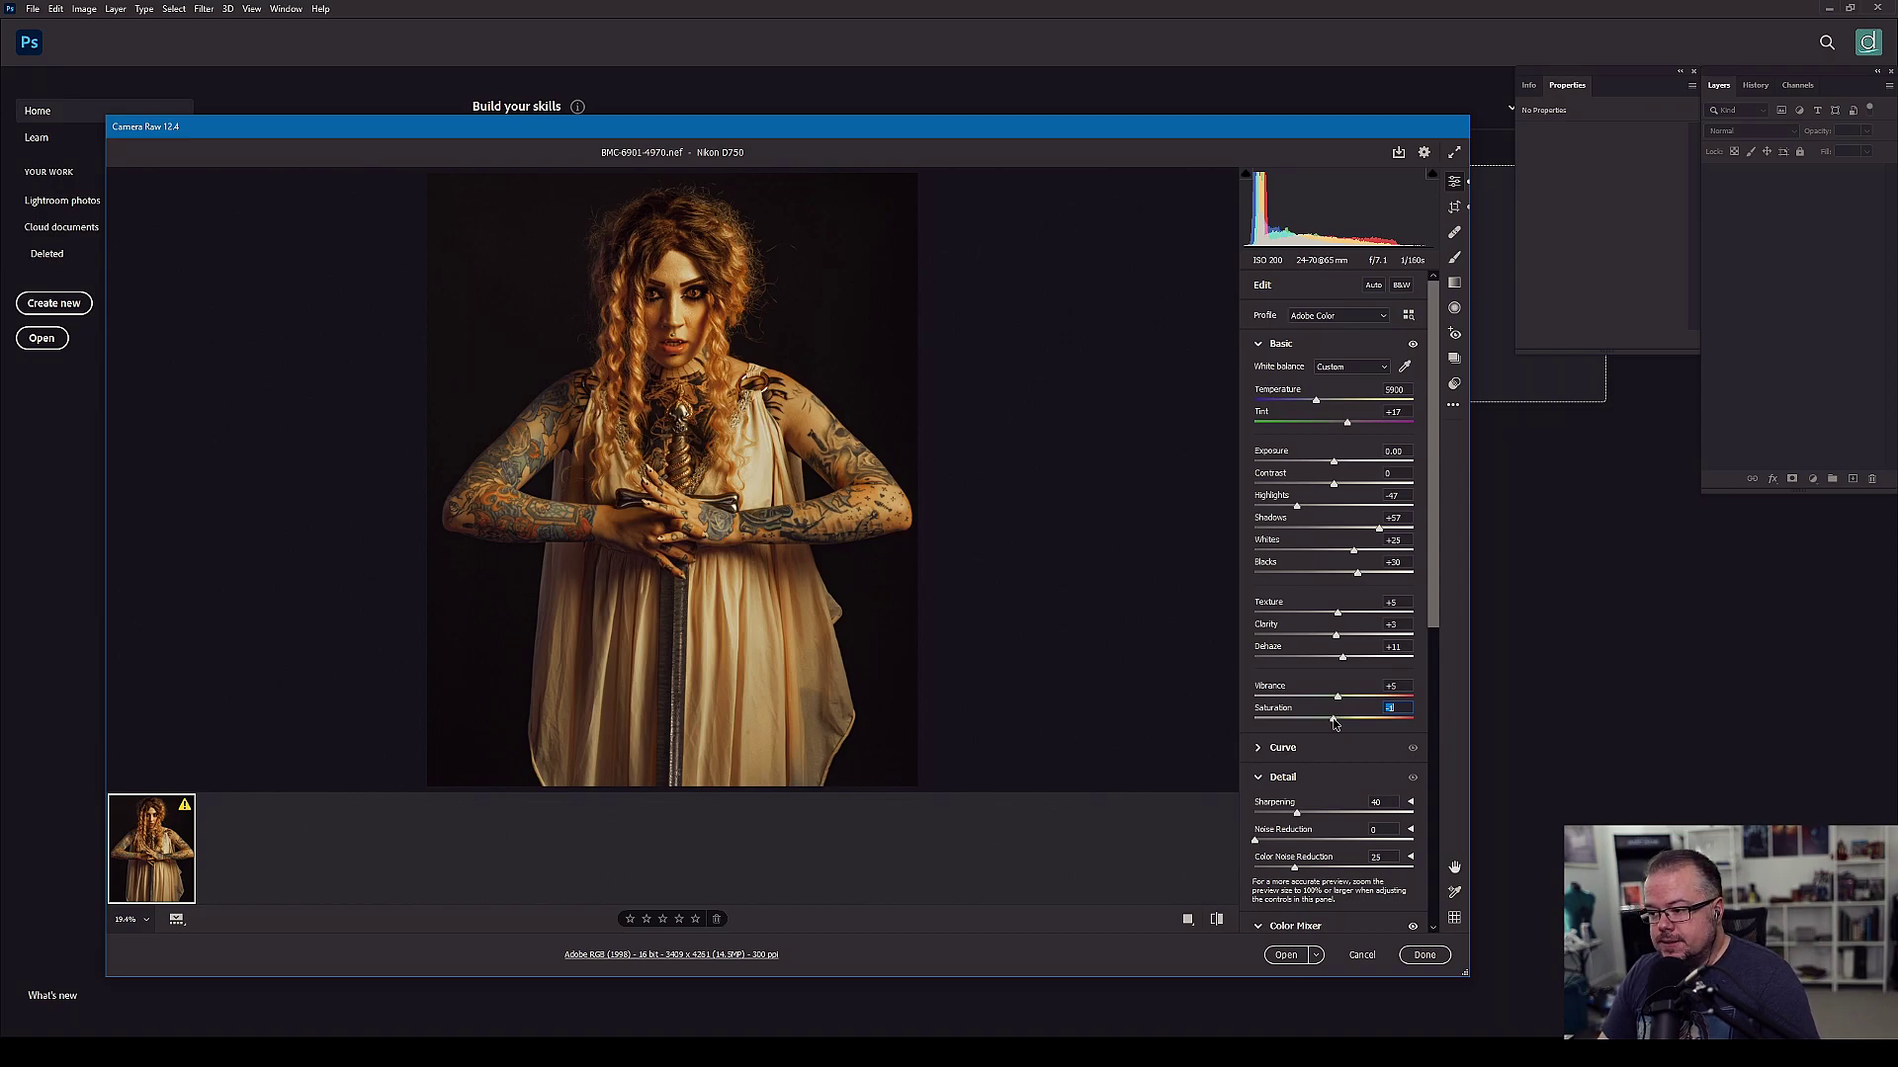
pyautogui.moveTo(1333, 723); pyautogui.dragTo(1317, 725)
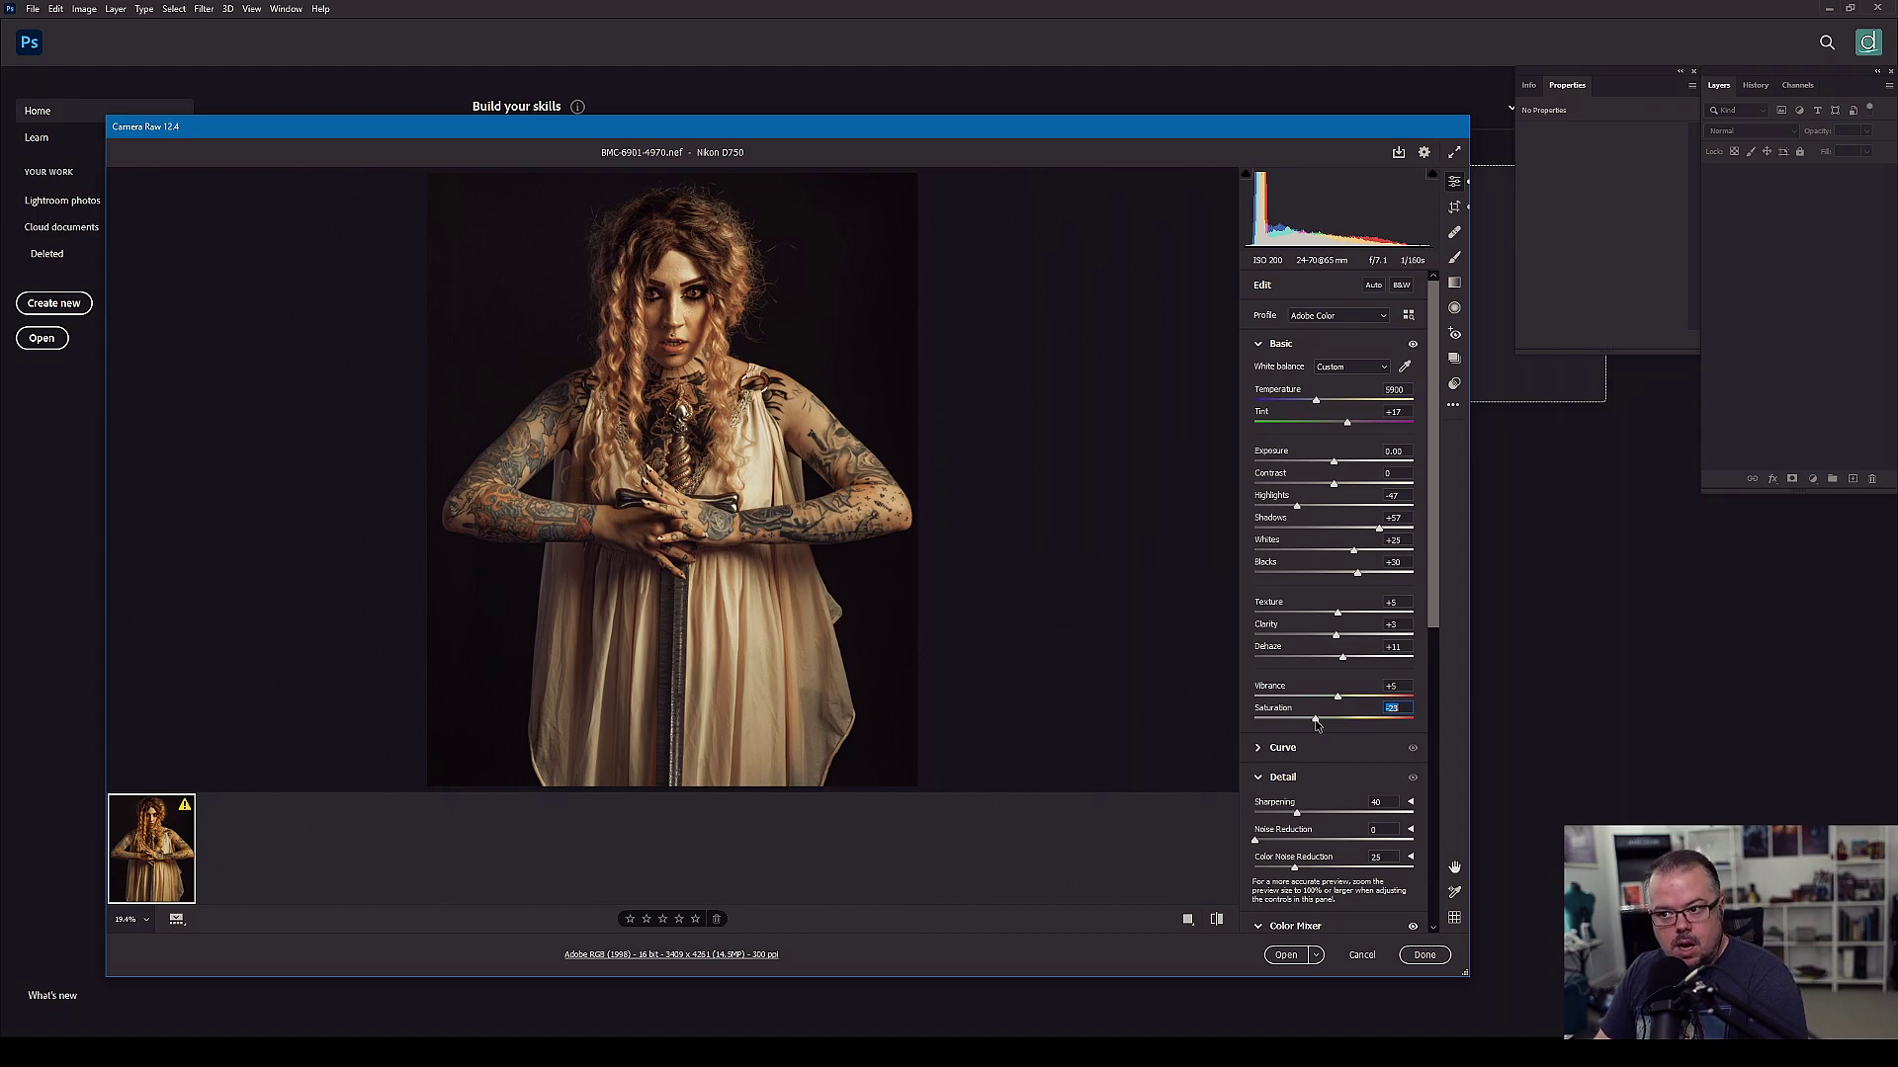
pyautogui.moveTo(1315, 724); pyautogui.dragTo(1317, 725)
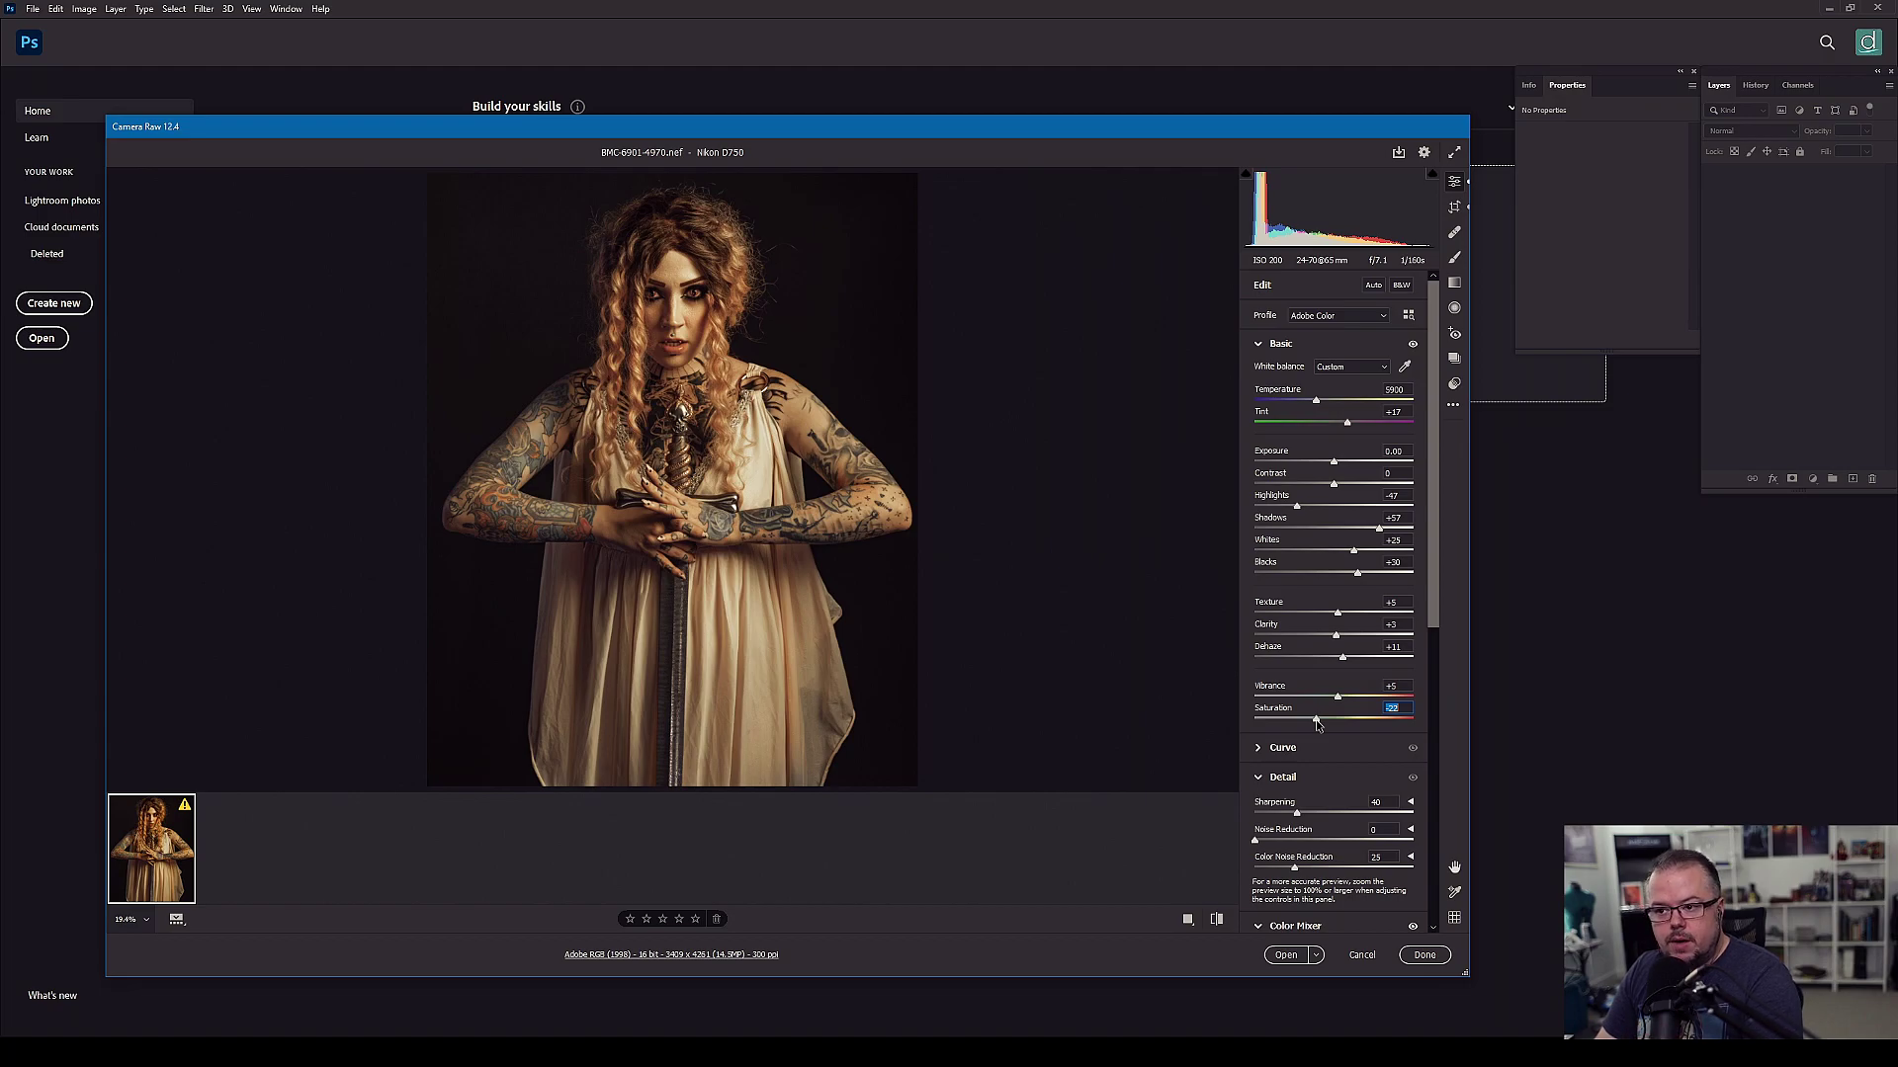
pyautogui.moveTo(1317, 725); pyautogui.dragTo(1318, 726)
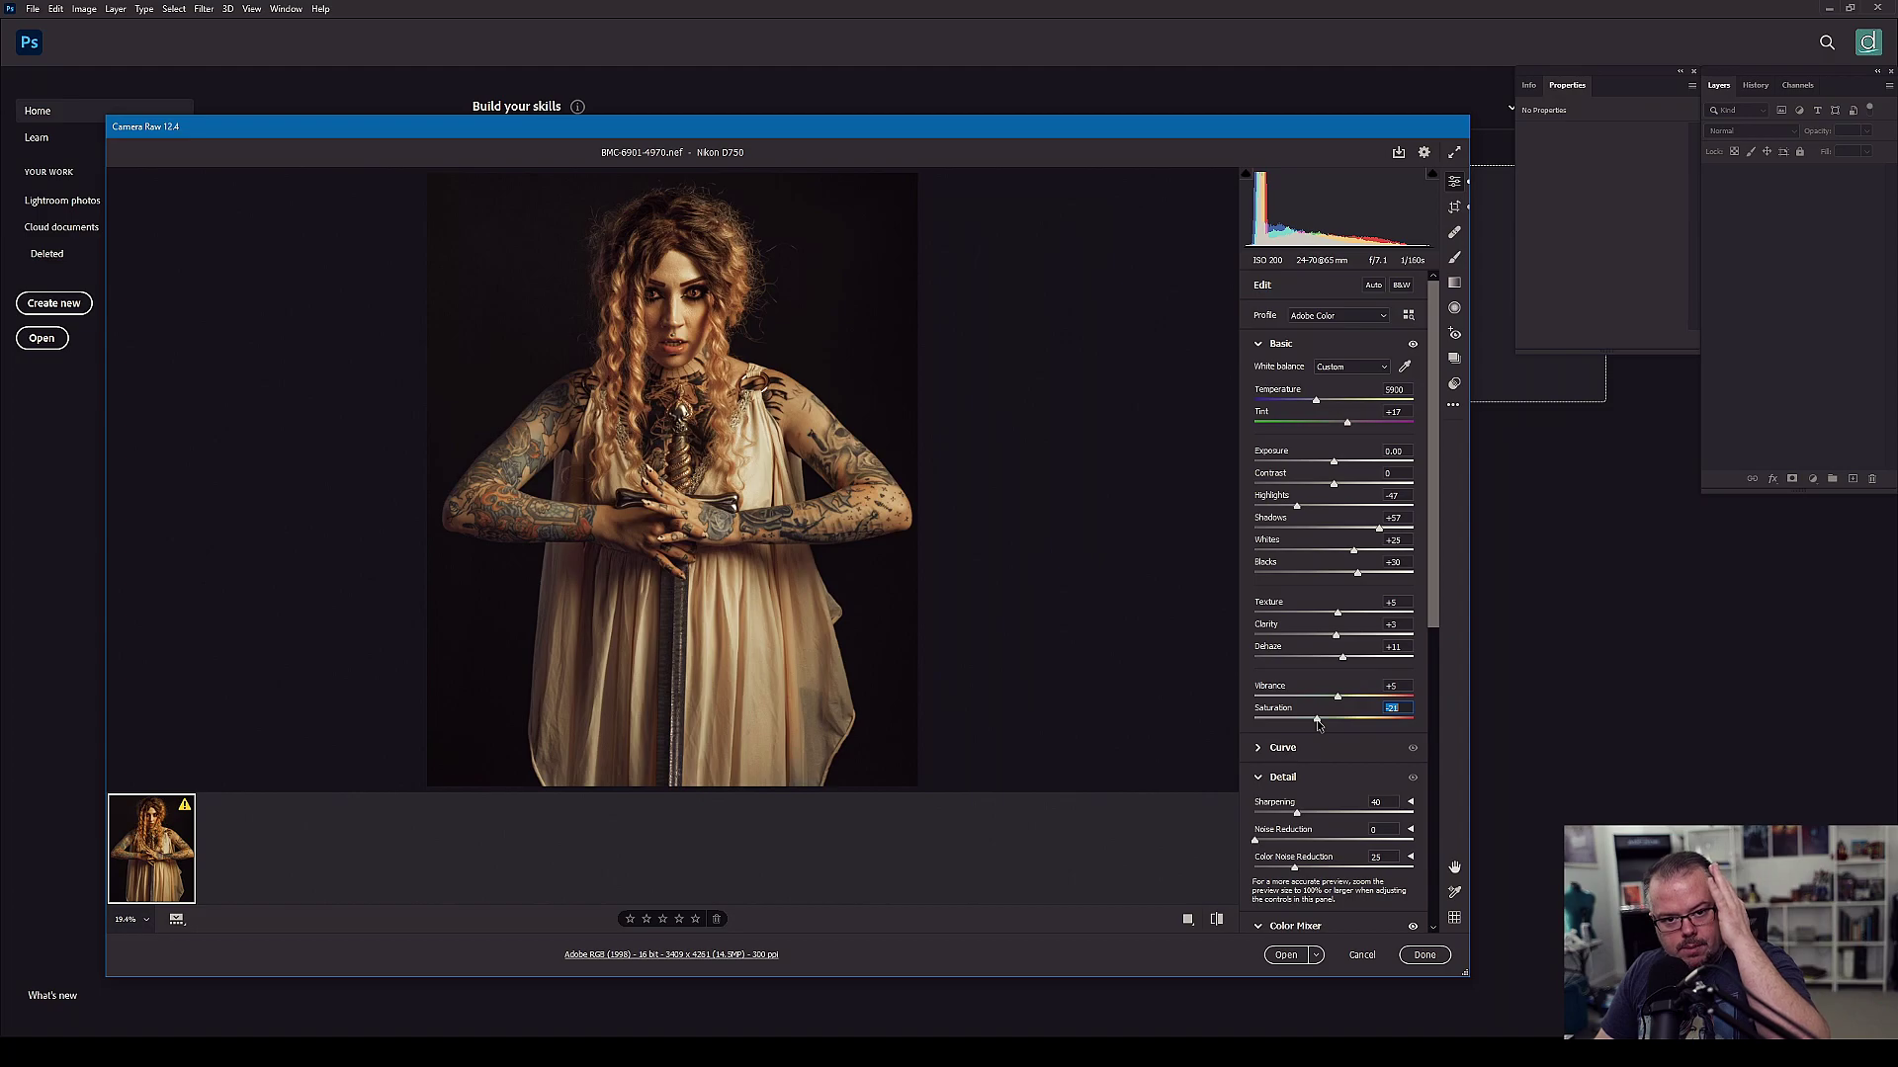
pyautogui.moveTo(1317, 726); pyautogui.dragTo(1319, 724)
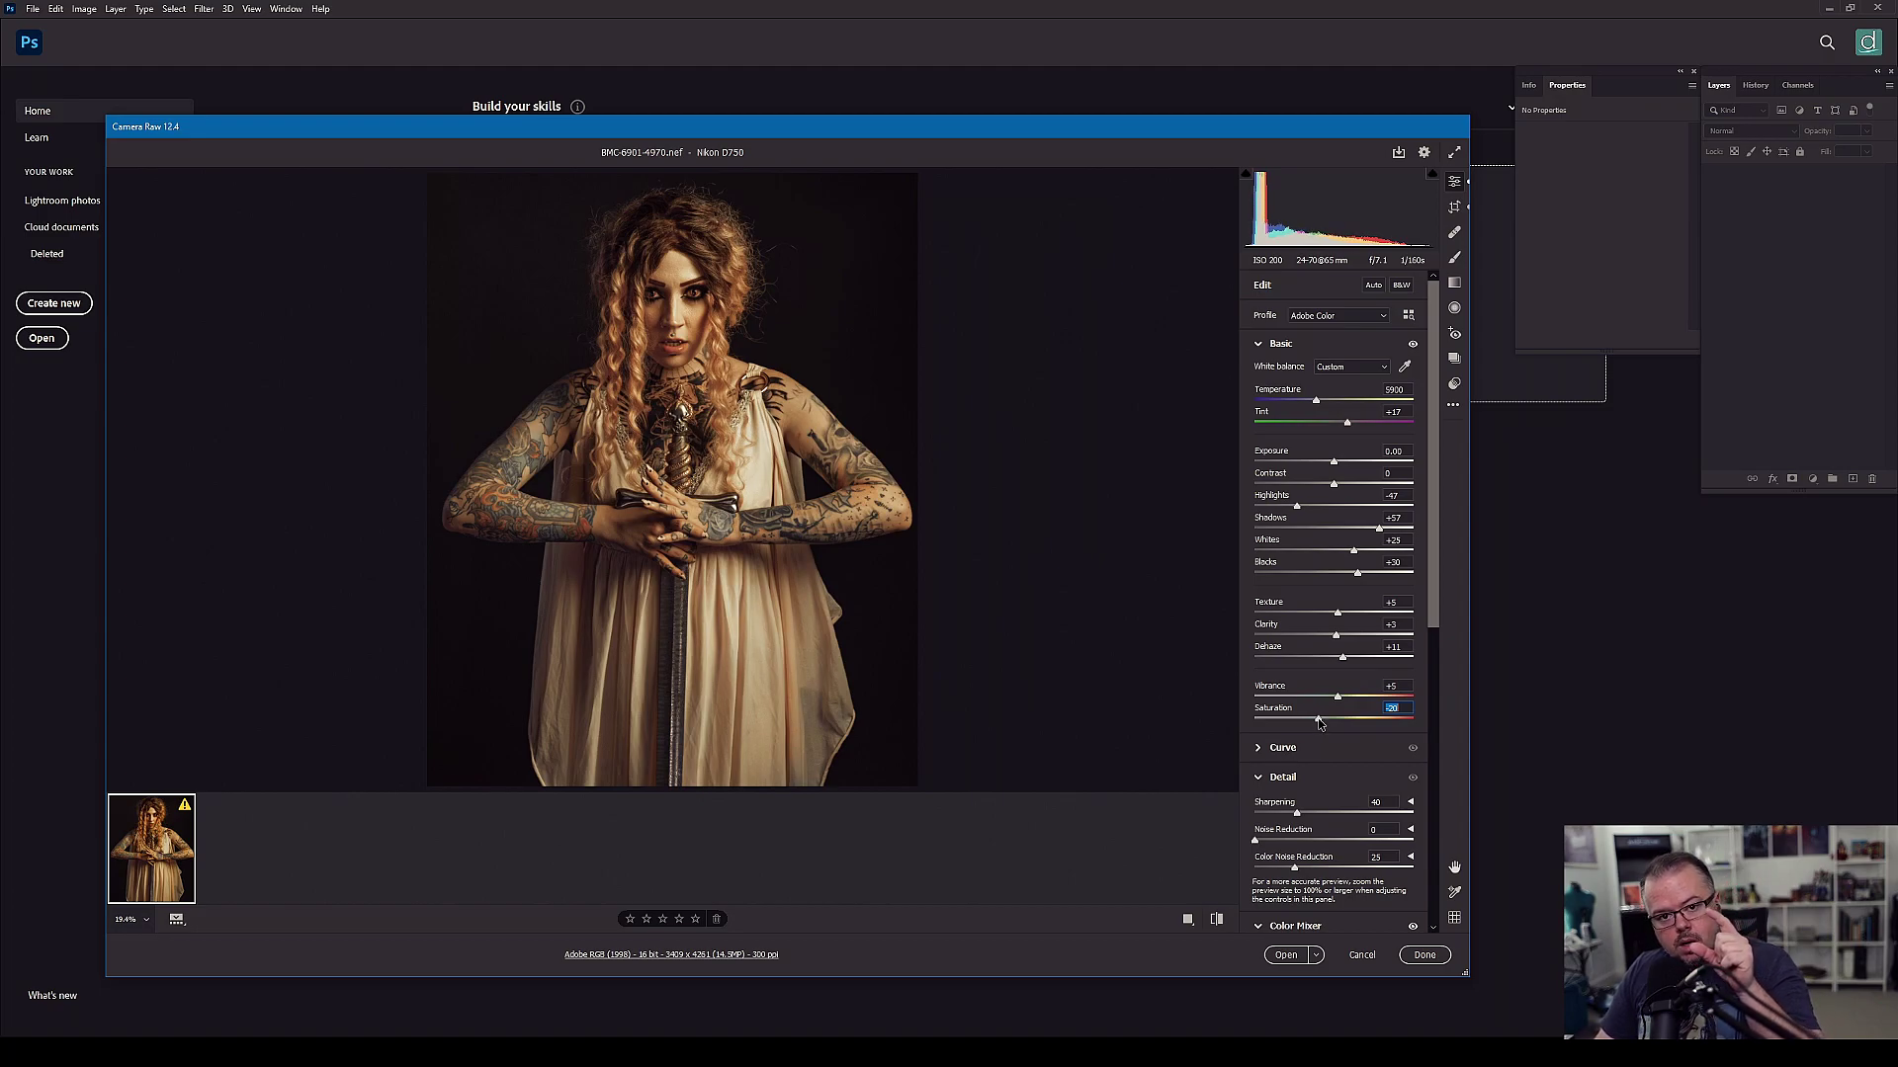
pyautogui.moveTo(1319, 724); pyautogui.dragTo(1340, 724)
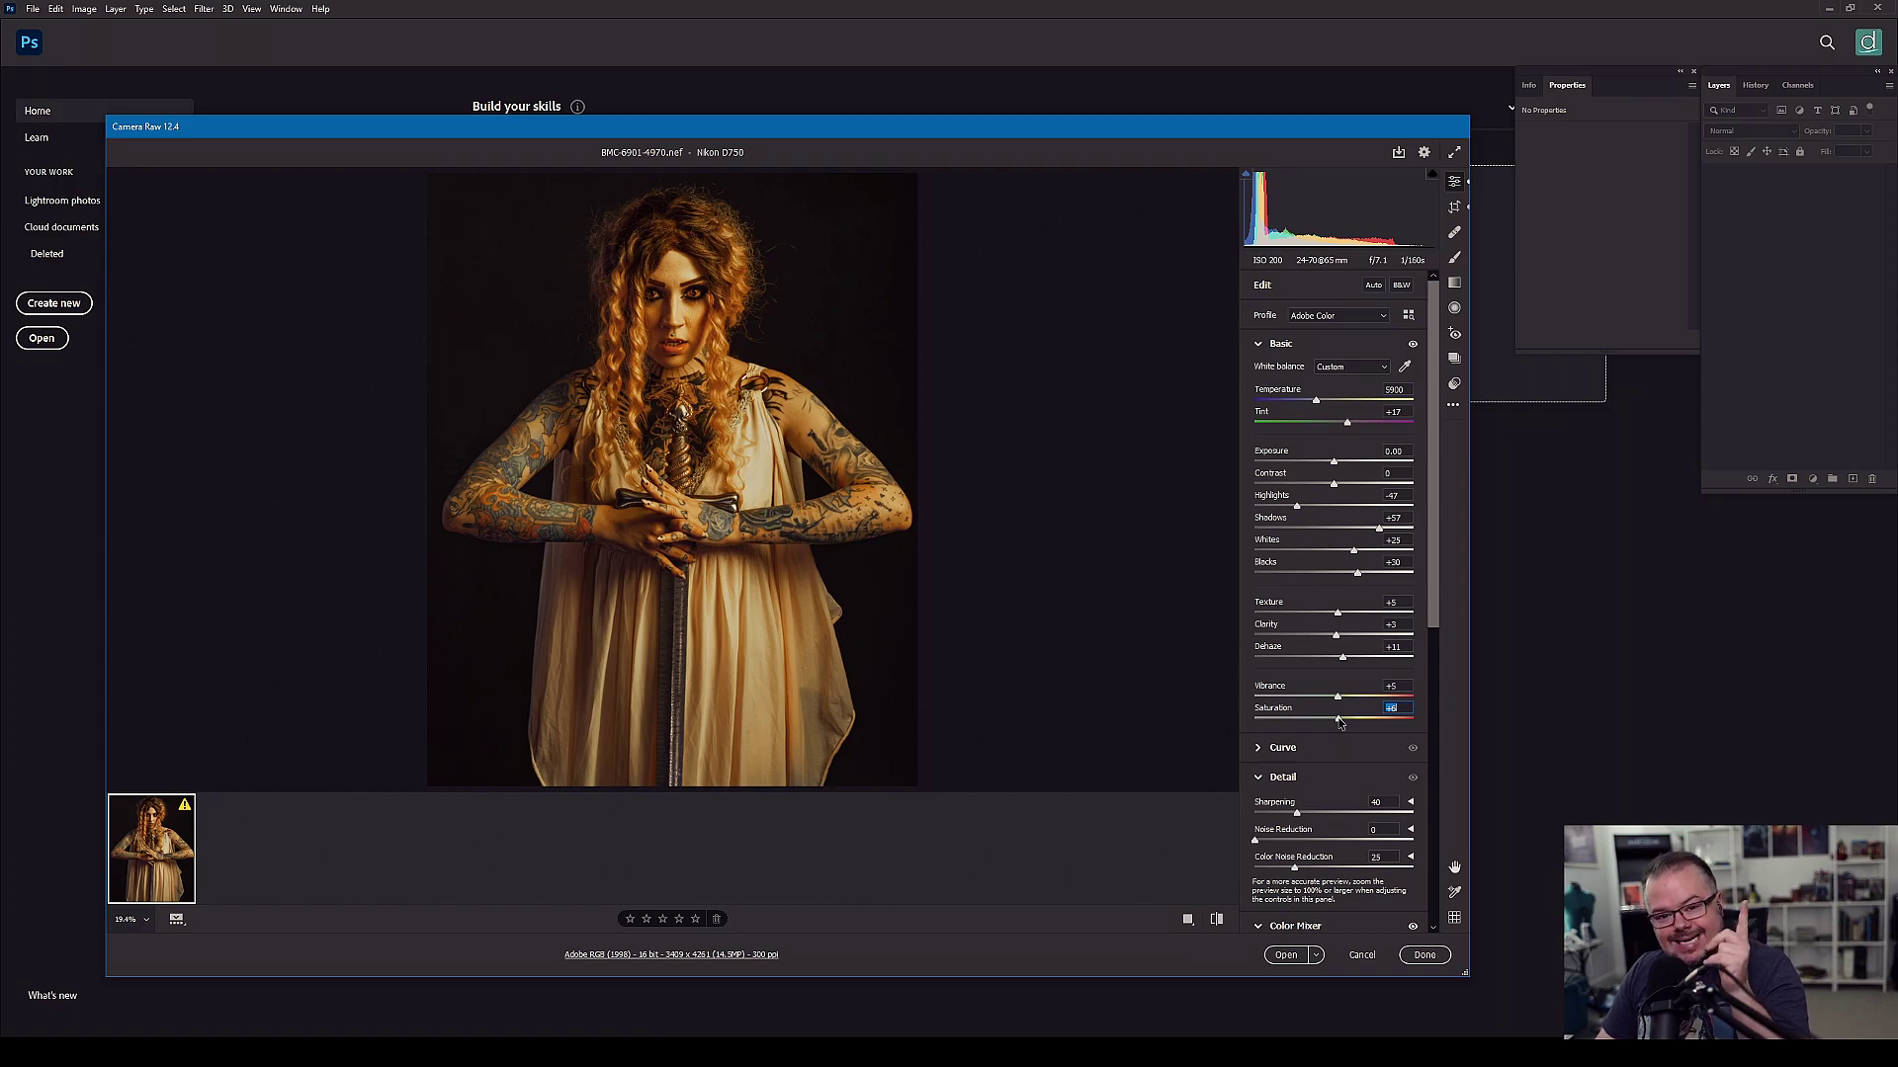
pyautogui.moveTo(1340, 722); pyautogui.dragTo(1335, 723)
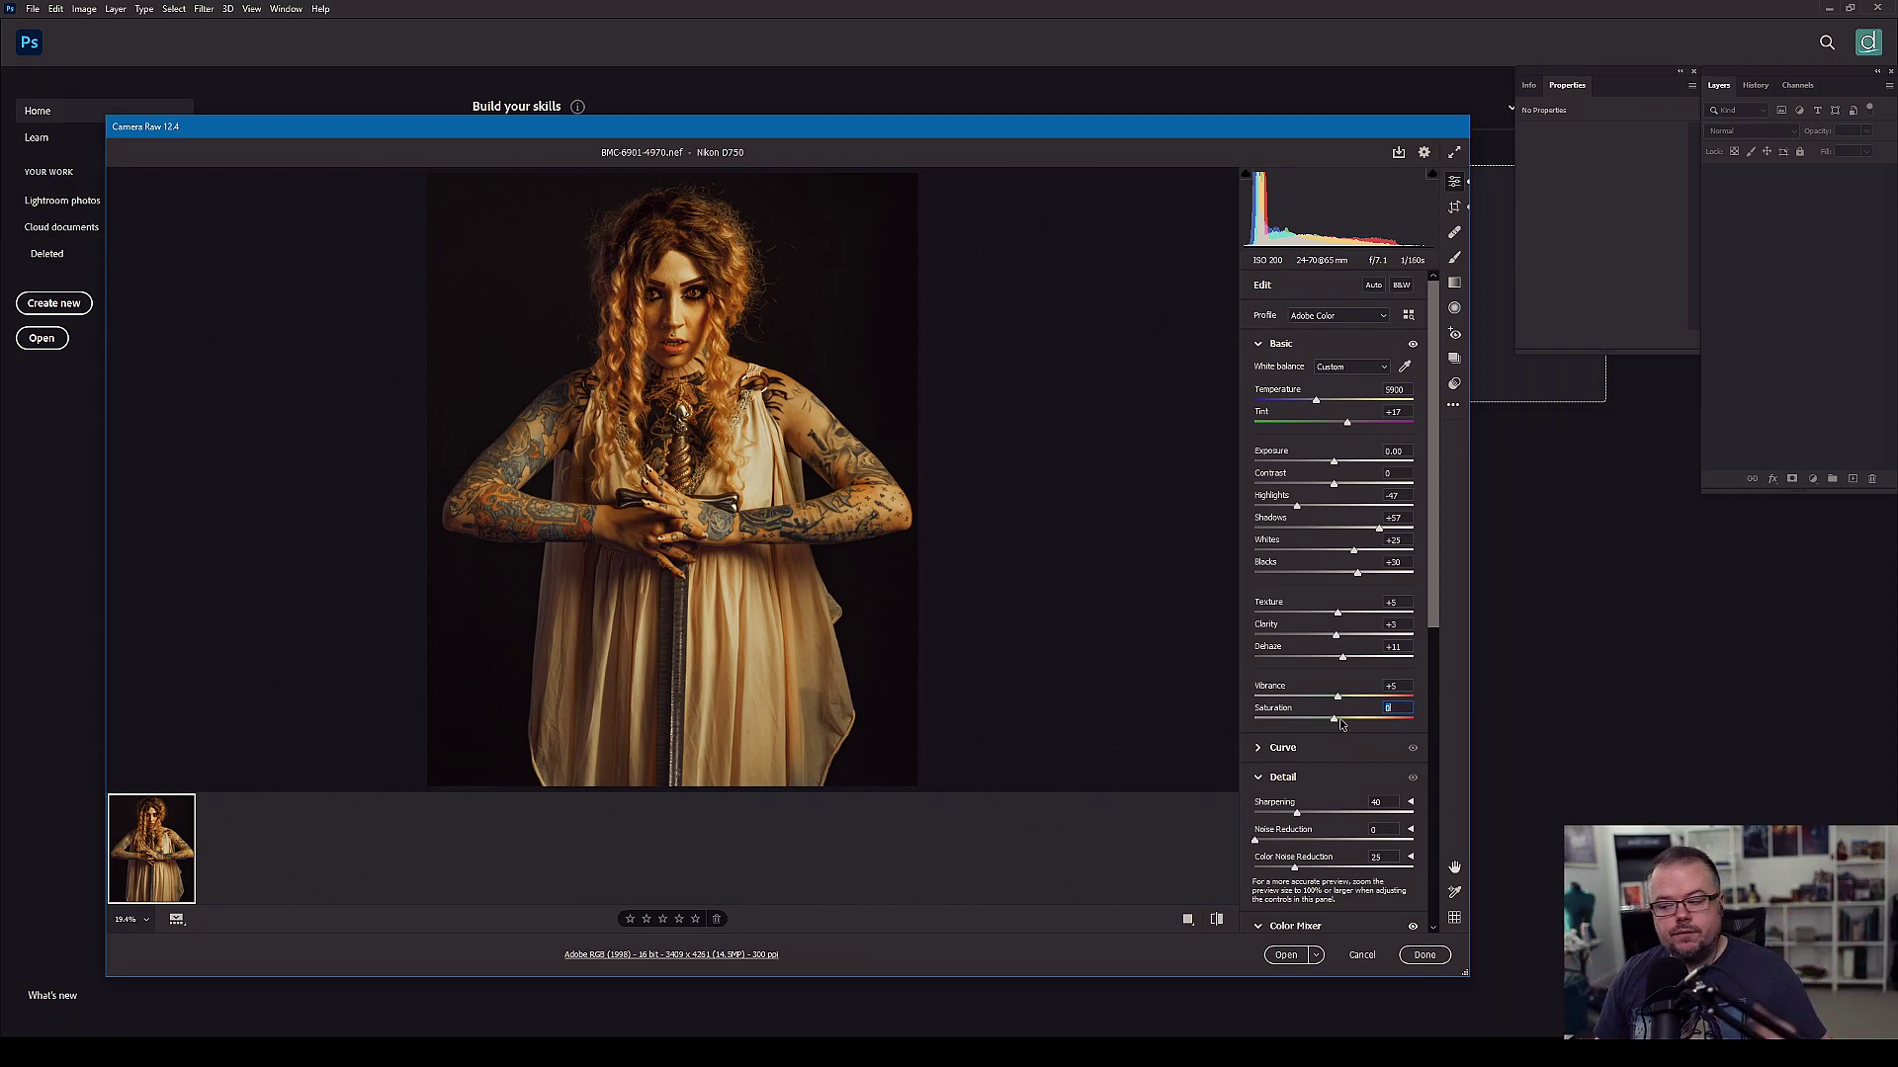
# - Open the processed raw photo as a Photoshop document and duplicate its Background layer
pyautogui.press('shift')
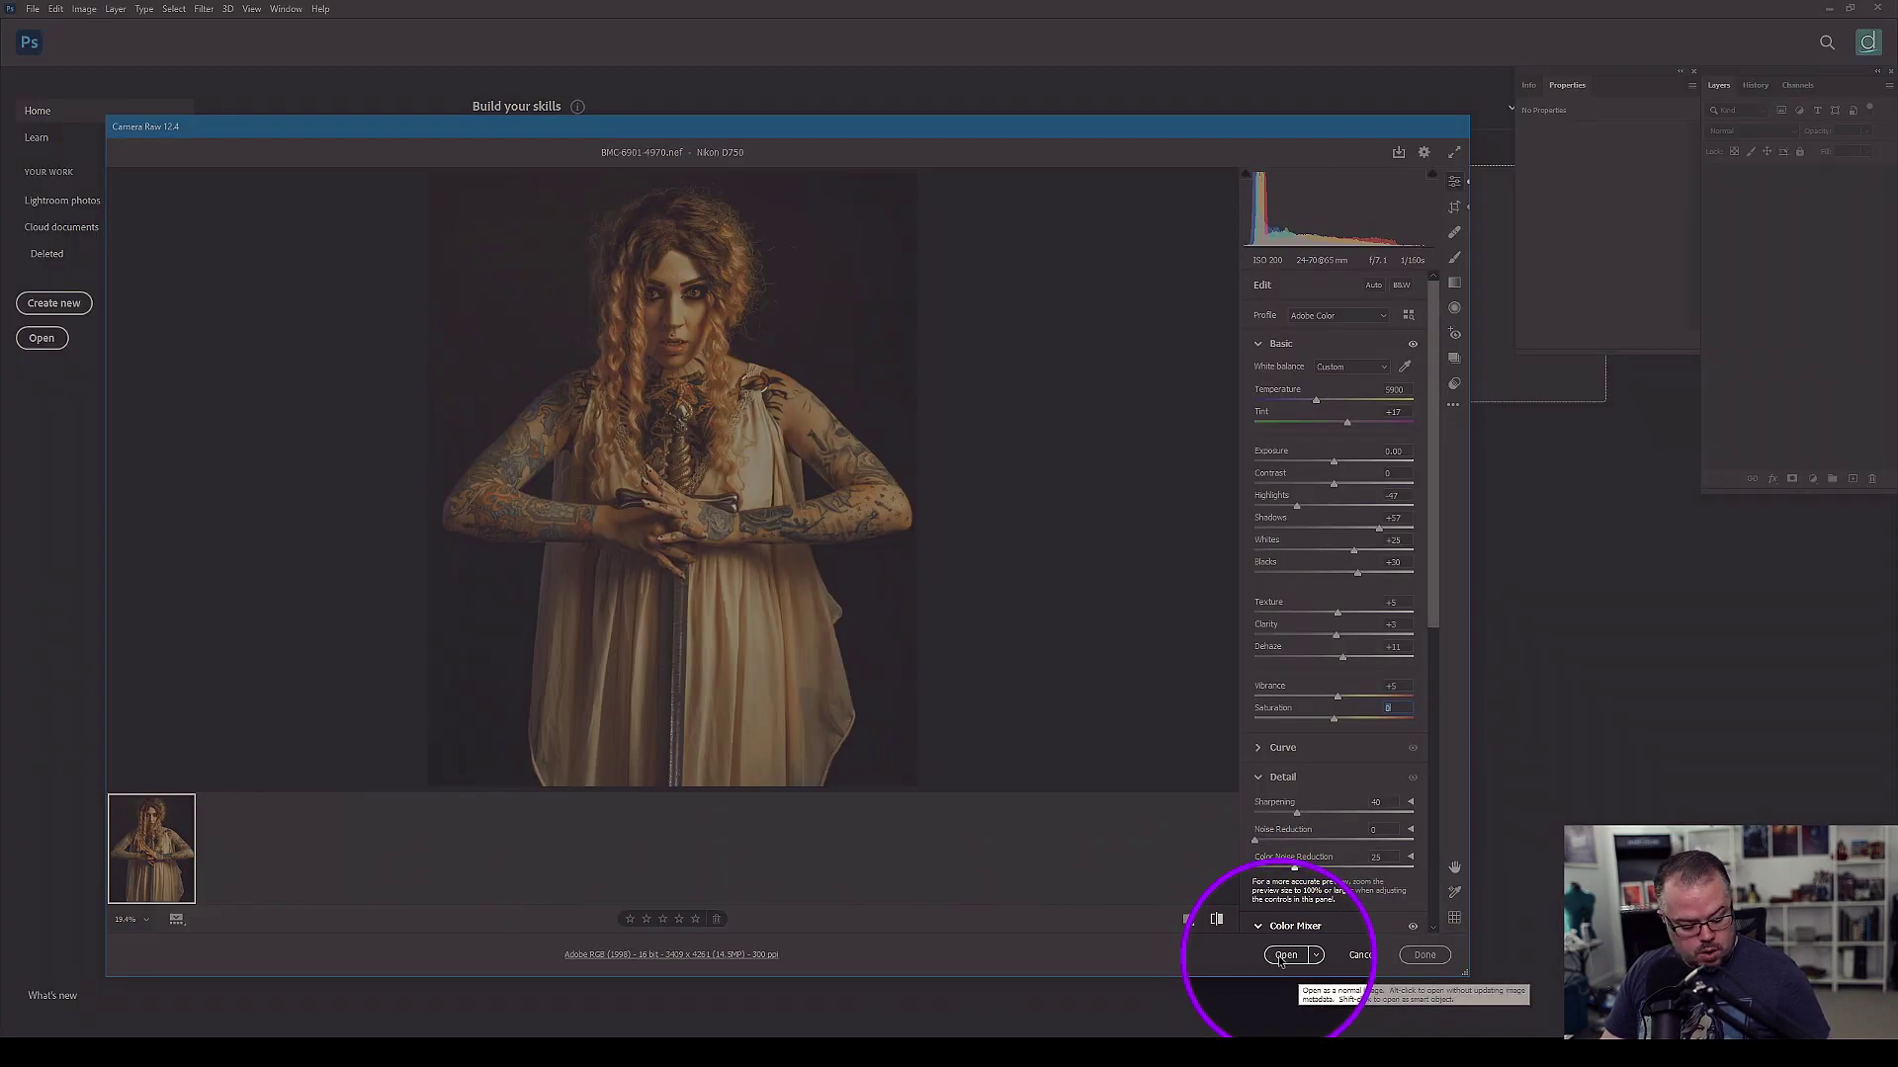
pyautogui.press('shift')
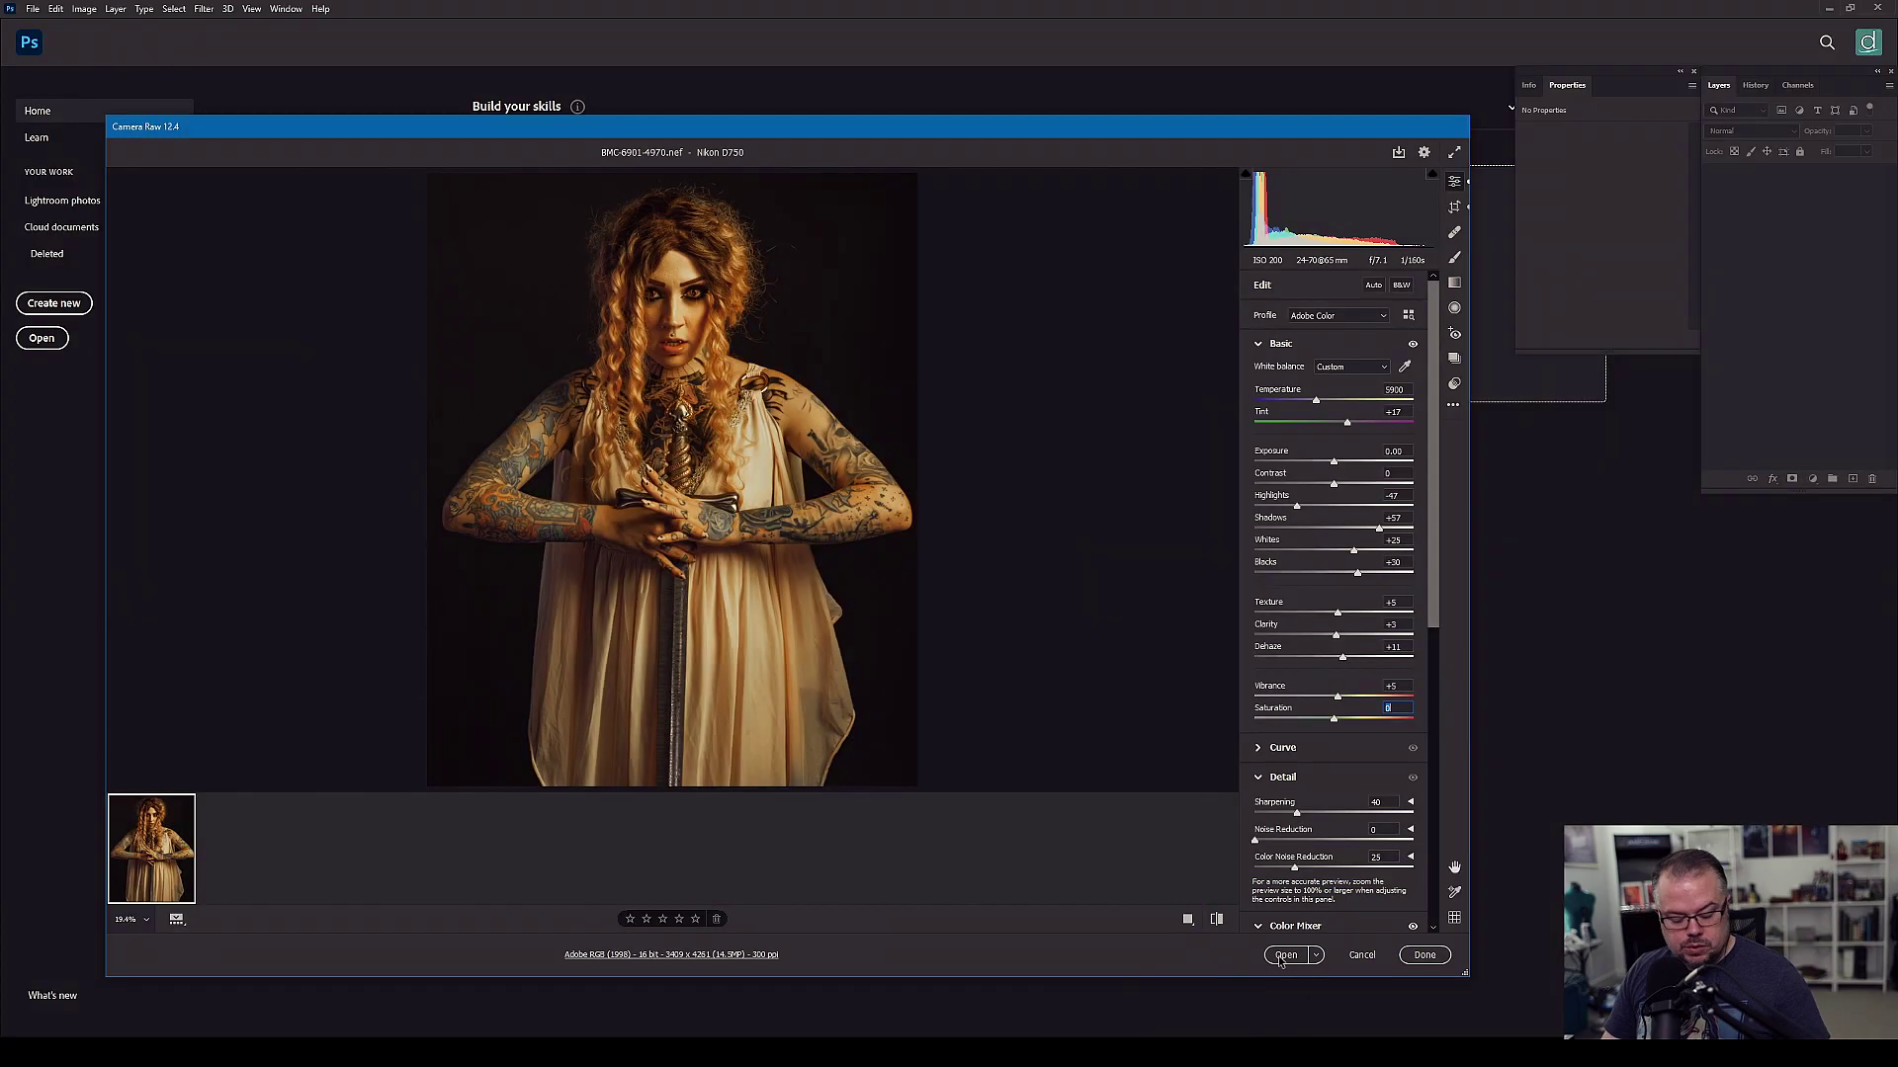
pyautogui.keyDown('shift'); pyautogui.click(1272, 954); pyautogui.keyUp('shift')
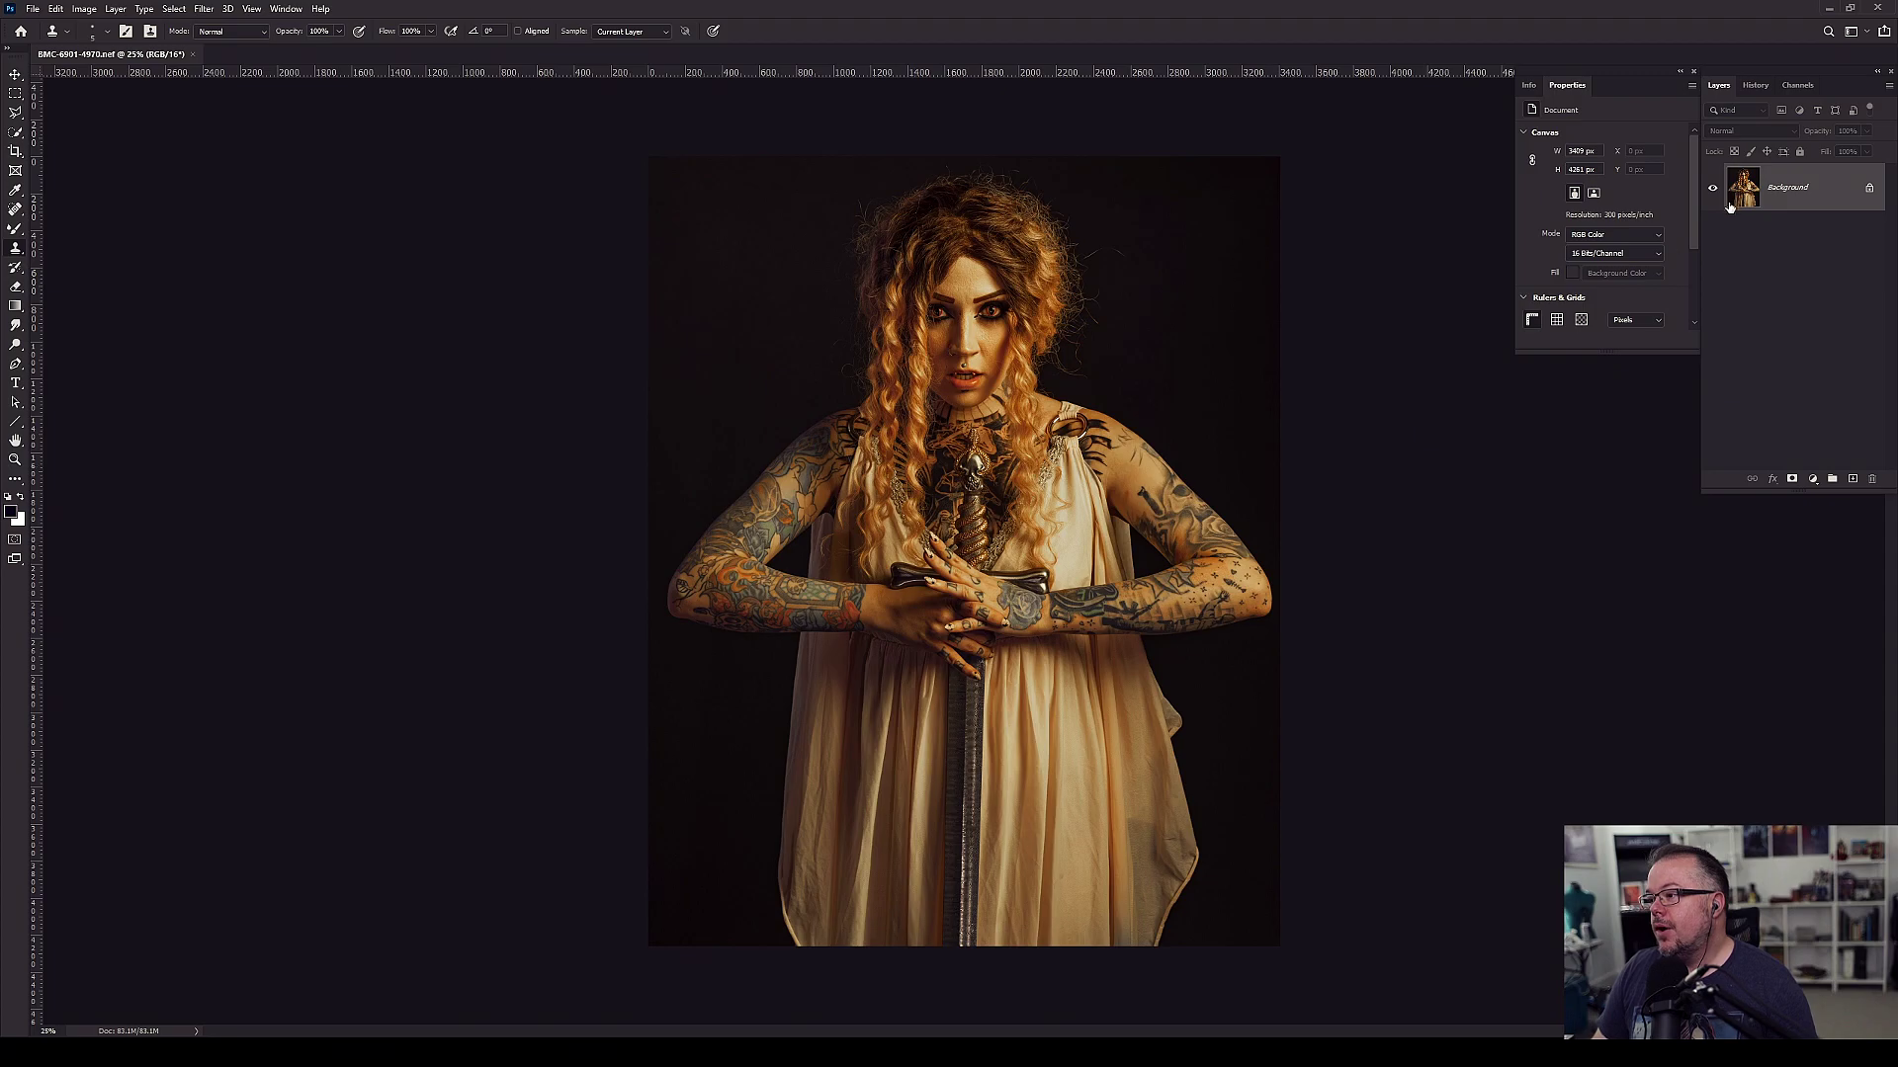
pyautogui.hotkey('ctrl', 'j')
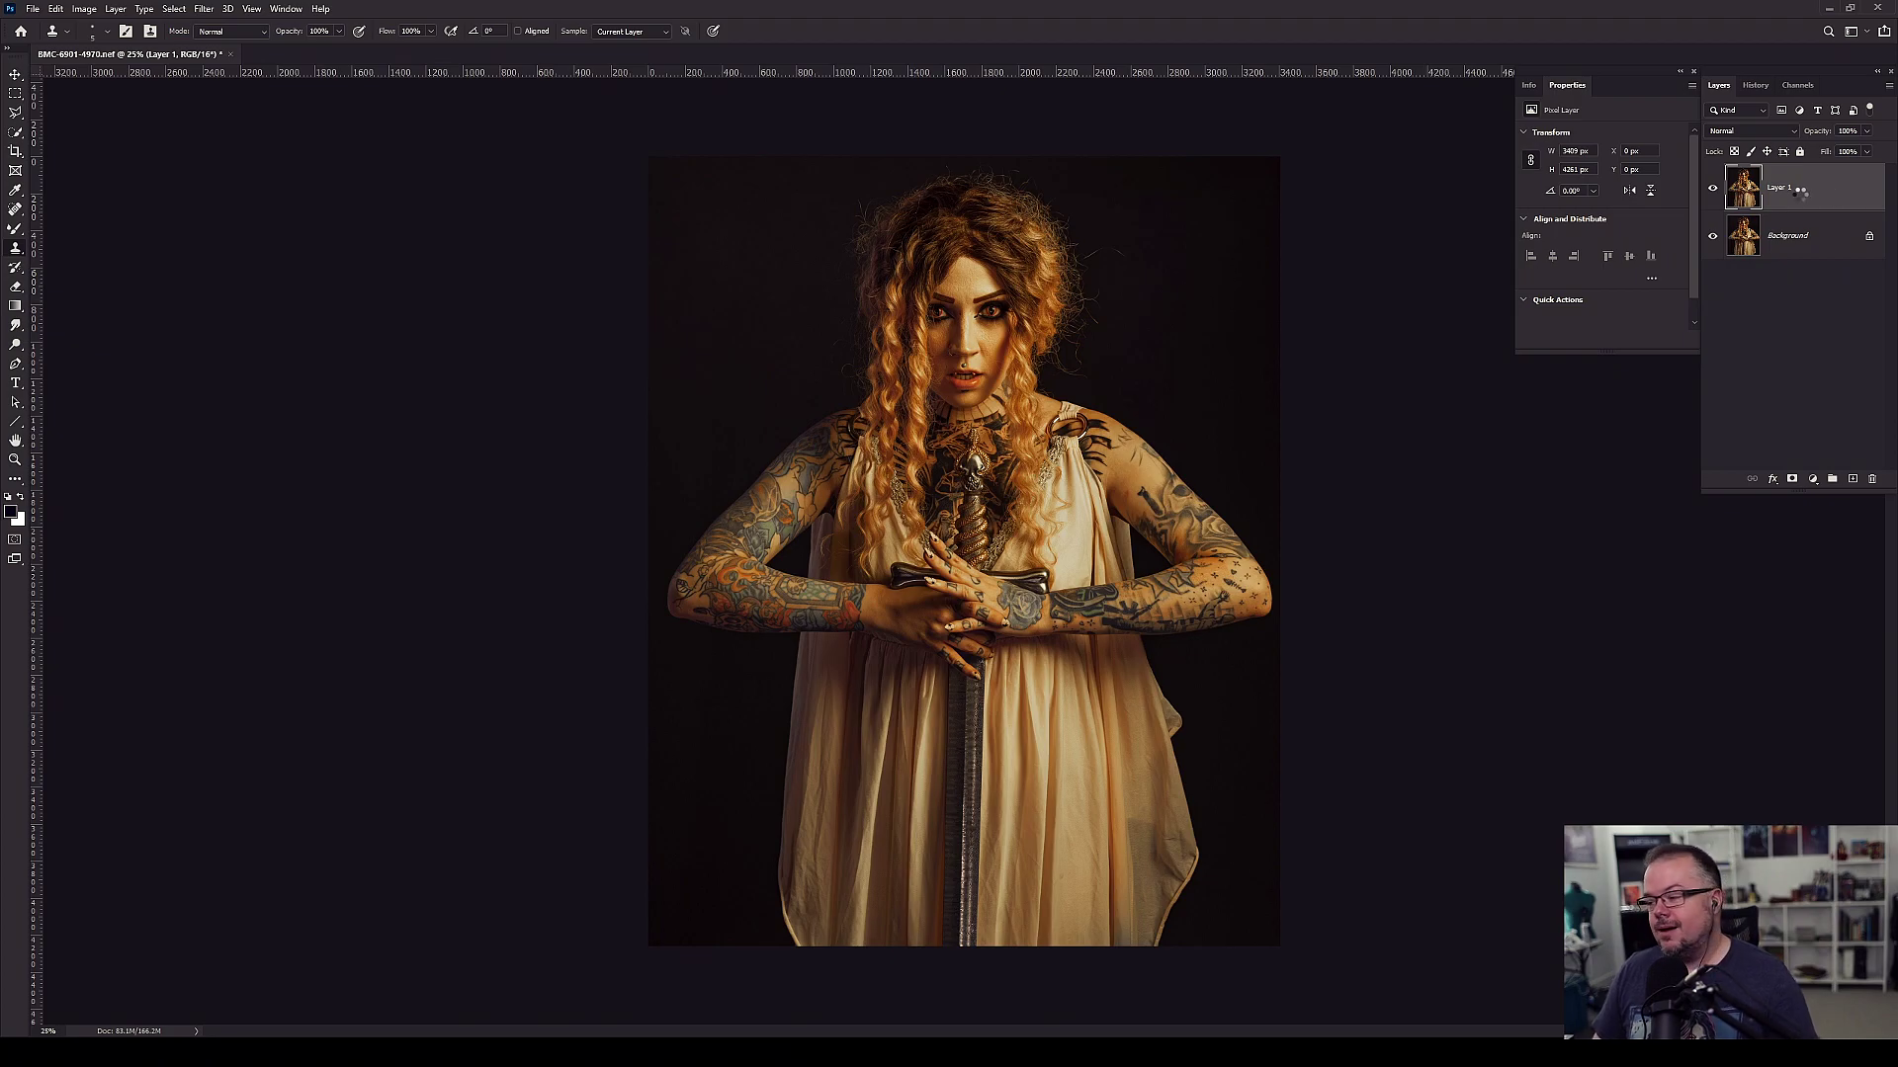
# - Apply the Camera Raw Filter to the duplicate layer with overall Saturation set to -28
pyautogui.hotkey('ctrl', 'shift', 'a')
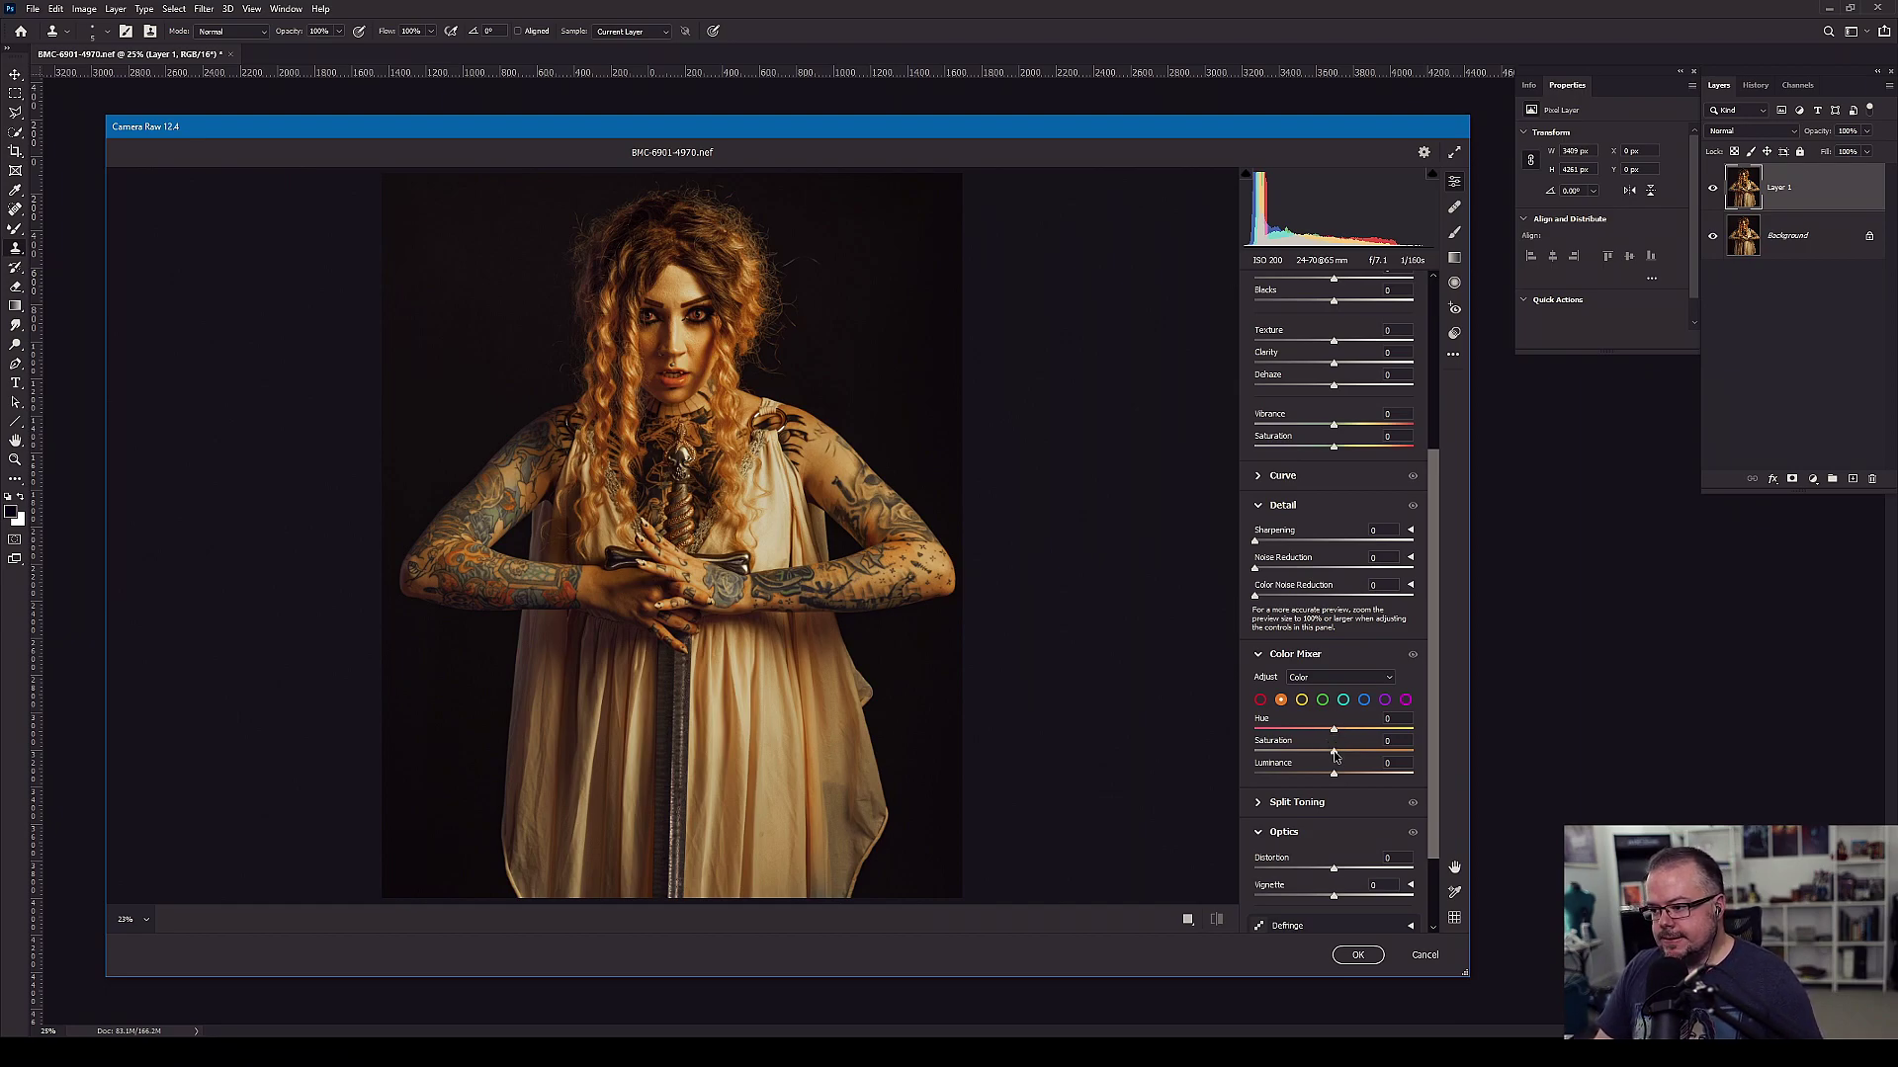
pyautogui.moveTo(1335, 448); pyautogui.dragTo(1311, 452)
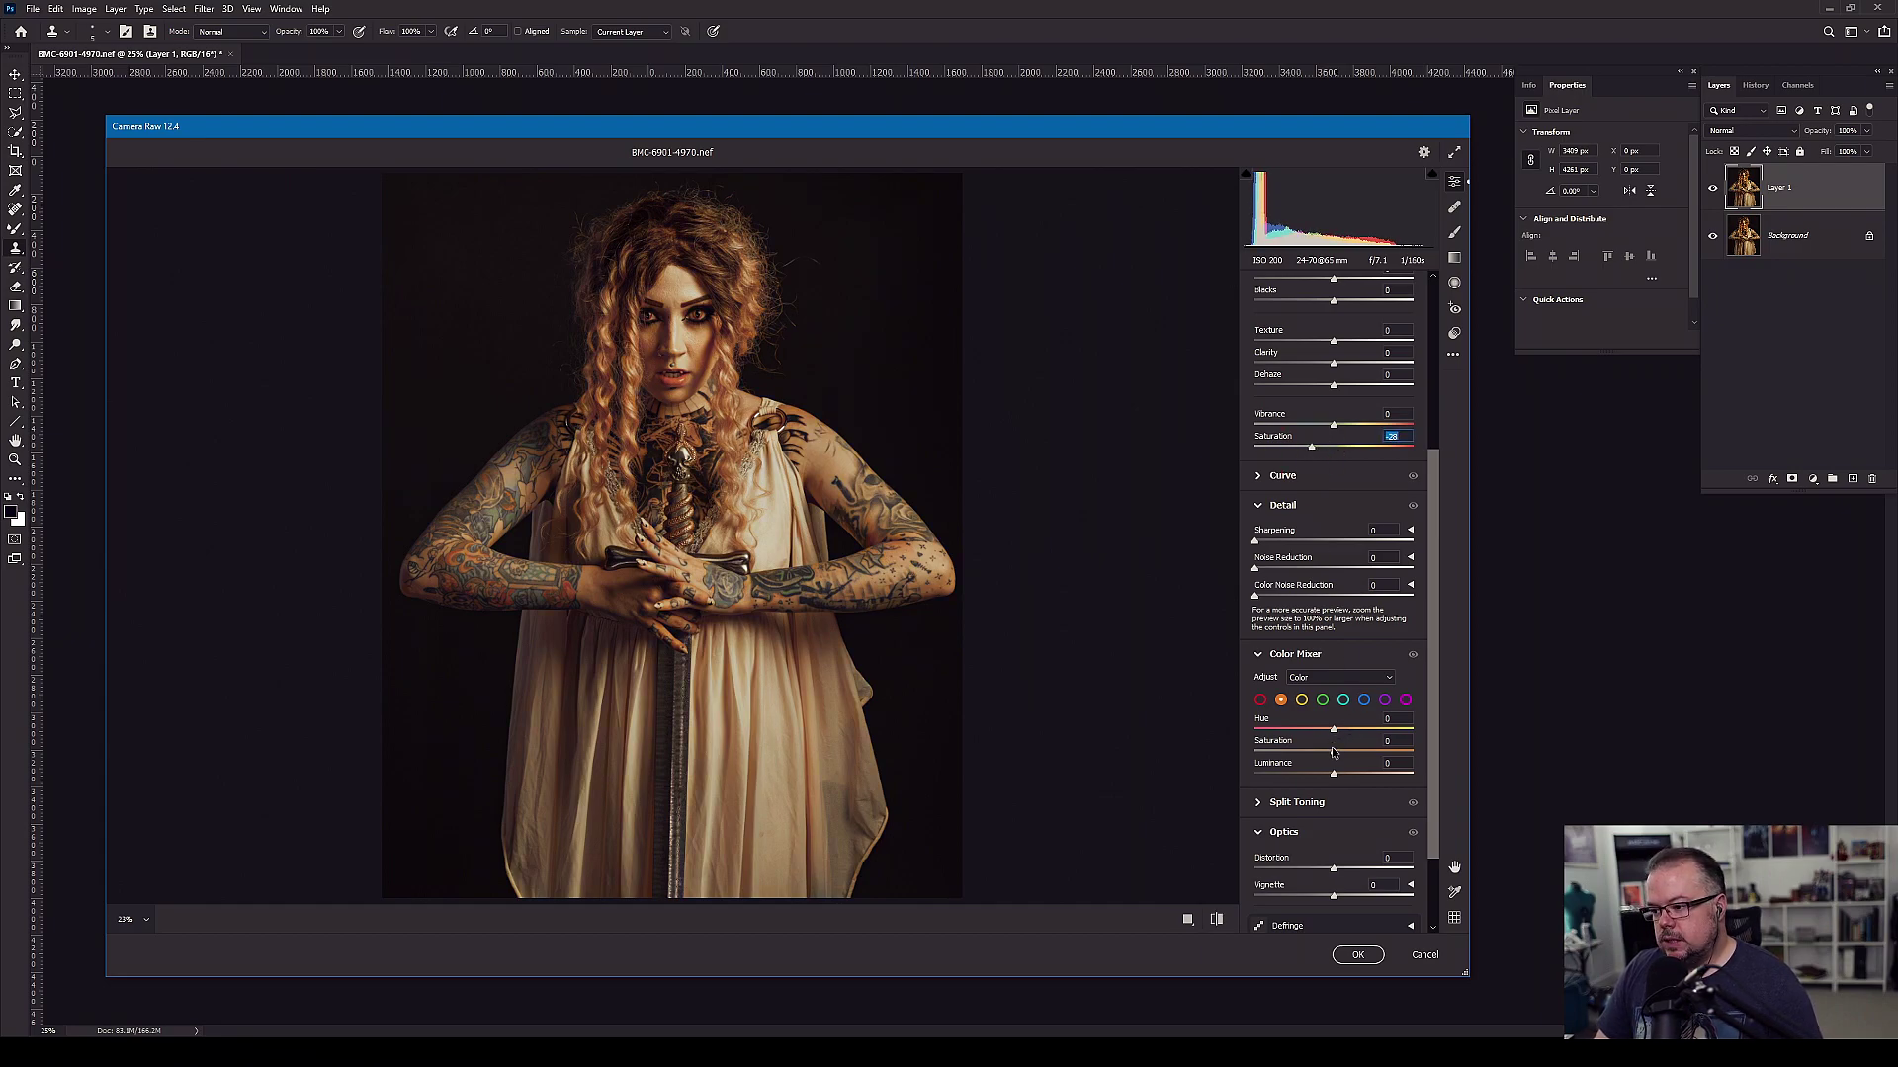
# - Adjust the oranges in the filter's Color Mixer to Hue -7, Saturation -34 and Luminance +23
pyautogui.moveTo(1333, 754); pyautogui.dragTo(1310, 754)
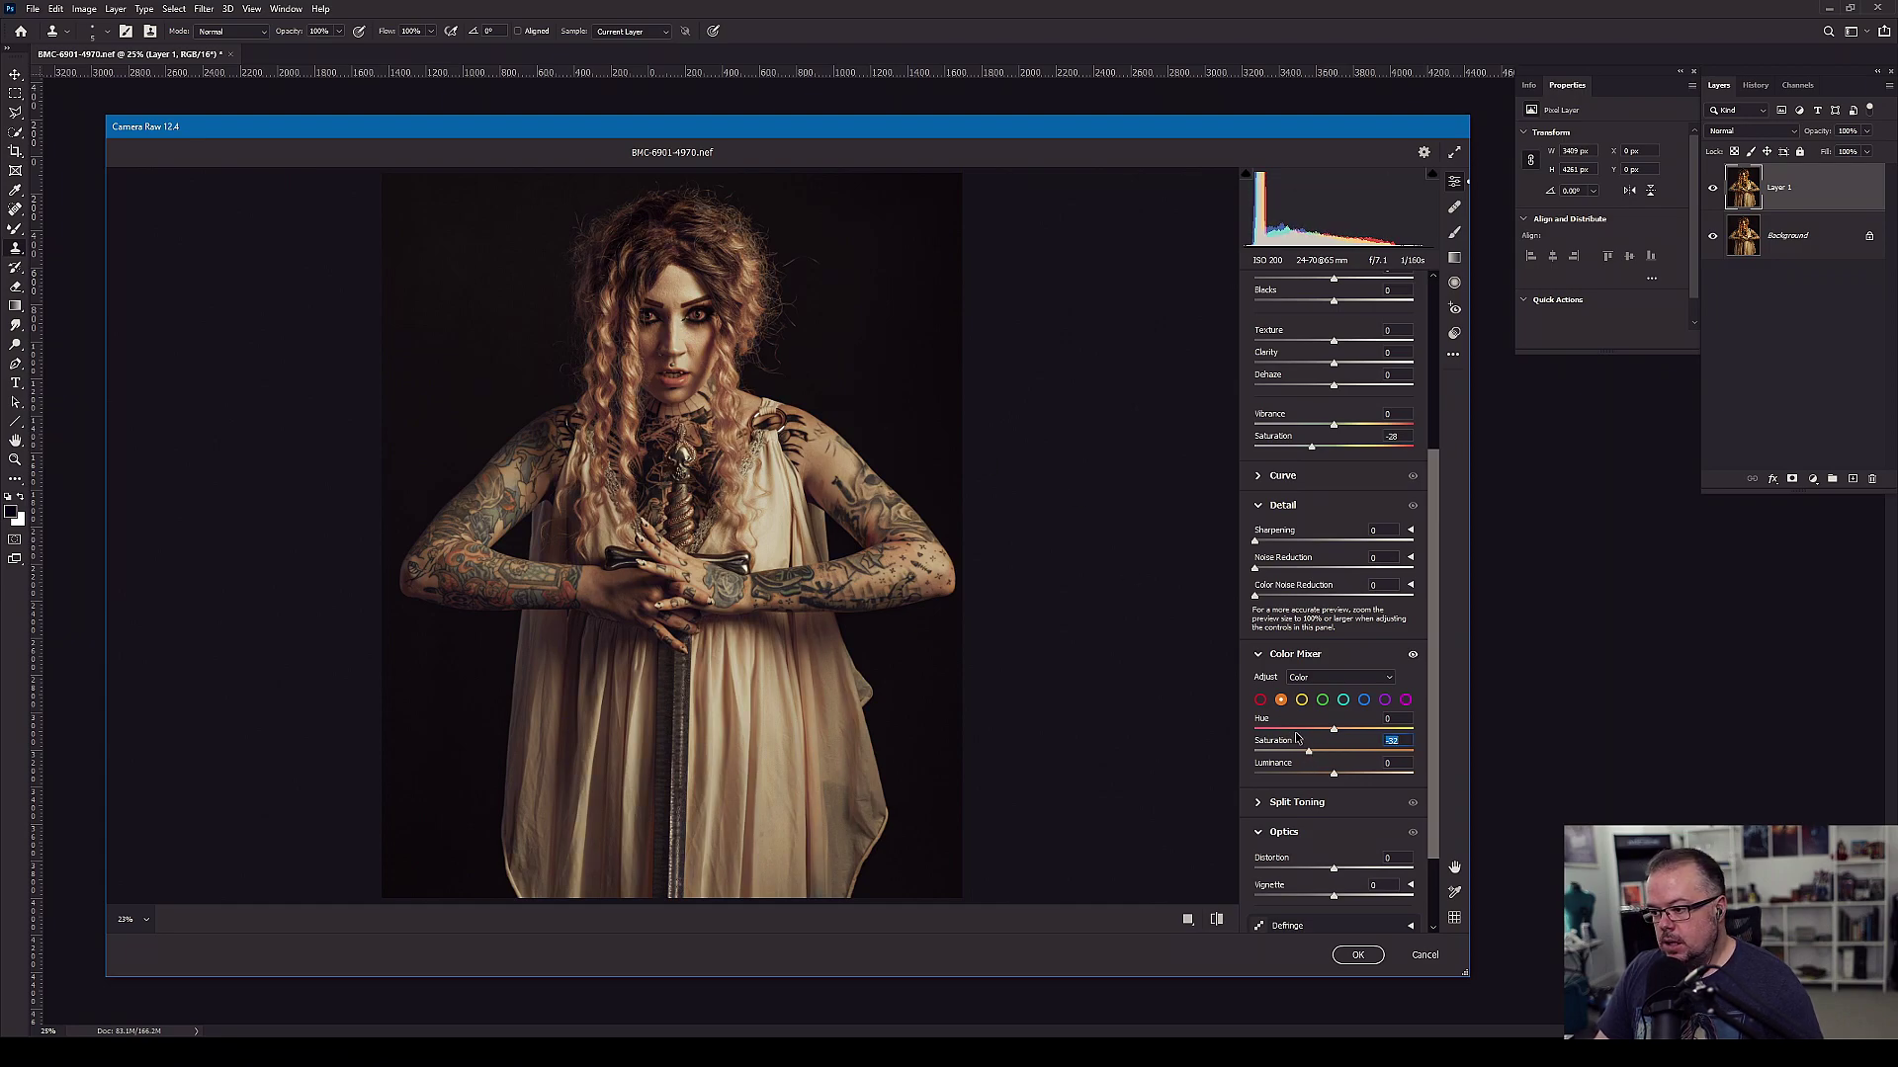
pyautogui.moveTo(1334, 775); pyautogui.dragTo(1352, 776)
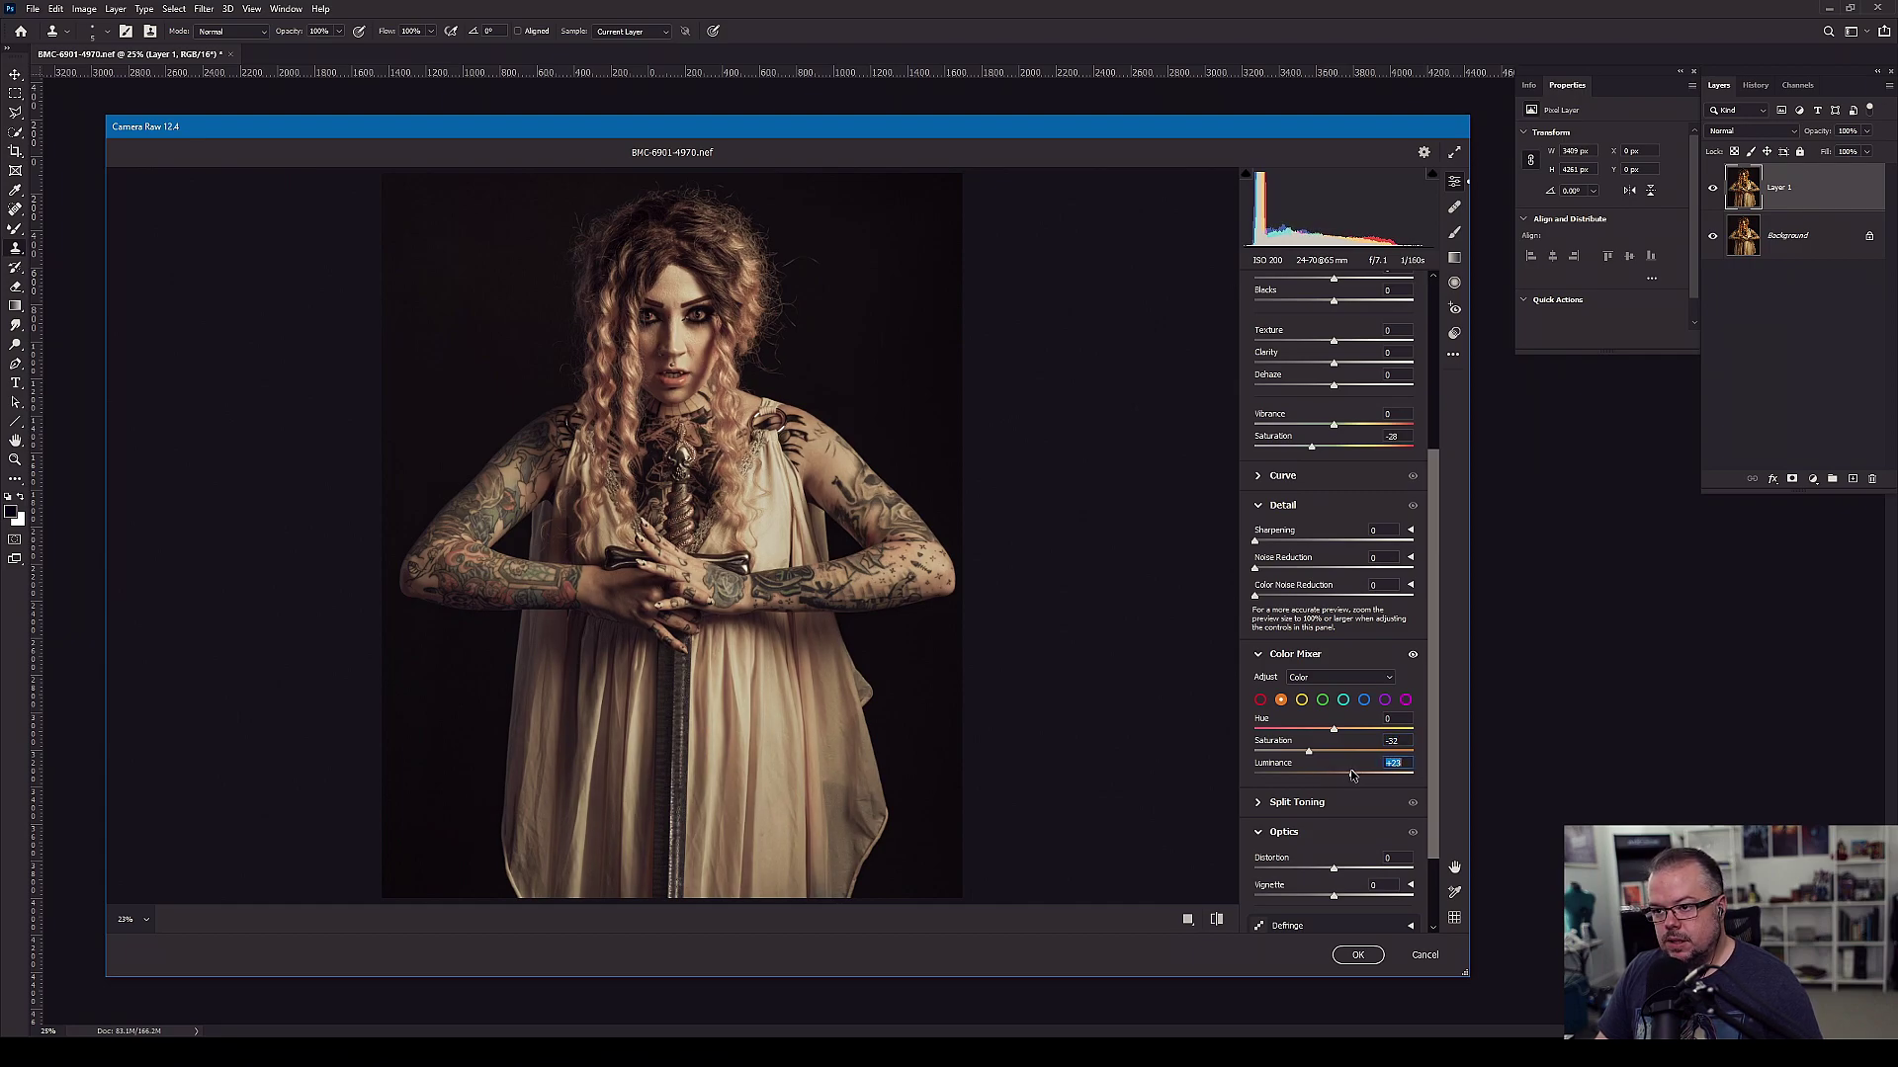
pyautogui.moveTo(1336, 734); pyautogui.dragTo(1329, 733)
pyautogui.click(1308, 753)
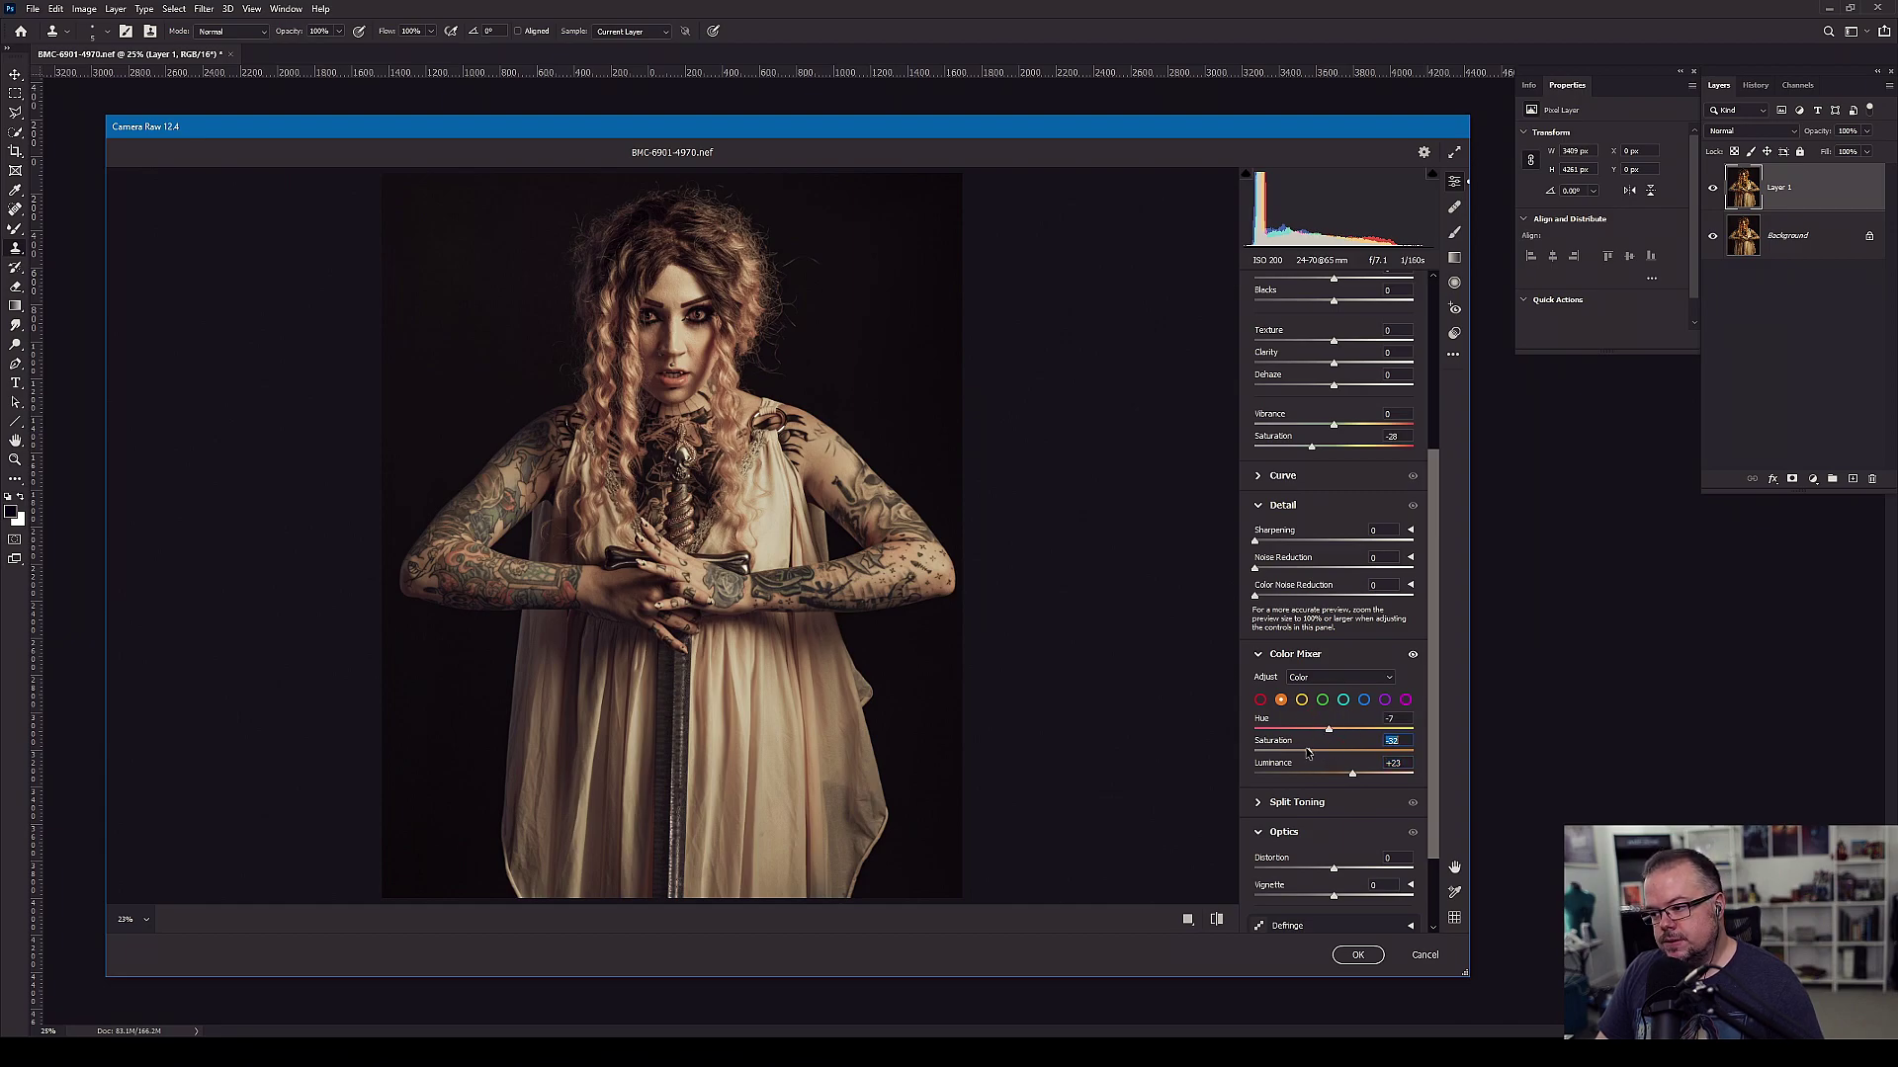
pyautogui.click(1307, 753)
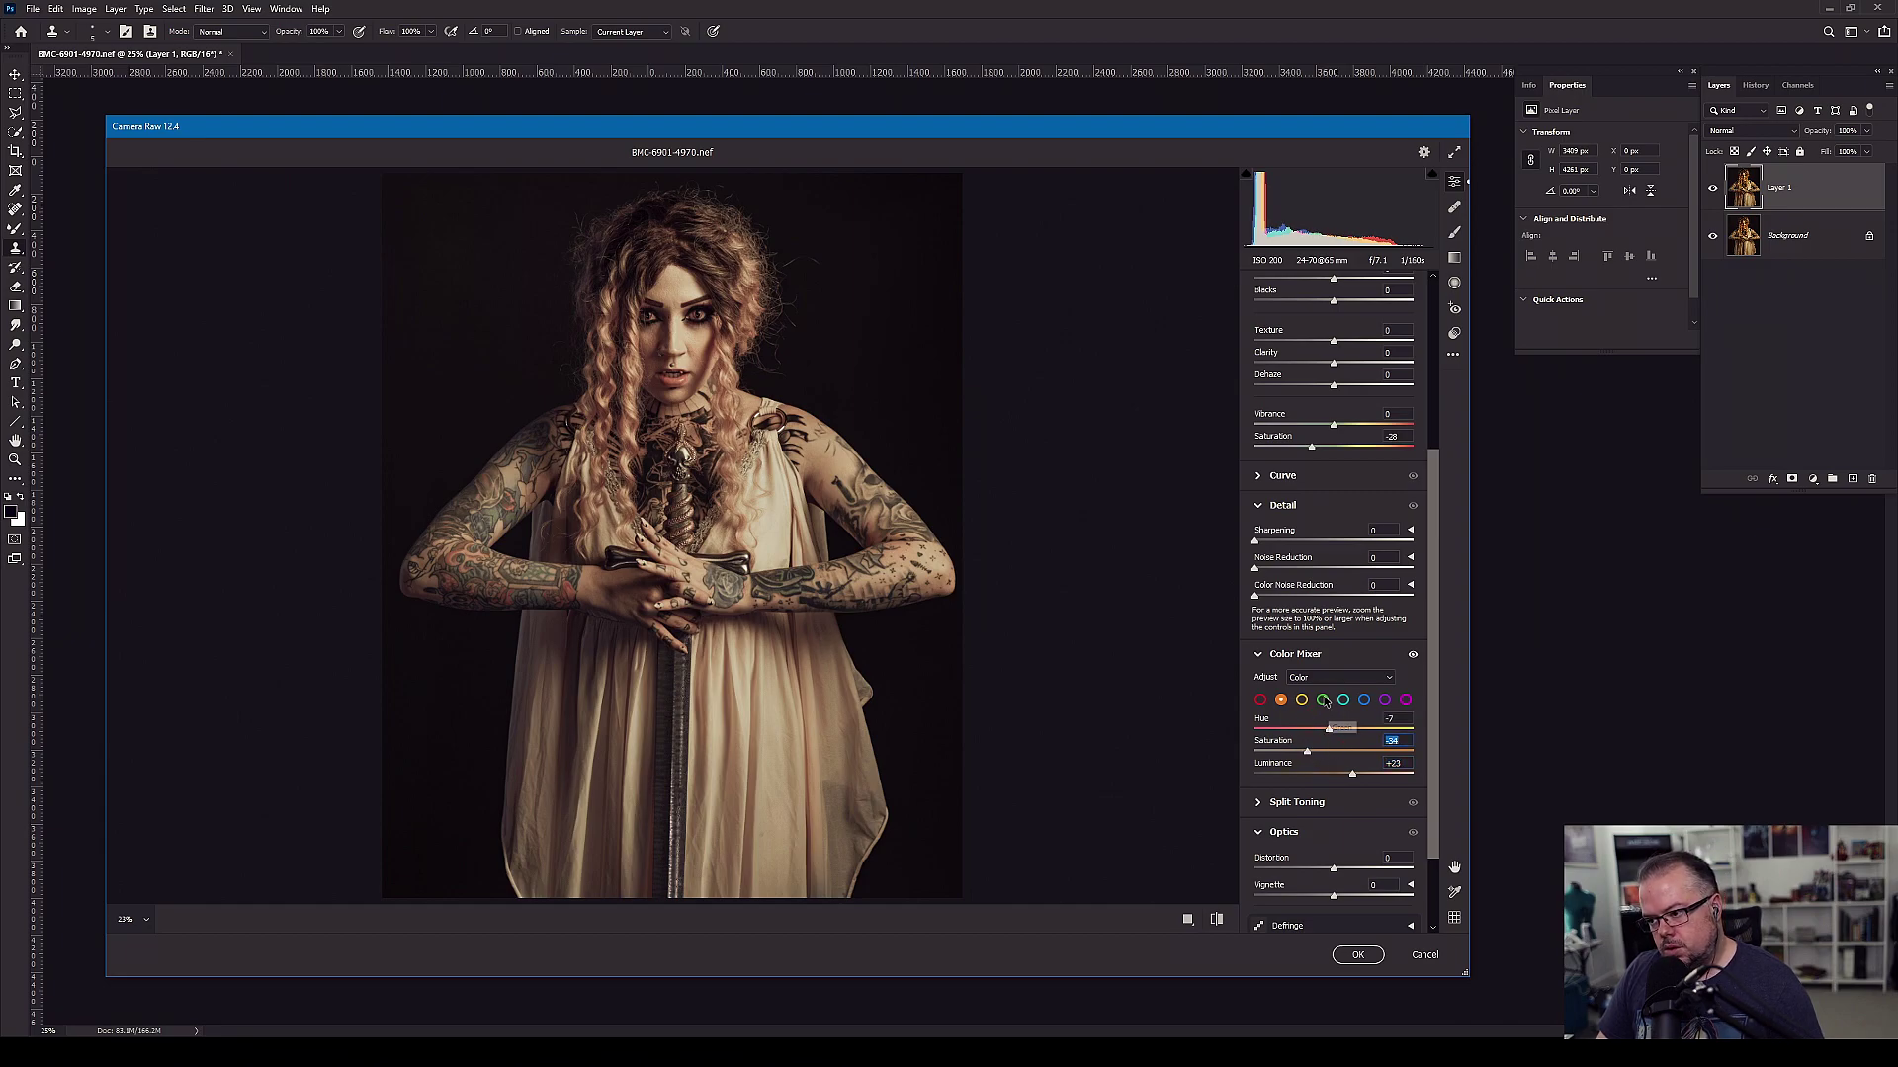
# - Raise the Luminance of the yellows moderately in the Color Mixer, checking the face up close, and apply the Camera Raw Filter
pyautogui.click(1302, 699)
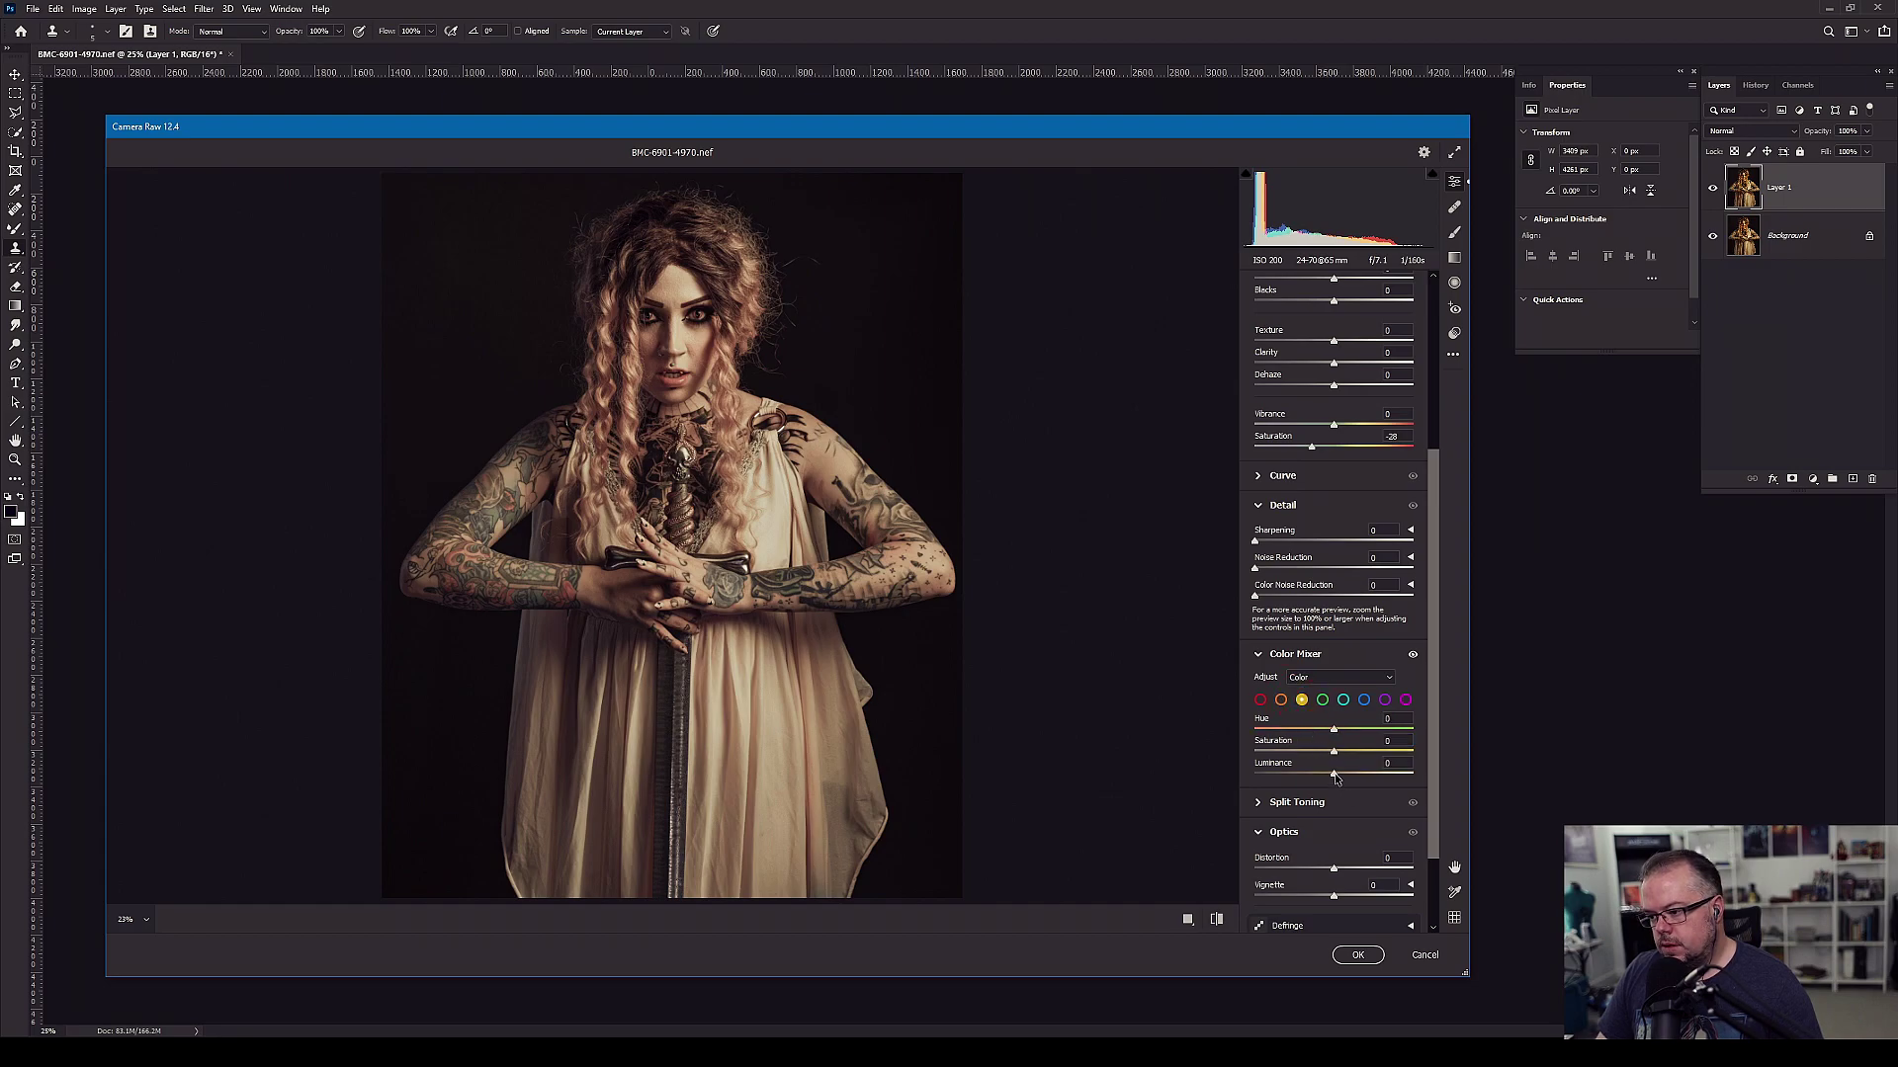
pyautogui.click(1353, 774)
pyautogui.moveTo(1355, 774); pyautogui.dragTo(1367, 769)
pyautogui.click(680, 346)
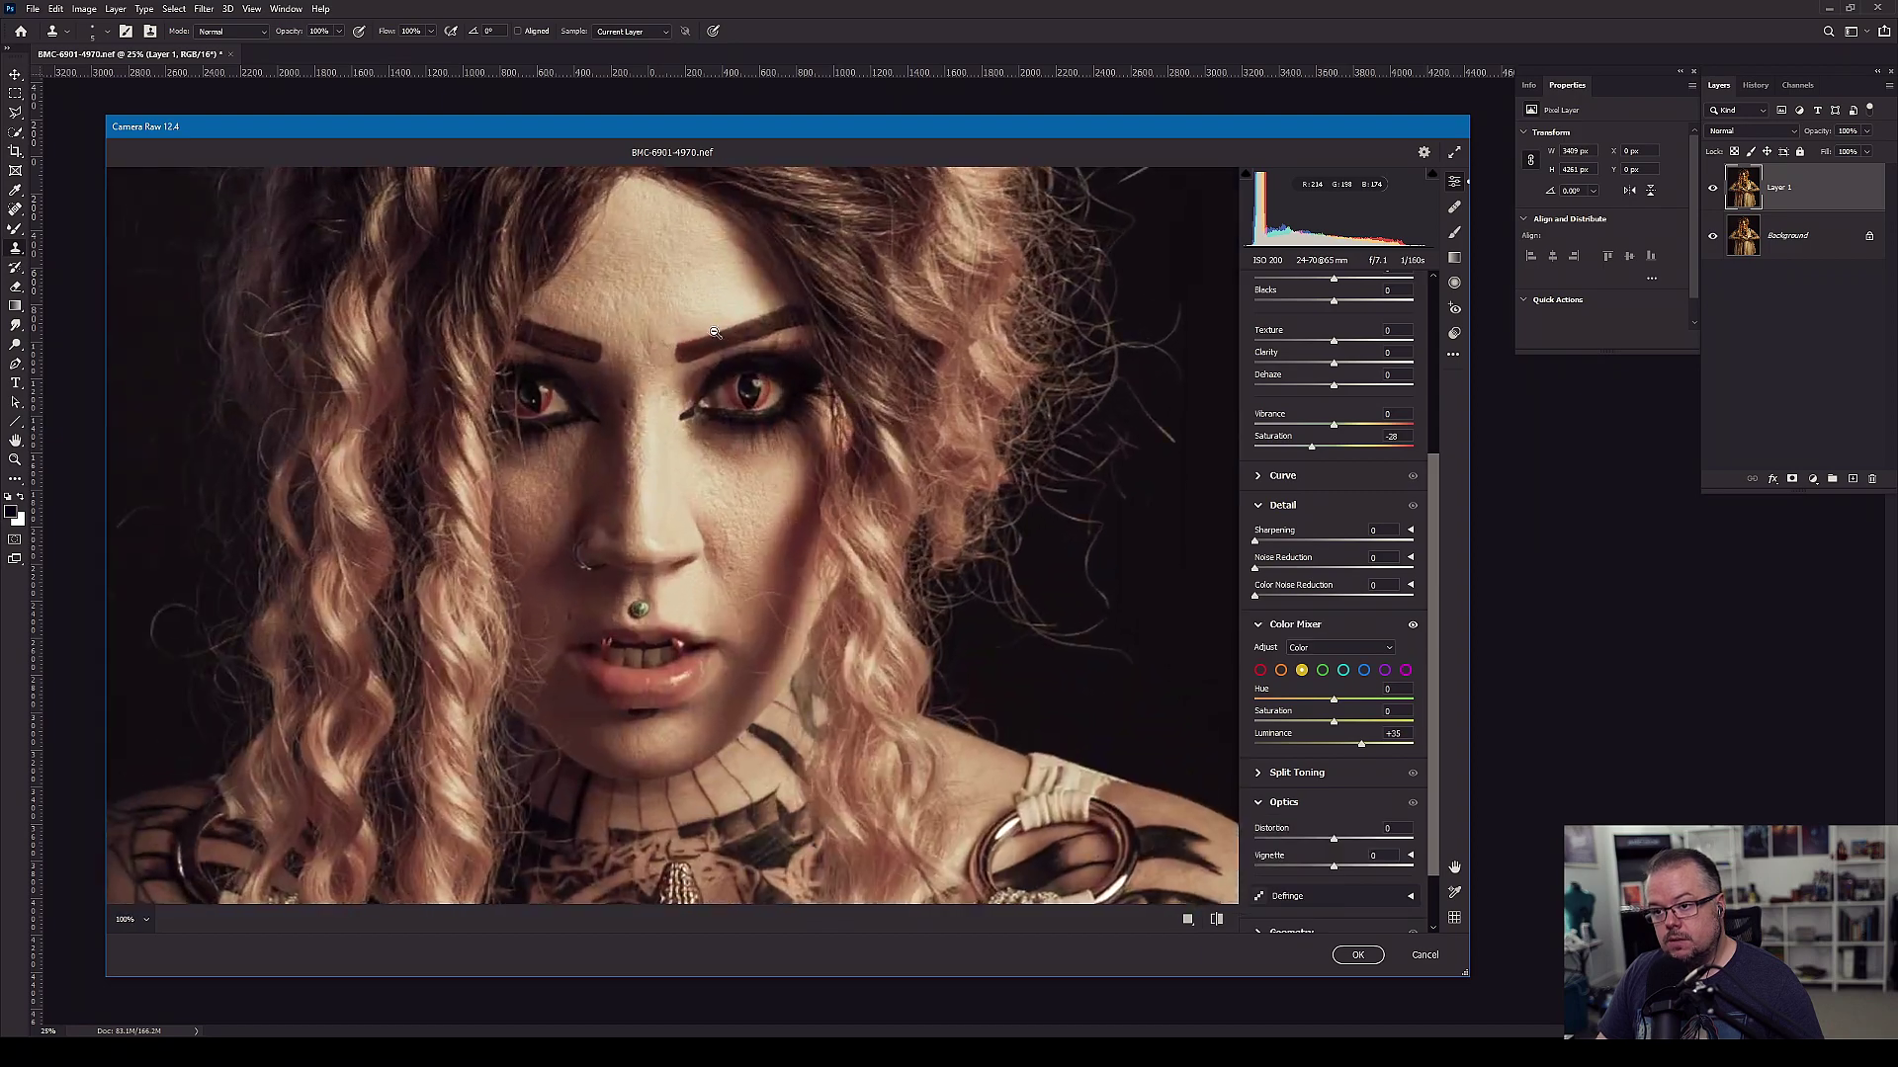
pyautogui.click(1362, 747)
pyautogui.moveTo(1362, 747)
pyautogui.mouseDown()
pyautogui.moveTo(1418, 748)
pyautogui.moveTo(1305, 744)
pyautogui.moveTo(1366, 749)
pyautogui.mouseUp()
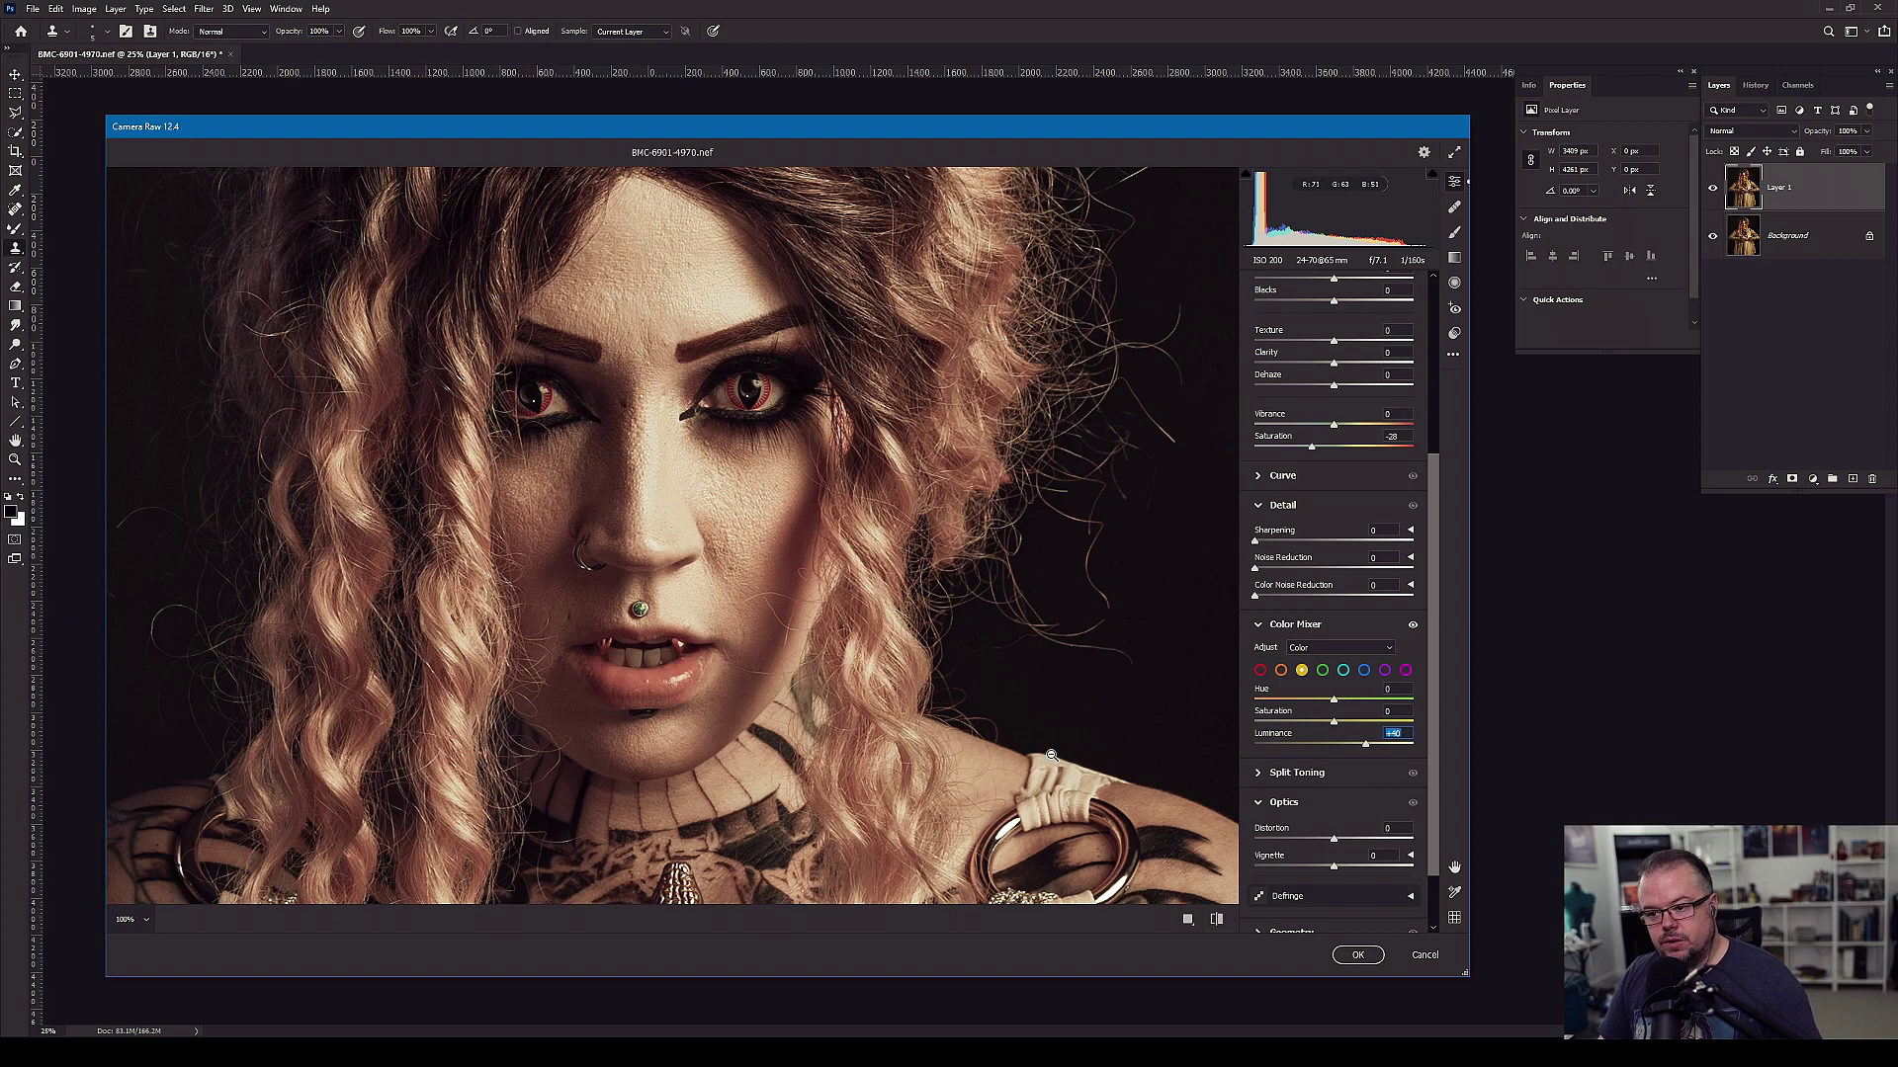
pyautogui.moveTo(1366, 749); pyautogui.dragTo(1335, 753)
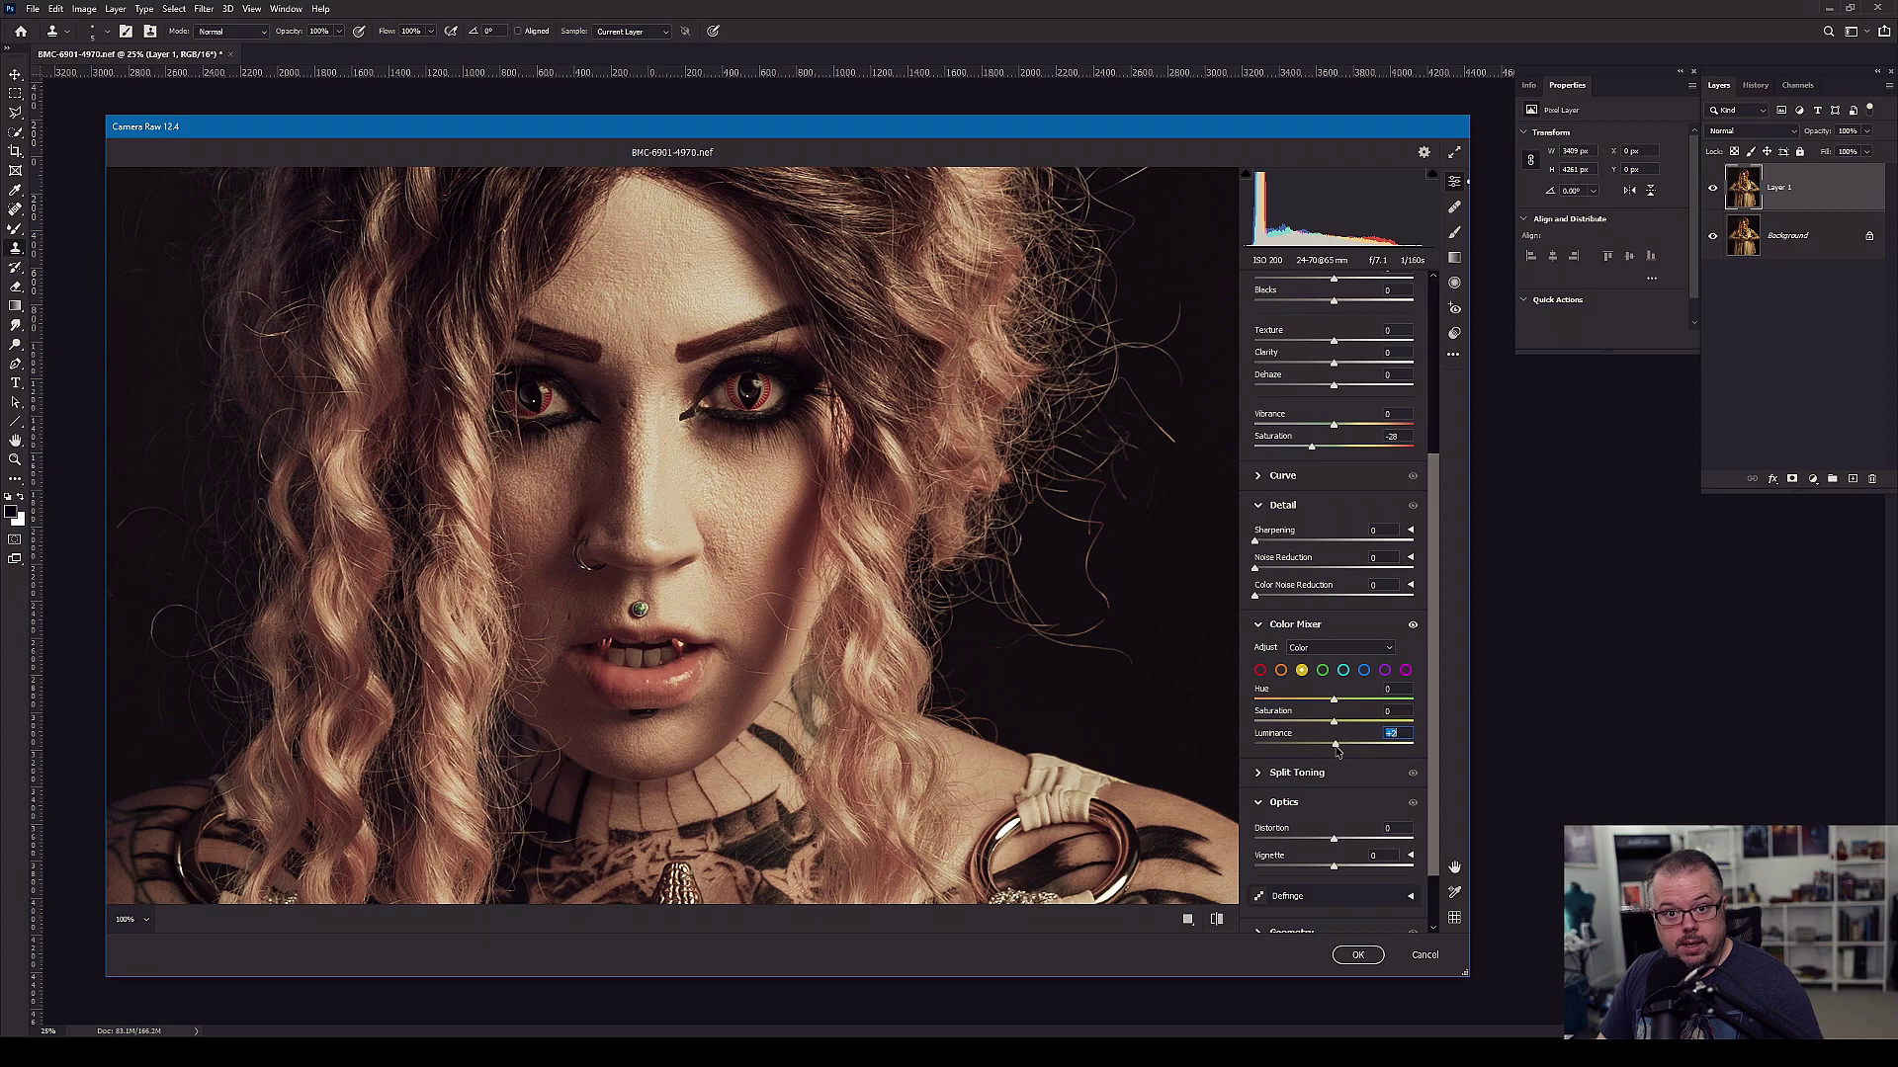
pyautogui.moveTo(1335, 752); pyautogui.dragTo(1351, 751)
pyautogui.click(1358, 954)
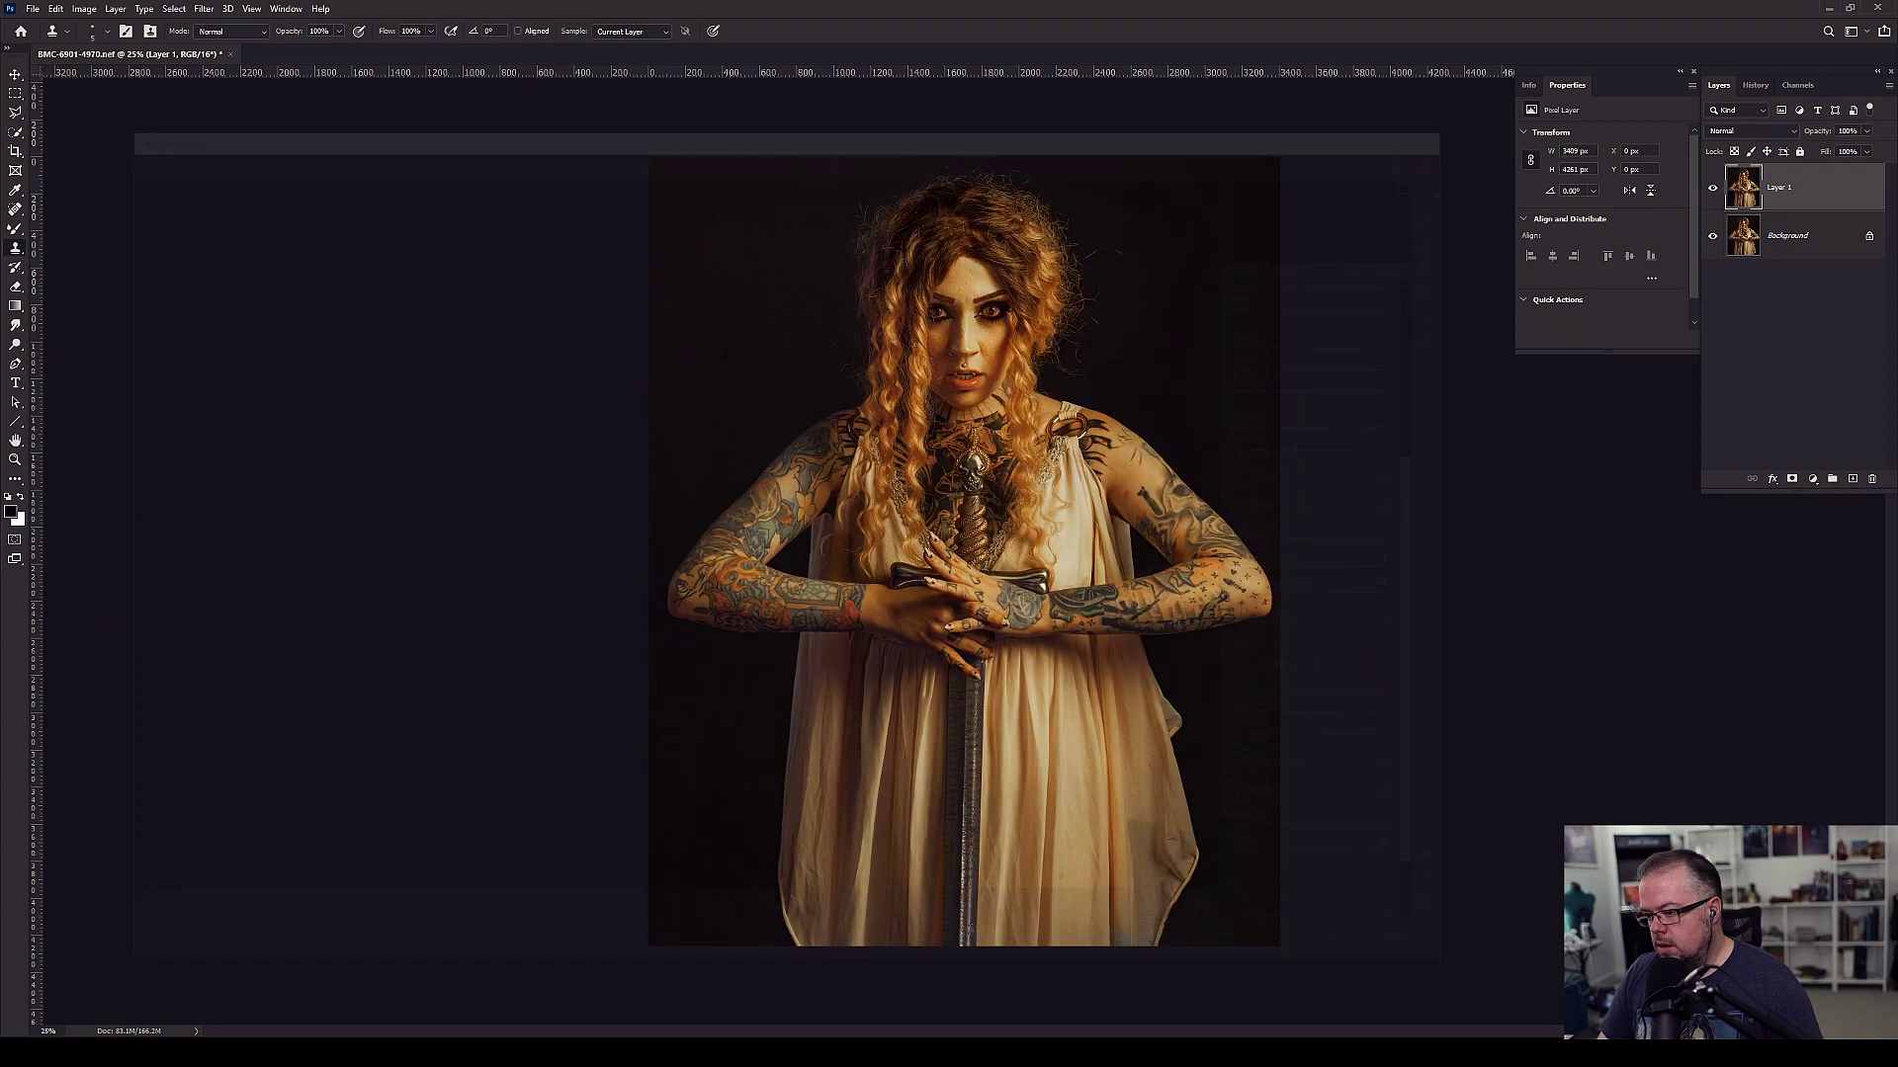
# - Add a black mask to Layer 1 and paint white over the woman's face to reveal the muted colours
pyautogui.keyDown('alt'); pyautogui.click(1793, 479); pyautogui.keyUp('alt')
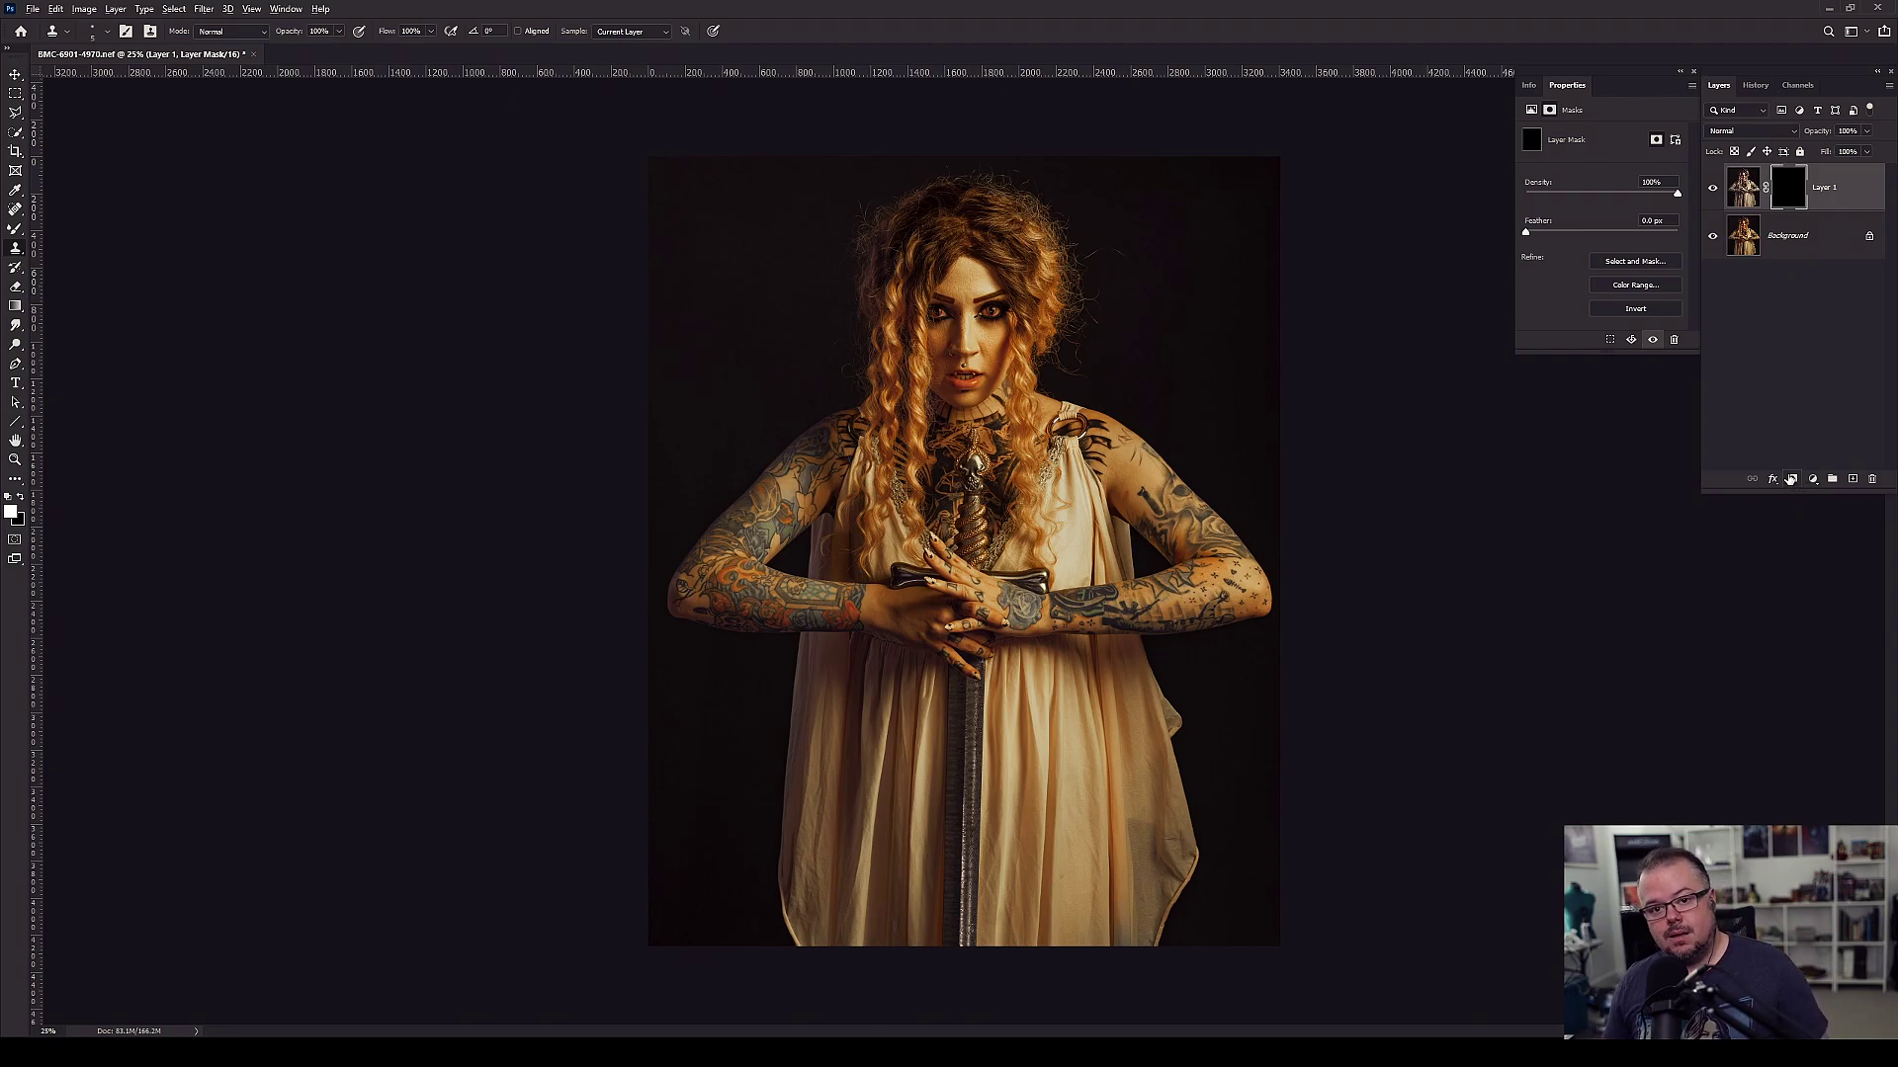
pyautogui.scroll(5, 953, 324)
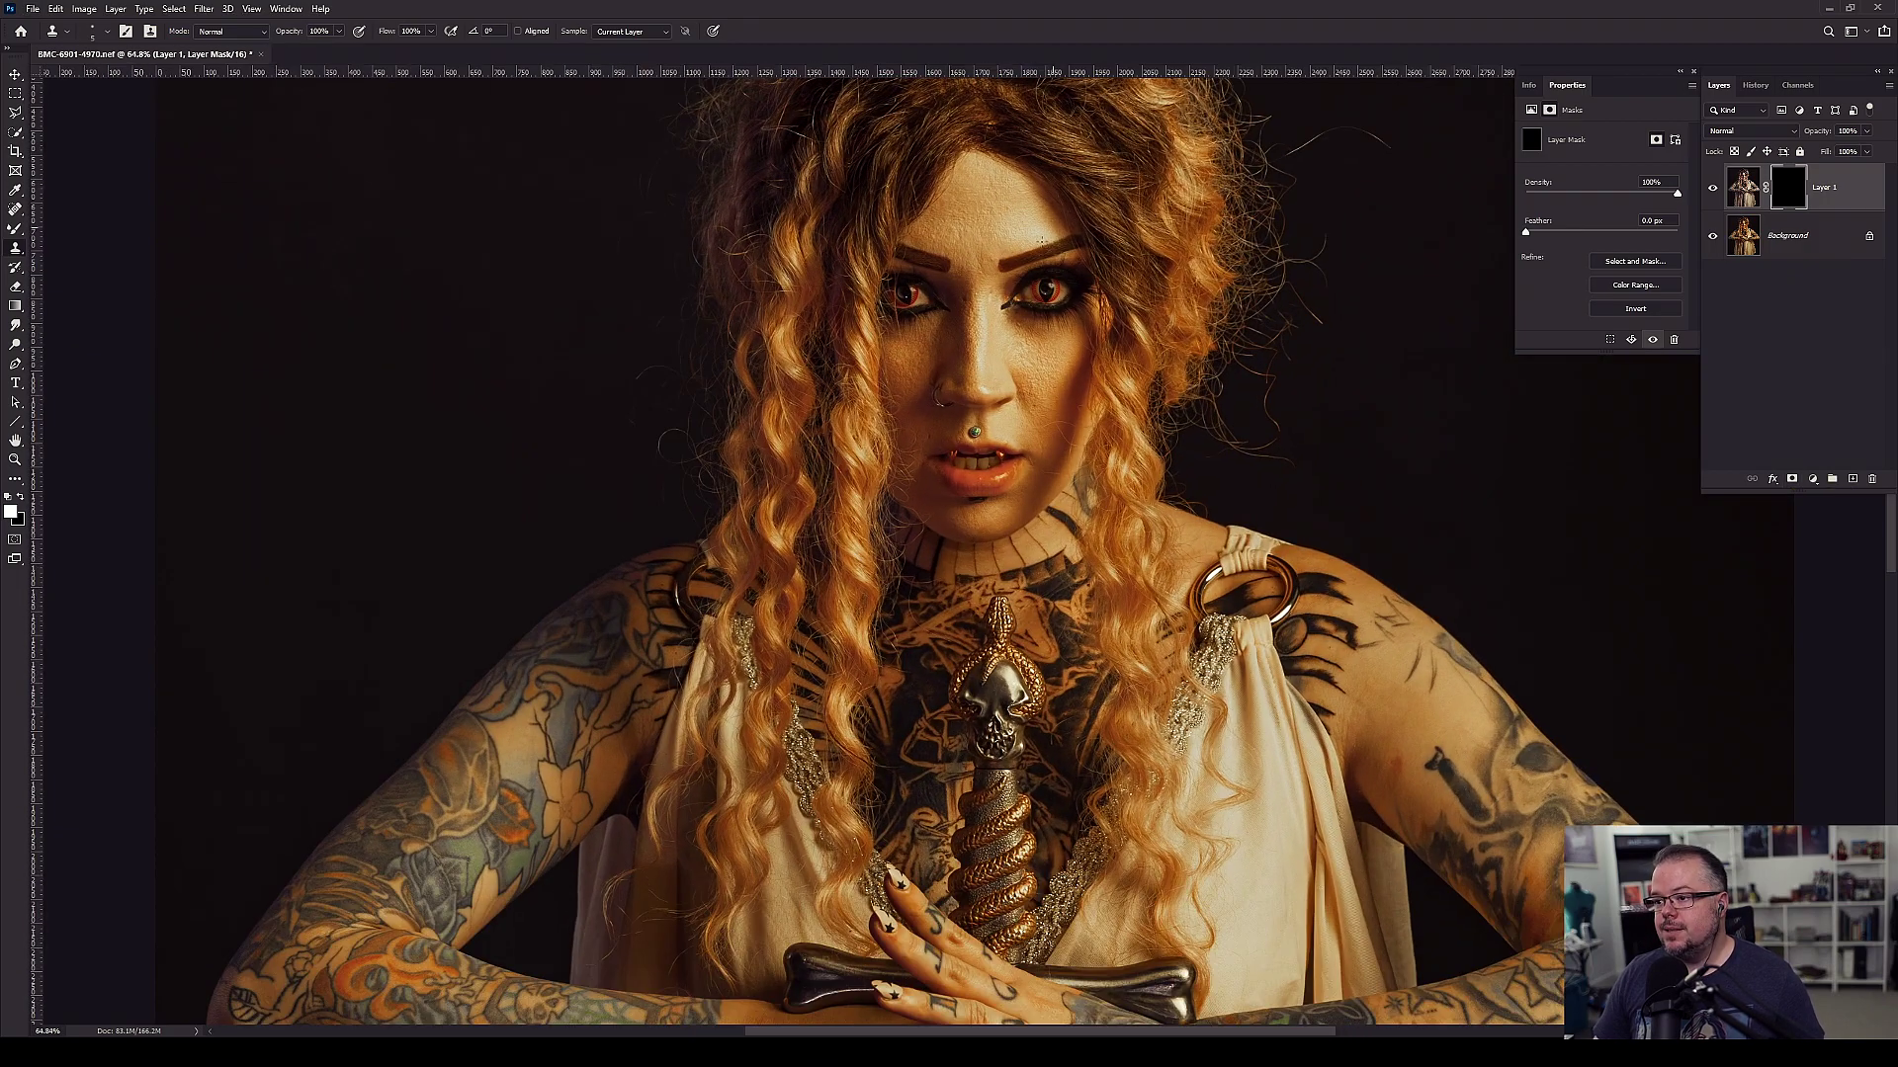
pyautogui.moveTo(976, 297); pyautogui.dragTo(816, 453)
pyautogui.moveTo(816, 453); pyautogui.dragTo(840, 445)
pyautogui.scroll(2, 840, 445)
pyautogui.press('b')
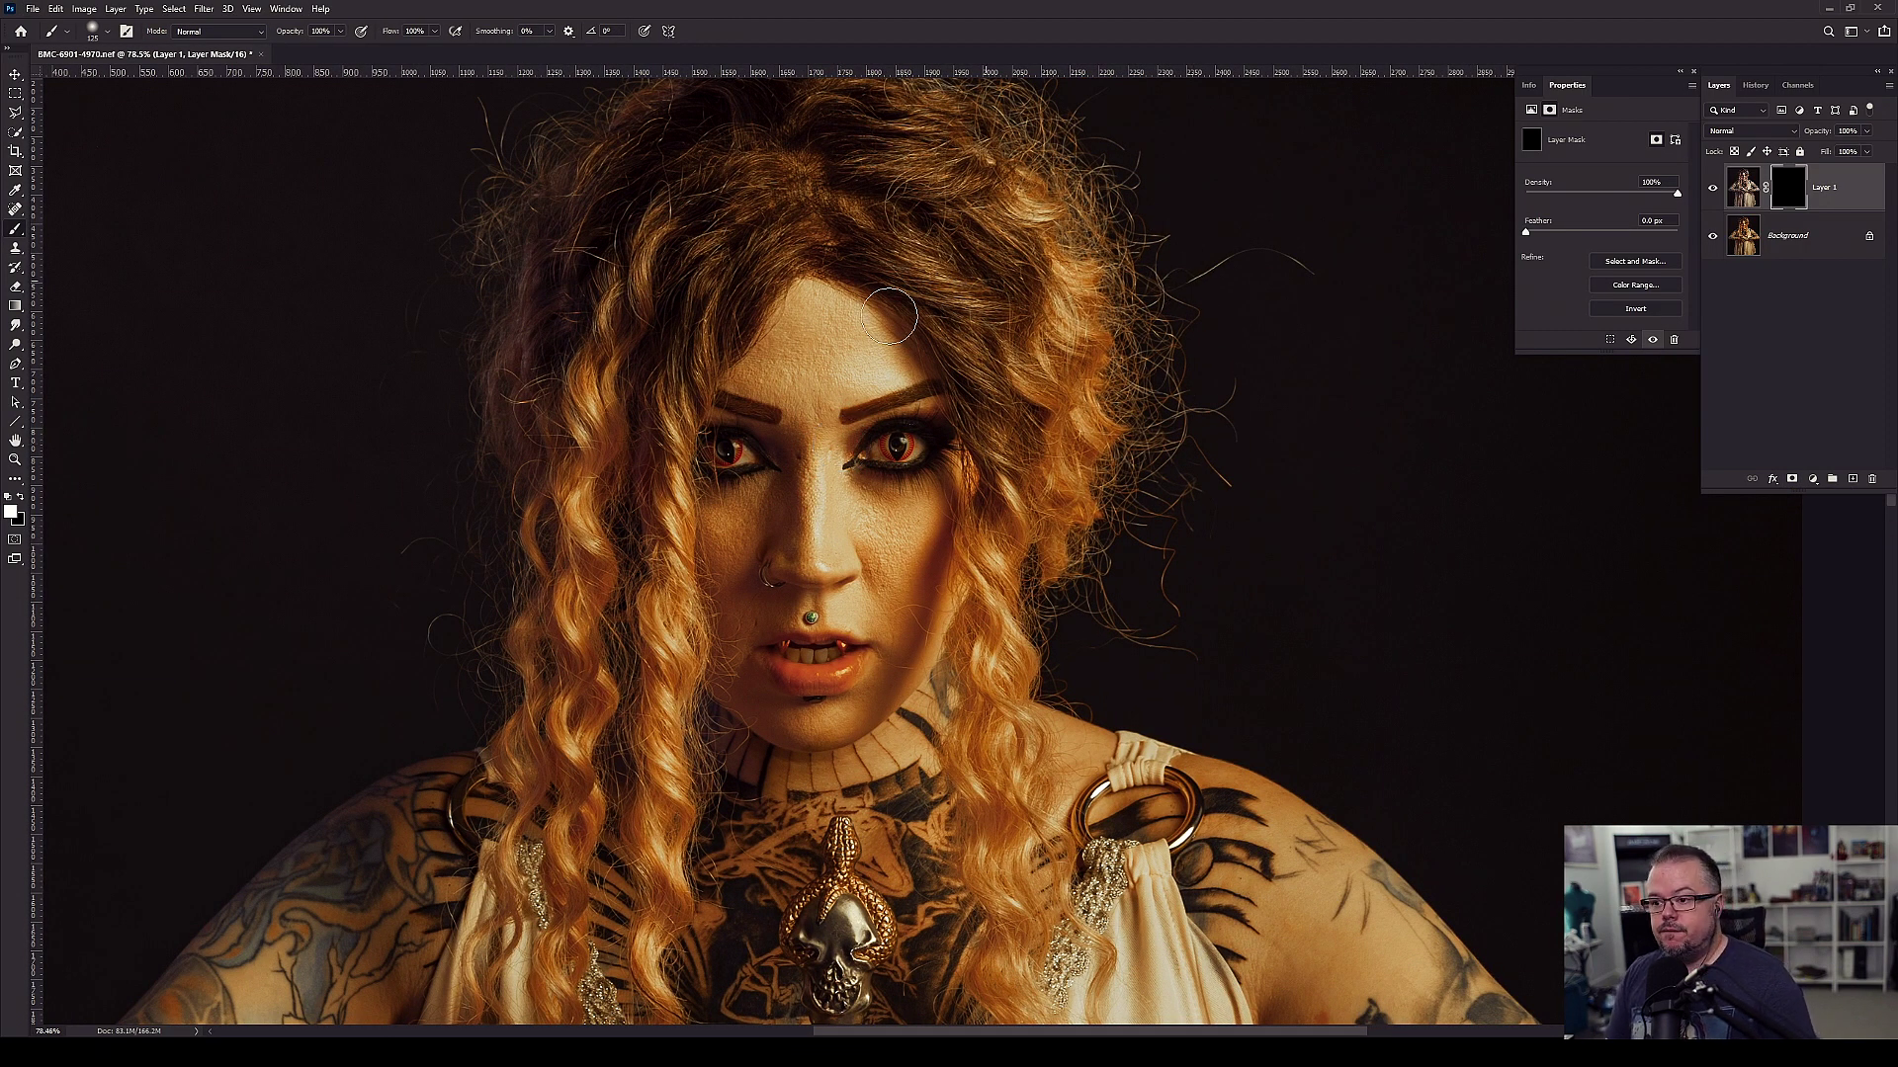
pyautogui.press(']')
pyautogui.moveTo(812, 343)
pyautogui.mouseDown()
pyautogui.moveTo(876, 364)
pyautogui.moveTo(796, 348)
pyautogui.moveTo(749, 376)
pyautogui.moveTo(832, 432)
pyautogui.moveTo(826, 544)
pyautogui.moveTo(873, 526)
pyautogui.moveTo(868, 496)
pyautogui.moveTo(873, 518)
pyautogui.moveTo(953, 479)
pyautogui.moveTo(907, 599)
pyautogui.moveTo(910, 579)
pyautogui.moveTo(920, 609)
pyautogui.moveTo(936, 602)
pyautogui.moveTo(916, 655)
pyautogui.moveTo(848, 728)
pyautogui.moveTo(739, 699)
pyautogui.moveTo(731, 506)
pyautogui.moveTo(761, 527)
pyautogui.moveTo(735, 528)
pyautogui.moveTo(785, 529)
pyautogui.moveTo(791, 571)
pyautogui.moveTo(850, 571)
pyautogui.moveTo(758, 623)
pyautogui.moveTo(811, 600)
pyautogui.moveTo(890, 623)
pyautogui.moveTo(872, 680)
pyautogui.moveTo(836, 720)
pyautogui.mouseUp()
# - Refine the face mask with a smaller white brush around the eyes and along the forehead, leaving eyes and lips unpainted
pyautogui.press('[')
pyautogui.press('[')
pyautogui.press('[')
pyautogui.press('[')
pyautogui.press('[')
pyautogui.press('[')
pyautogui.press('[')
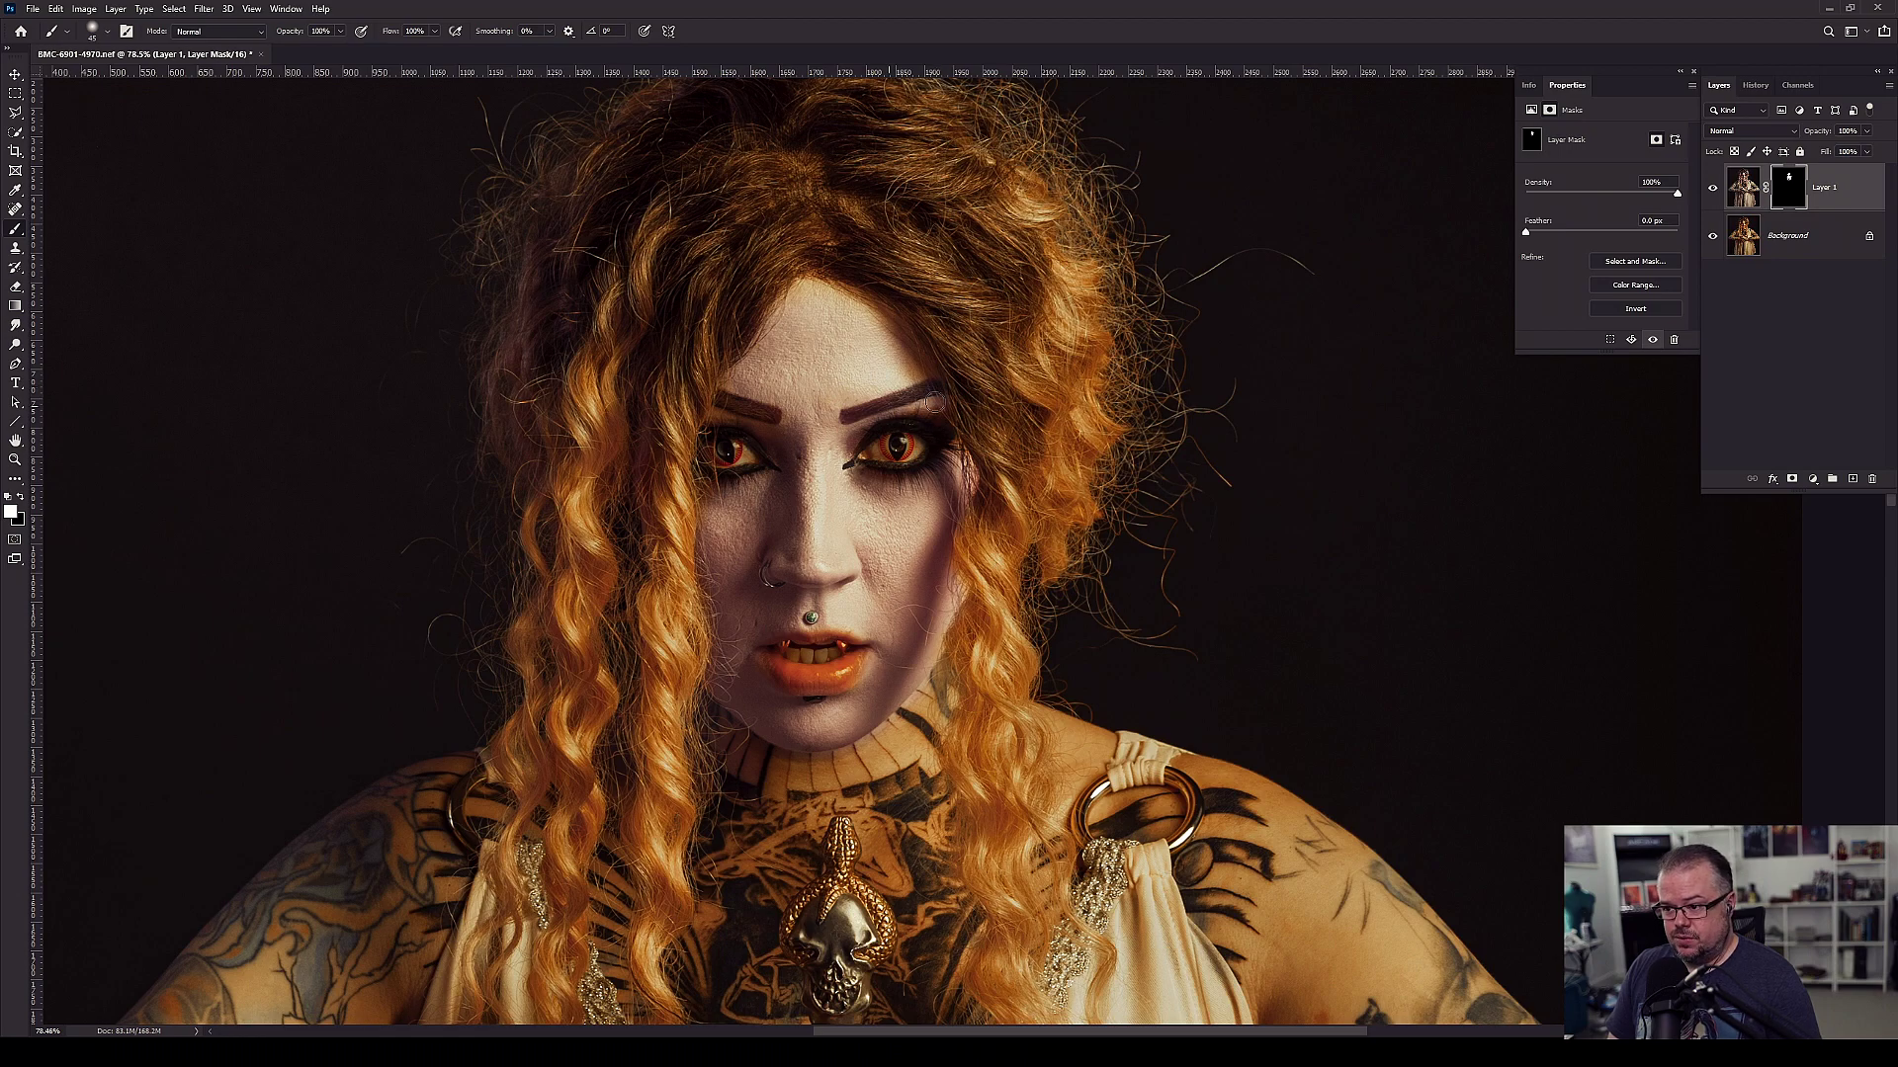
pyautogui.click(931, 483)
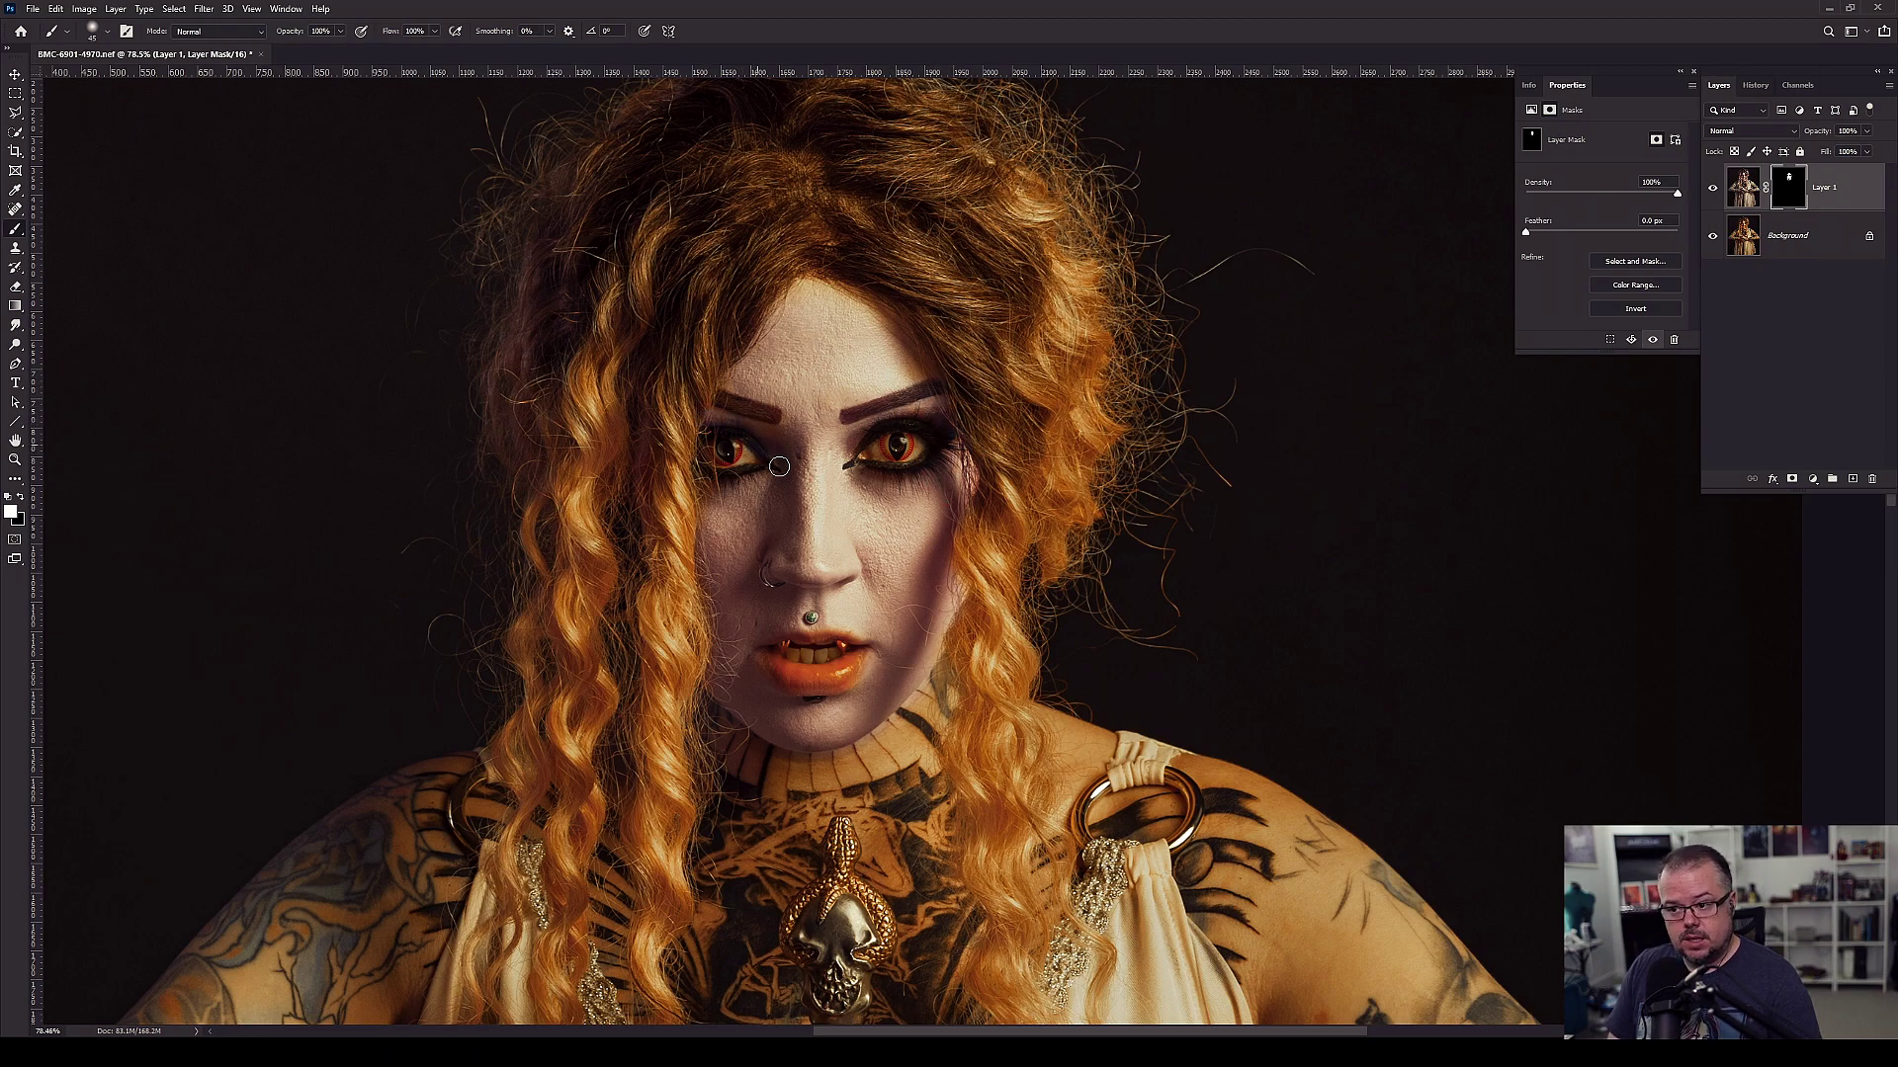
pyautogui.press(']')
pyautogui.press(']')
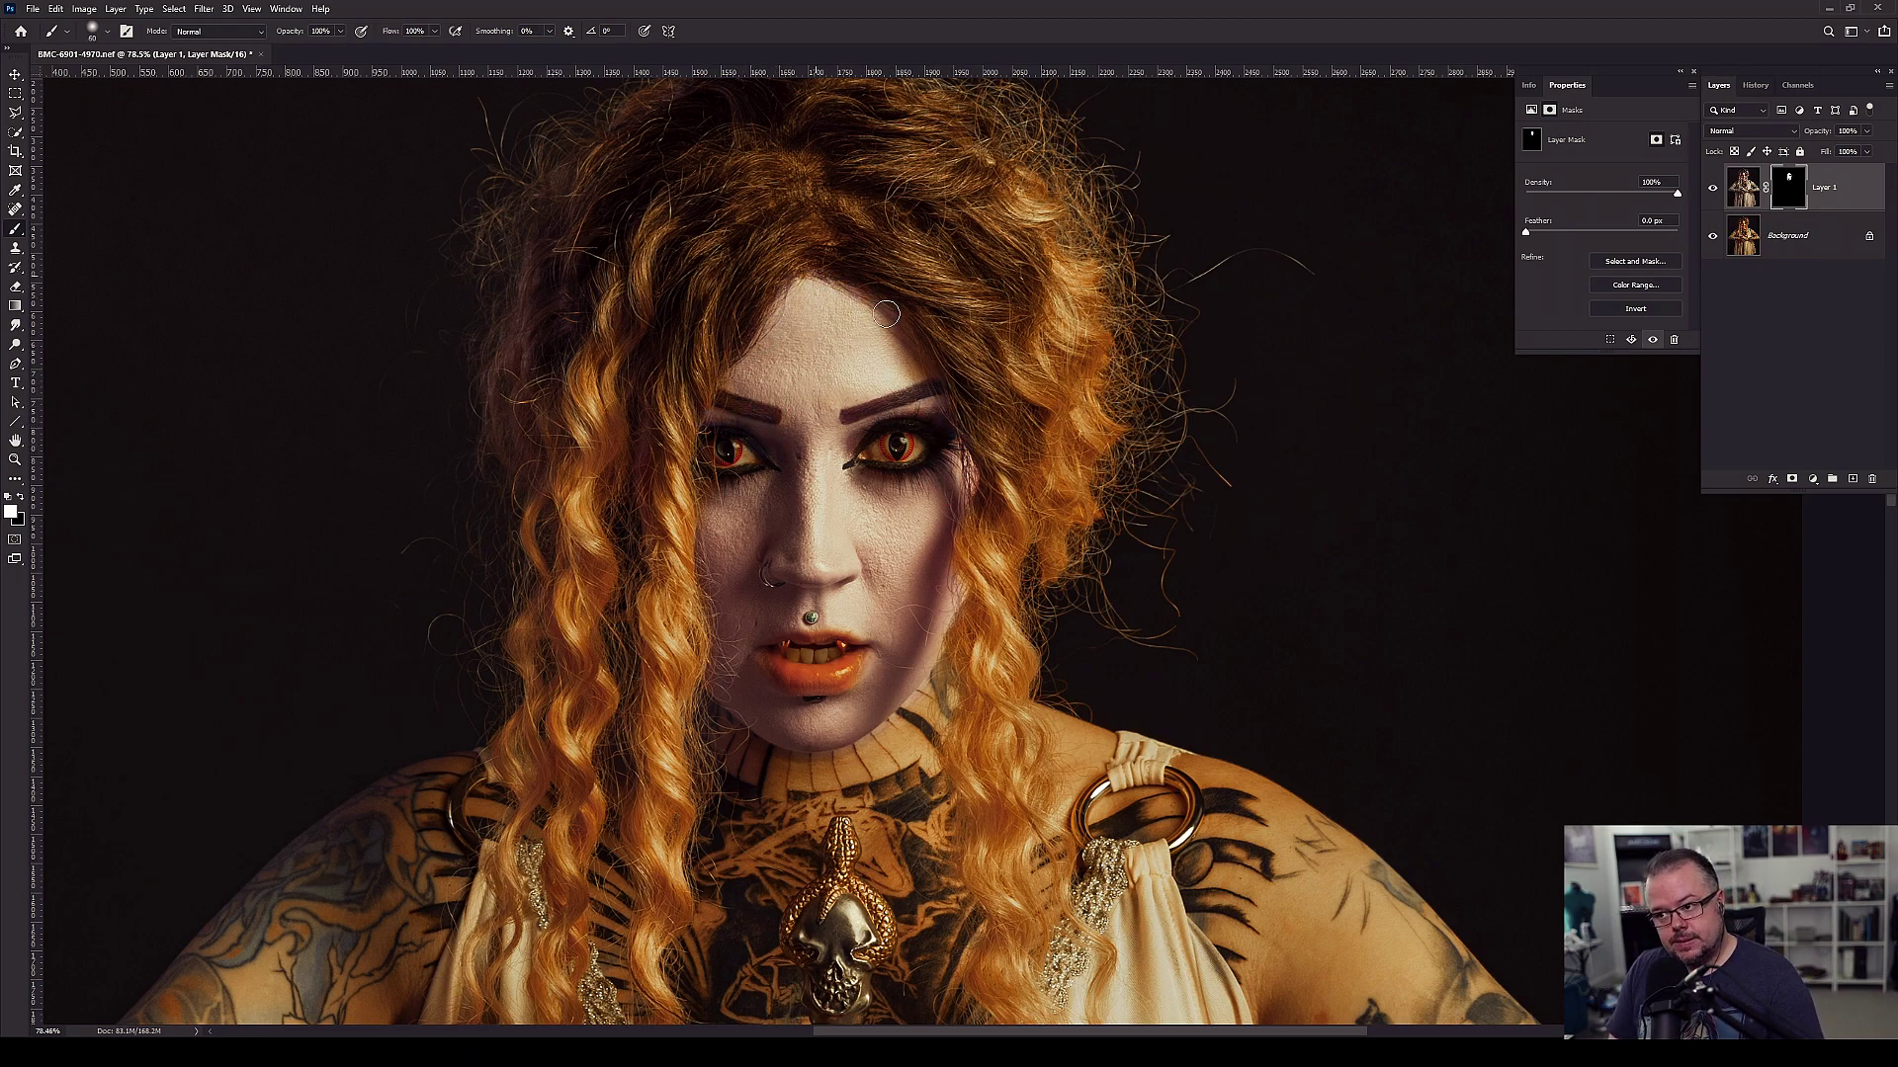
pyautogui.click(810, 289)
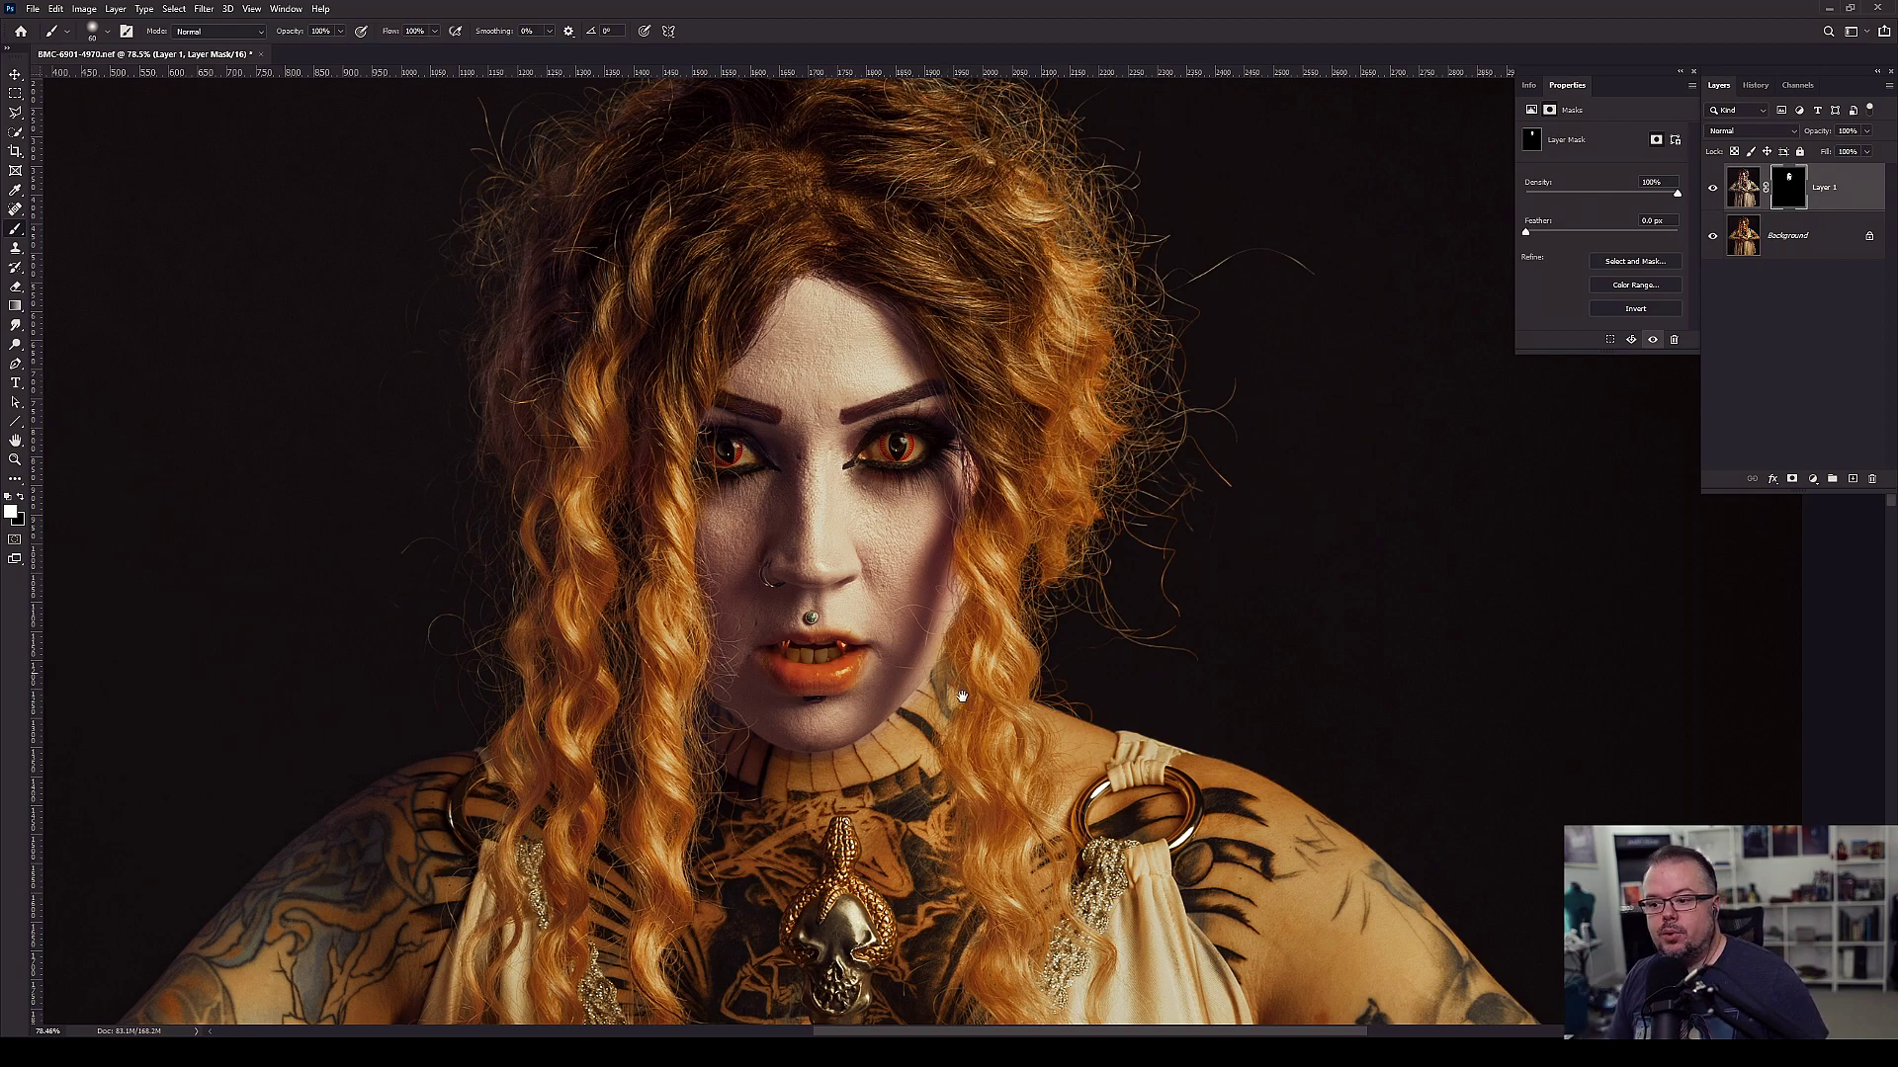
# - Paint white on the mask over the neck and tattooed chest, working between the hair strands and around the sword hilt
pyautogui.scroll(-5, 1084, 453)
pyautogui.press(']')
pyautogui.press(']')
pyautogui.press(']')
pyautogui.press(']')
pyautogui.press(']')
pyautogui.press(']')
pyautogui.press(']')
pyautogui.press(']')
pyautogui.moveTo(727, 574)
pyautogui.mouseDown()
pyautogui.moveTo(872, 525)
pyautogui.moveTo(877, 656)
pyautogui.moveTo(926, 733)
pyautogui.moveTo(918, 698)
pyautogui.moveTo(896, 798)
pyautogui.mouseUp()
pyautogui.press('[')
pyautogui.press('[')
pyautogui.press('[')
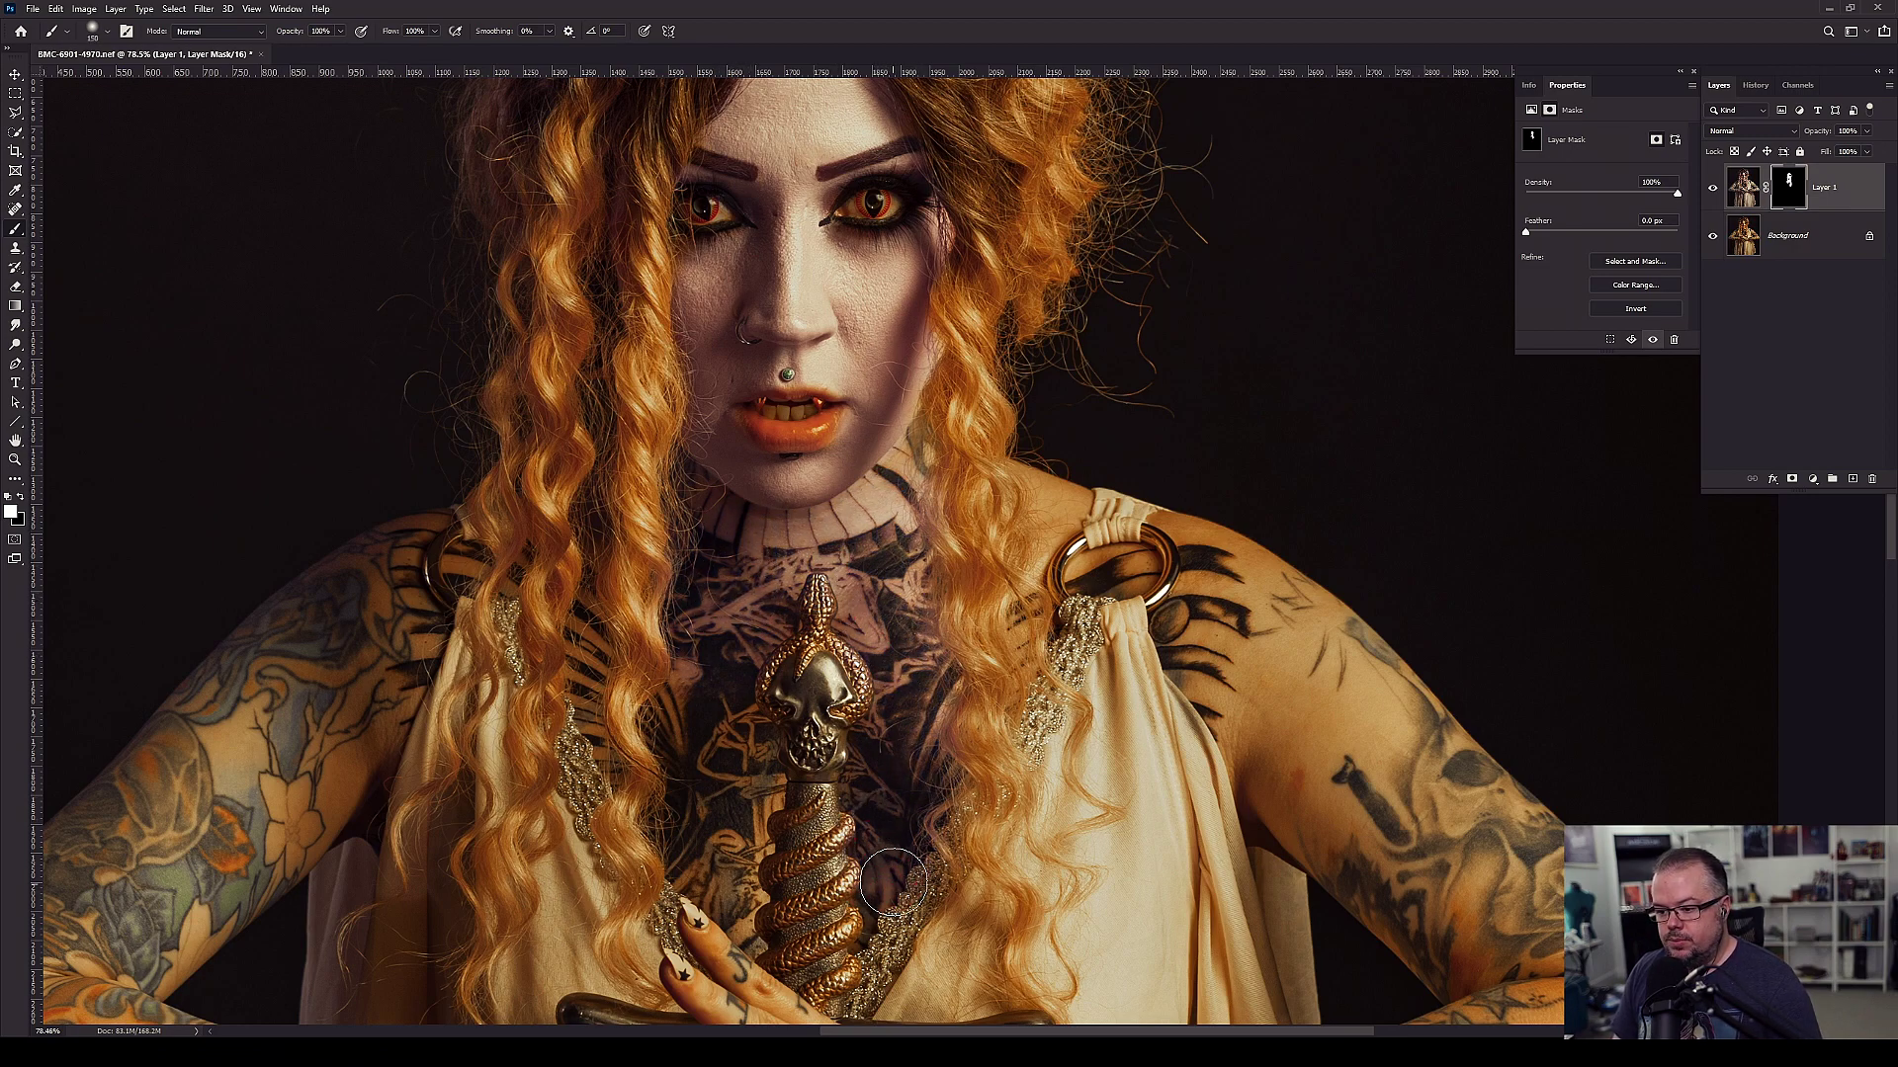
pyautogui.moveTo(746, 907)
pyautogui.mouseDown()
pyautogui.moveTo(718, 858)
pyautogui.moveTo(758, 779)
pyautogui.moveTo(722, 806)
pyautogui.moveTo(689, 855)
pyautogui.mouseUp()
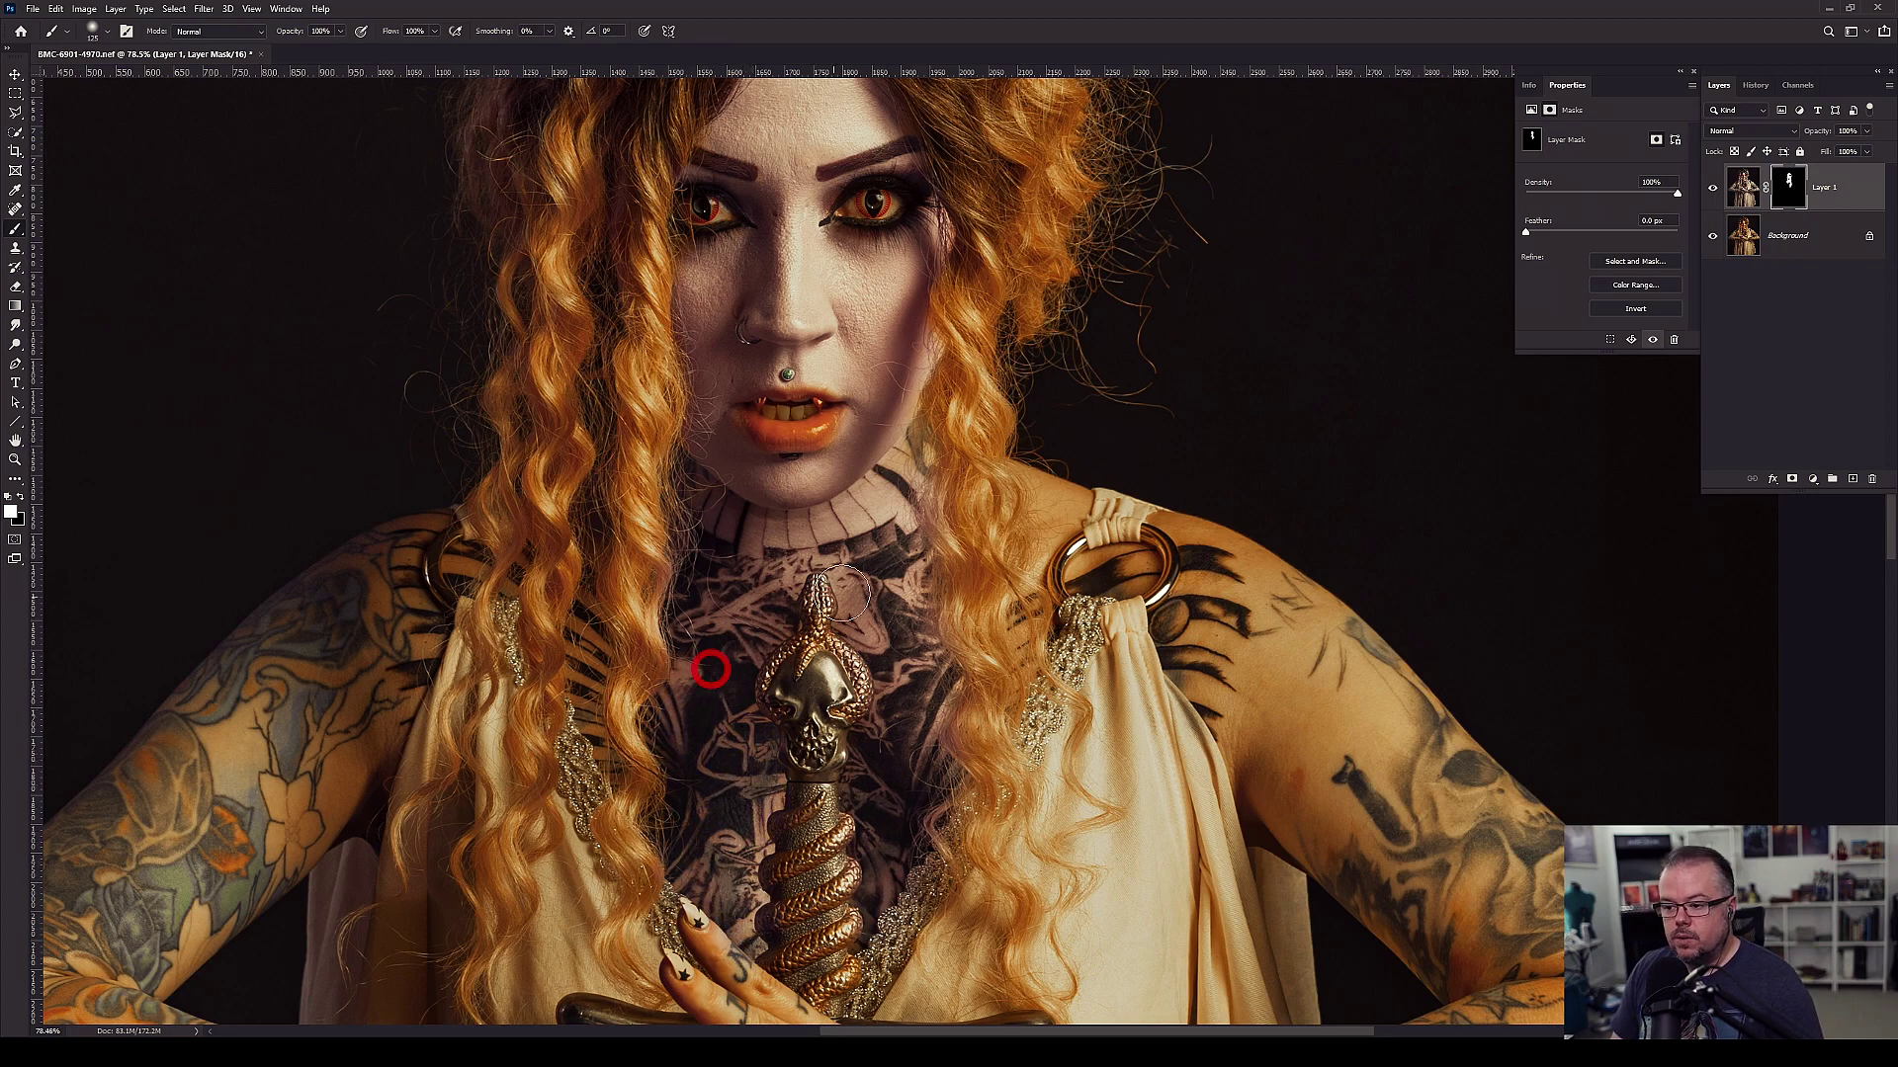
# - Paint white on the mask over the shoulder and tattooed arm on the image's right, enlarging the brush for the arm
pyautogui.moveTo(1031, 492)
pyautogui.mouseDown()
pyautogui.moveTo(1057, 533)
pyautogui.moveTo(1037, 585)
pyautogui.moveTo(1132, 573)
pyautogui.mouseUp()
pyautogui.press(']')
pyautogui.press(']')
pyautogui.press(']')
pyautogui.press(']')
pyautogui.press(']')
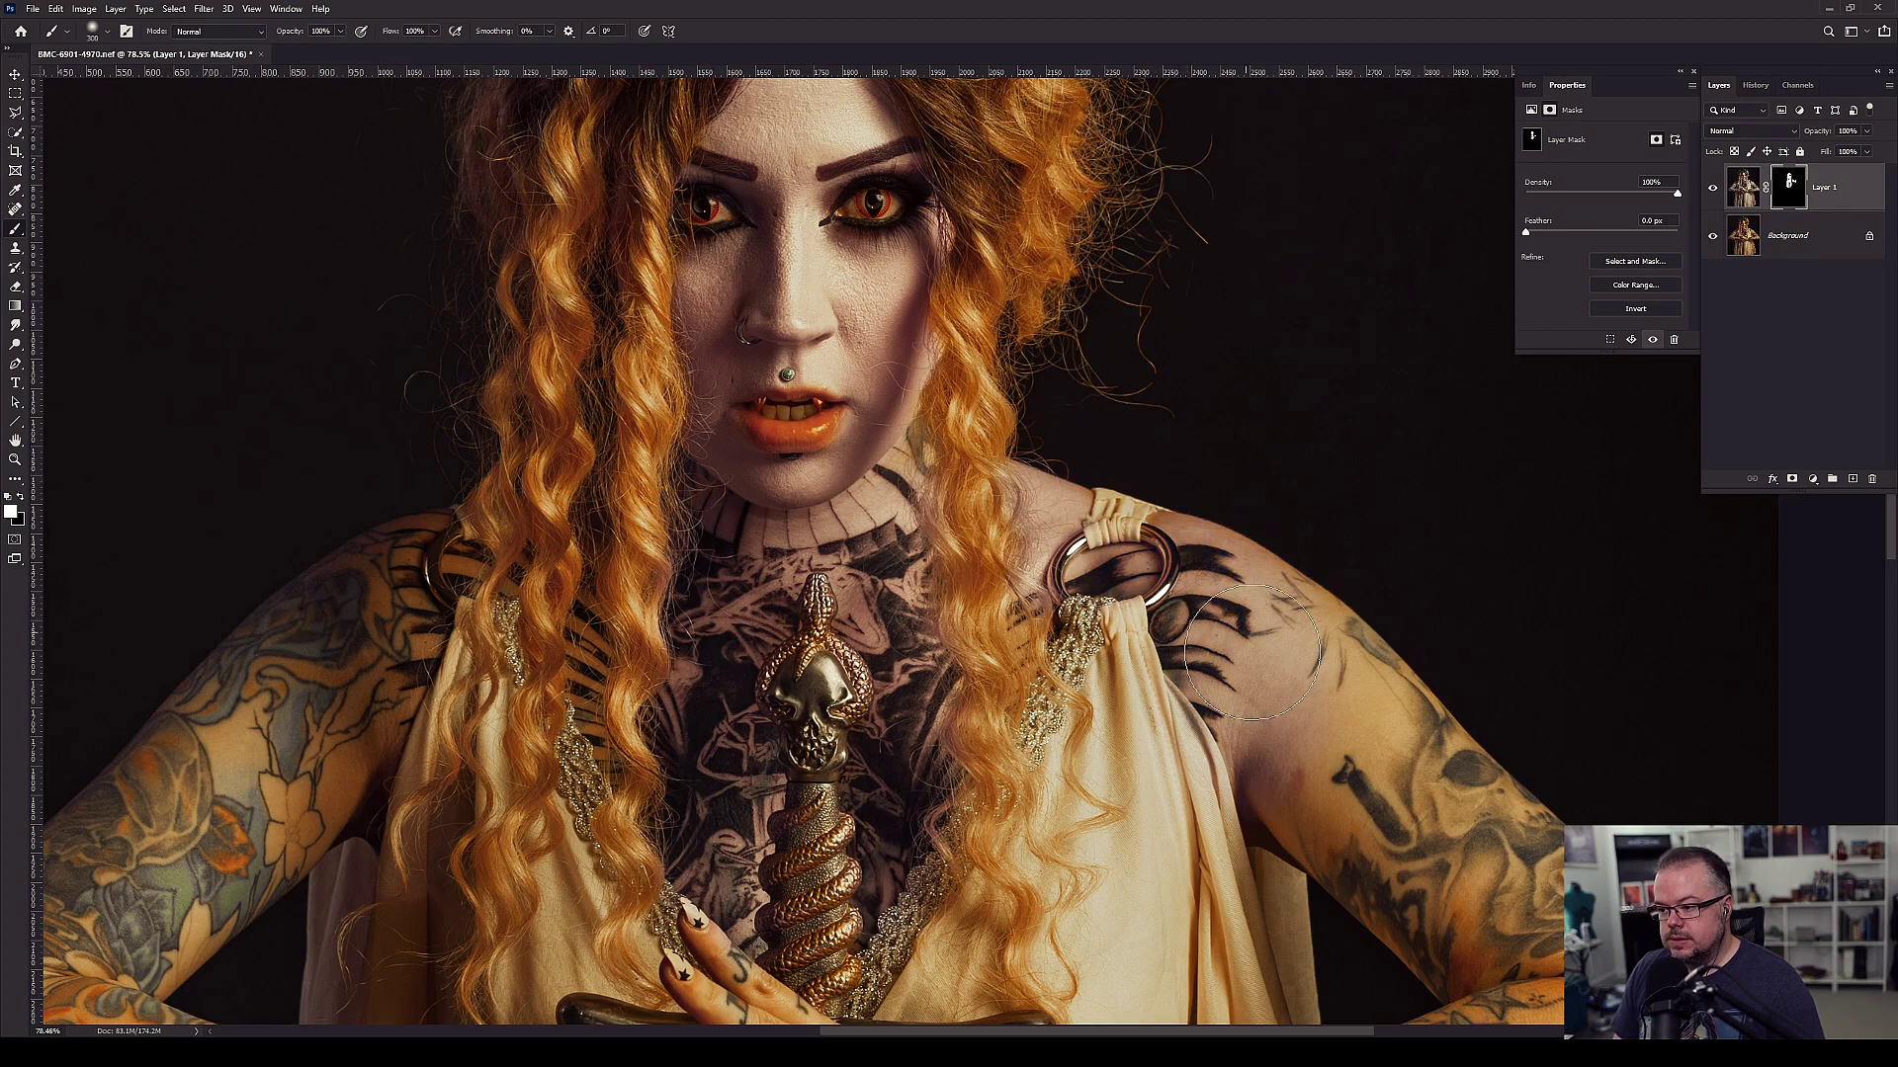
pyautogui.moveTo(1348, 787)
pyautogui.mouseDown()
pyautogui.moveTo(1091, 470)
pyautogui.moveTo(1195, 593)
pyautogui.moveTo(1364, 652)
pyautogui.moveTo(1433, 791)
pyautogui.moveTo(1390, 775)
pyautogui.moveTo(1388, 618)
pyautogui.moveTo(1300, 814)
pyautogui.moveTo(788, 809)
pyautogui.moveTo(648, 797)
pyautogui.moveTo(534, 752)
pyautogui.mouseUp()
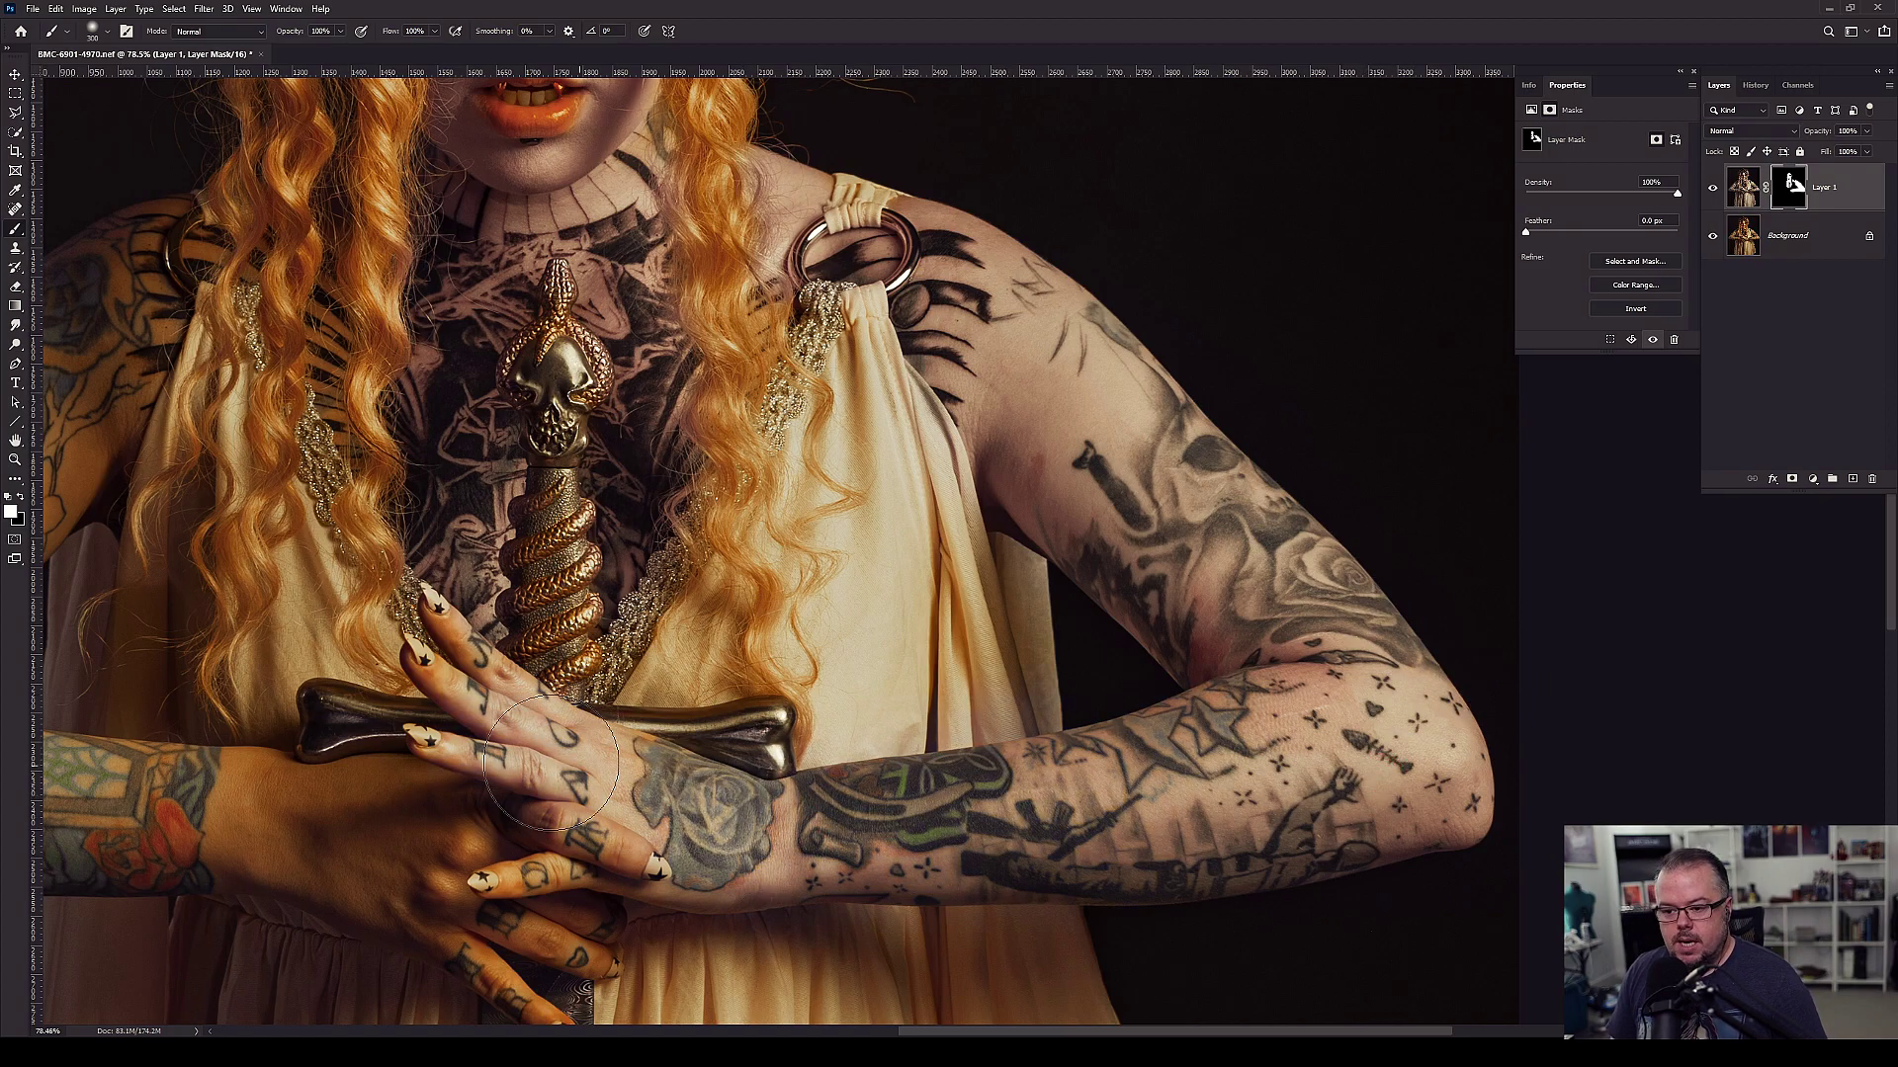
# - Extend the white mask painting over both hands and the tattooed arm on the image's left
pyautogui.moveTo(533, 868); pyautogui.dragTo(501, 844)
pyautogui.moveTo(501, 844); pyautogui.dragTo(913, 694)
pyautogui.moveTo(914, 781)
pyautogui.mouseDown()
pyautogui.moveTo(975, 823)
pyautogui.moveTo(739, 709)
pyautogui.mouseUp()
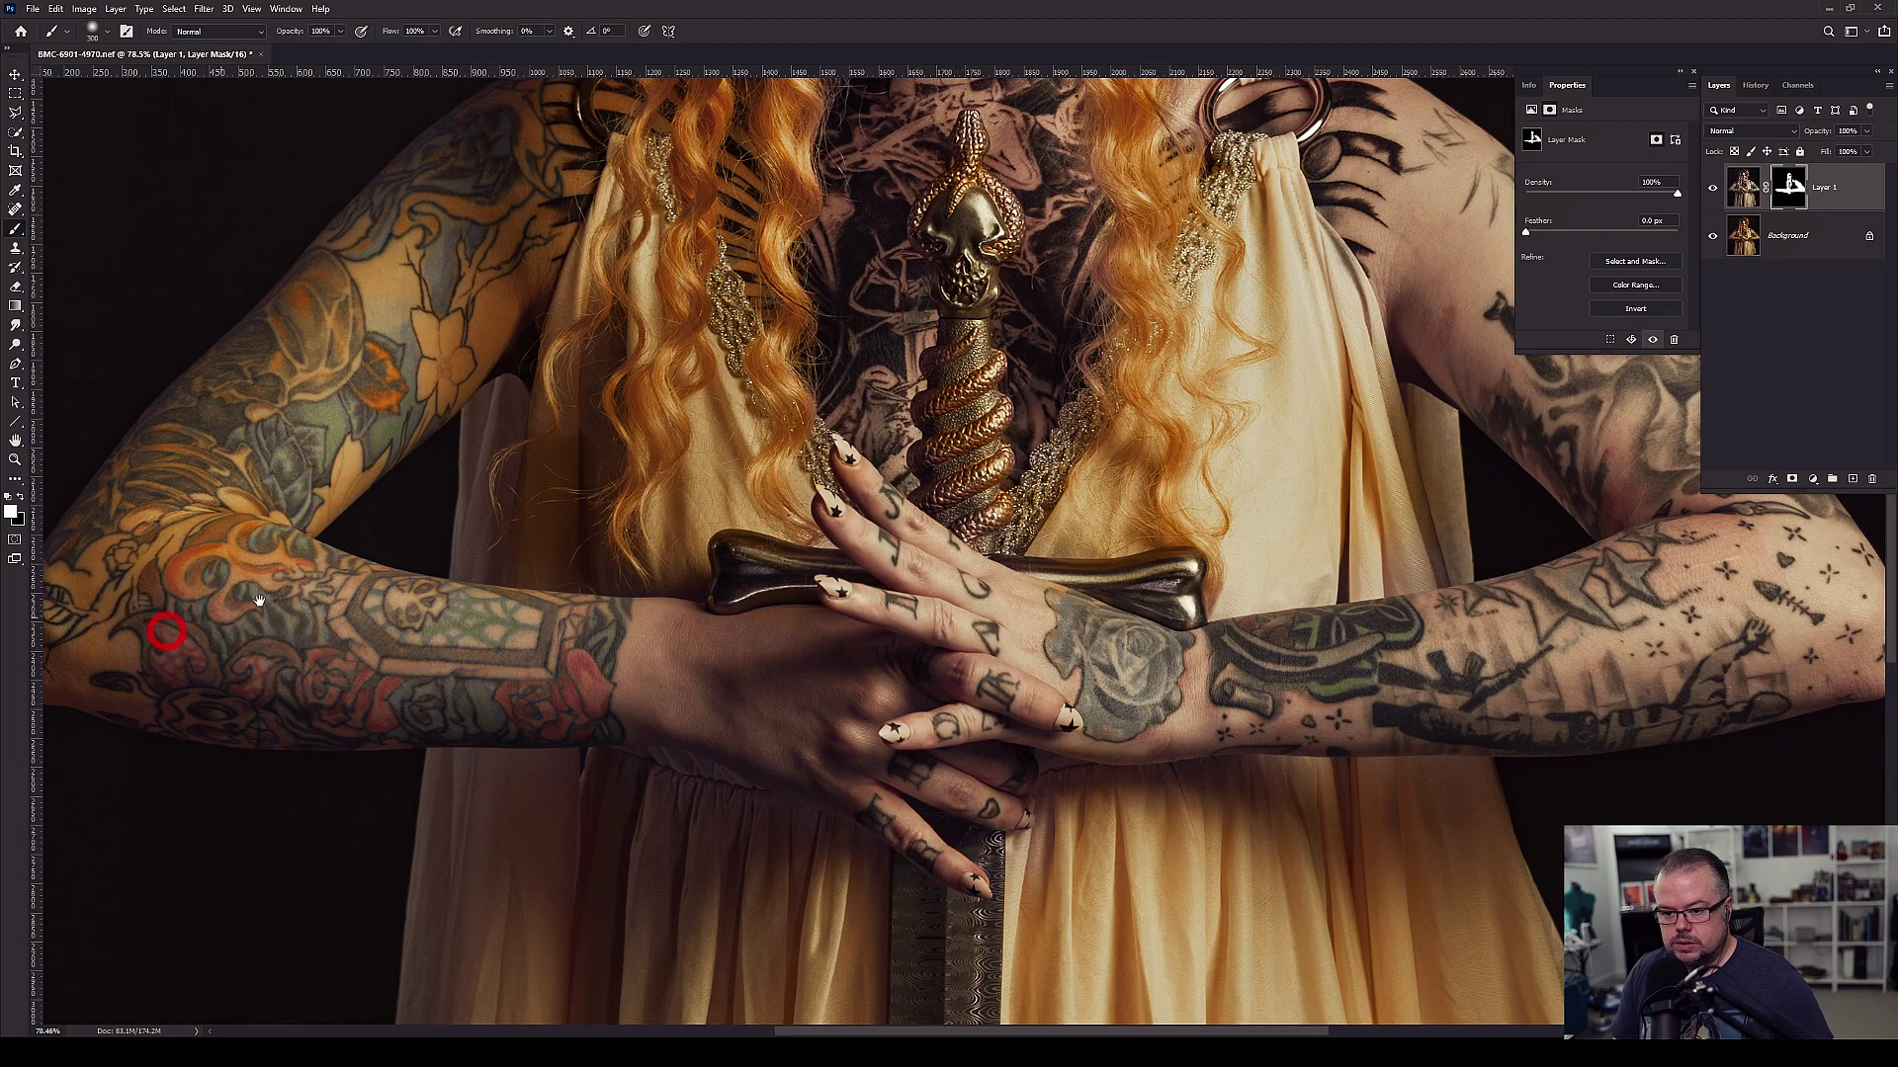
pyautogui.moveTo(142, 666); pyautogui.dragTo(411, 804)
pyautogui.moveTo(545, 528)
pyautogui.mouseDown()
pyautogui.moveTo(561, 676)
pyautogui.moveTo(692, 435)
pyautogui.mouseUp()
pyautogui.moveTo(686, 372)
pyautogui.mouseDown()
pyautogui.moveTo(504, 633)
pyautogui.moveTo(576, 673)
pyautogui.moveTo(562, 541)
pyautogui.mouseUp()
# - Paint the bodice on the image's left into the mask with progressively smaller brushes, avoiding the hair strands
pyautogui.press('[')
pyautogui.press('[')
pyautogui.press('[')
pyautogui.moveTo(618, 825)
pyautogui.mouseDown()
pyautogui.moveTo(639, 867)
pyautogui.moveTo(619, 909)
pyautogui.moveTo(613, 847)
pyautogui.mouseUp()
pyautogui.press('[')
pyautogui.moveTo(820, 791)
pyautogui.mouseDown()
pyautogui.moveTo(781, 890)
pyautogui.moveTo(796, 914)
pyautogui.mouseUp()
pyautogui.press('[')
pyautogui.press('[')
pyautogui.press('[')
pyautogui.press('[')
pyautogui.moveTo(724, 726); pyautogui.dragTo(727, 667)
# - Paint the bodice on the image's right into the mask, adjusting the brush size to work around the curls
pyautogui.moveTo(1232, 852); pyautogui.dragTo(895, 479)
pyautogui.press(']')
pyautogui.press(']')
pyautogui.press(']')
pyautogui.press(']')
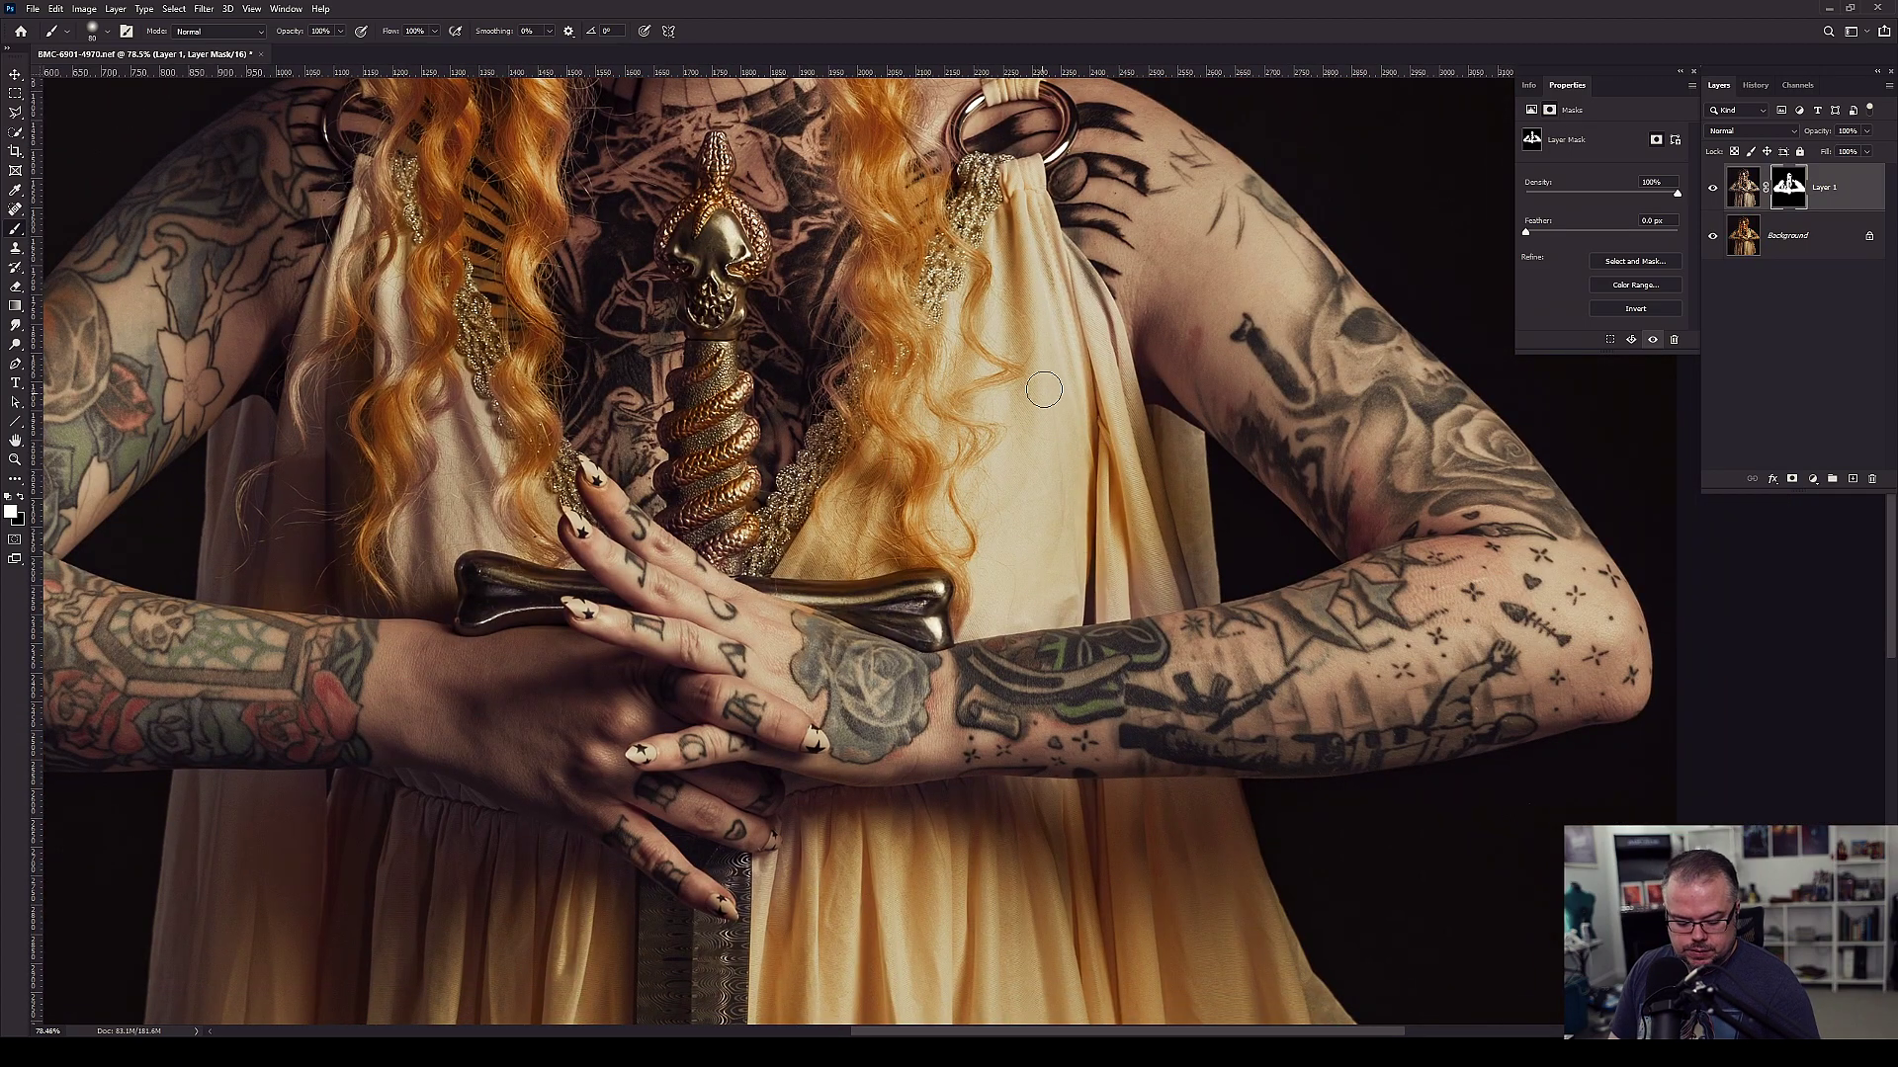
pyautogui.moveTo(1087, 336)
pyautogui.mouseDown()
pyautogui.moveTo(1145, 564)
pyautogui.moveTo(1174, 533)
pyautogui.moveTo(1082, 561)
pyautogui.moveTo(1041, 511)
pyautogui.moveTo(1018, 430)
pyautogui.moveTo(1043, 332)
pyautogui.moveTo(1027, 259)
pyautogui.mouseUp()
pyautogui.press('[')
pyautogui.press('[')
pyautogui.press('[')
pyautogui.press('[')
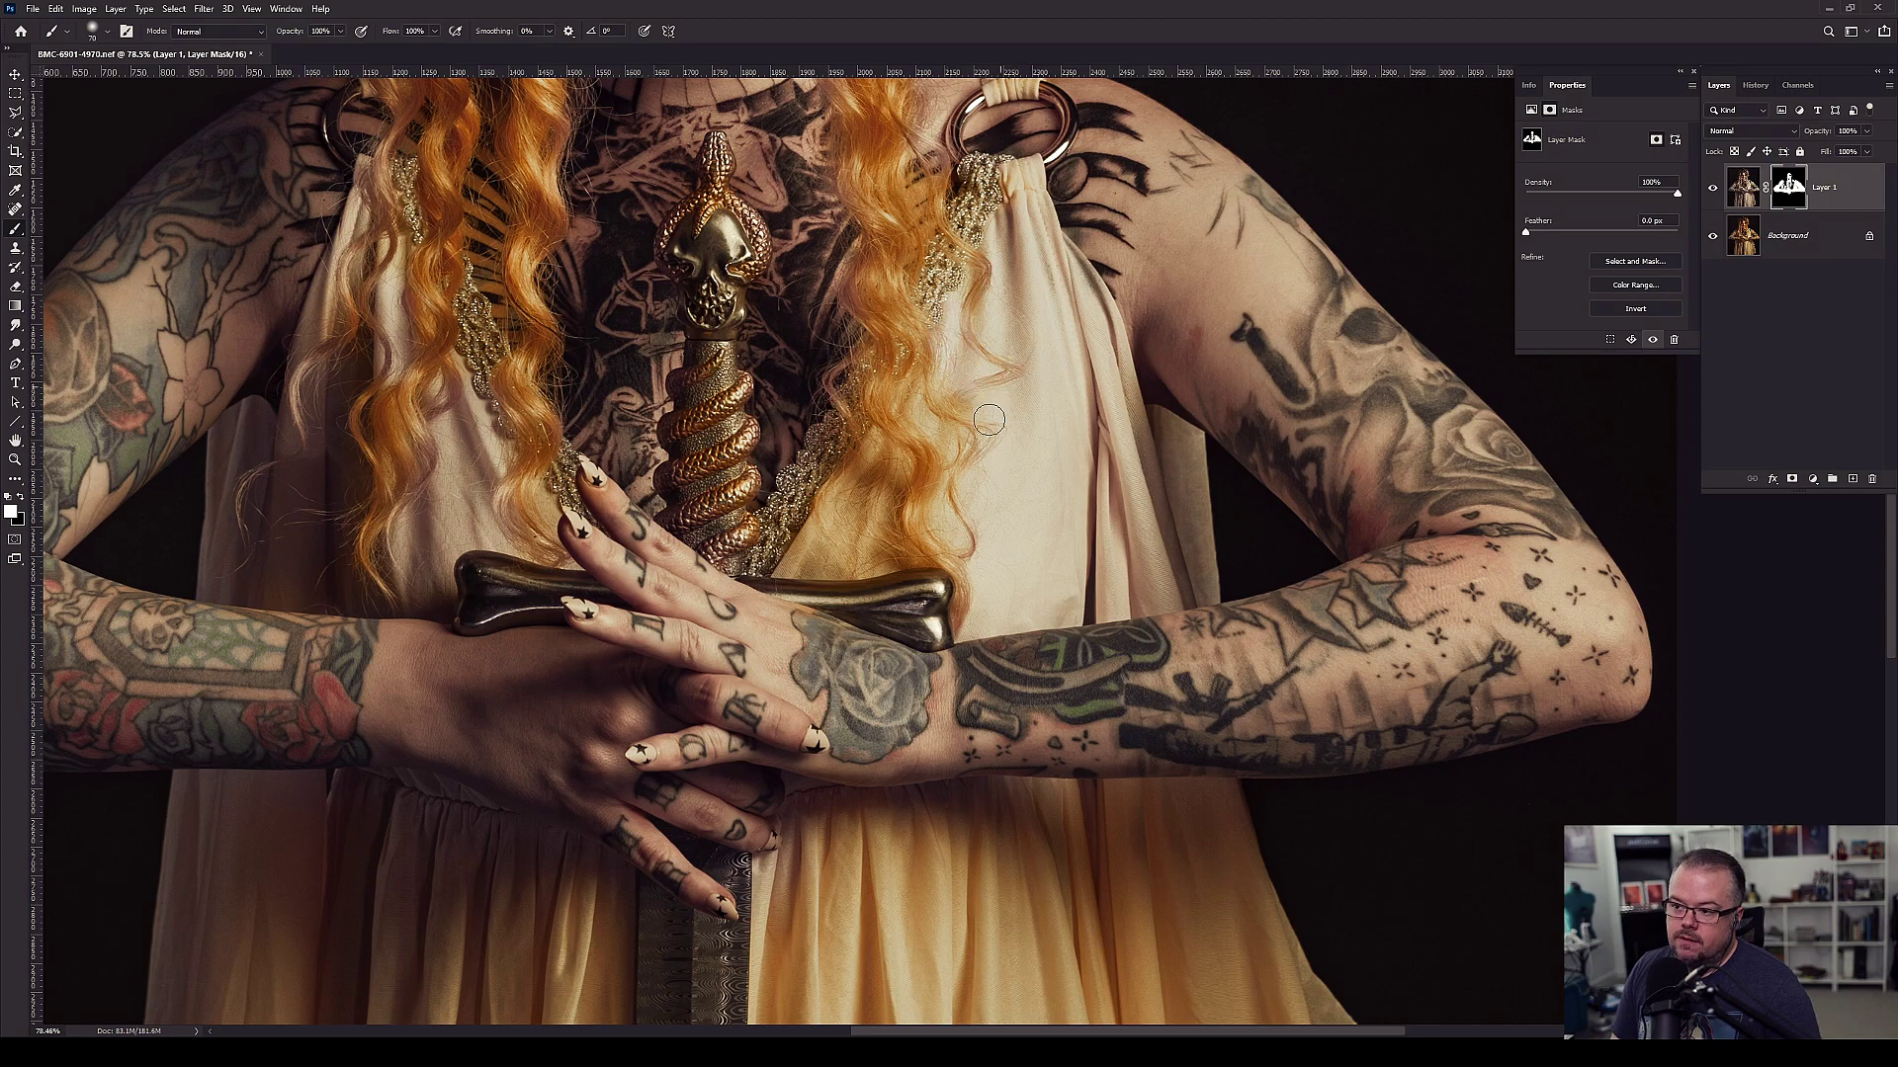
pyautogui.press(']')
pyautogui.press(']')
pyautogui.press(']')
pyautogui.press(']')
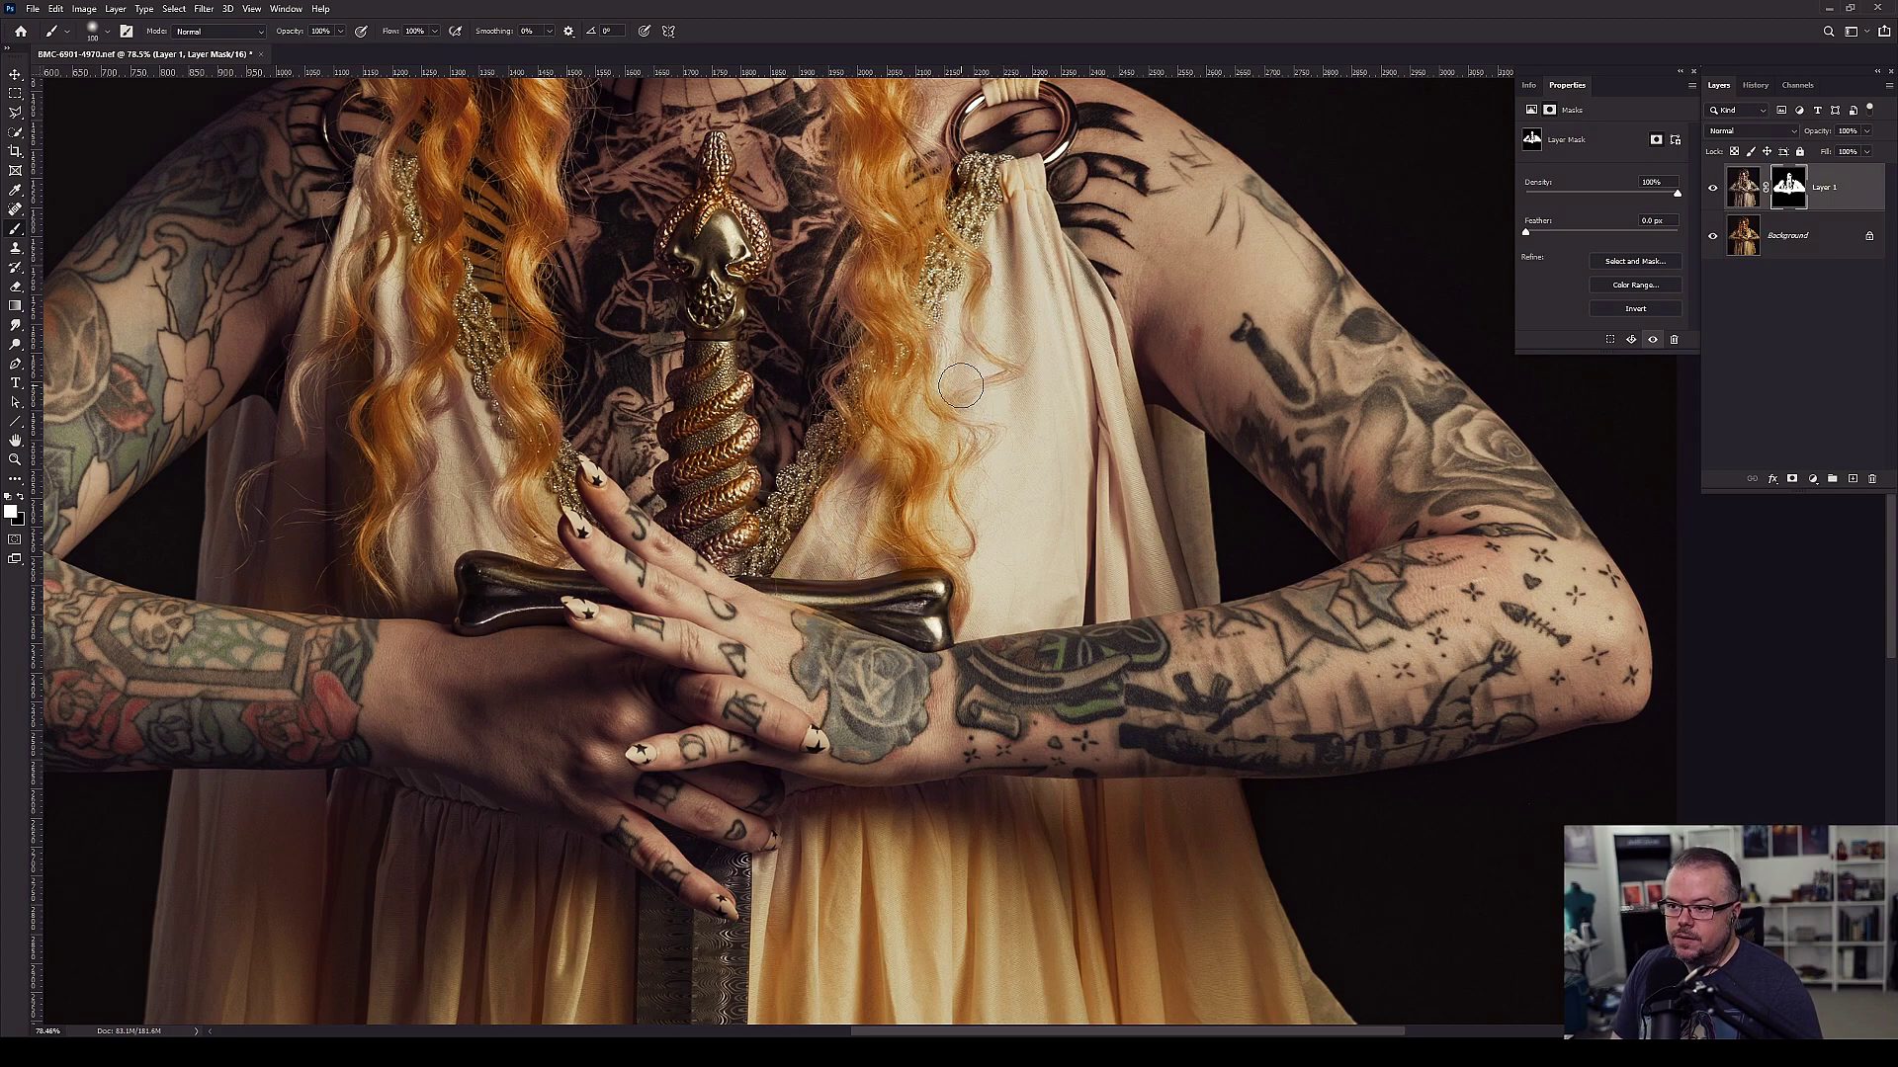
# - Enlarge the brush and paint white on the mask over the upper skirt on the image's left, below the hands
pyautogui.moveTo(580, 877); pyautogui.dragTo(623, 508)
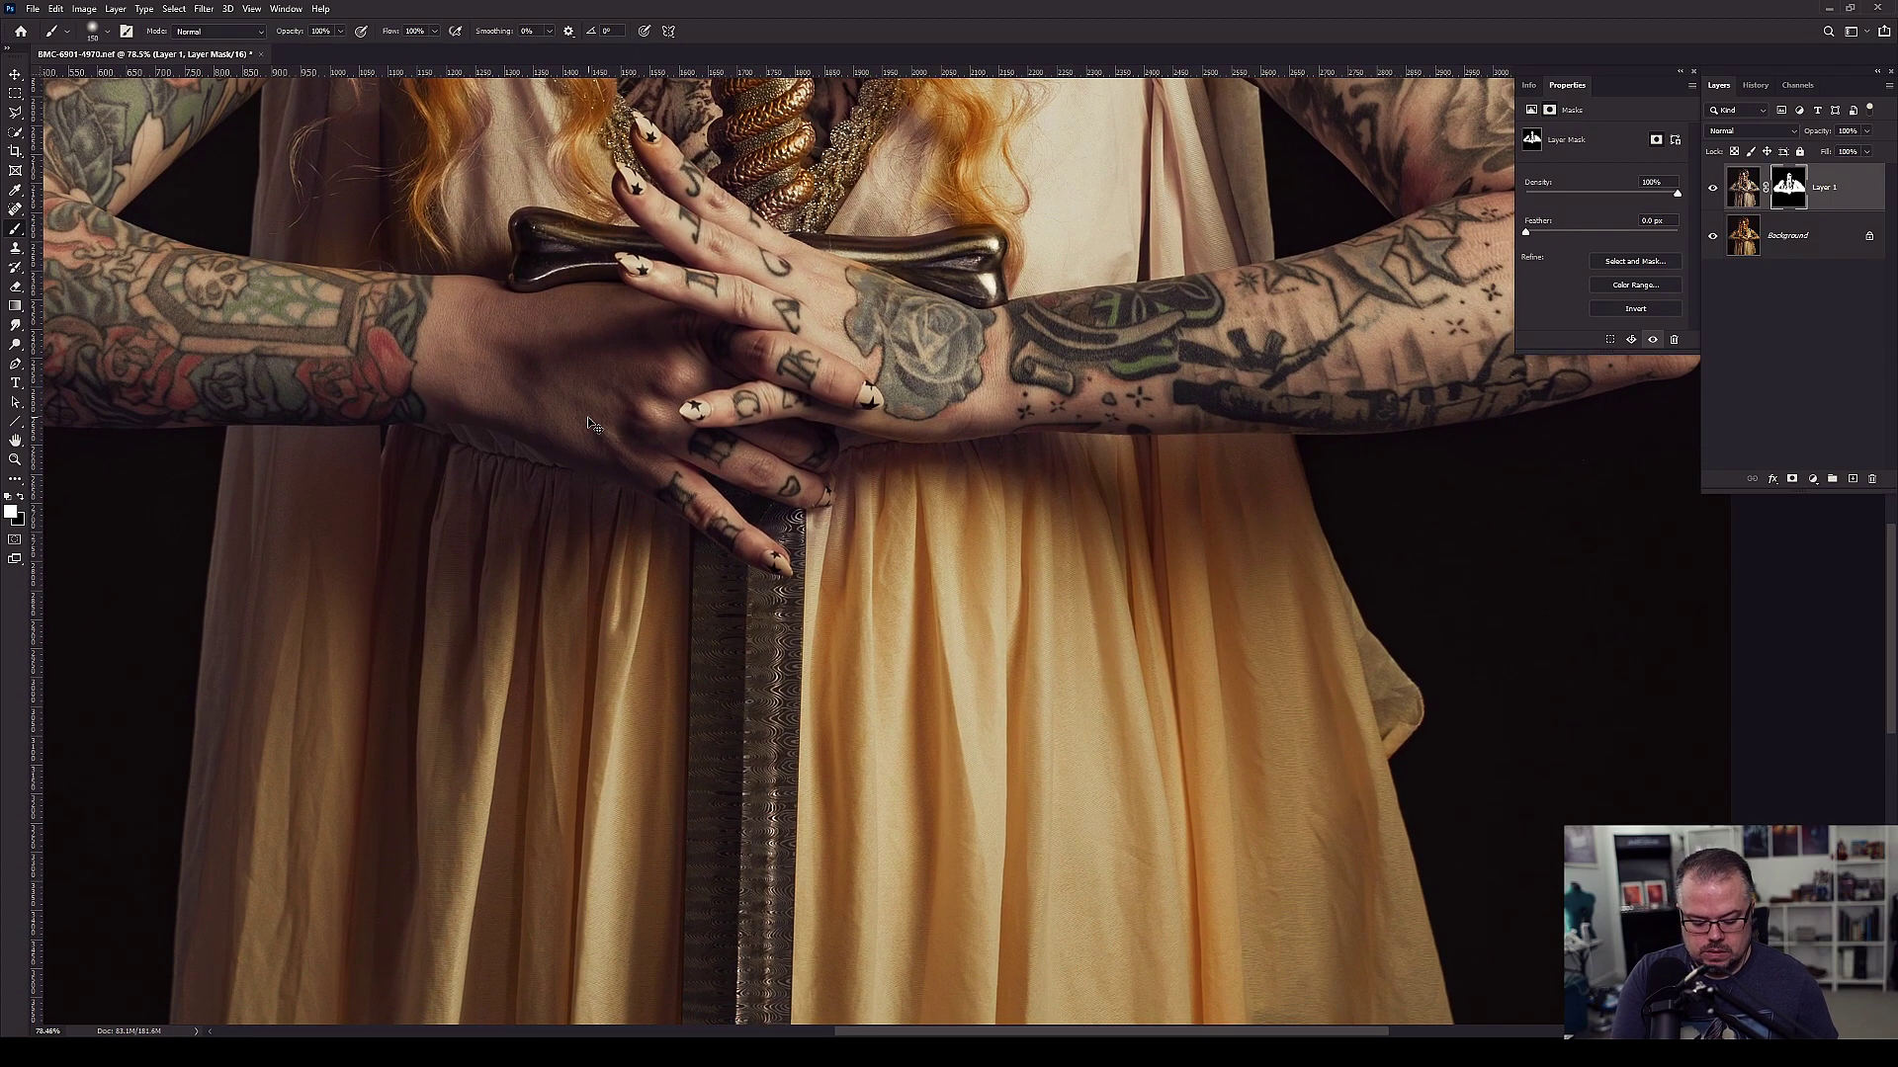
pyautogui.hotkey('ctrl', '-')
pyautogui.hotkey('ctrl', '-')
pyautogui.press(']')
pyautogui.press(']')
pyautogui.press(']')
pyautogui.press(']')
pyautogui.press(']')
pyautogui.press(']')
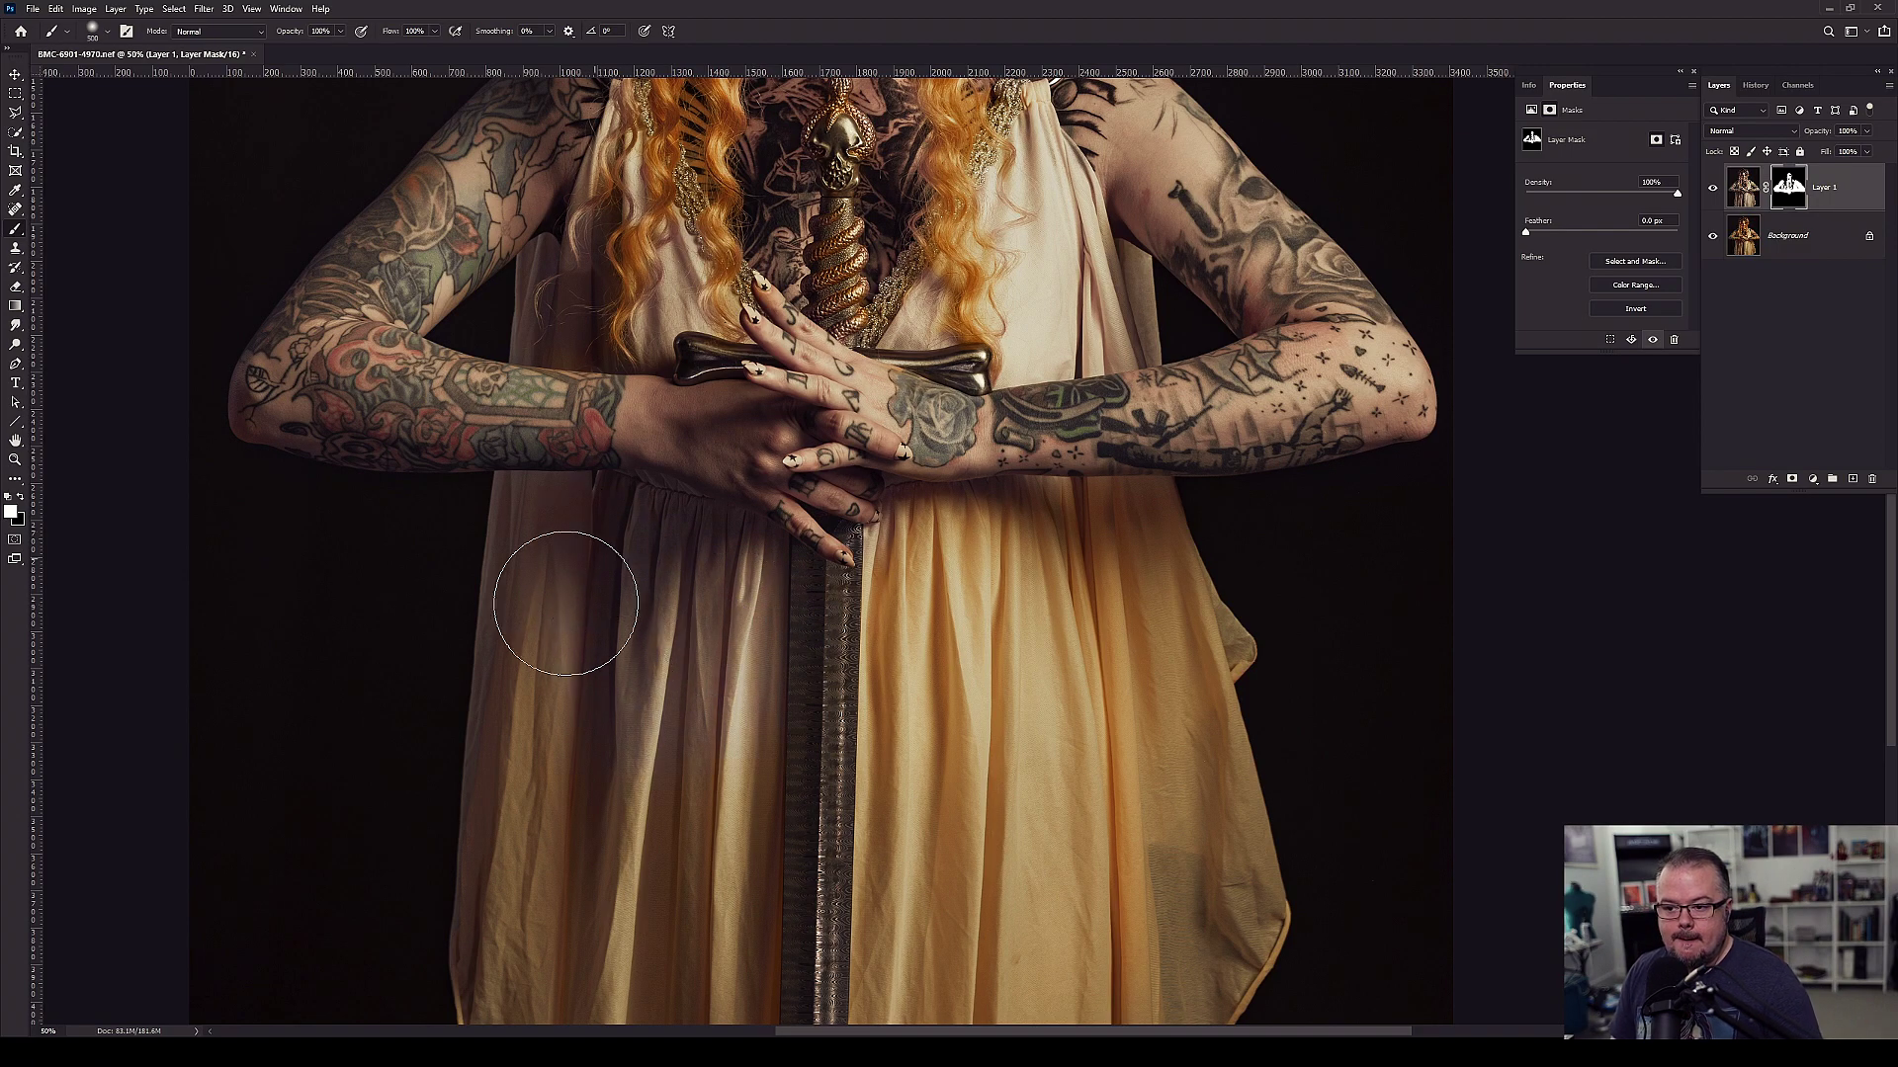
# - Paint the rest of the skirt into the mask down to the hem on both sides of the sword
pyautogui.scroll(-3, 563, 453)
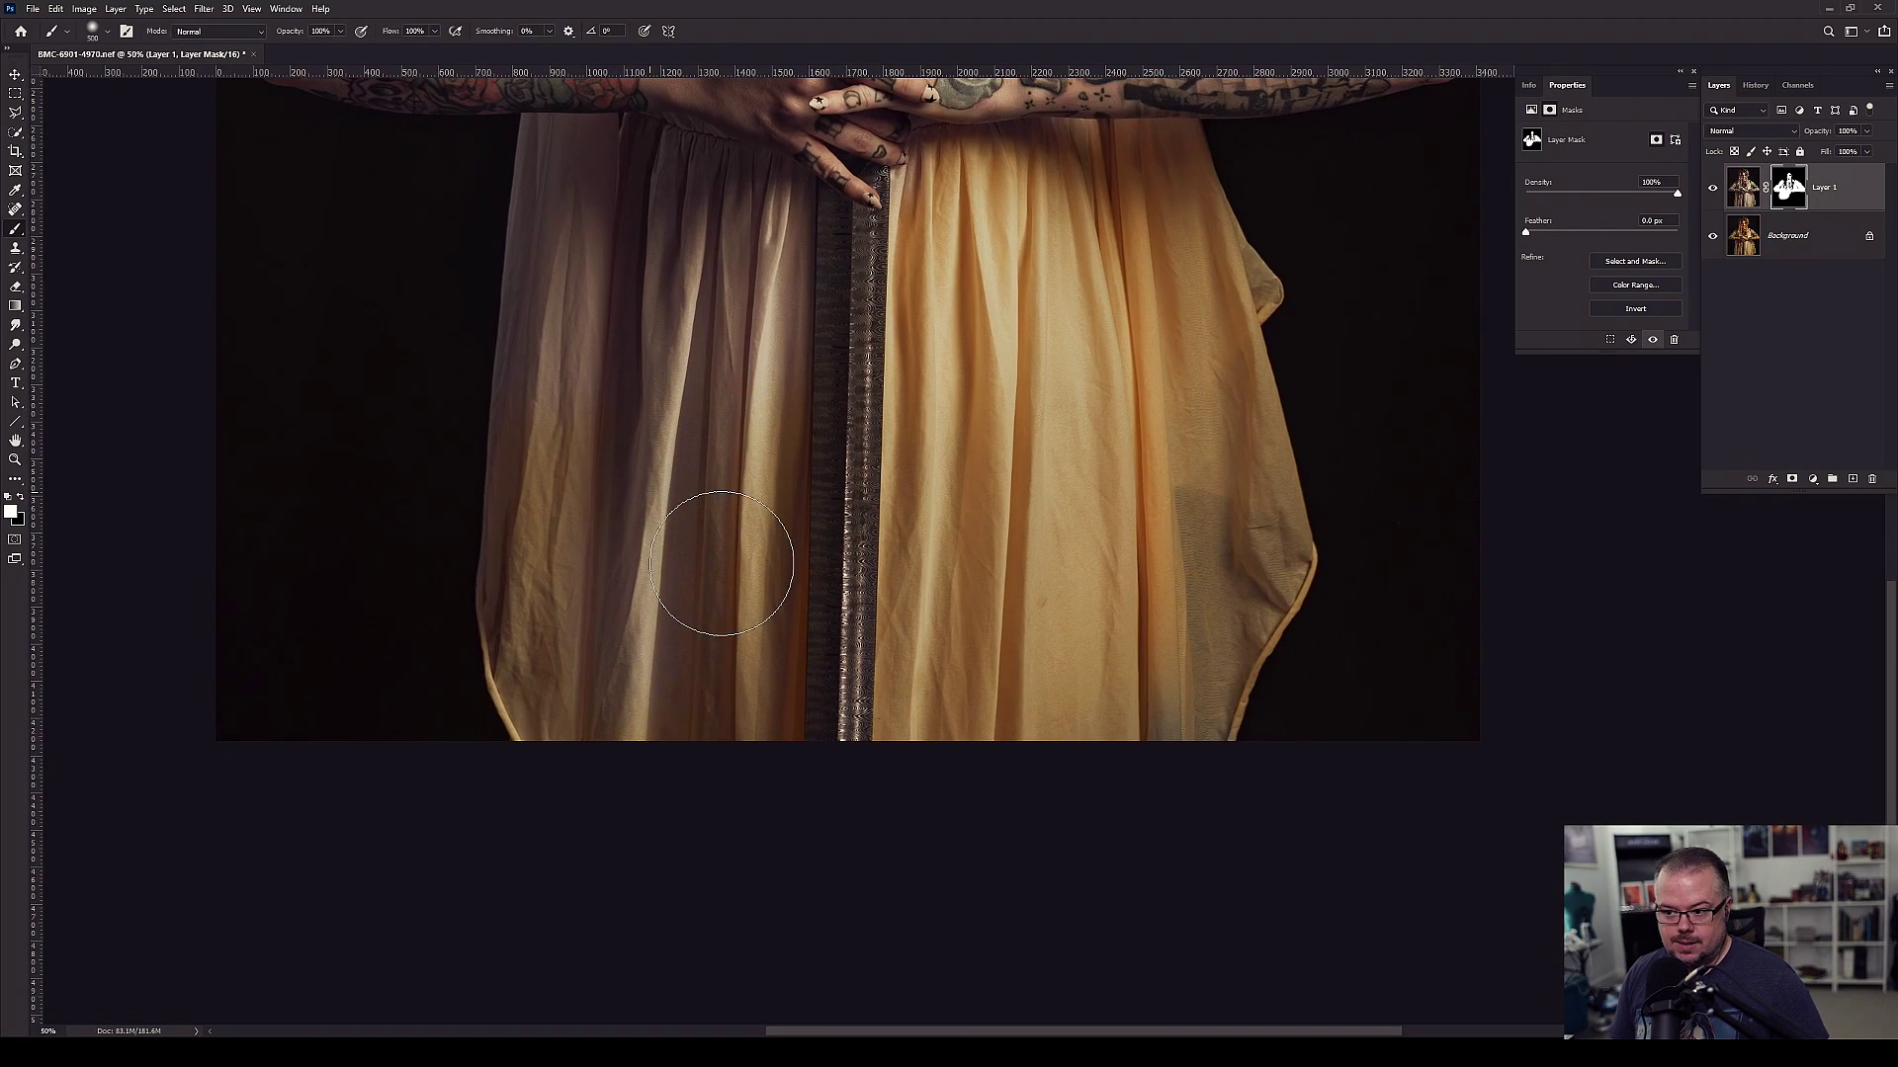
pyautogui.moveTo(847, 500)
pyautogui.mouseDown()
pyautogui.moveTo(899, 729)
pyautogui.moveTo(978, 894)
pyautogui.moveTo(1237, 910)
pyautogui.moveTo(1131, 745)
pyautogui.moveTo(1045, 484)
pyautogui.moveTo(1081, 452)
pyautogui.mouseUp()
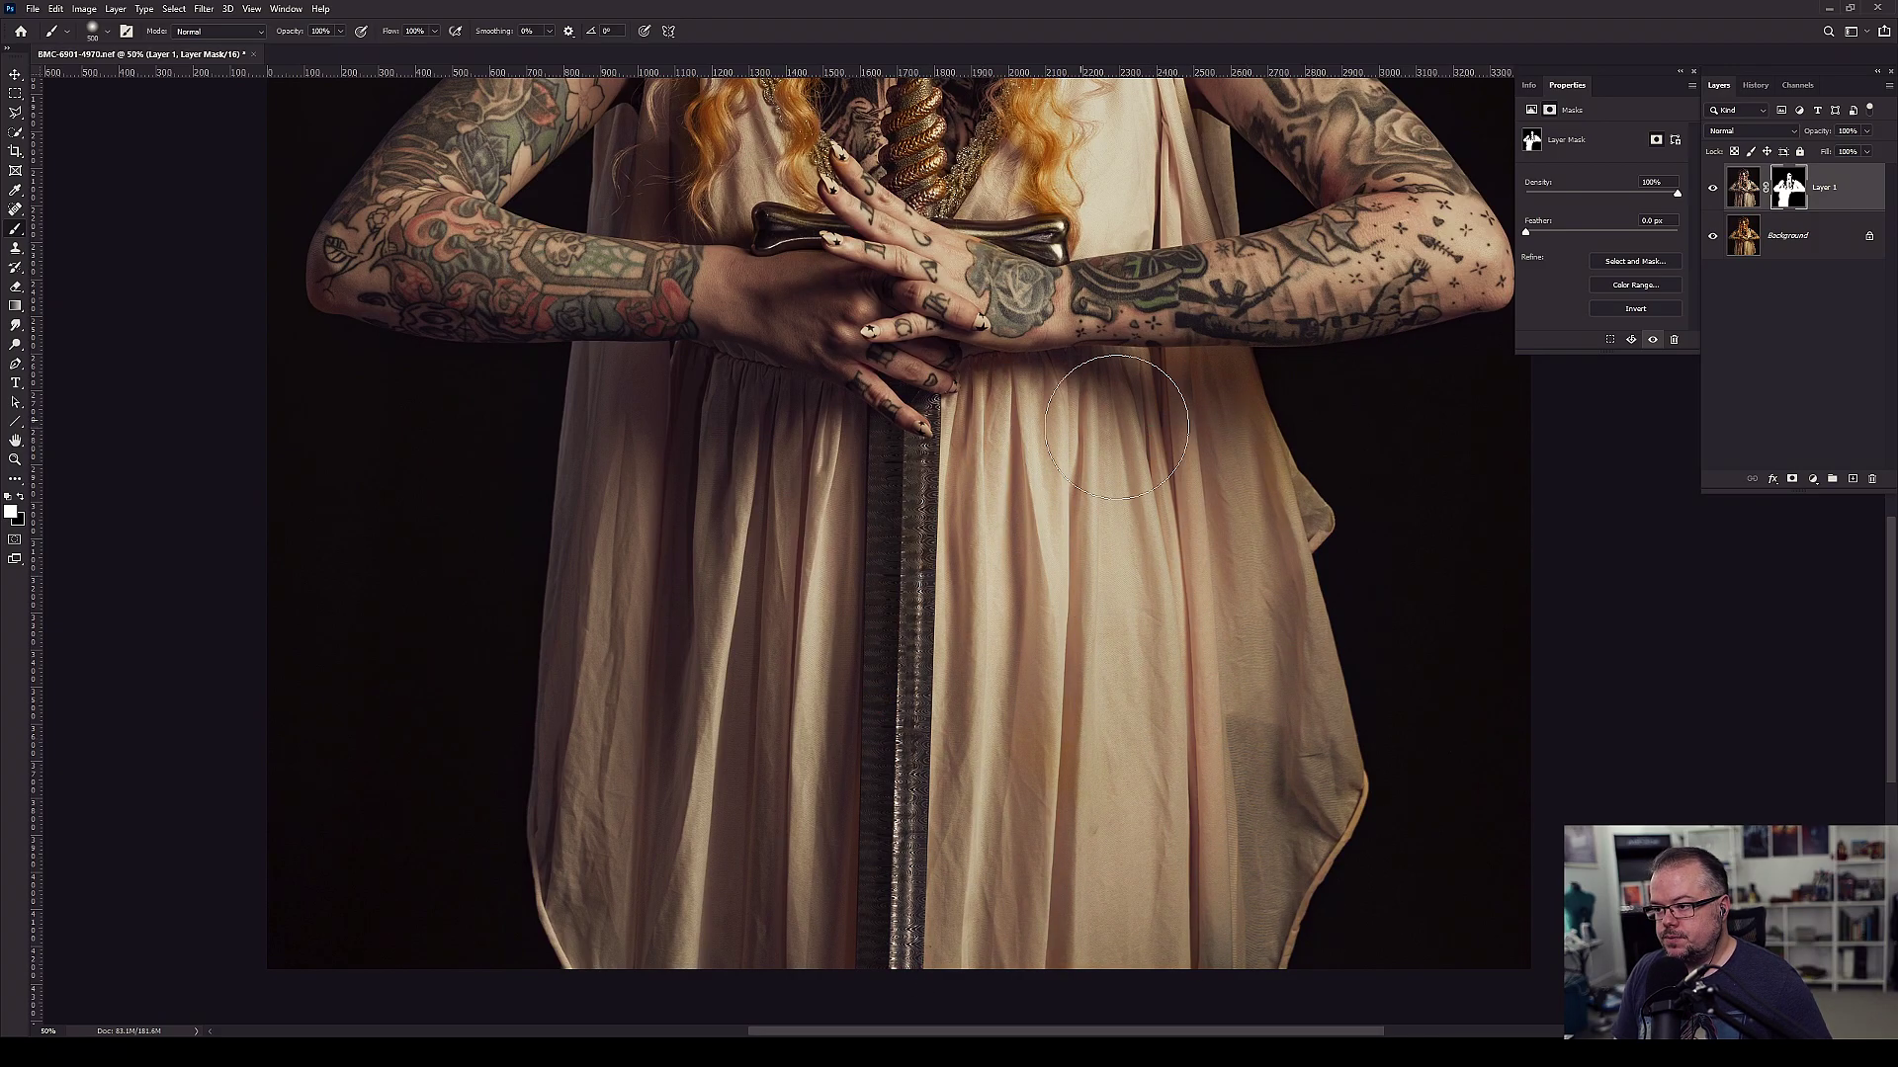
pyautogui.moveTo(1280, 386); pyautogui.dragTo(1152, 732)
pyautogui.click(1112, 801)
pyautogui.moveTo(1169, 502)
pyautogui.mouseDown()
pyautogui.moveTo(1136, 536)
pyautogui.moveTo(1208, 743)
pyautogui.mouseUp()
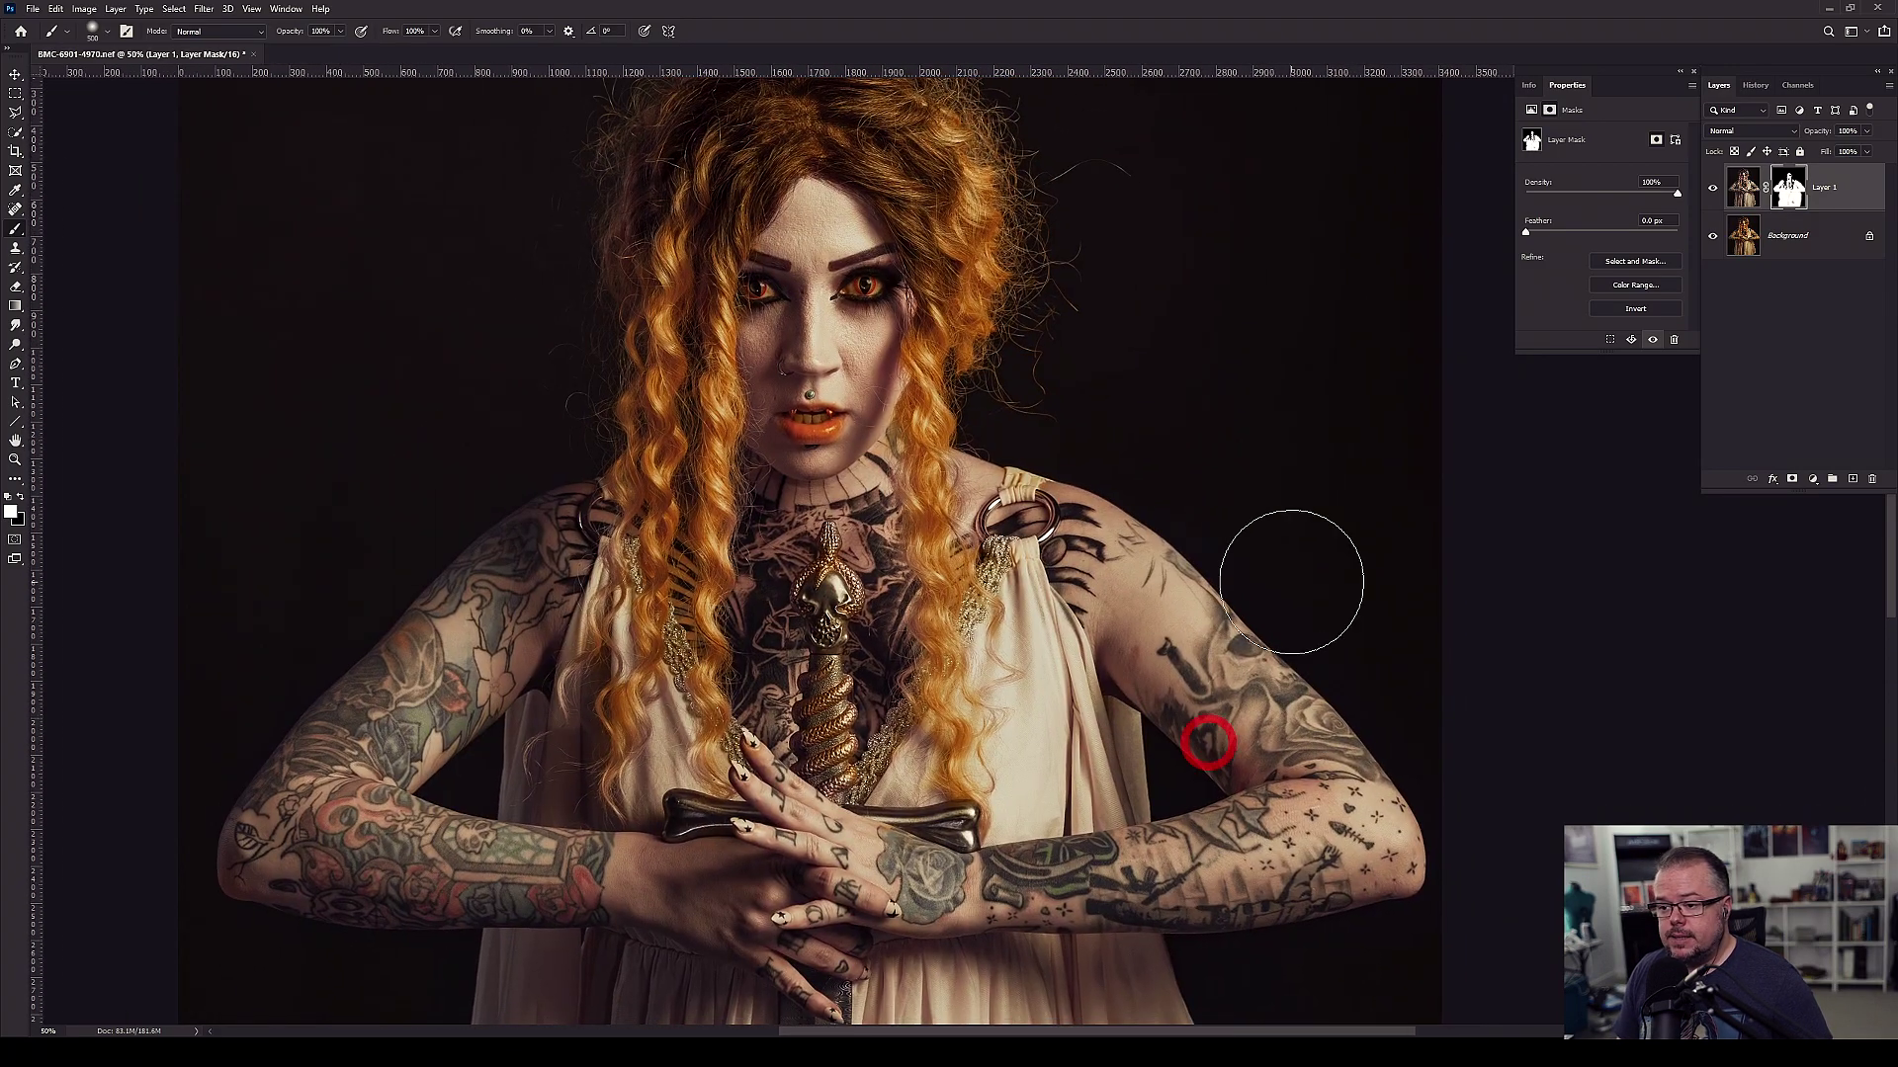
pyautogui.hotkey('ctrl', '0')
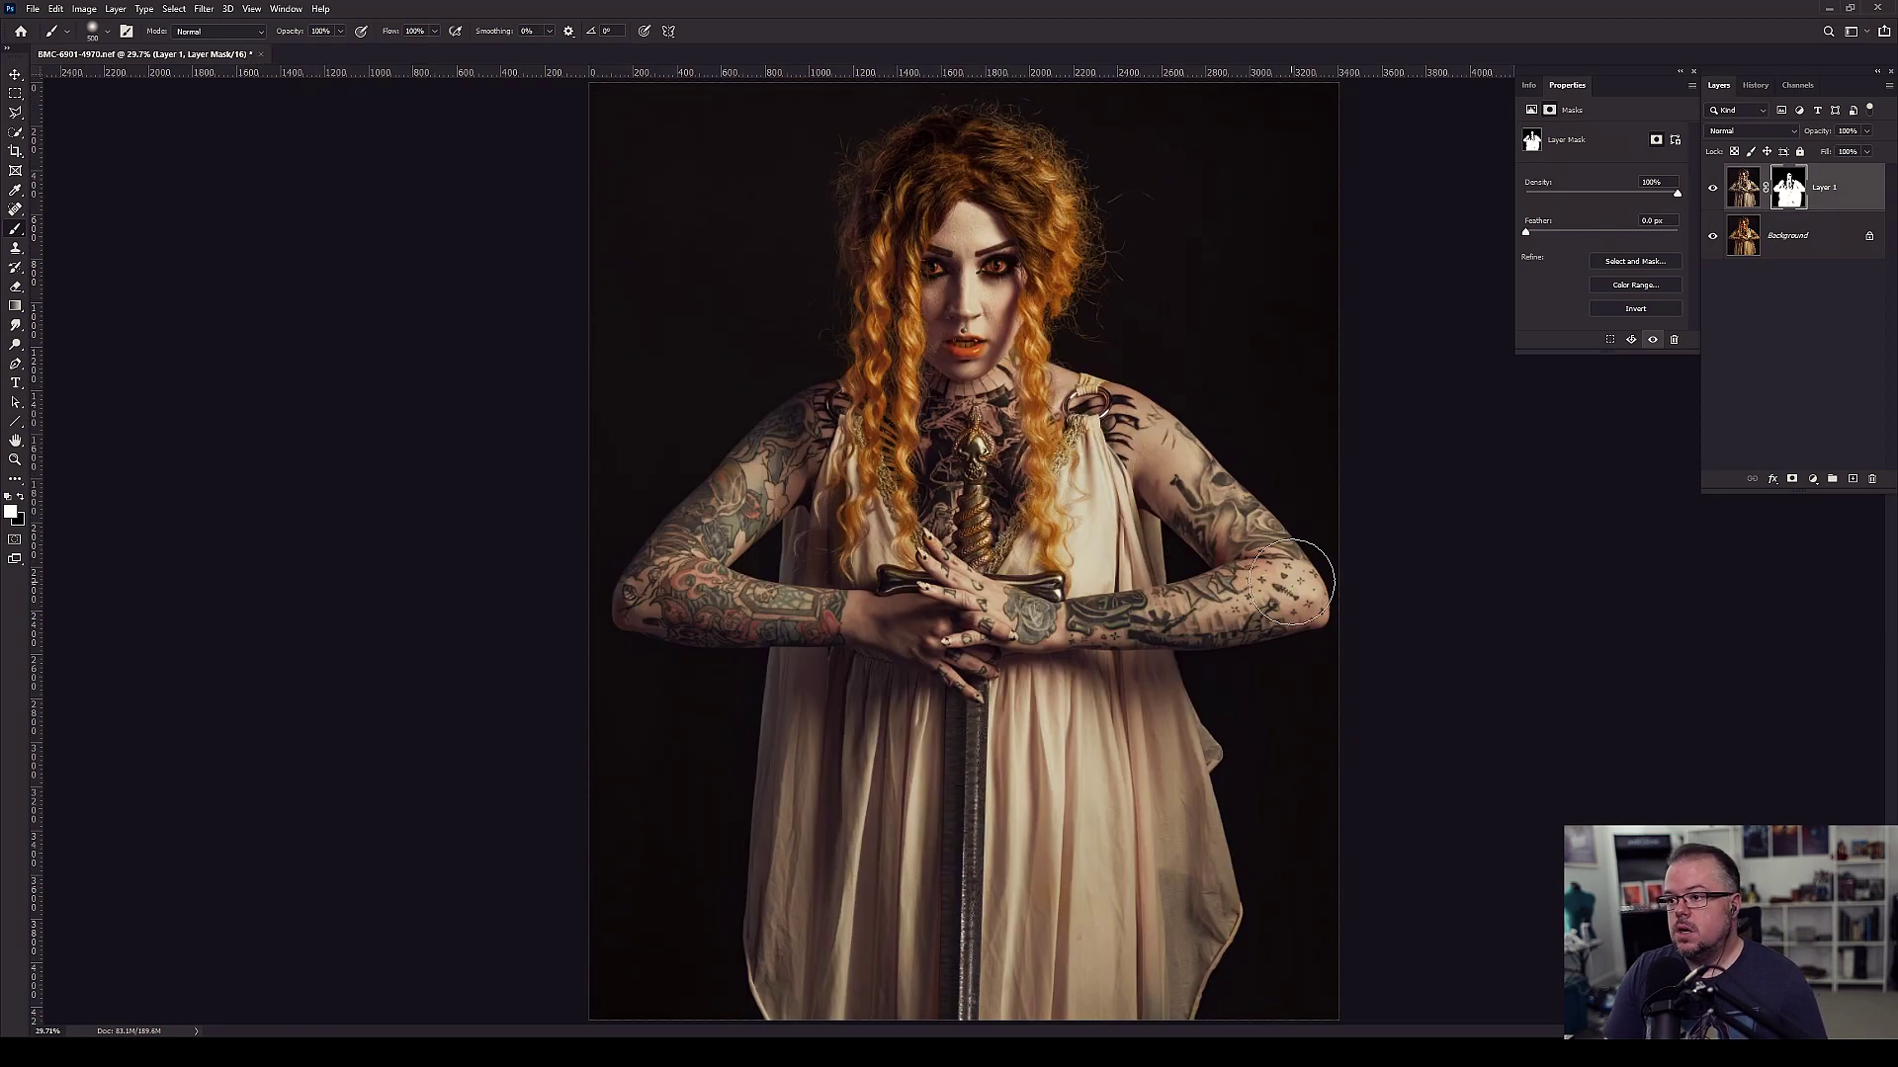
# - Lower Layer 1's opacity to roughly half and compare the image with the layer hidden and shown
pyautogui.moveTo(1867, 132); pyautogui.dragTo(1839, 151)
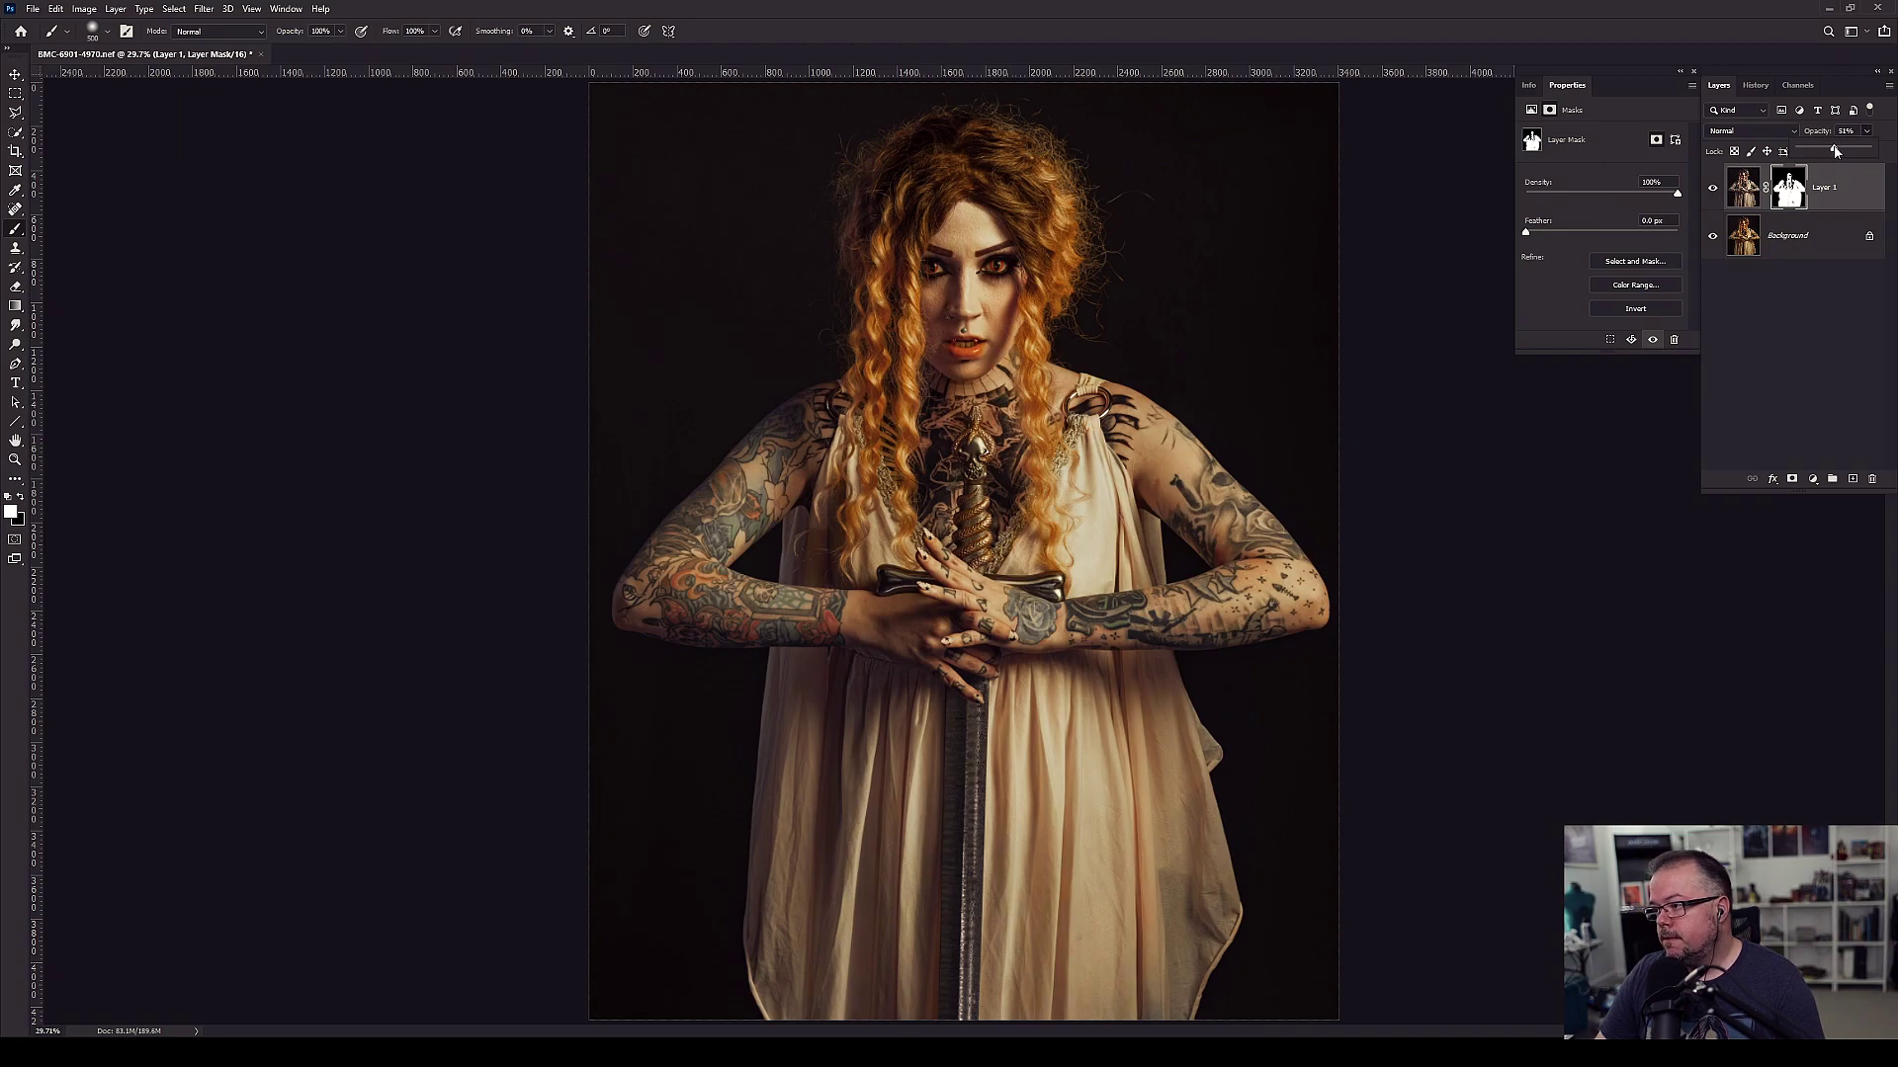
pyautogui.click(1714, 187)
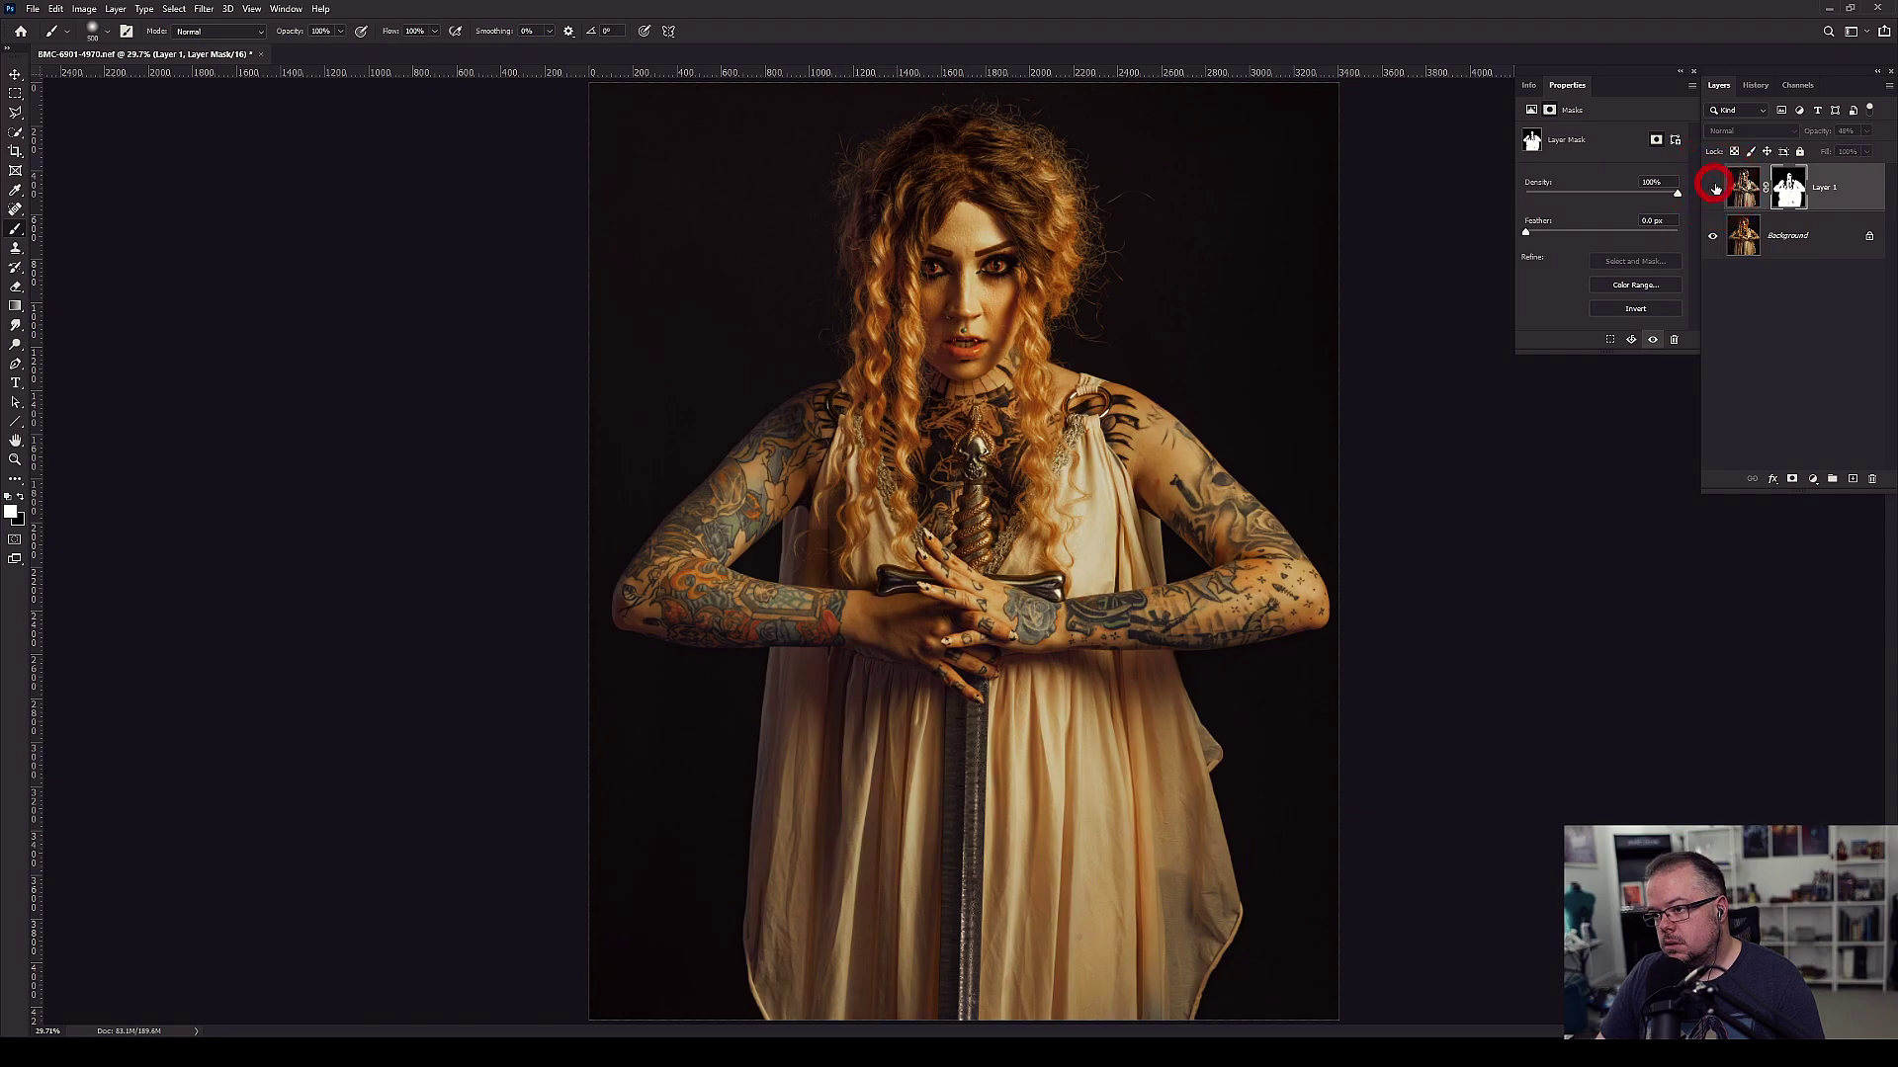
pyautogui.click(1715, 187)
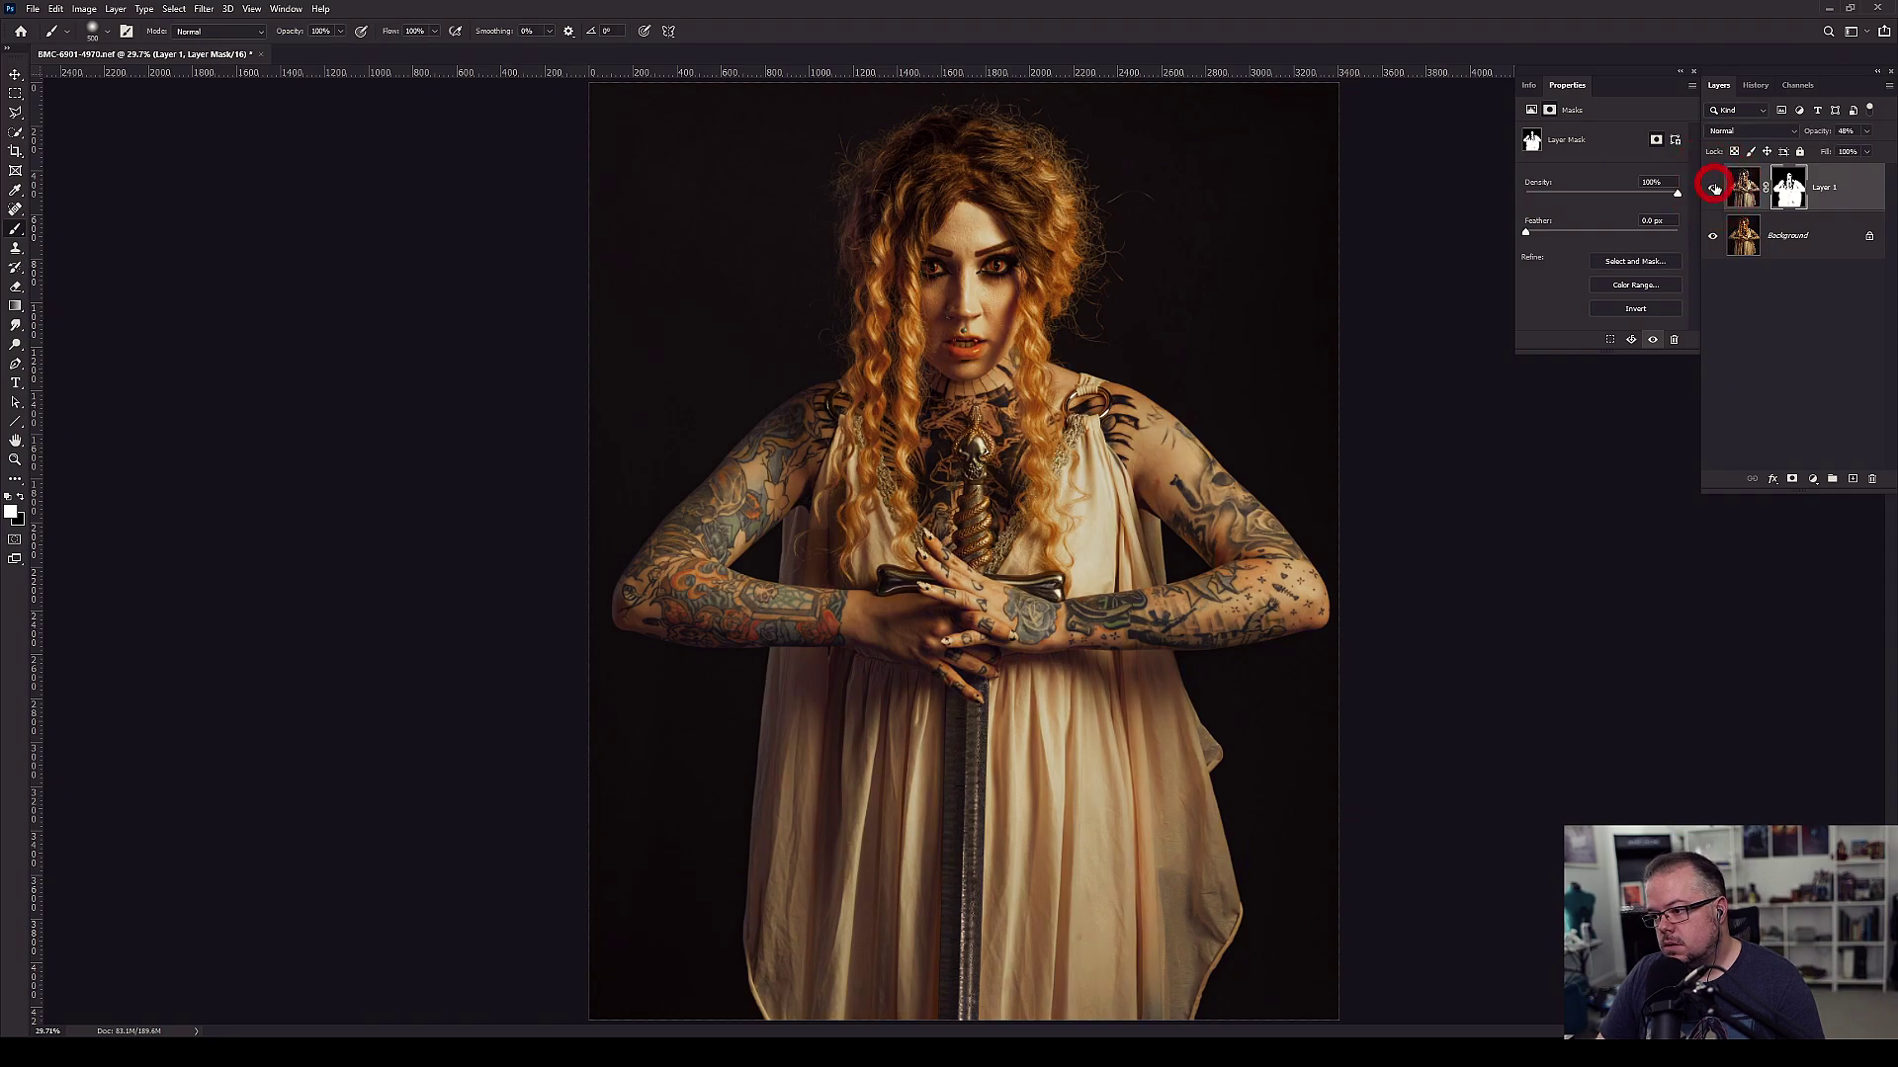
pyautogui.click(1715, 189)
pyautogui.click(1715, 189)
pyautogui.click(1715, 189)
pyautogui.click(1715, 188)
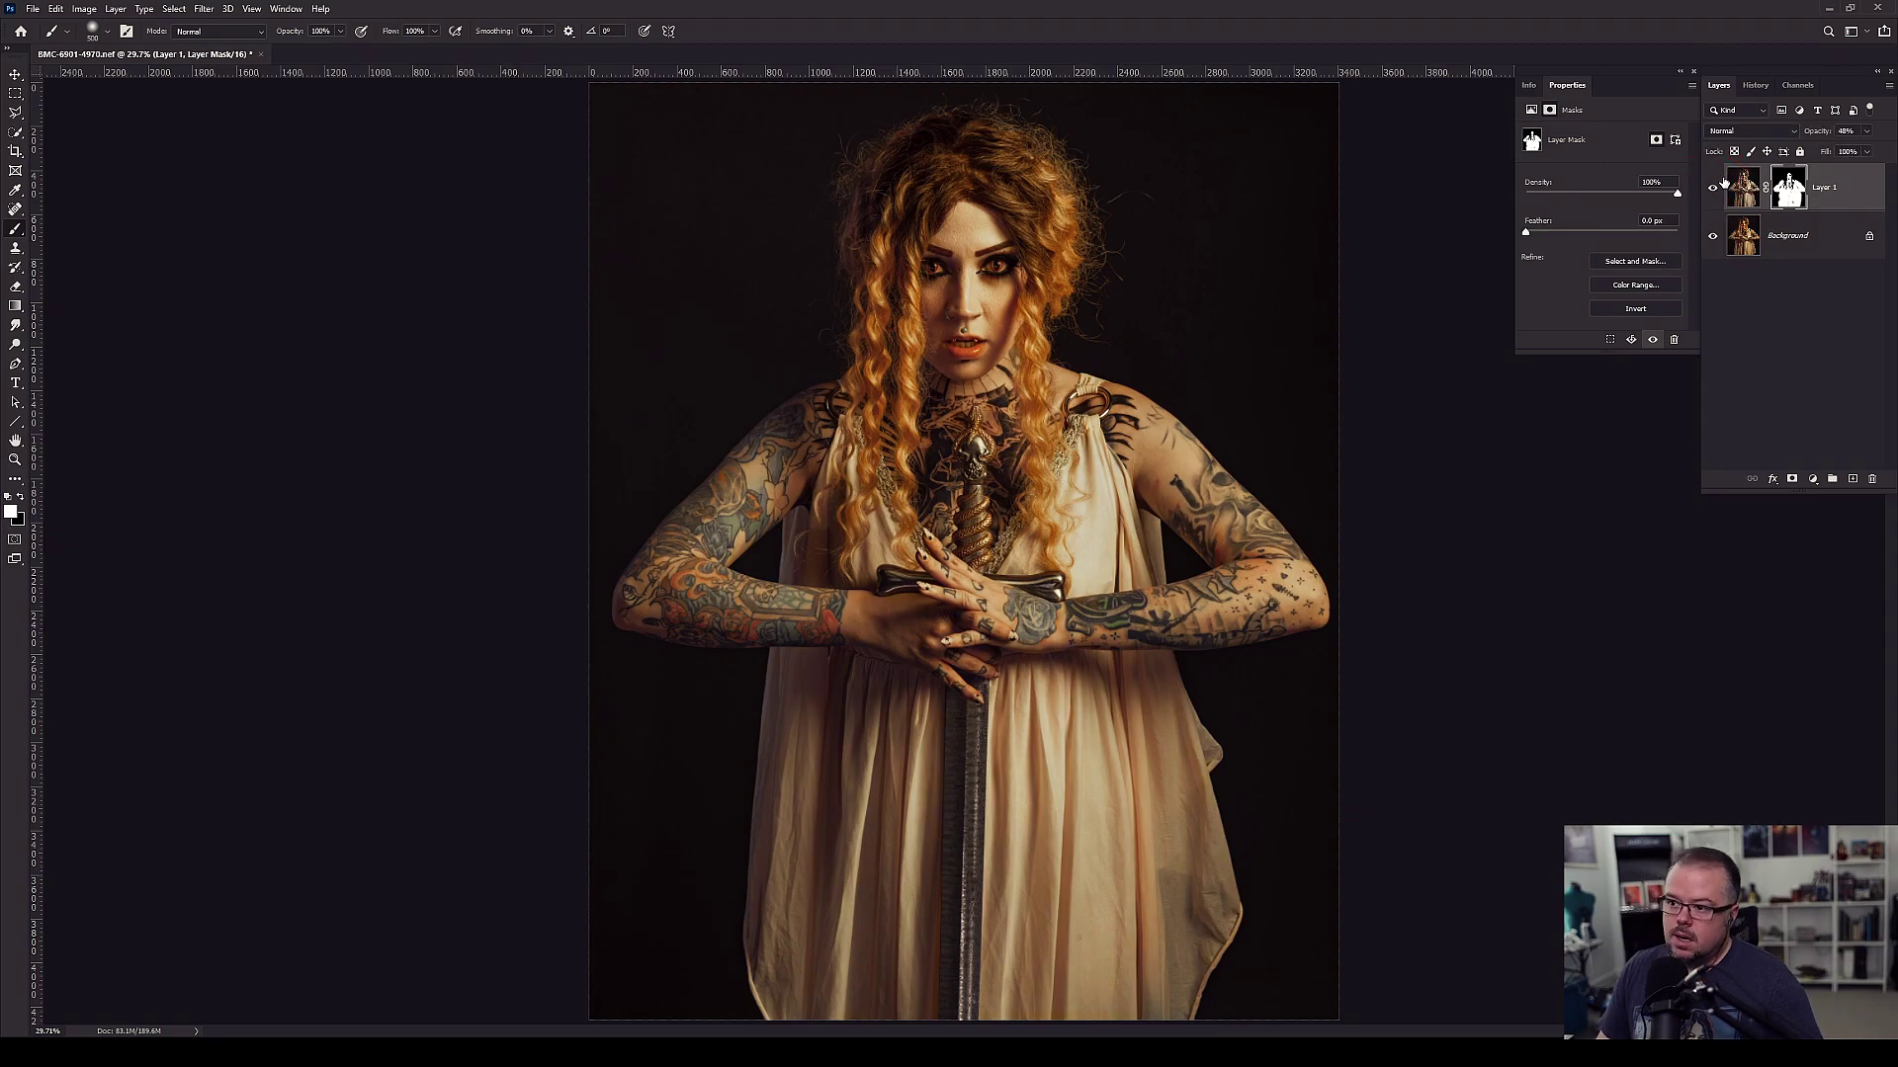
pyautogui.click(1867, 131)
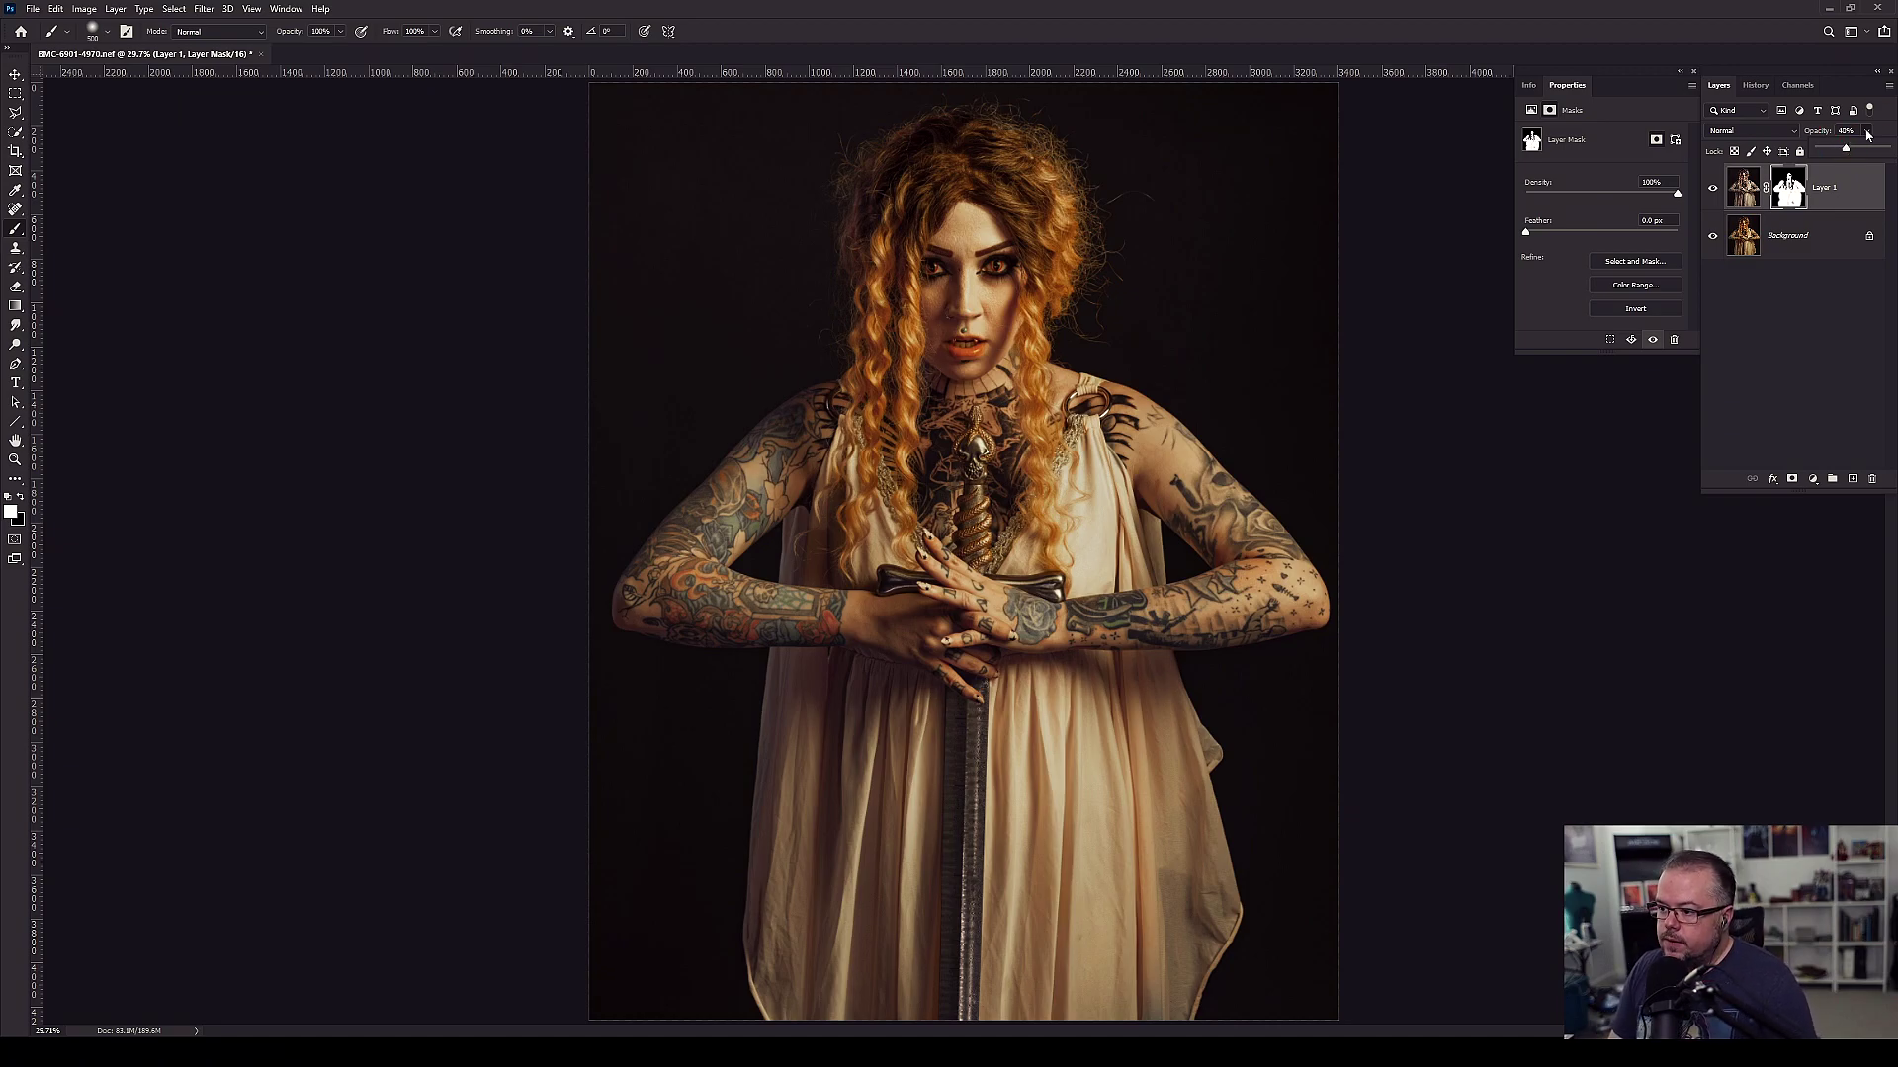
# - Display Layer 1's mask on its own and fill the dark gaps over the dress and below the hands with white
pyautogui.click(1785, 189)
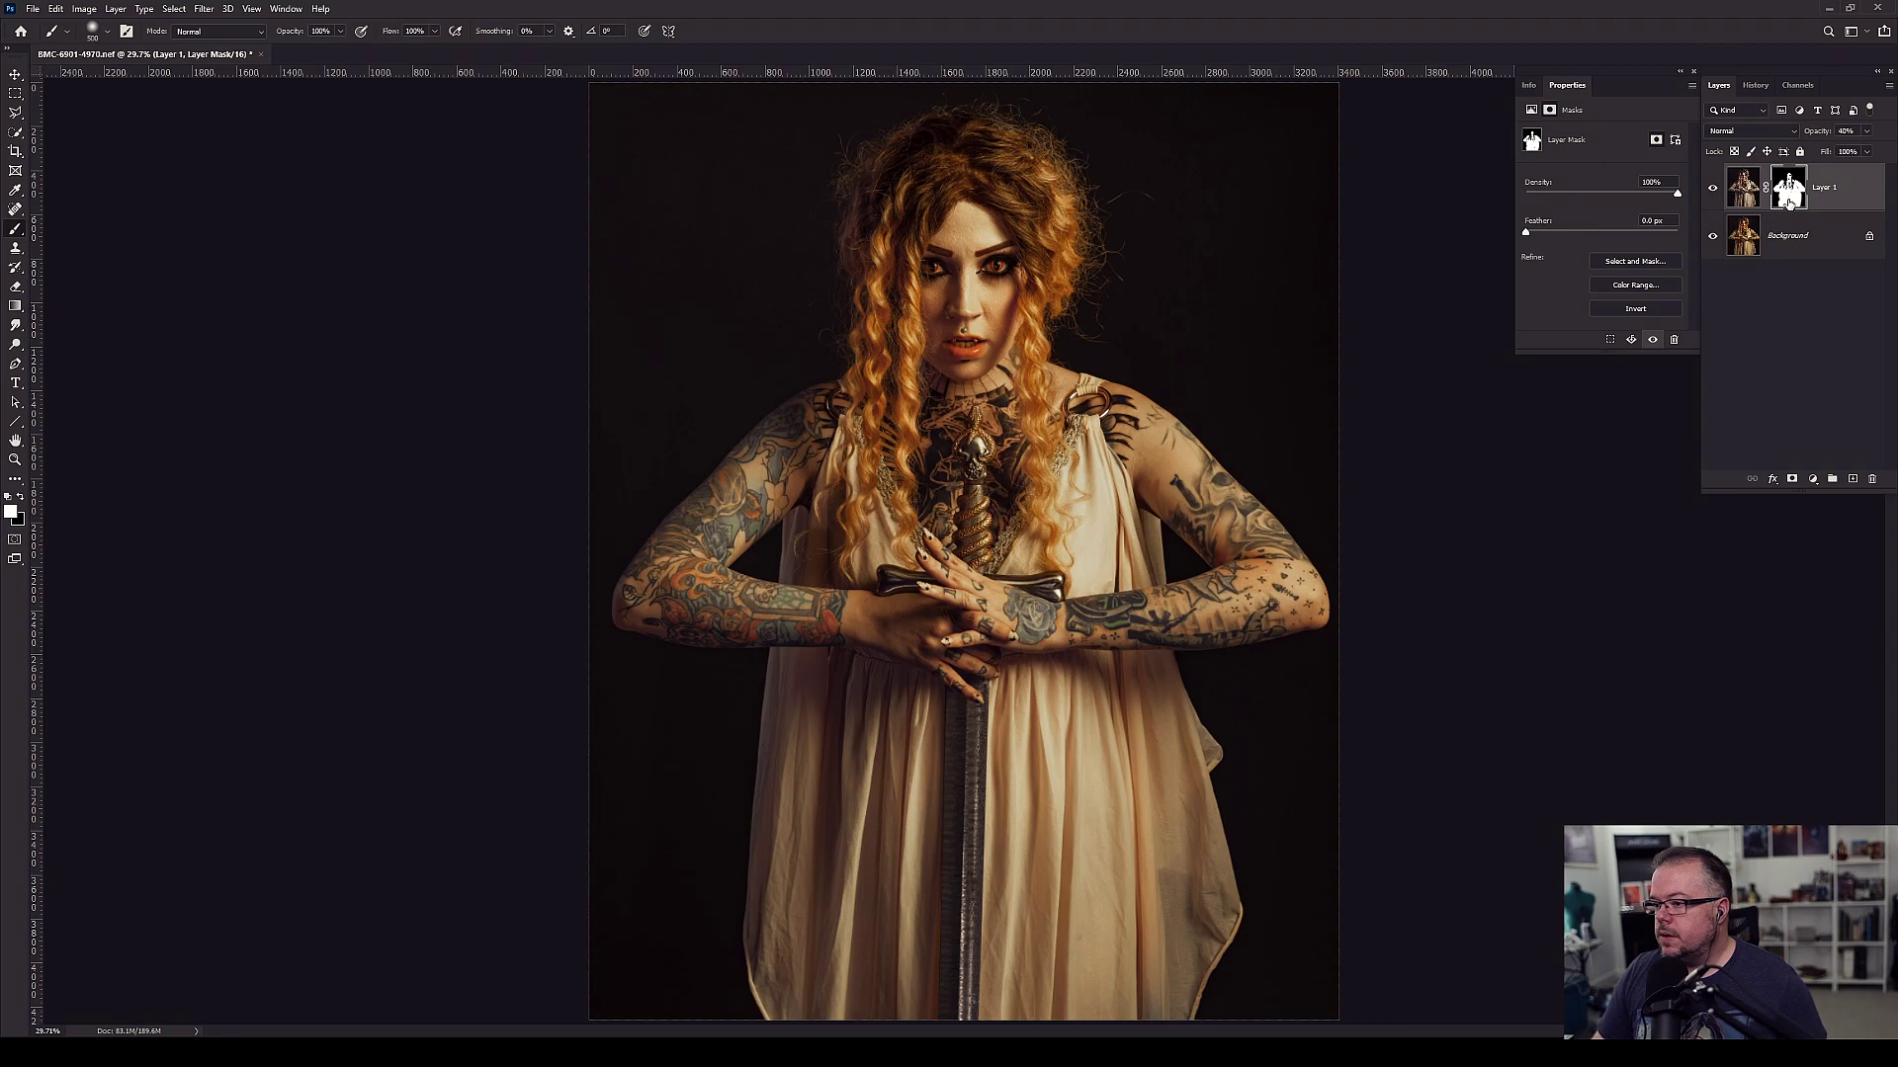
pyautogui.keyDown('alt'); pyautogui.click(1785, 202); pyautogui.keyUp('alt')
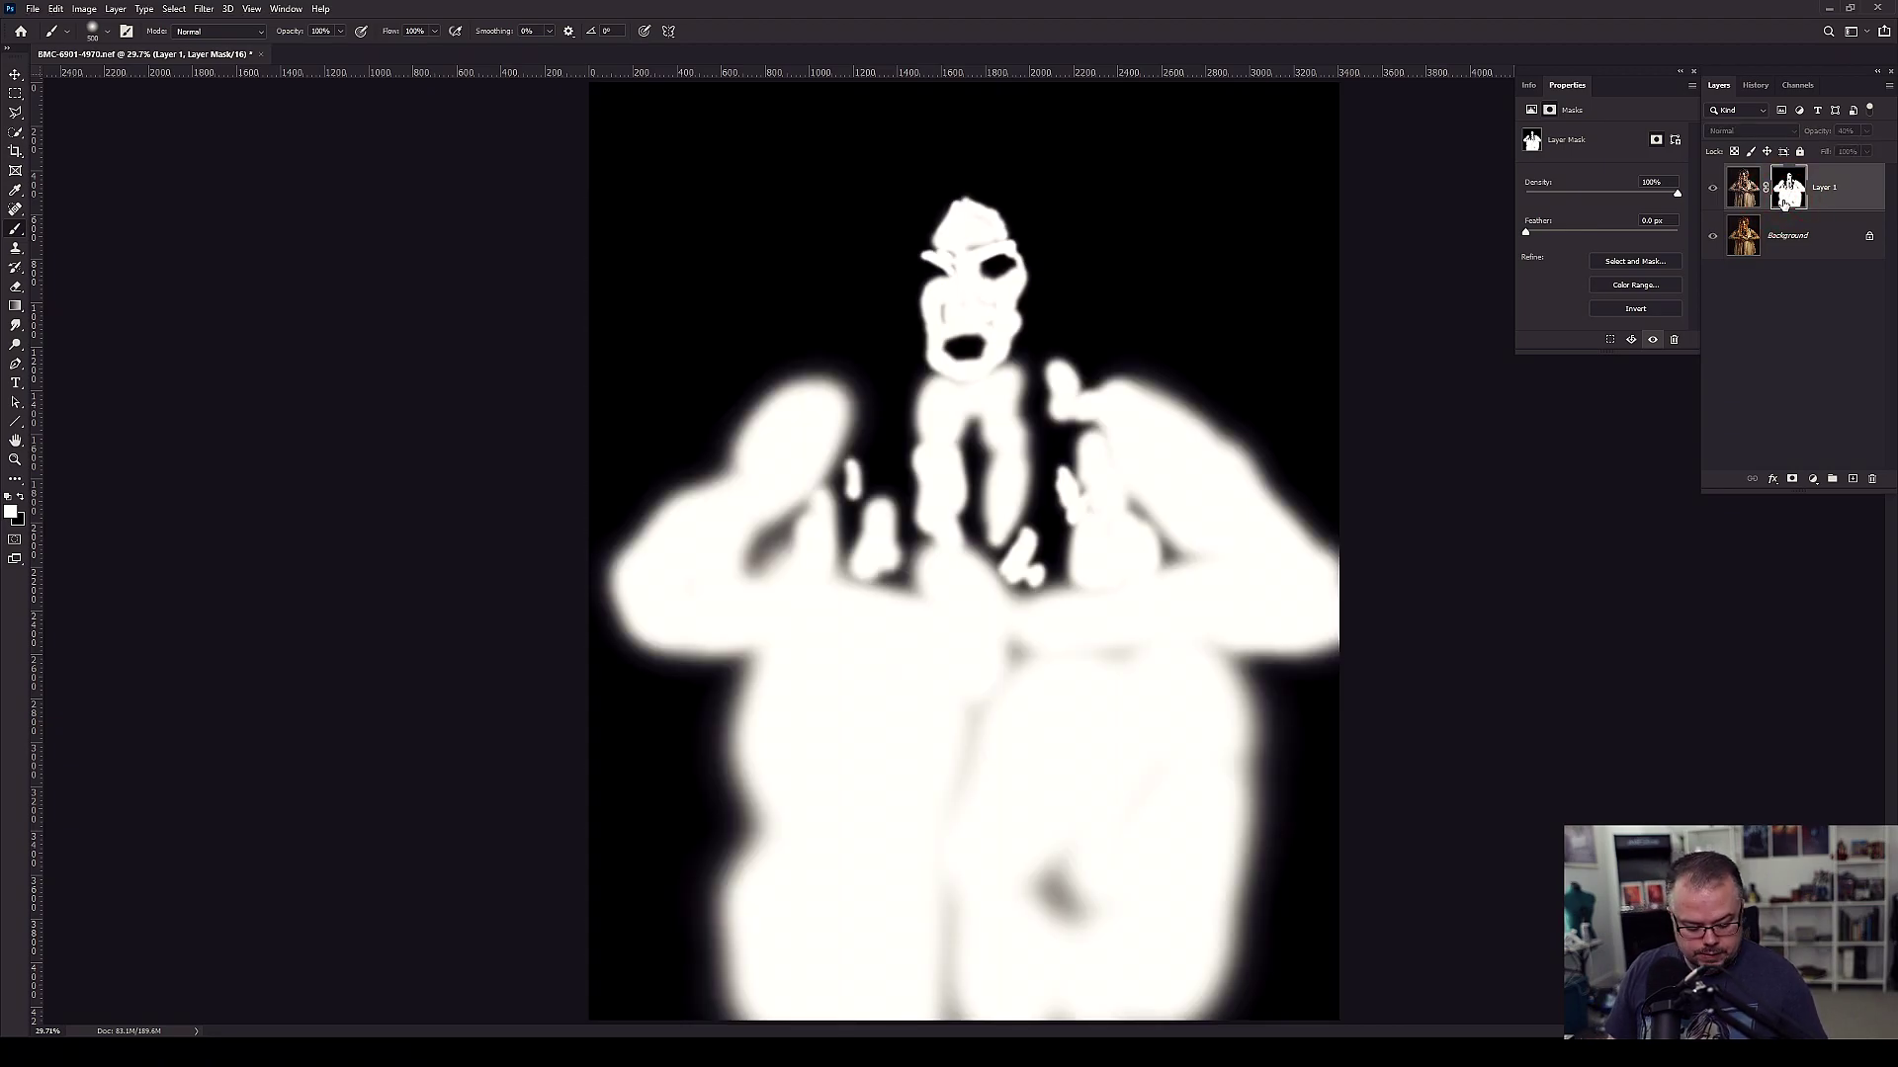
pyautogui.press('[')
pyautogui.moveTo(1174, 561)
pyautogui.mouseDown()
pyautogui.moveTo(1075, 639)
pyautogui.moveTo(1137, 634)
pyautogui.moveTo(985, 730)
pyautogui.mouseUp()
pyautogui.press(']')
pyautogui.press(']')
pyautogui.press(']')
pyautogui.moveTo(973, 820)
pyautogui.mouseDown()
pyautogui.moveTo(965, 936)
pyautogui.moveTo(1094, 928)
pyautogui.mouseUp()
pyautogui.moveTo(800, 793); pyautogui.dragTo(847, 974)
# - Fill the gap beside the arm on the image's left using a smaller white brush, and return to the normal image view
pyautogui.press('[')
pyautogui.press('[')
pyautogui.press('[')
pyautogui.press('[')
pyautogui.press('[')
pyautogui.moveTo(779, 539)
pyautogui.mouseDown()
pyautogui.moveTo(758, 563)
pyautogui.moveTo(778, 543)
pyautogui.mouseUp()
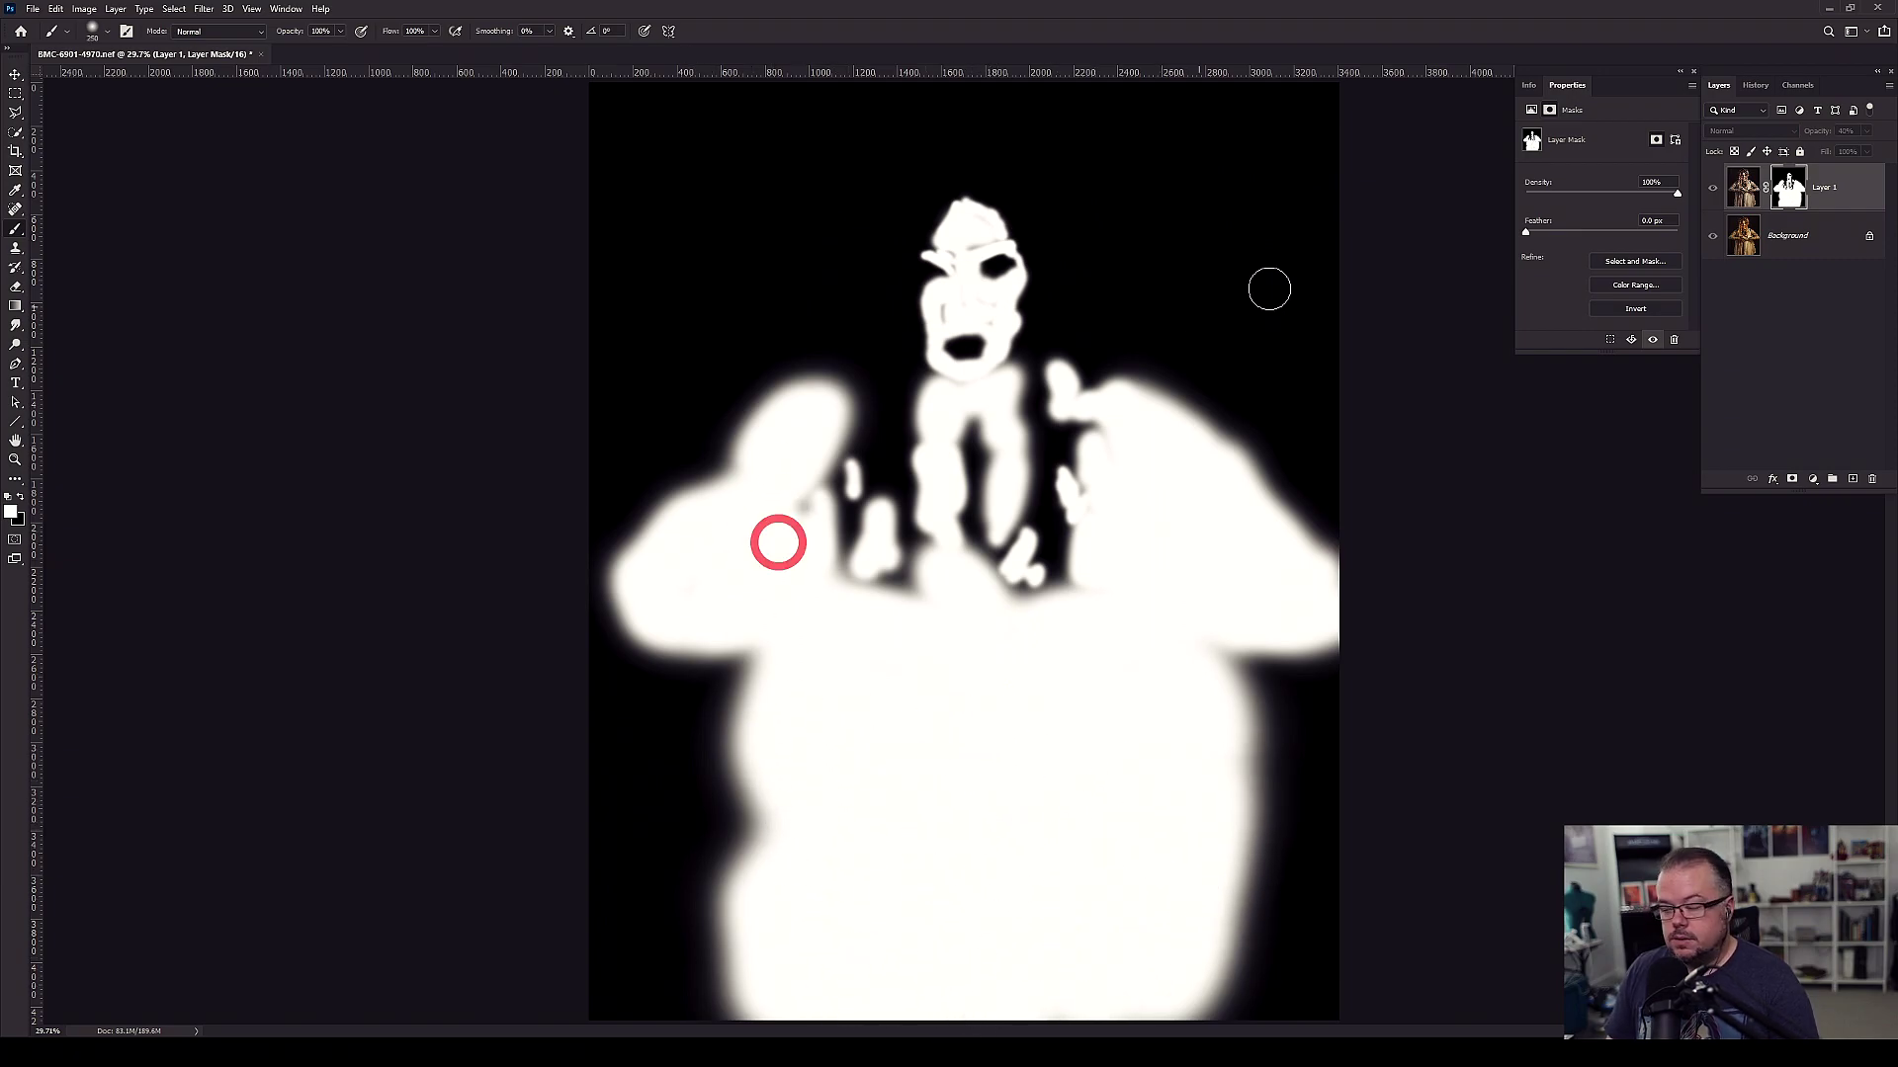
pyautogui.keyDown('alt'); pyautogui.click(1796, 191); pyautogui.keyUp('alt')
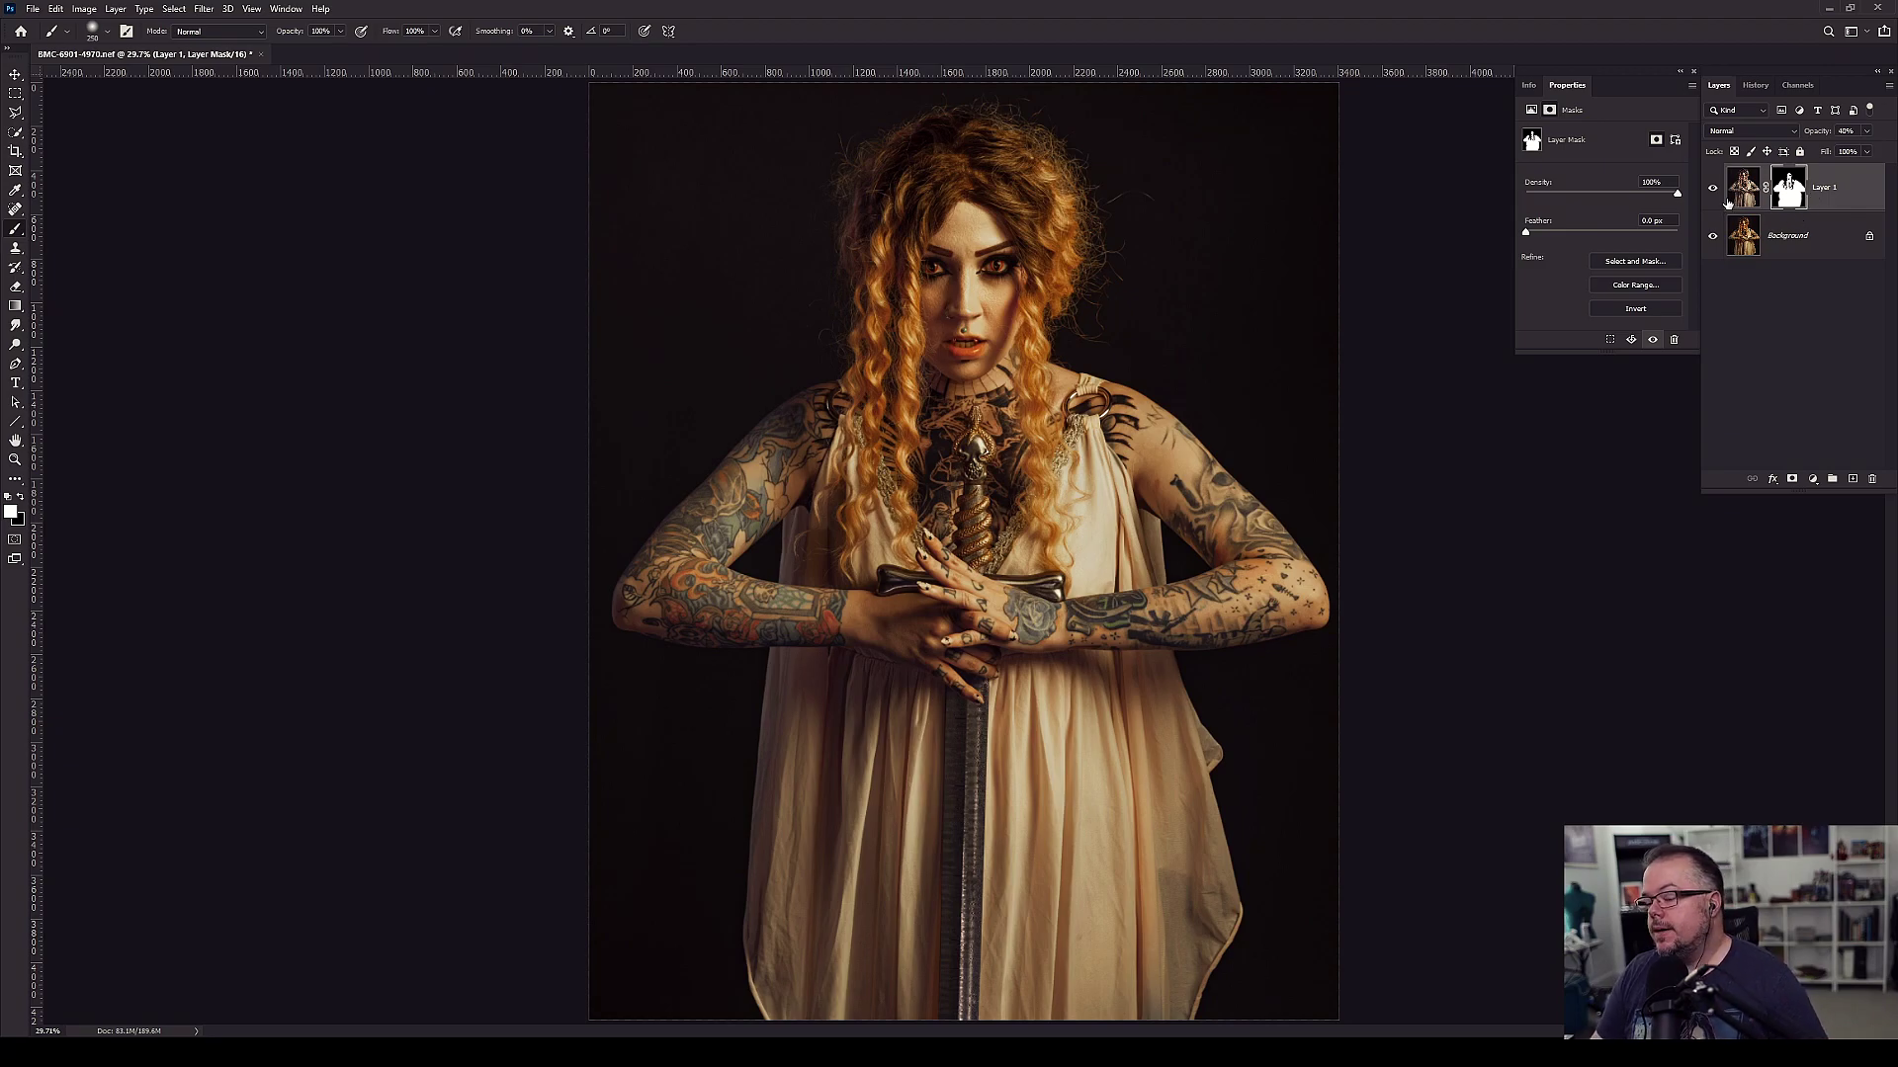
# - Lower Layer 1's opacity slightly and compare the image with the layer hidden and shown
pyautogui.click(1866, 131)
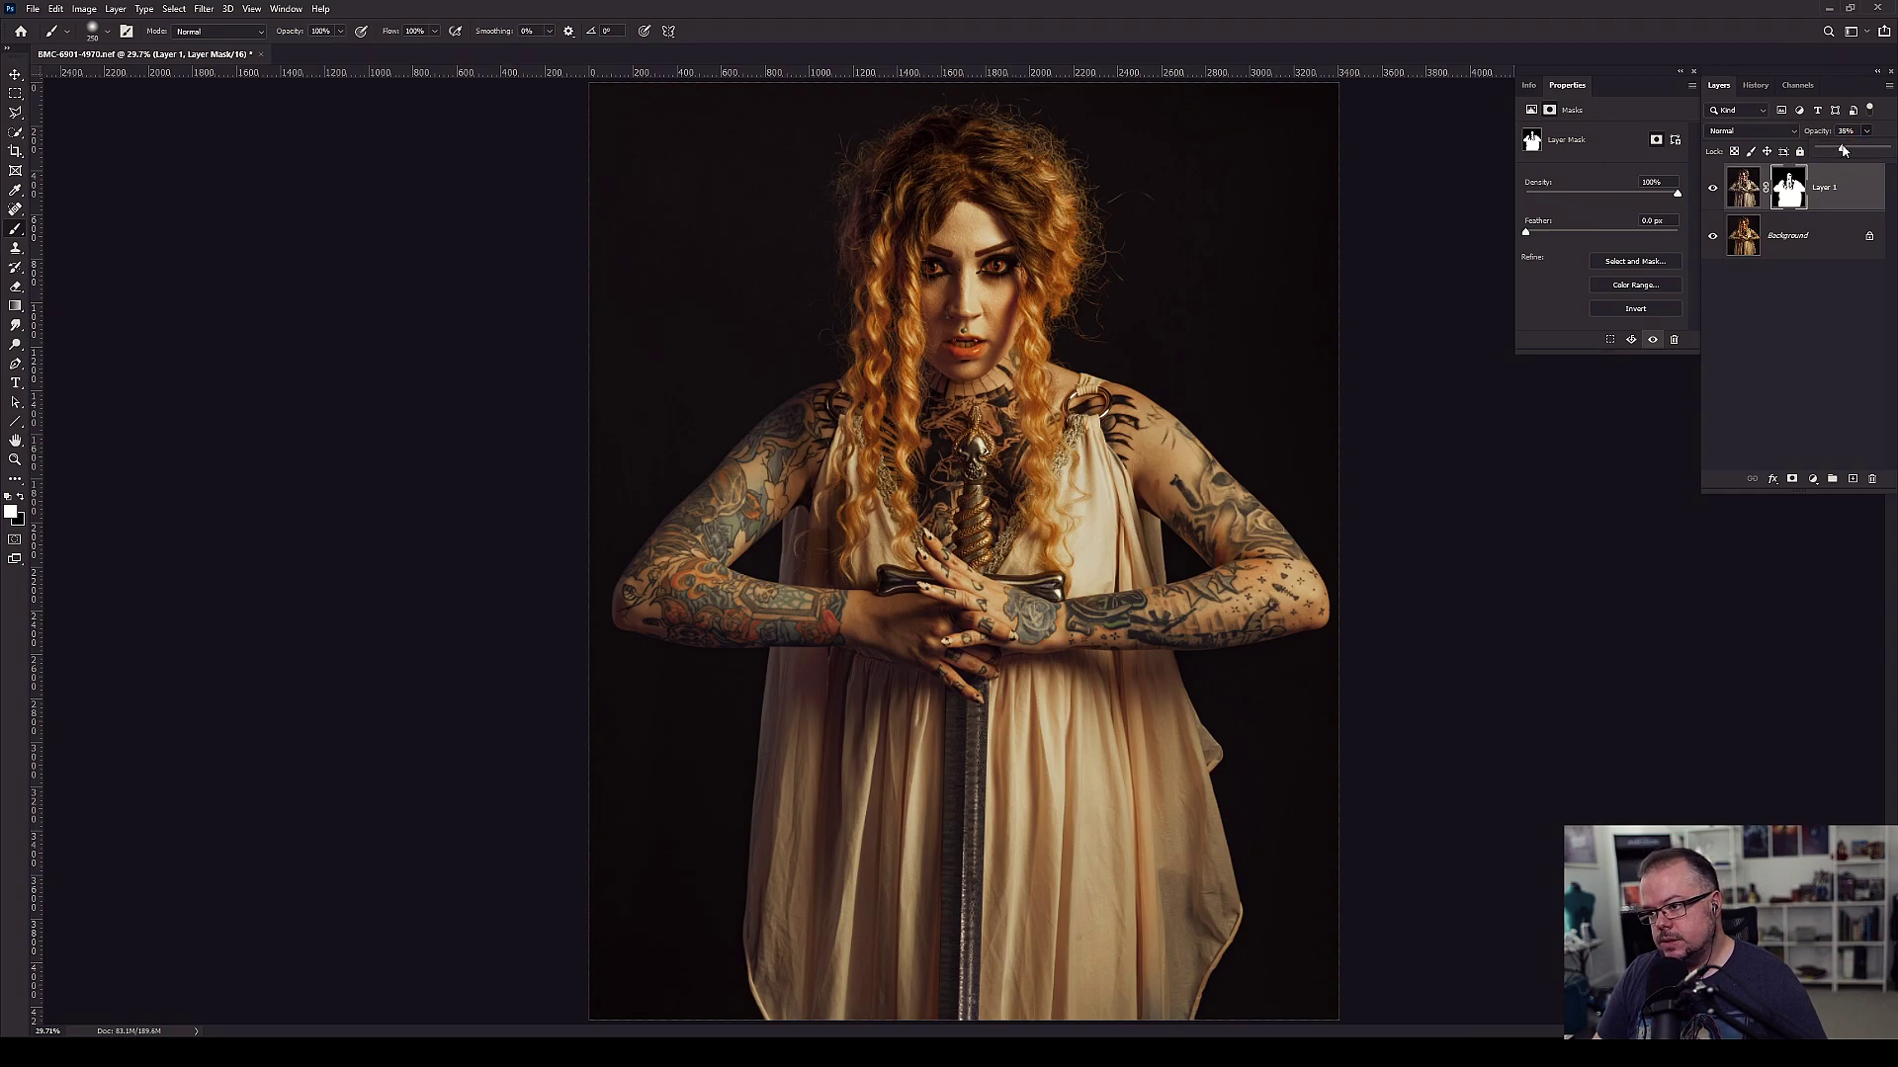
pyautogui.click(1716, 186)
pyautogui.click(1715, 187)
pyautogui.click(1716, 187)
pyautogui.click(1715, 186)
pyautogui.click(1716, 187)
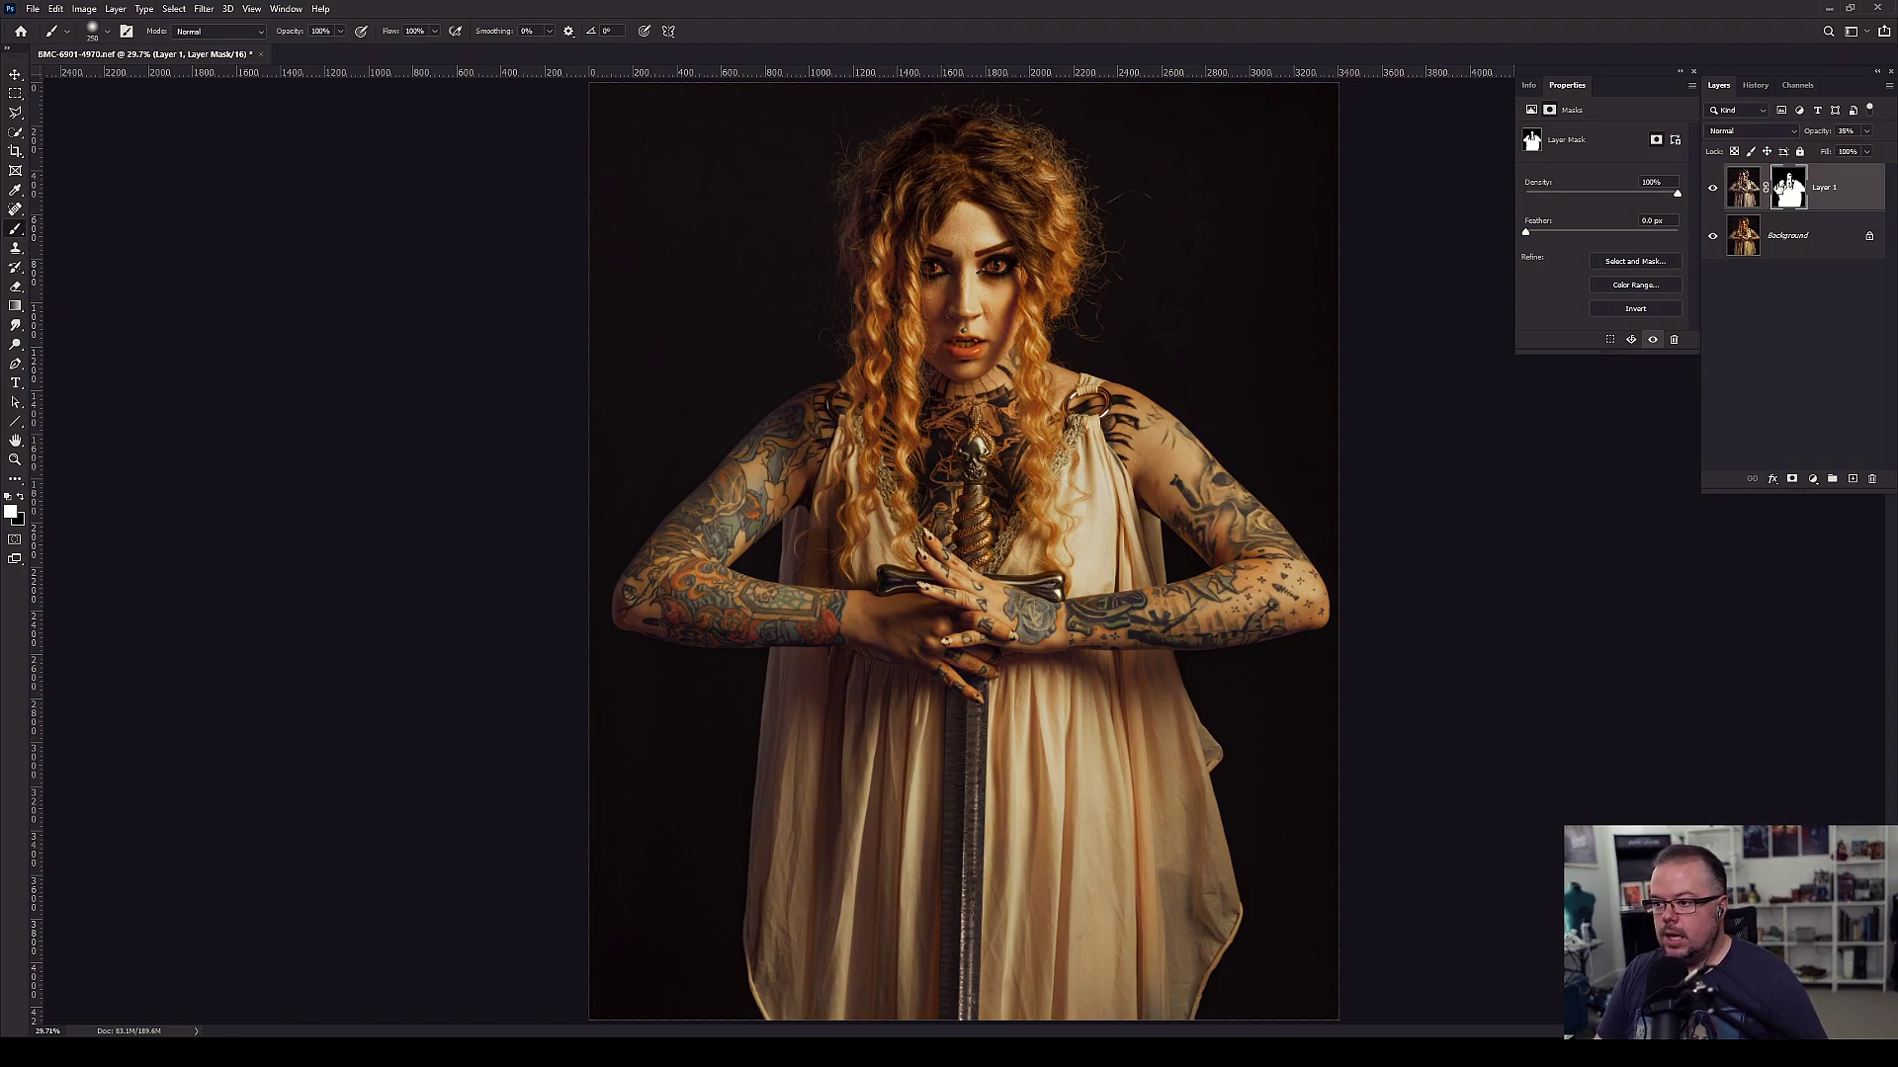
# - Set the brush flow to 10% and paint black with an enlarged brush on Layer 1's mask over both tattooed arms
pyautogui.hotkey('shift', '1')
pyautogui.press(']')
pyautogui.press('x')
pyautogui.press(']')
pyautogui.press(']')
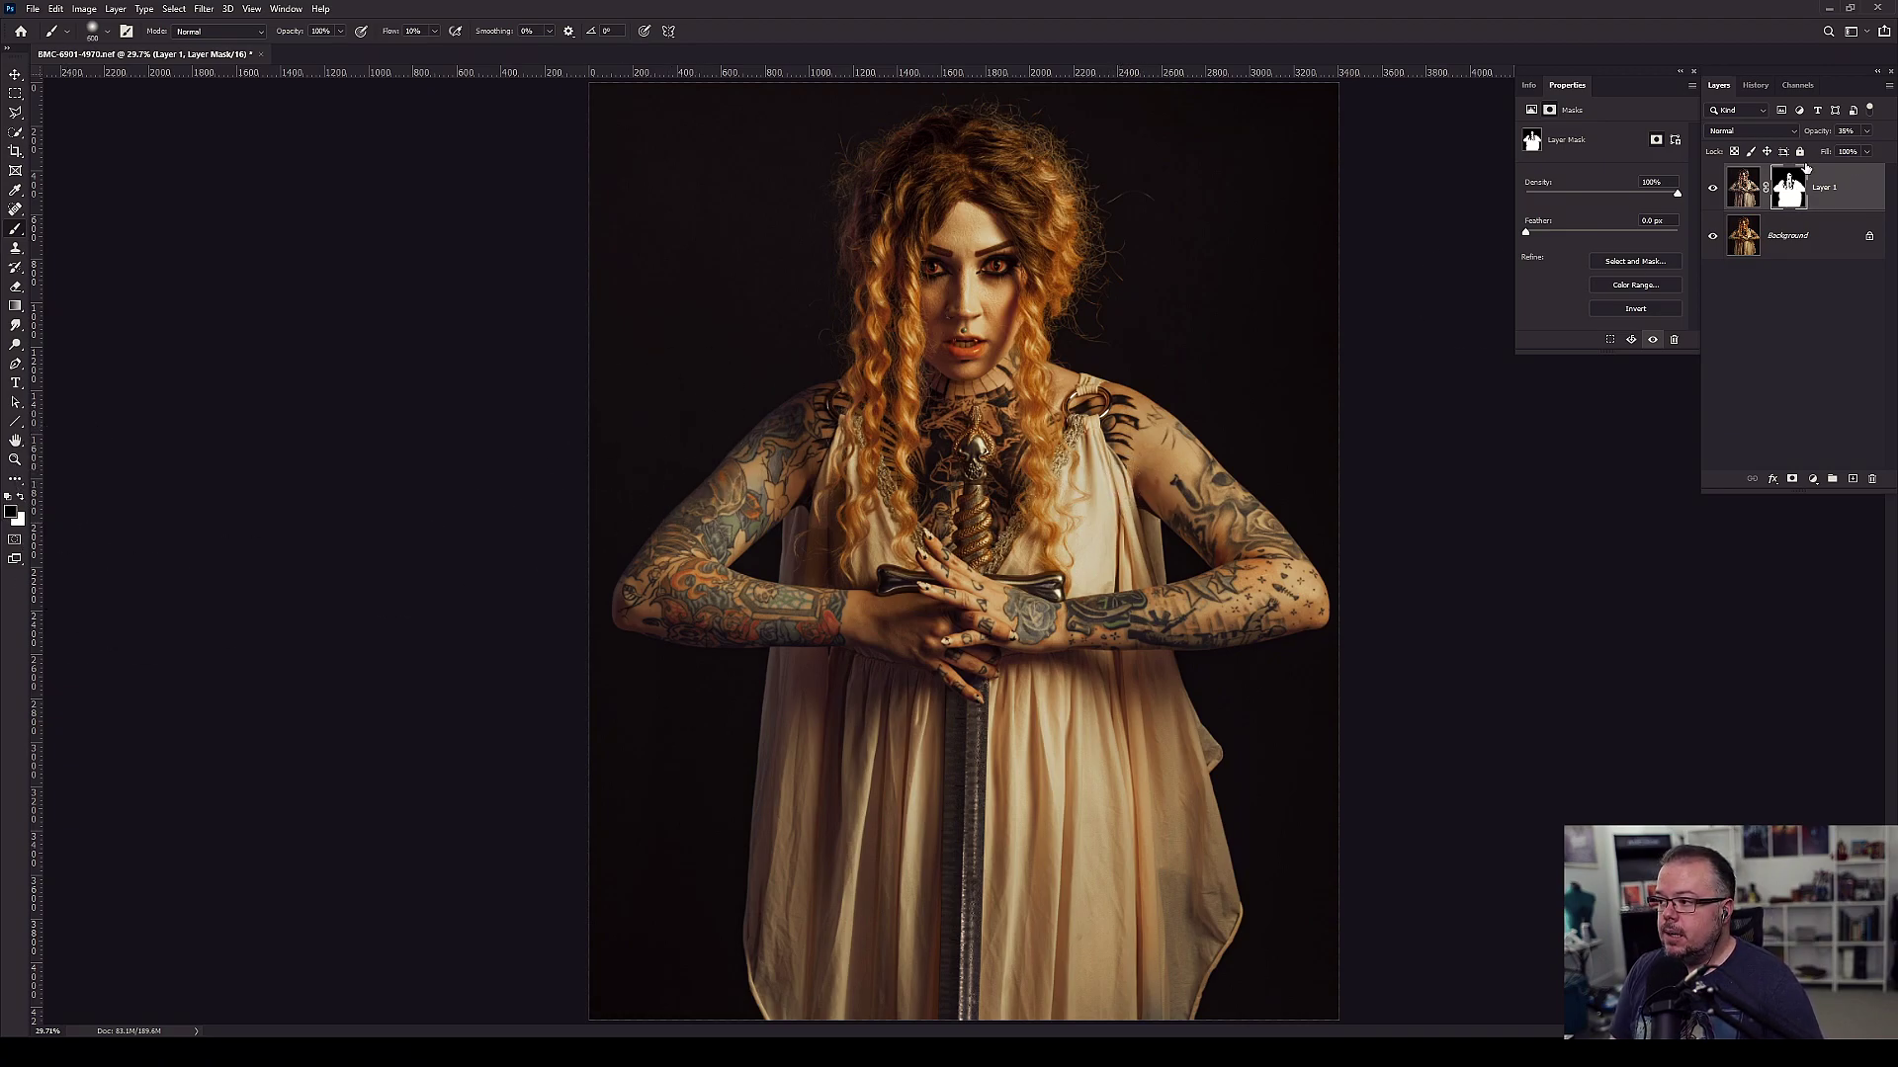
pyautogui.moveTo(763, 476)
pyautogui.mouseDown()
pyautogui.moveTo(800, 404)
pyautogui.moveTo(675, 578)
pyautogui.moveTo(890, 631)
pyautogui.mouseUp()
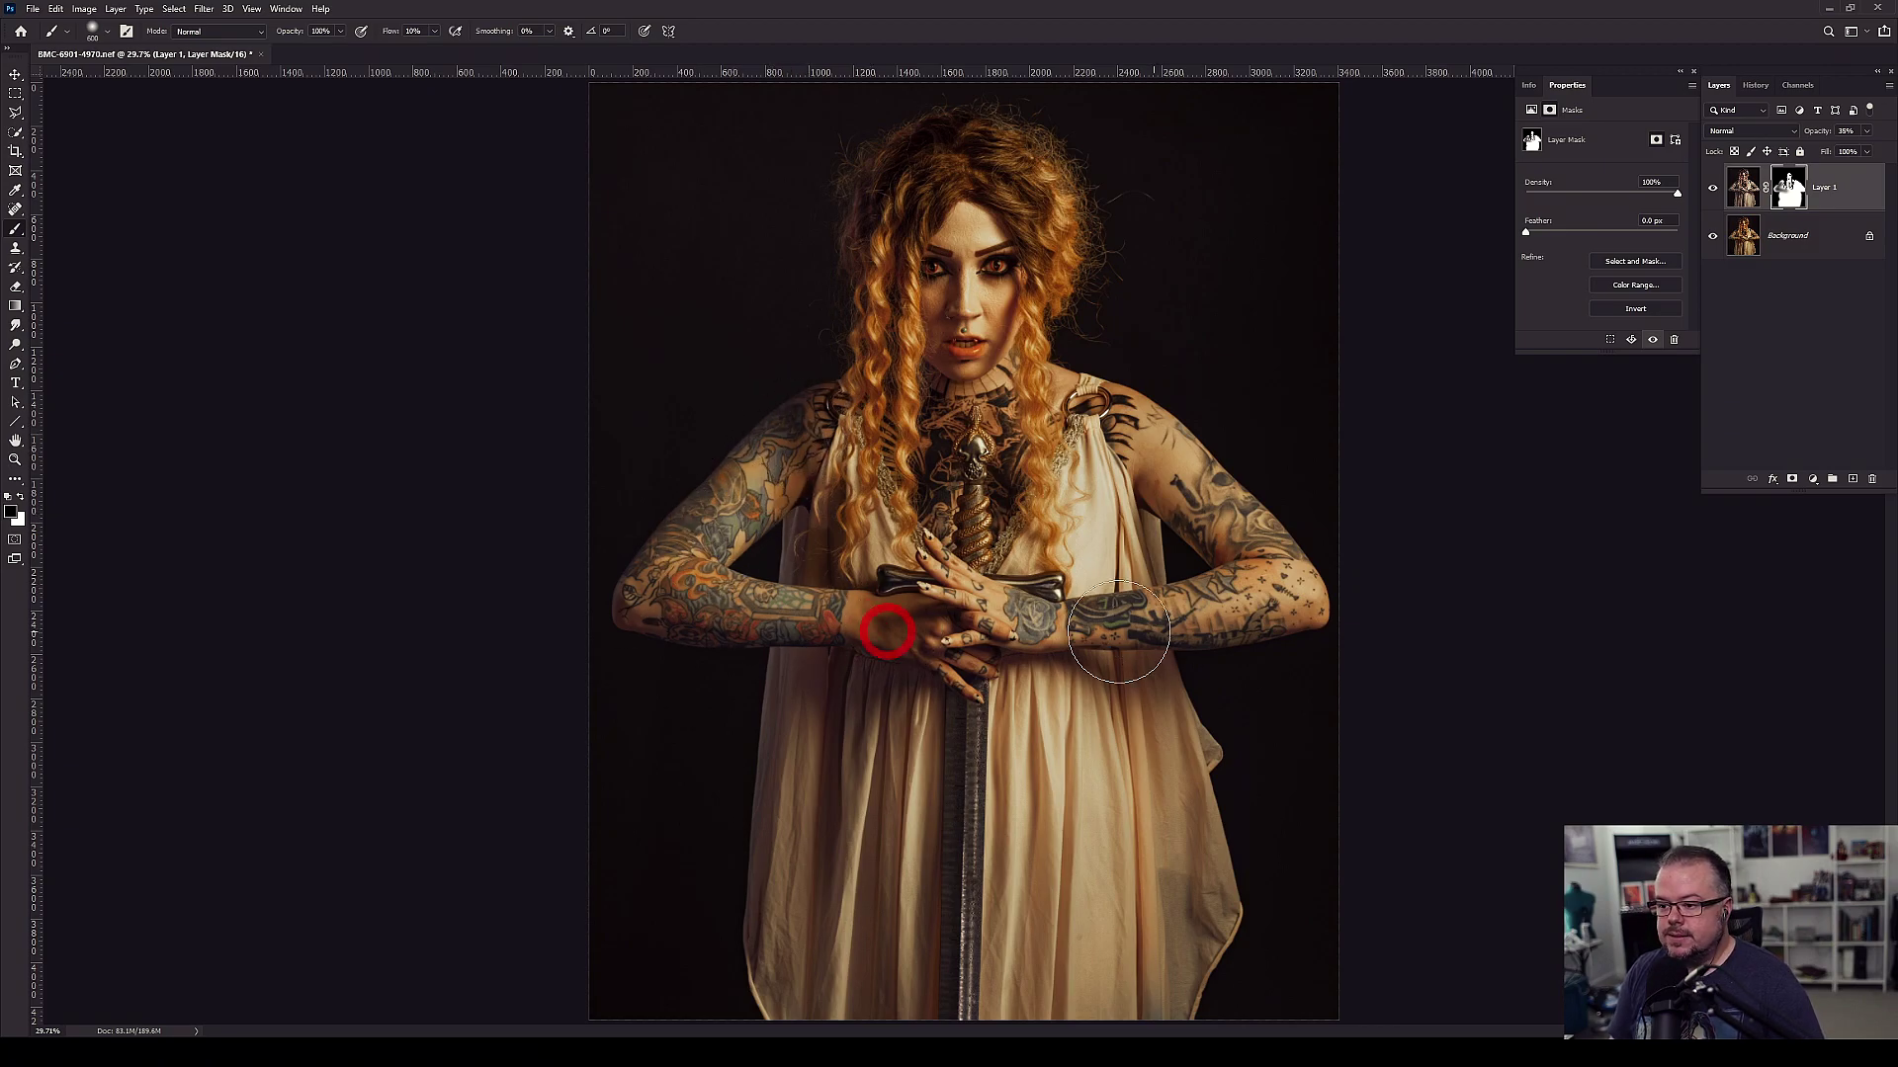
pyautogui.moveTo(1124, 635); pyautogui.dragTo(1241, 550)
# - Soften Layer 1's mask over the chest, hands and dress with low-flow black strokes, varying the brush size
pyautogui.press('[')
pyautogui.press('[')
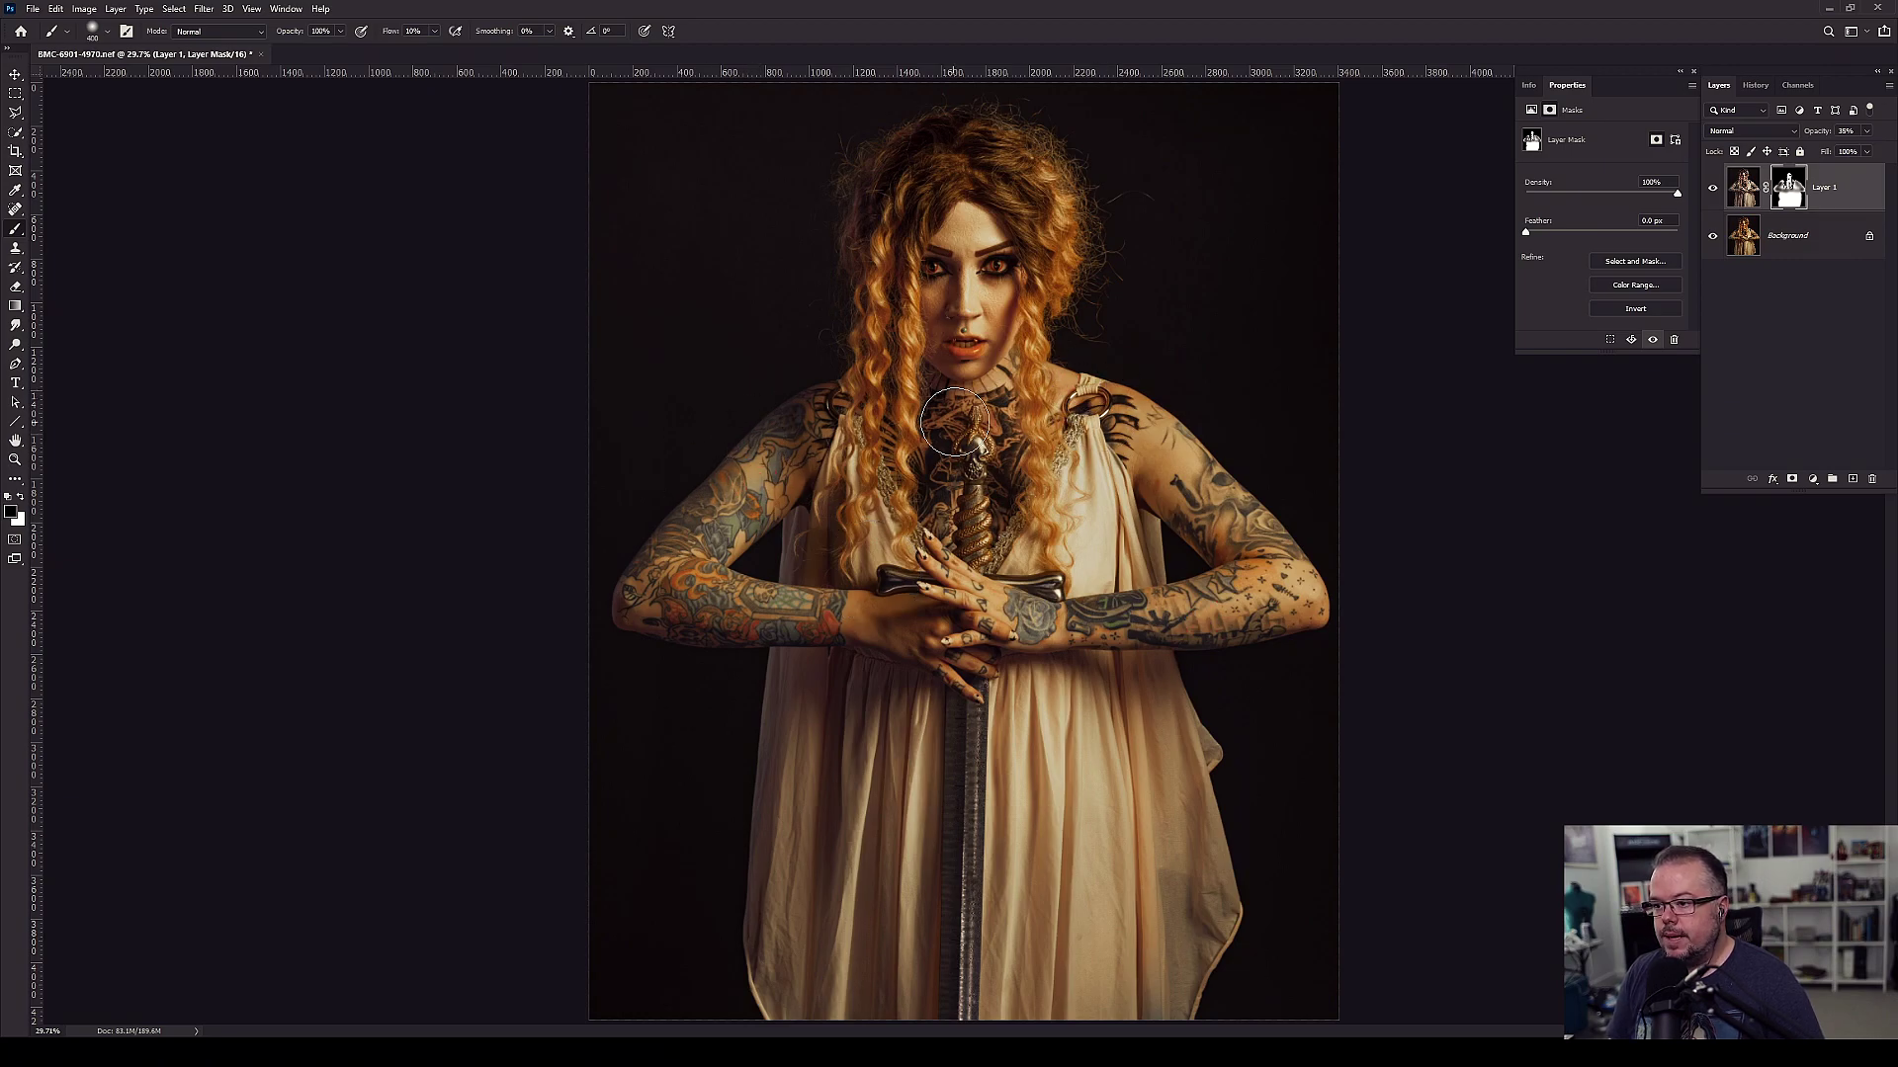
pyautogui.press(']')
pyautogui.press(']')
pyautogui.press(']')
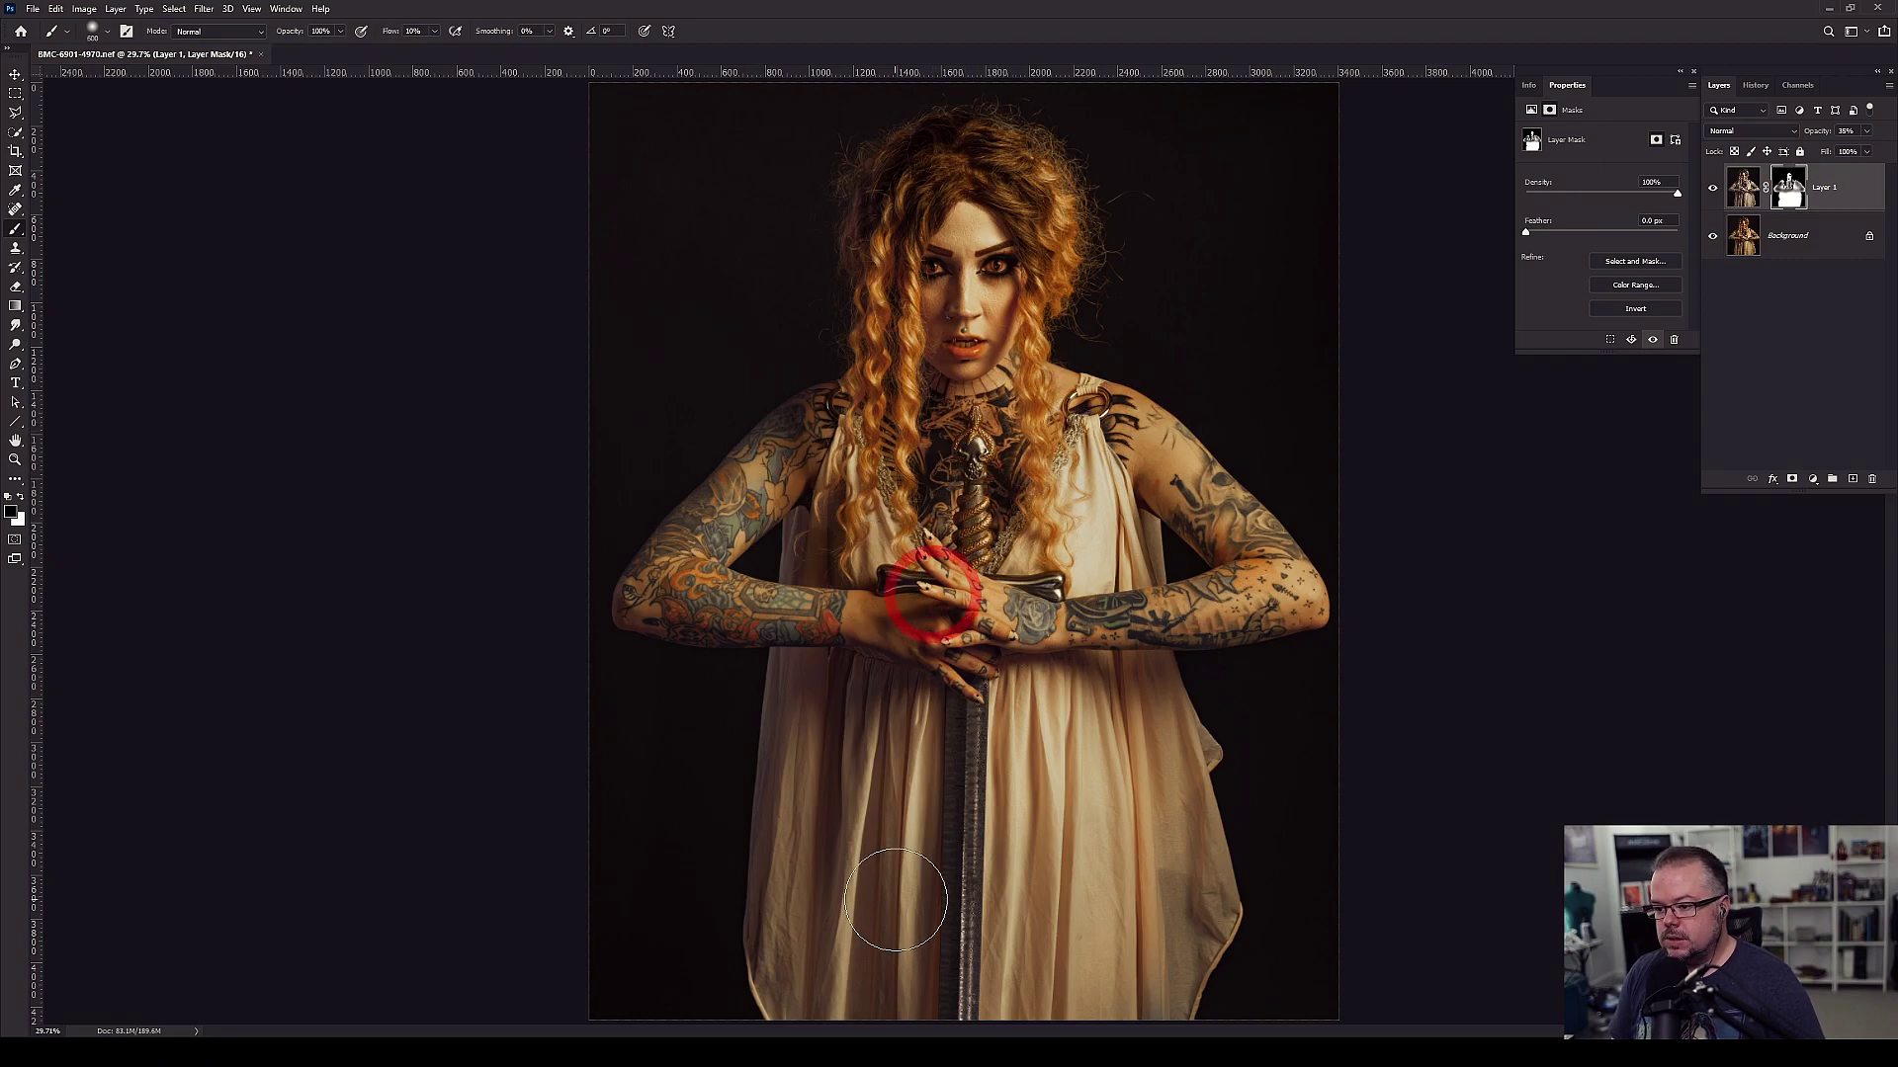
pyautogui.moveTo(1087, 504)
pyautogui.mouseDown()
pyautogui.moveTo(1113, 550)
pyautogui.moveTo(830, 547)
pyautogui.mouseUp()
pyautogui.press('[')
pyautogui.press('[')
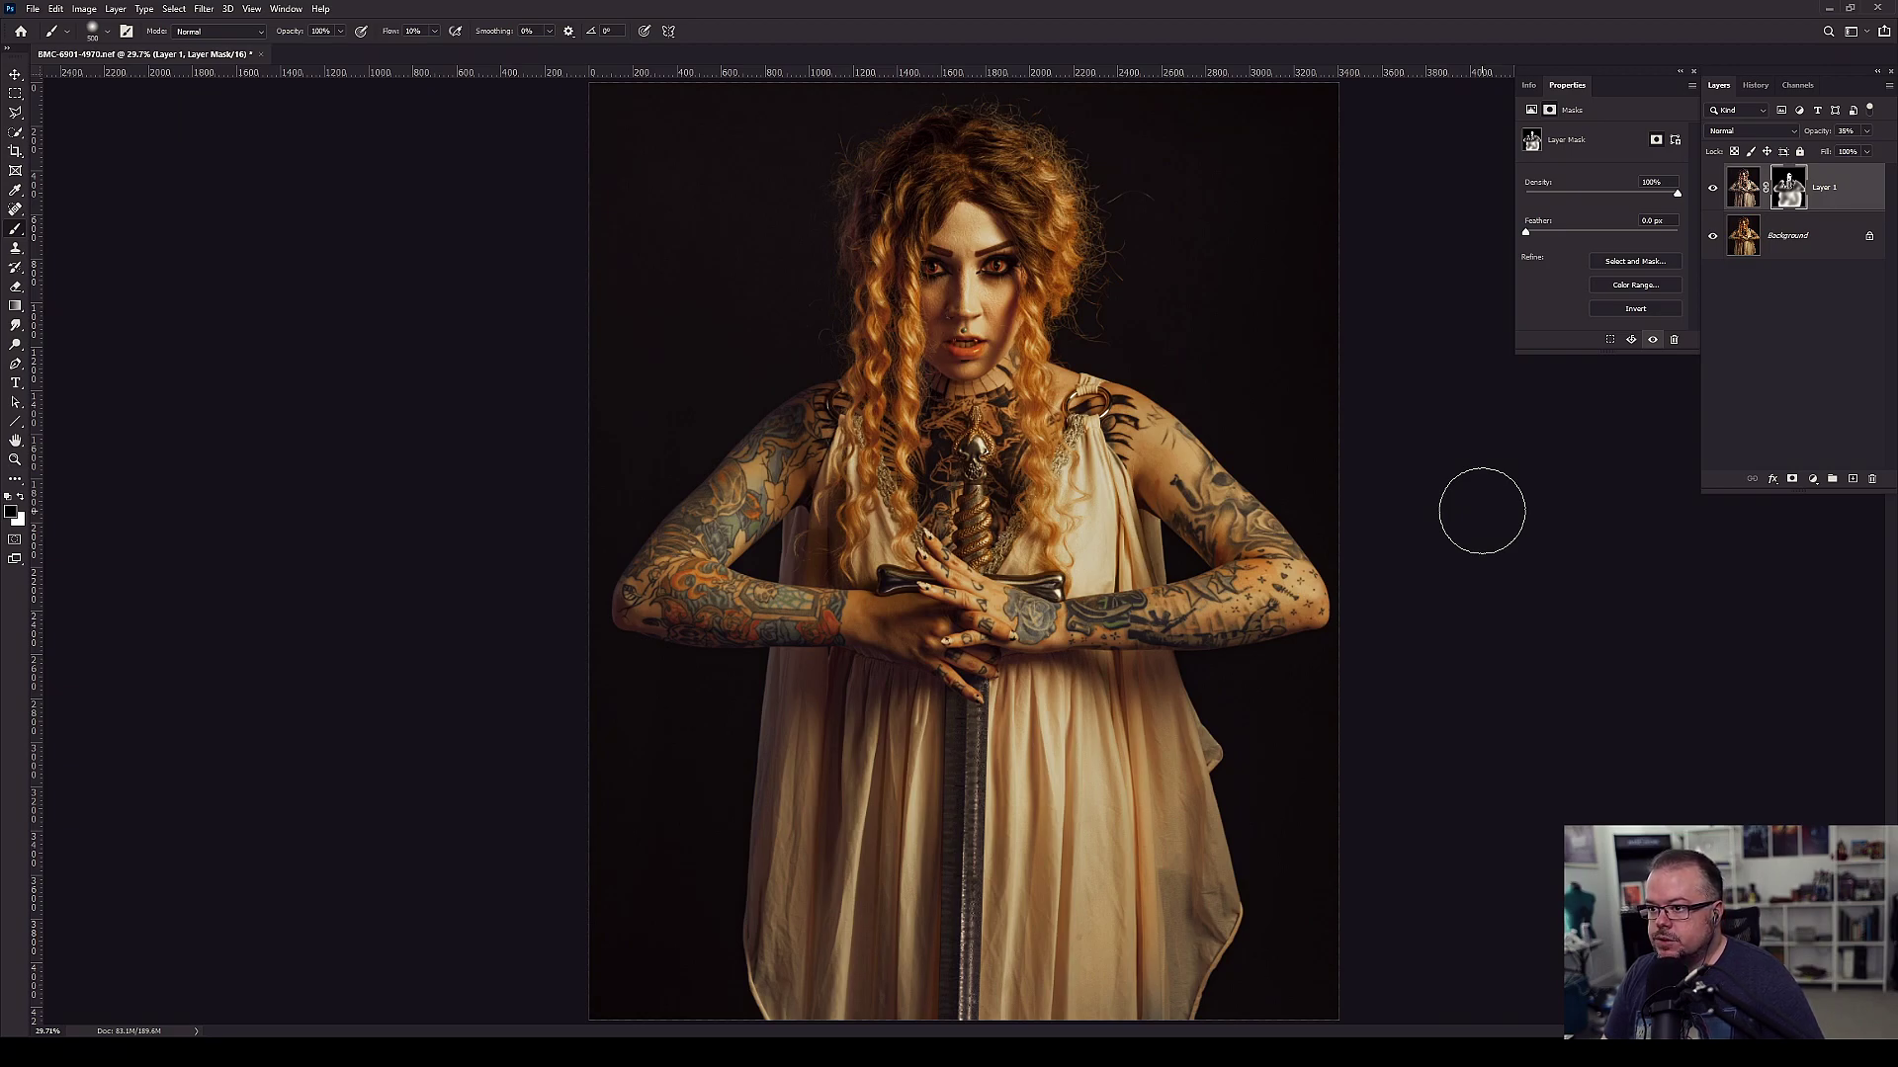
# - Dismiss the frequency separation message and apply the Median noise filter to the color layer
pyautogui.press('Delete')
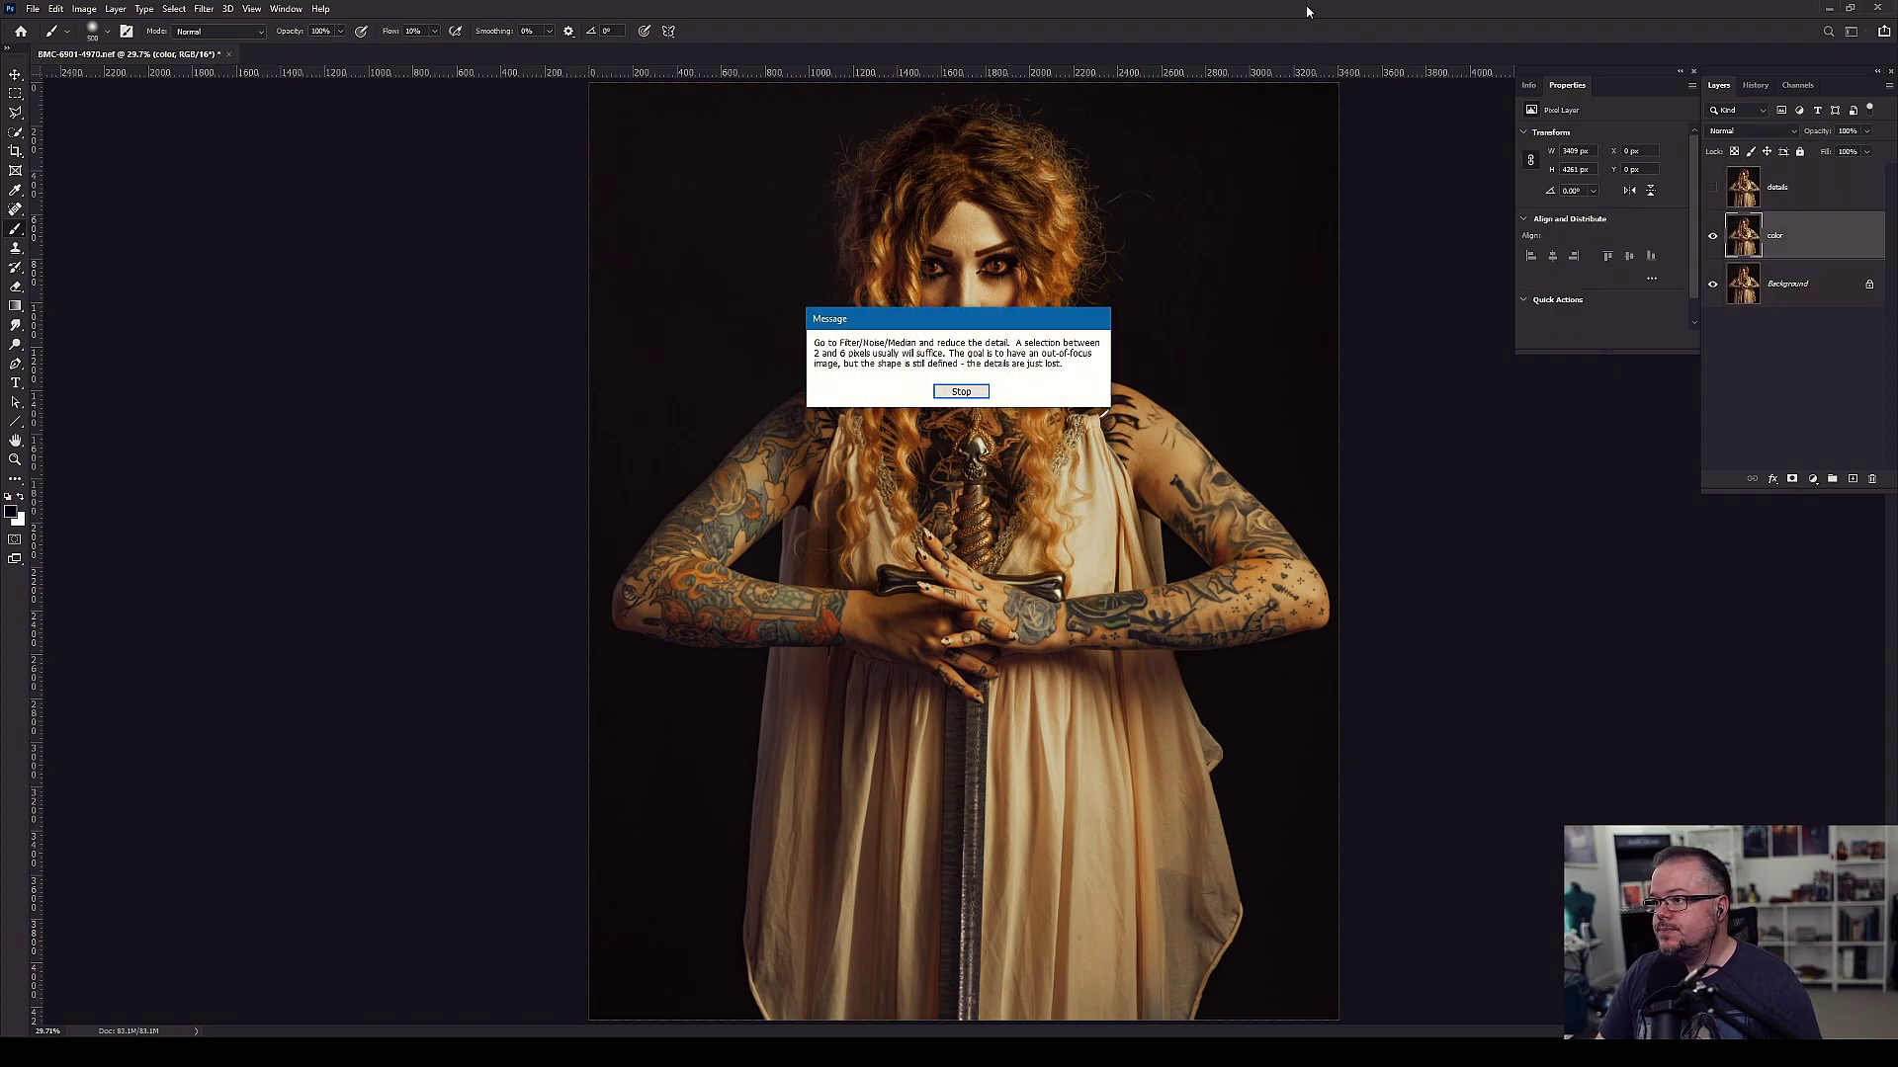
pyautogui.click(958, 388)
pyautogui.click(203, 9)
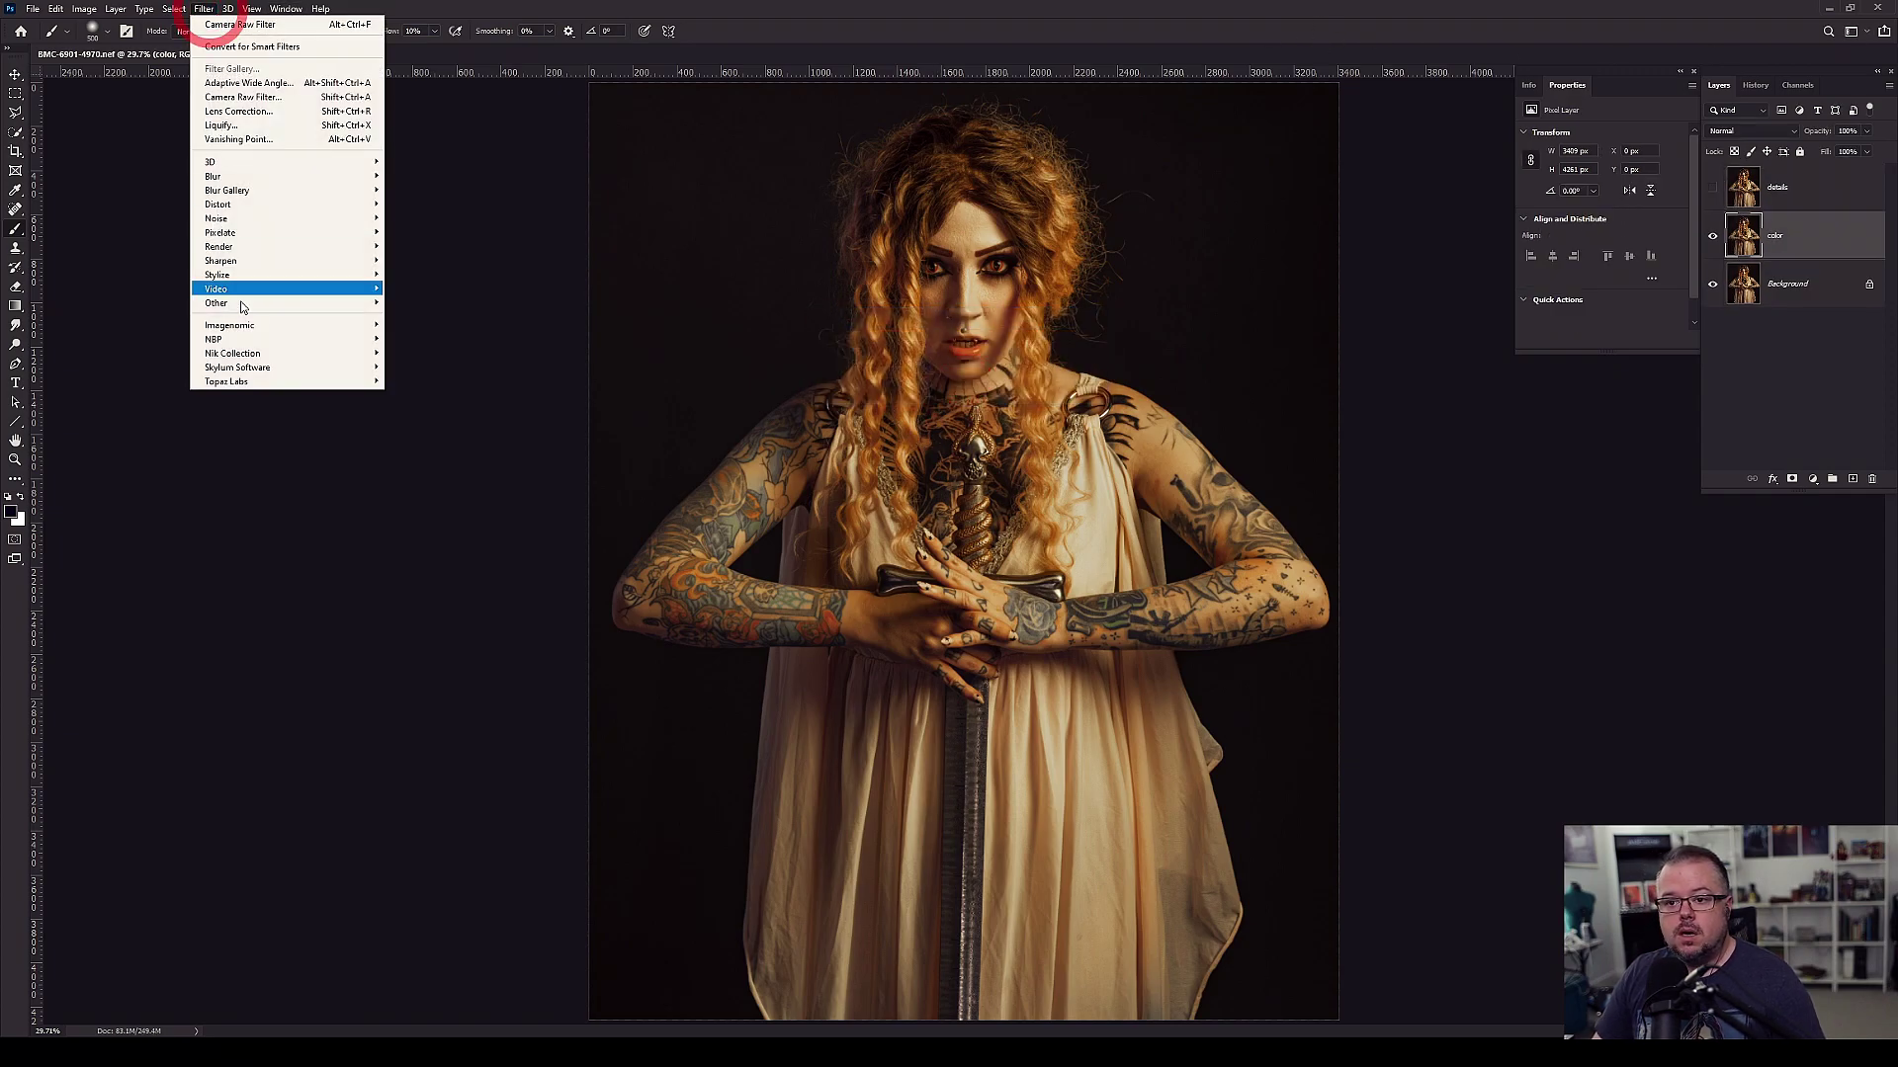
pyautogui.moveTo(356, 219)
pyautogui.click(413, 260)
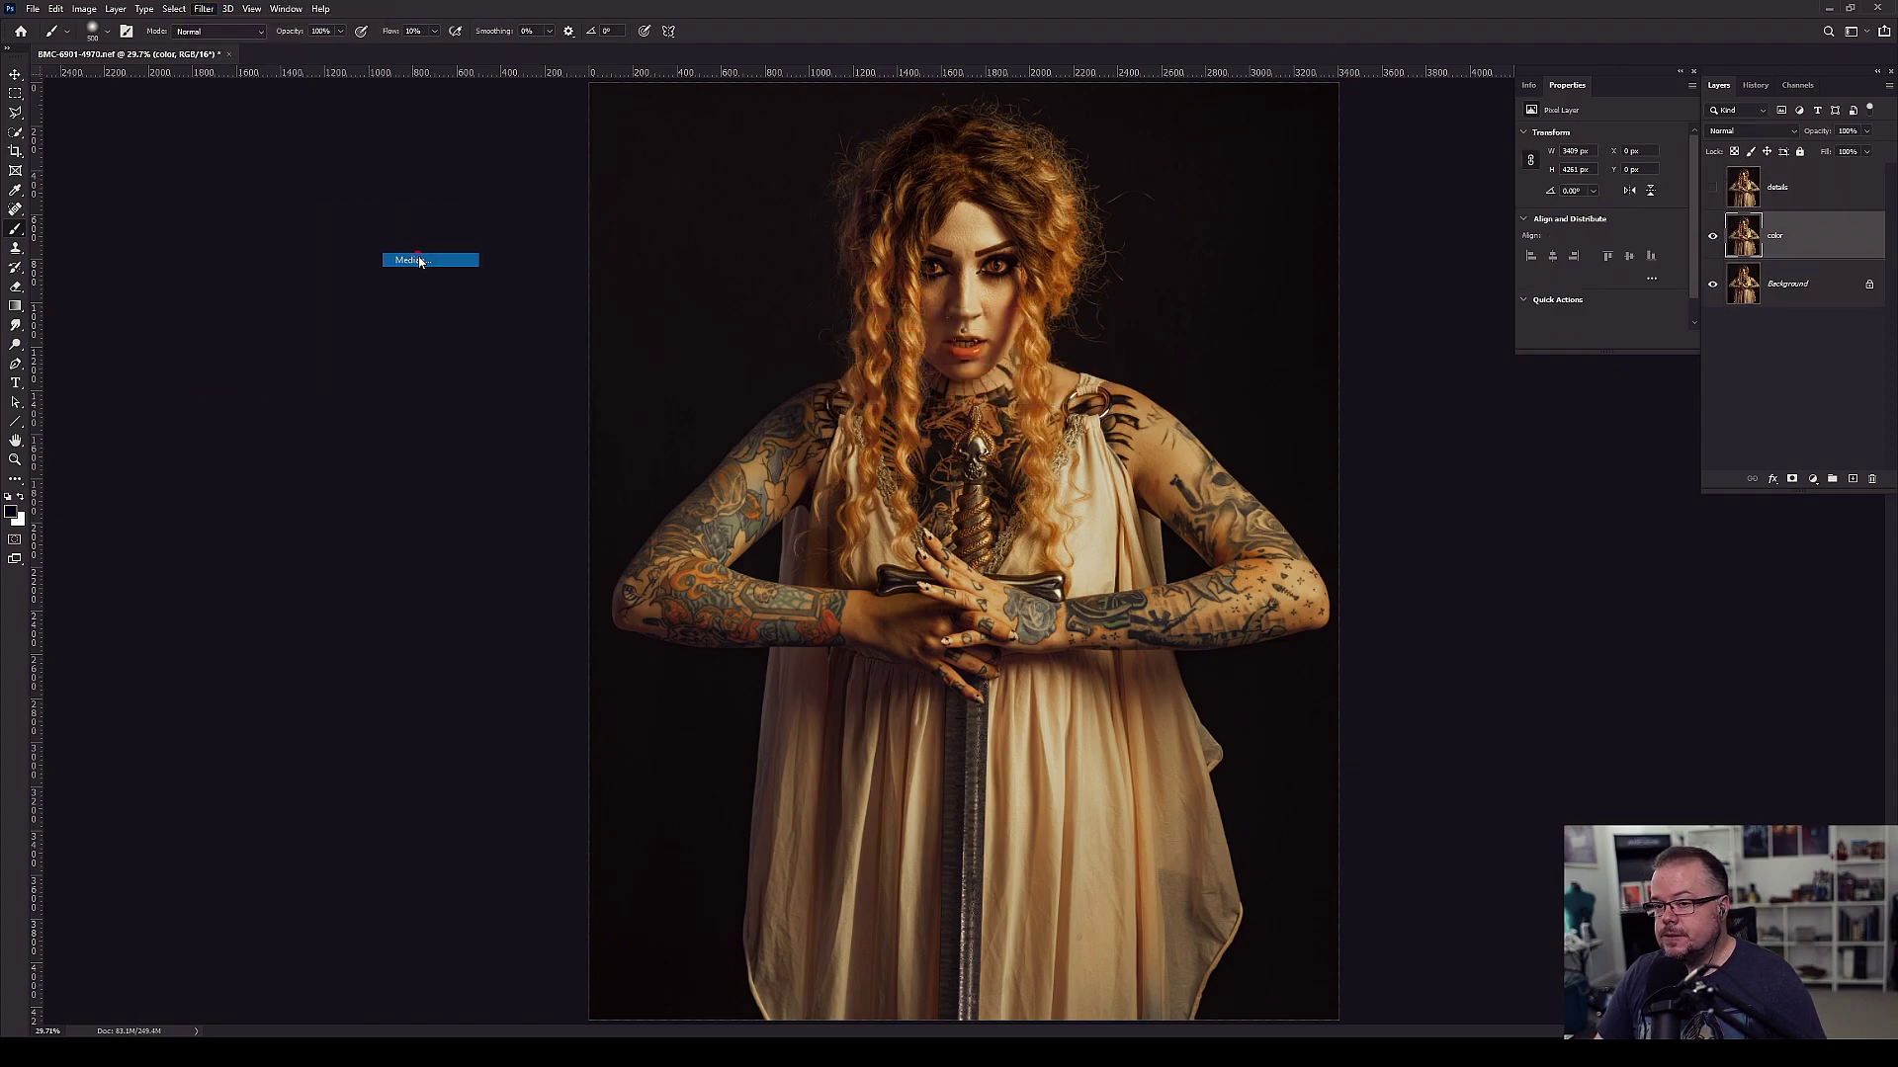
pyautogui.click(1017, 274)
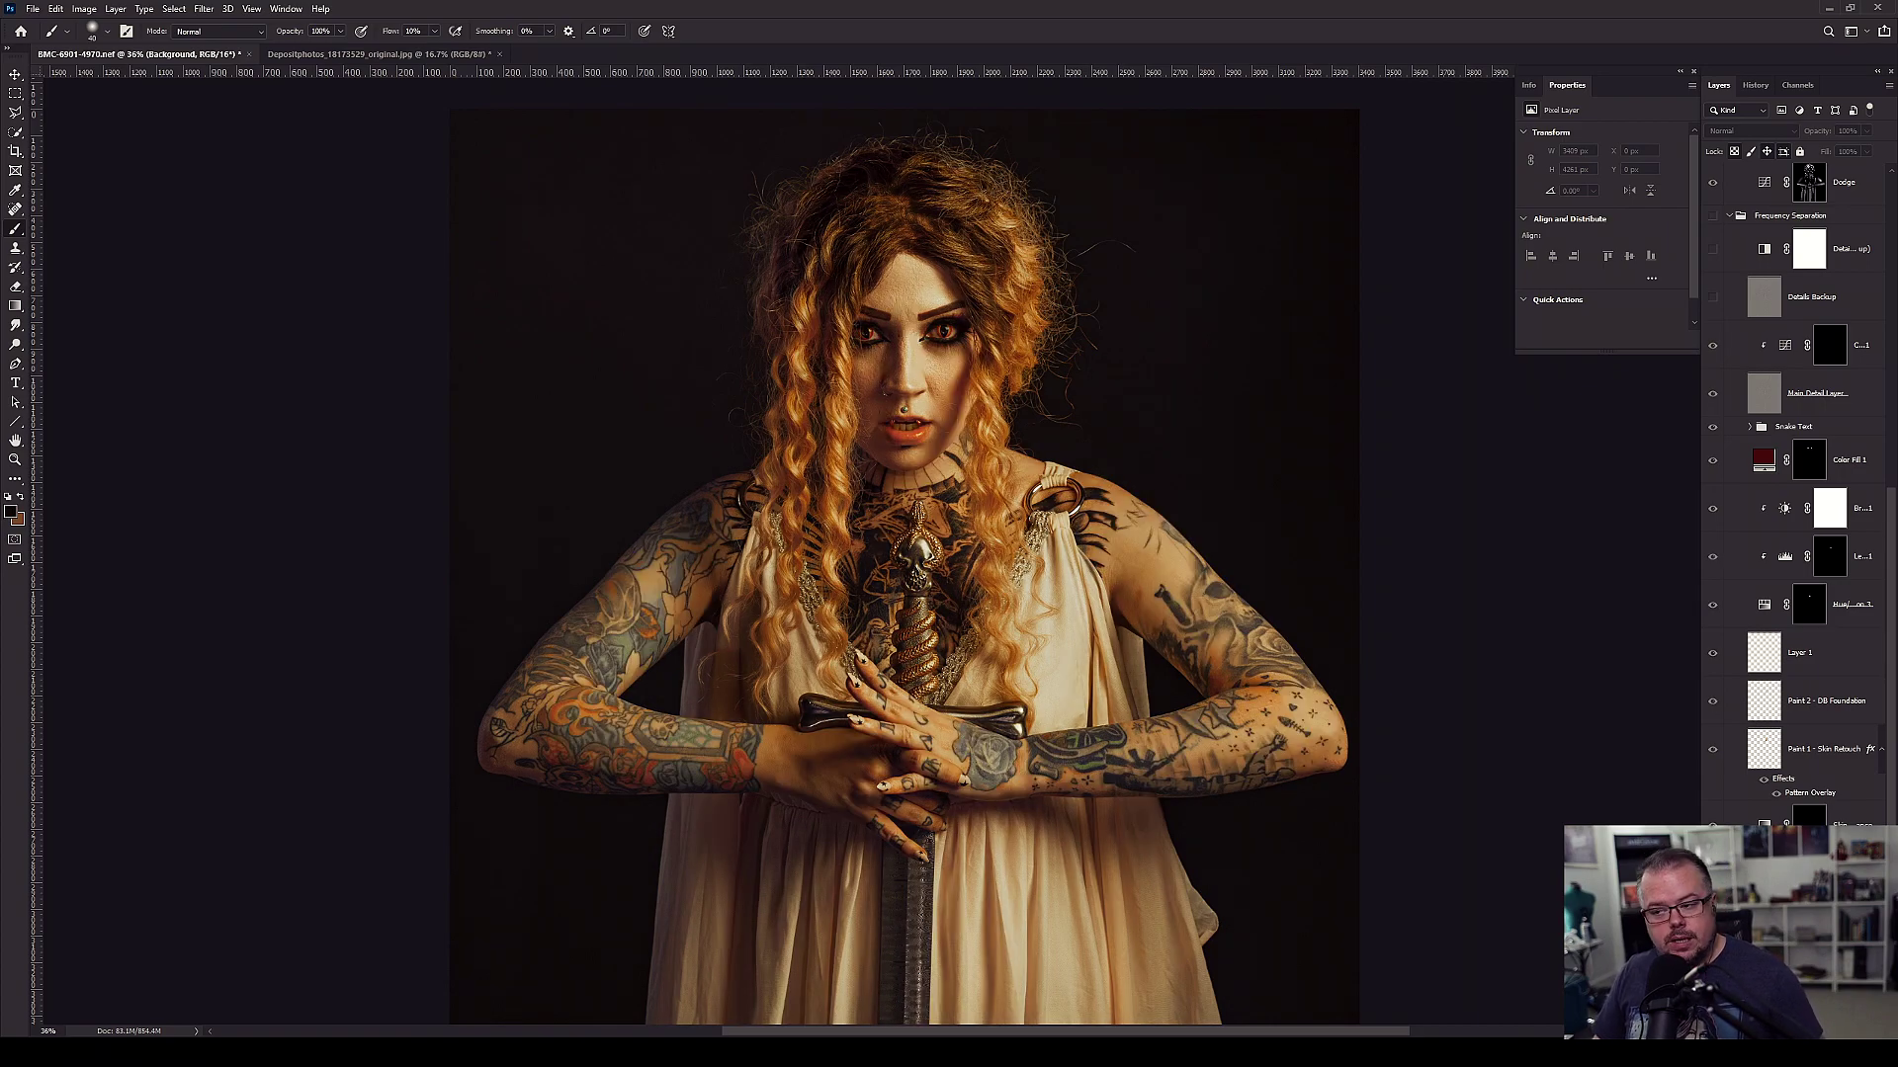
# - Compare the finished snake-woman composite with the original portrait by hiding and showing its retouching layers
pyautogui.click(1713, 215)
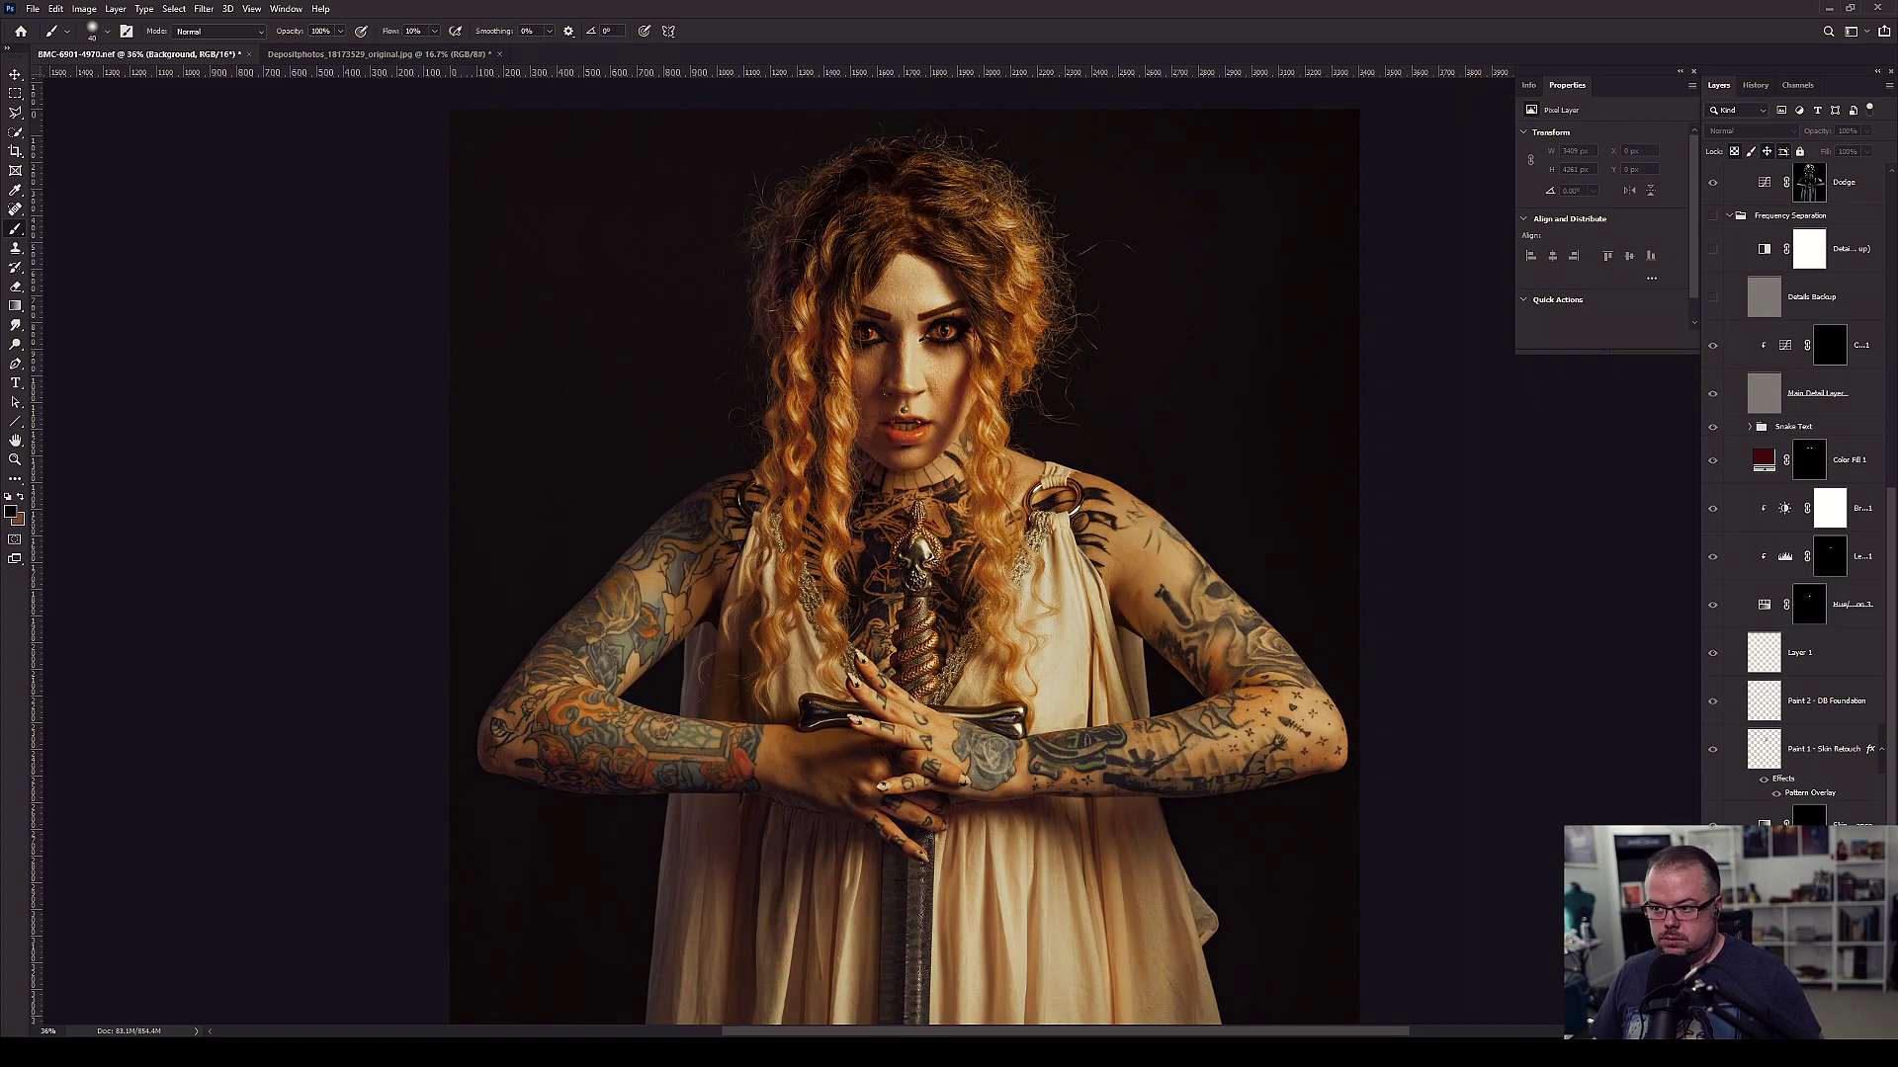
pyautogui.click(1713, 216)
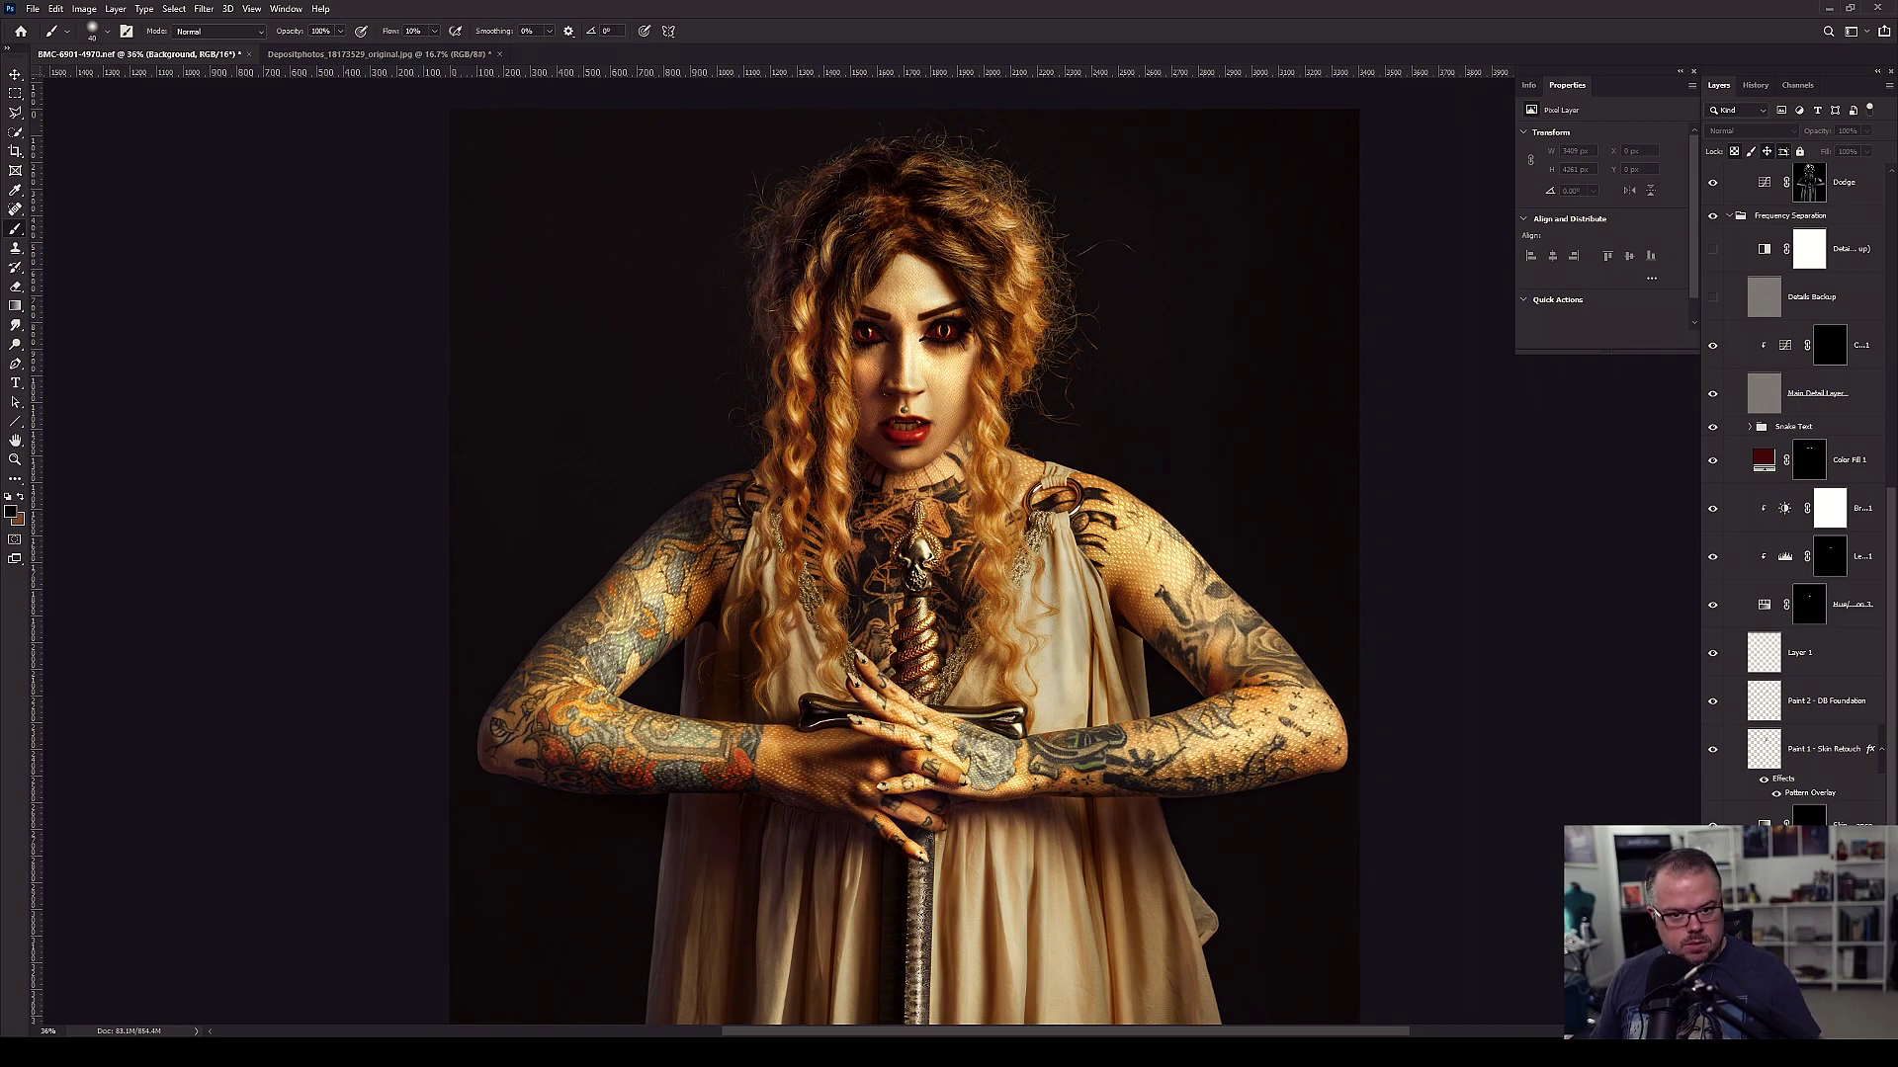
pyautogui.click(1713, 215)
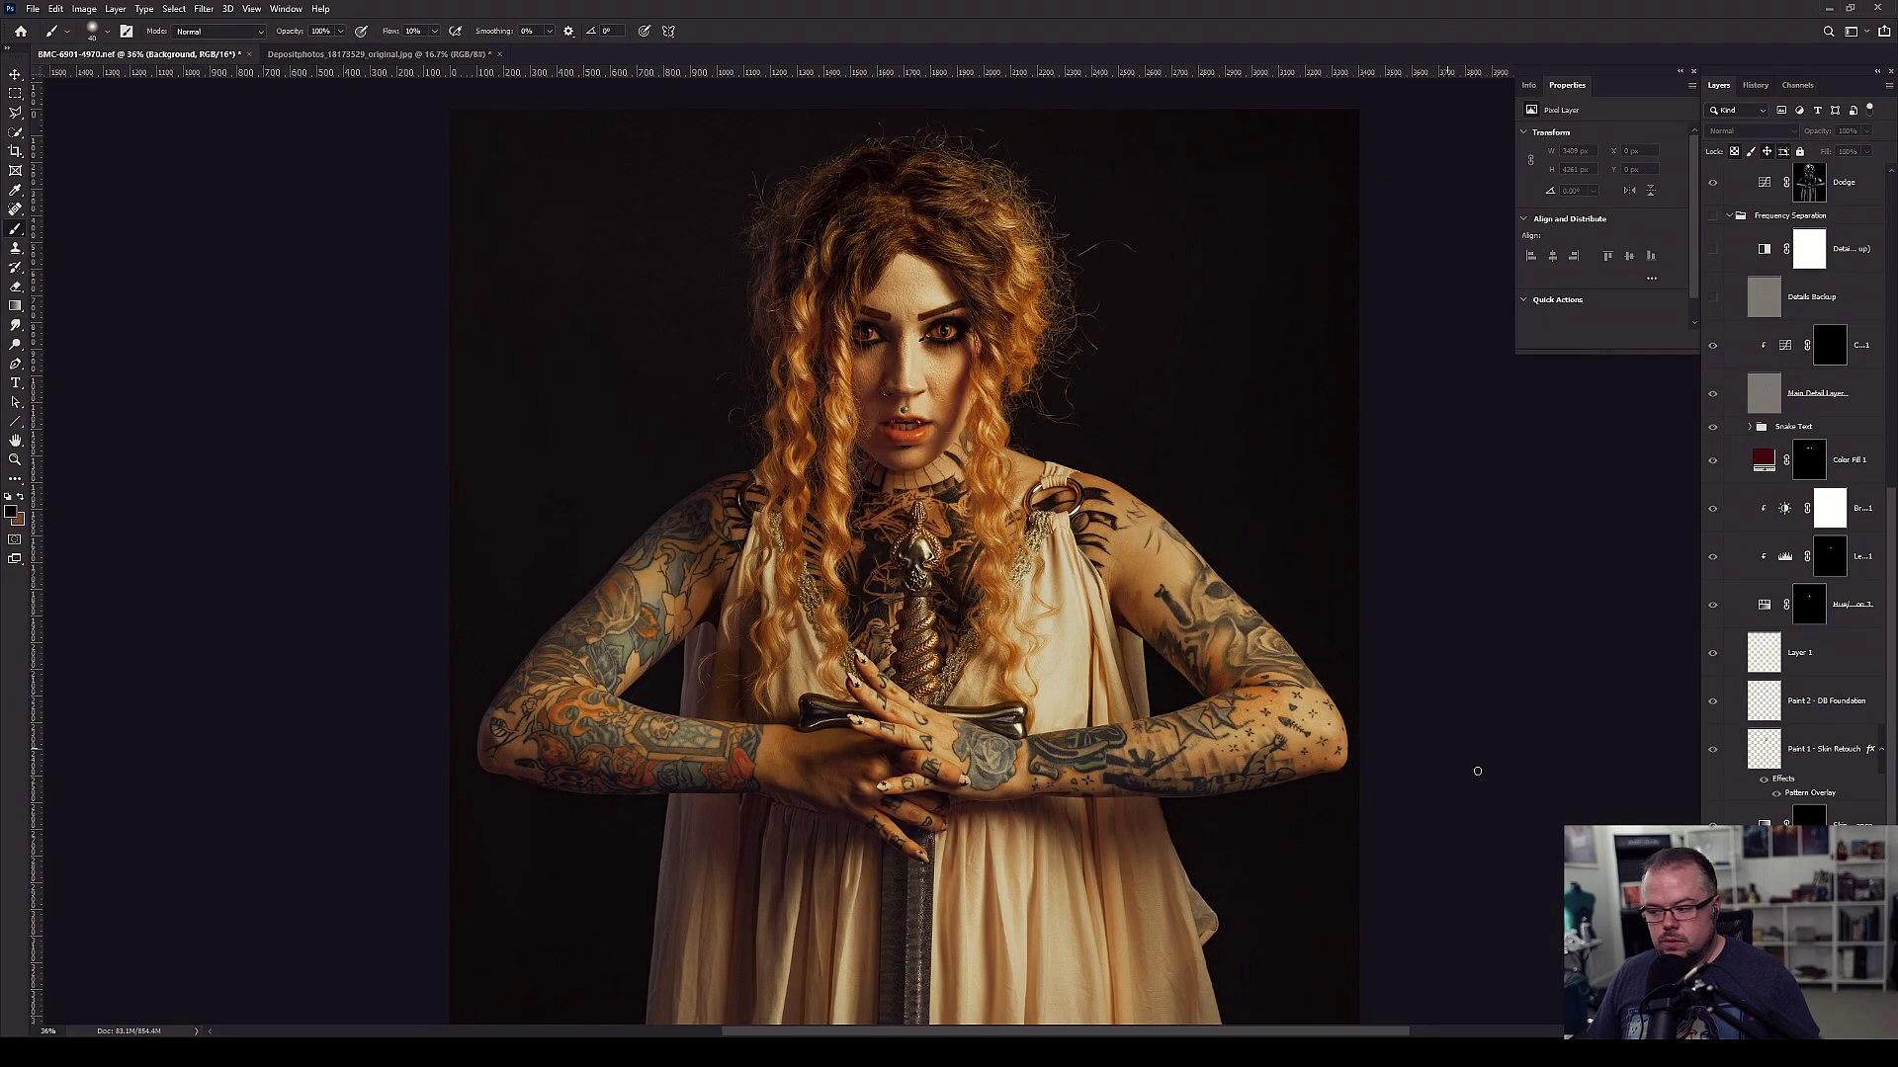
pyautogui.click(1711, 216)
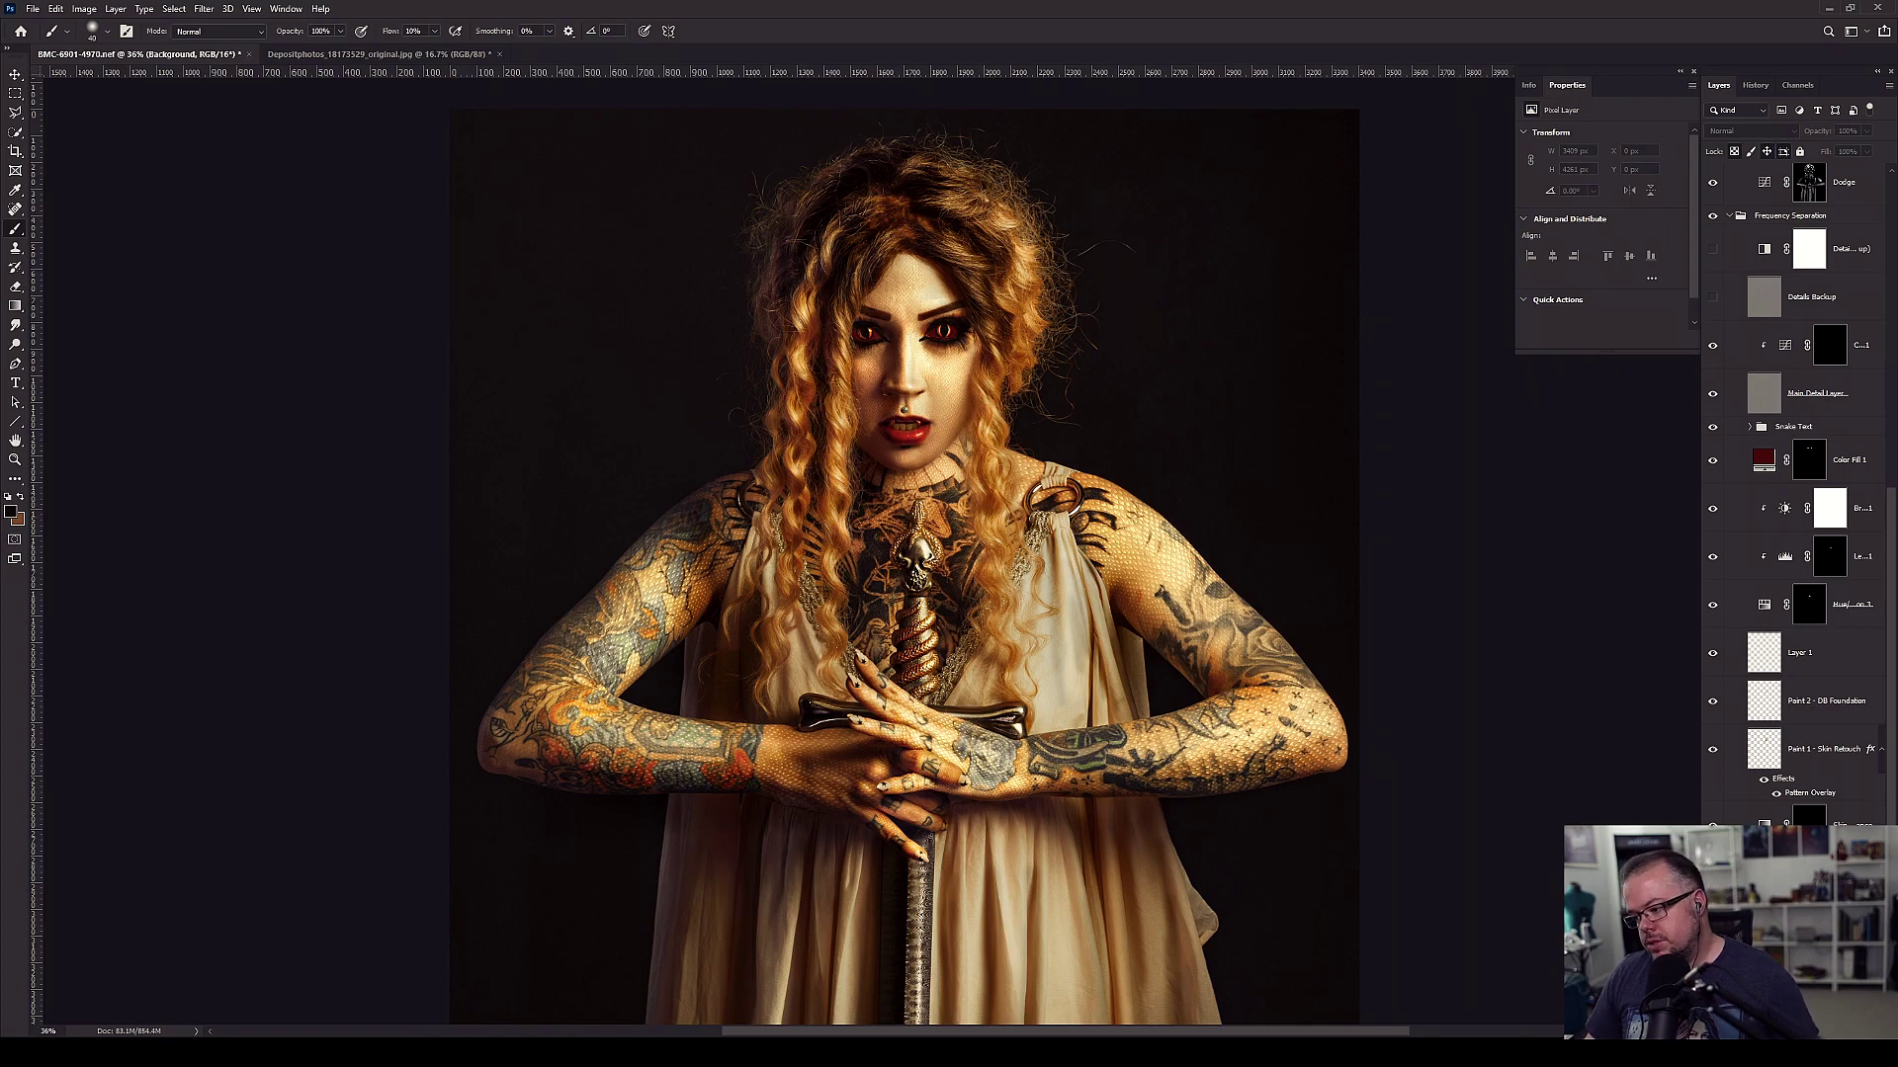
pyautogui.click(1712, 216)
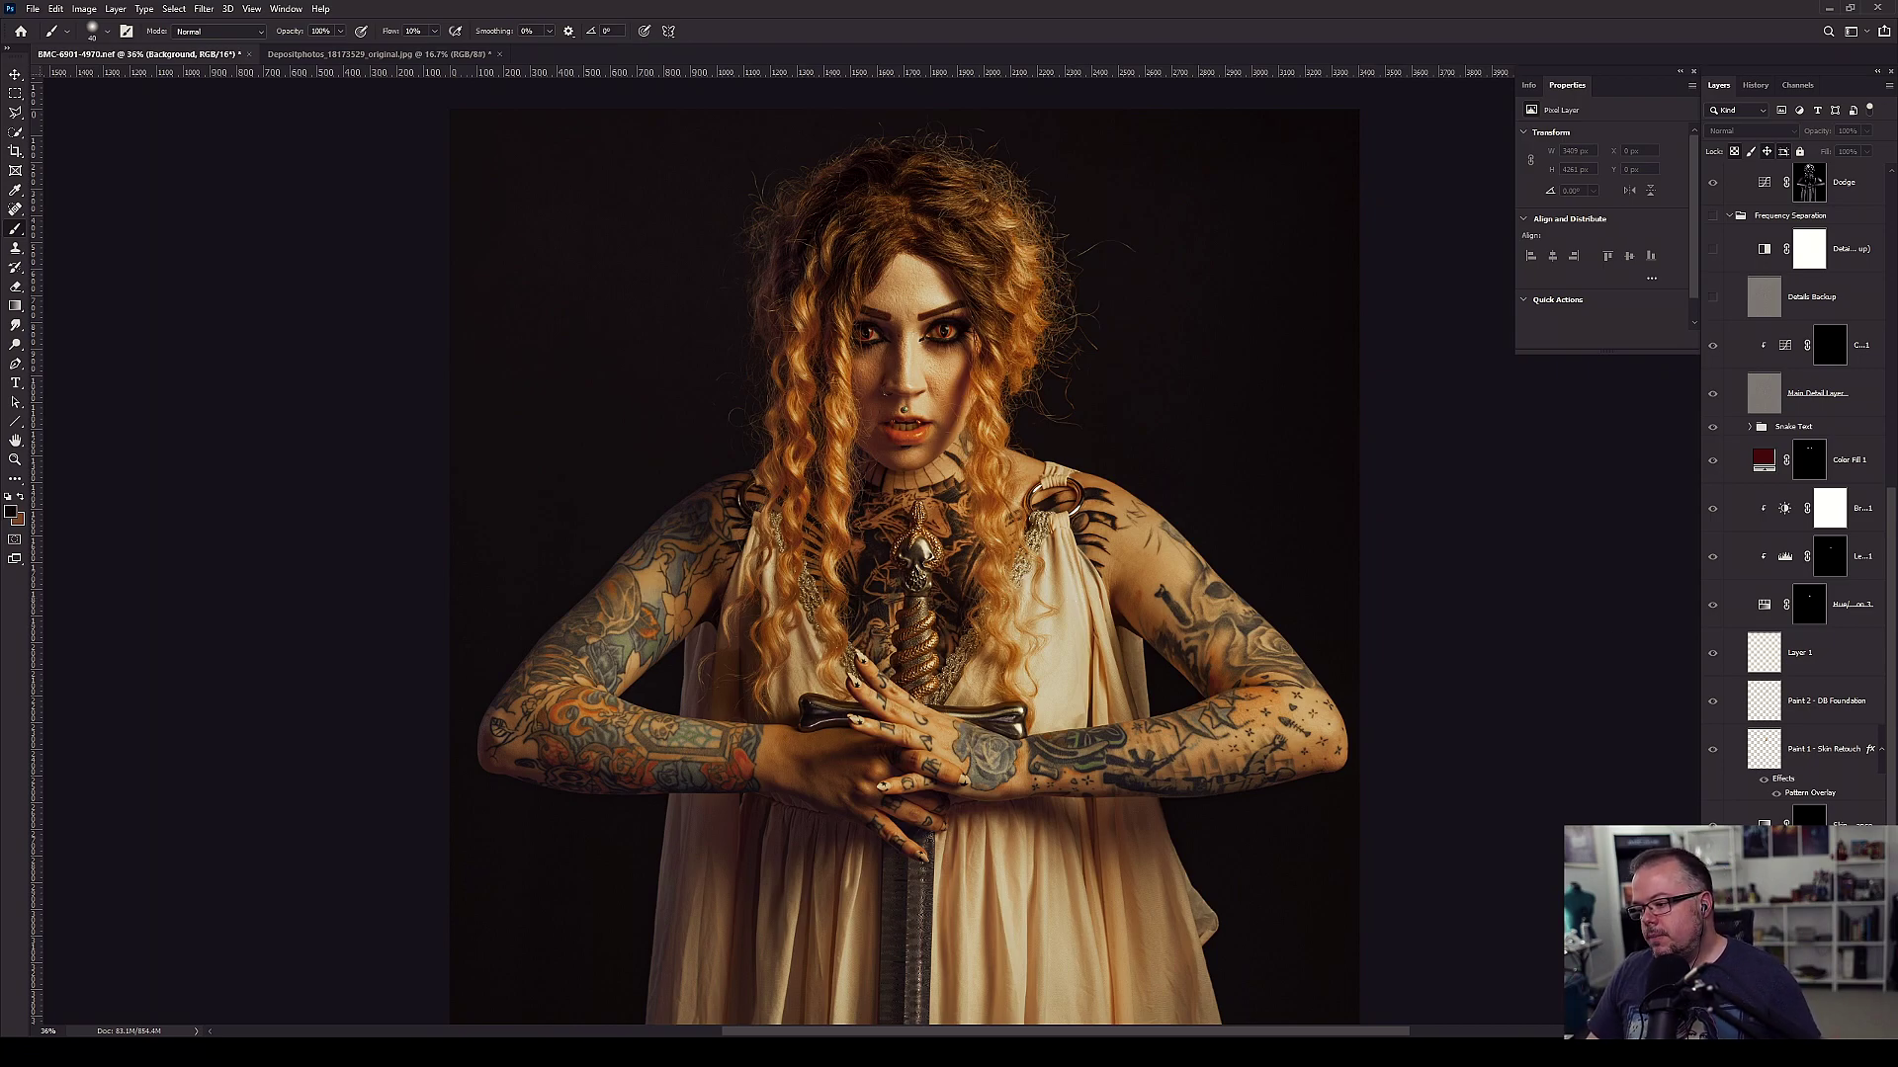
pyautogui.keyDown('alt'); pyautogui.click(1712, 993); pyautogui.keyUp('alt')
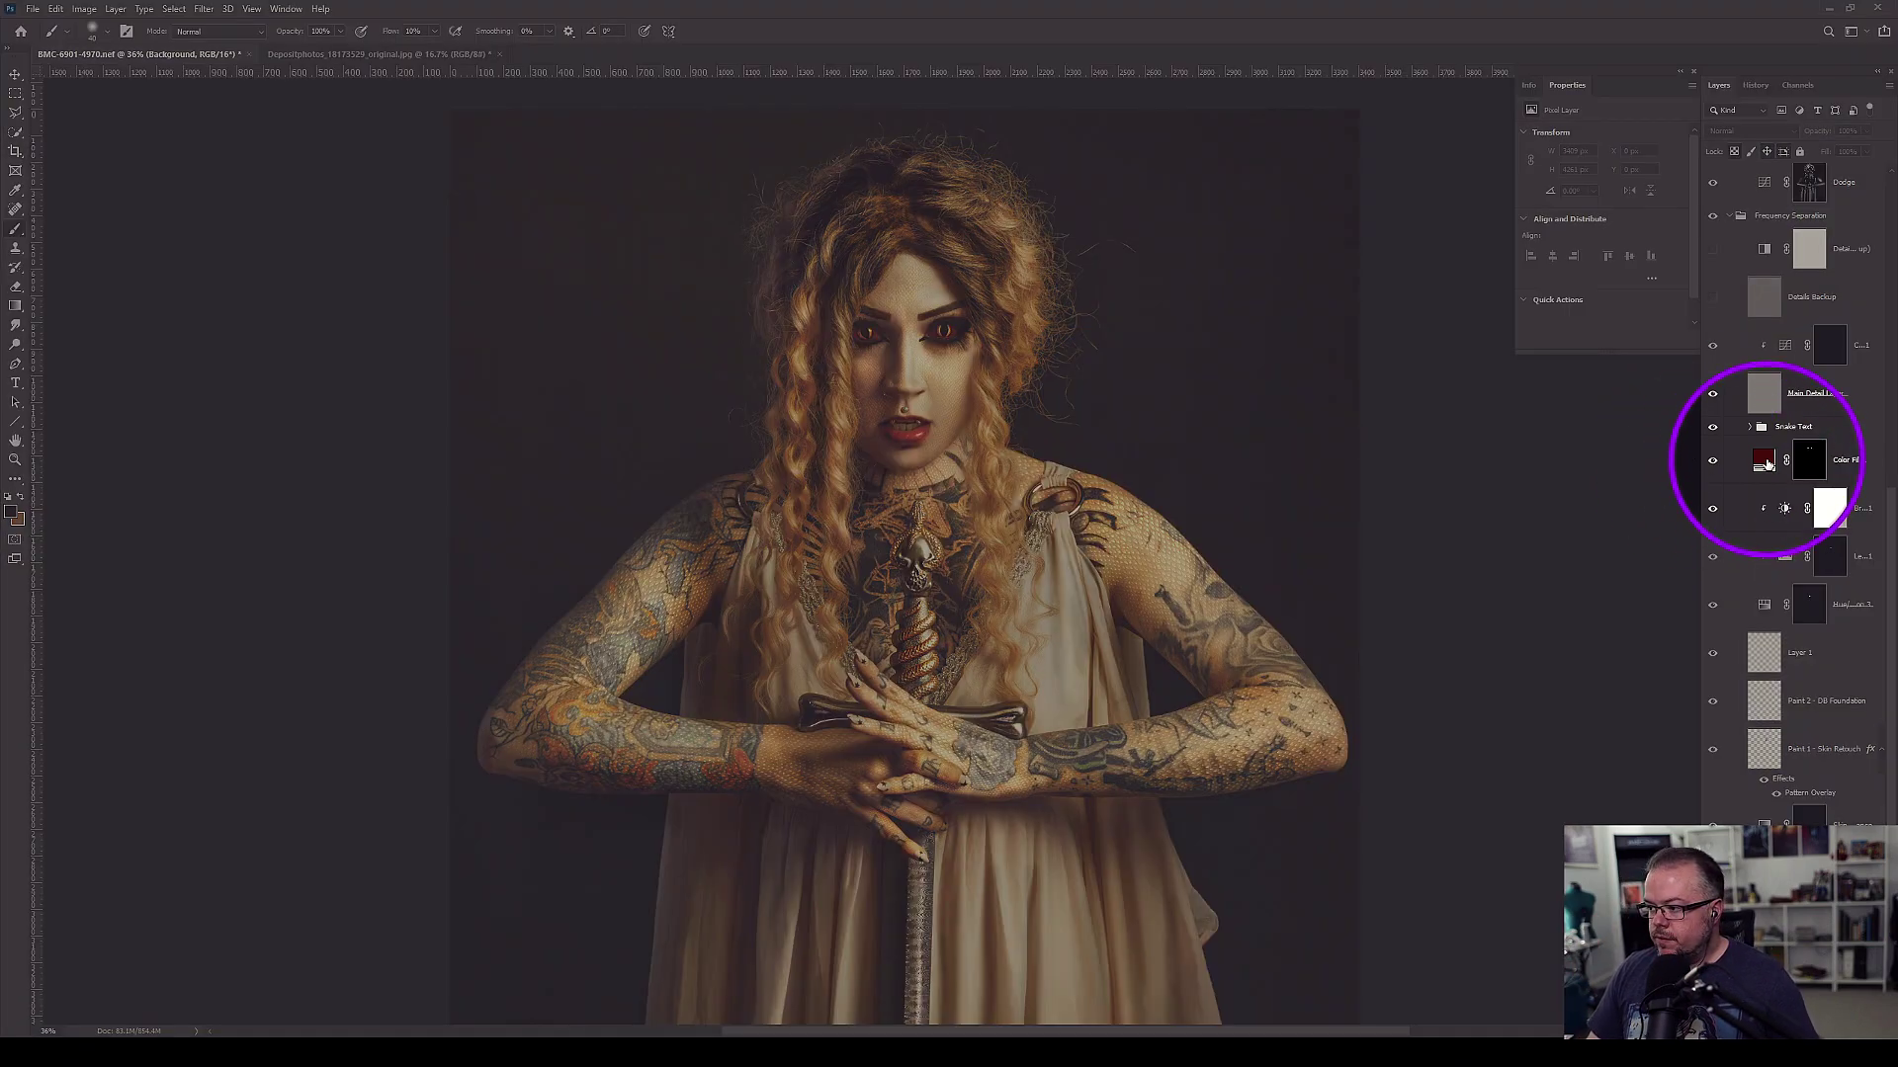
# - Inspect the Color Fill 1 and Hue/Saturation 3 layers, the face close up, and the Eyes and Dodge And Burn groups
pyautogui.click(1764, 463)
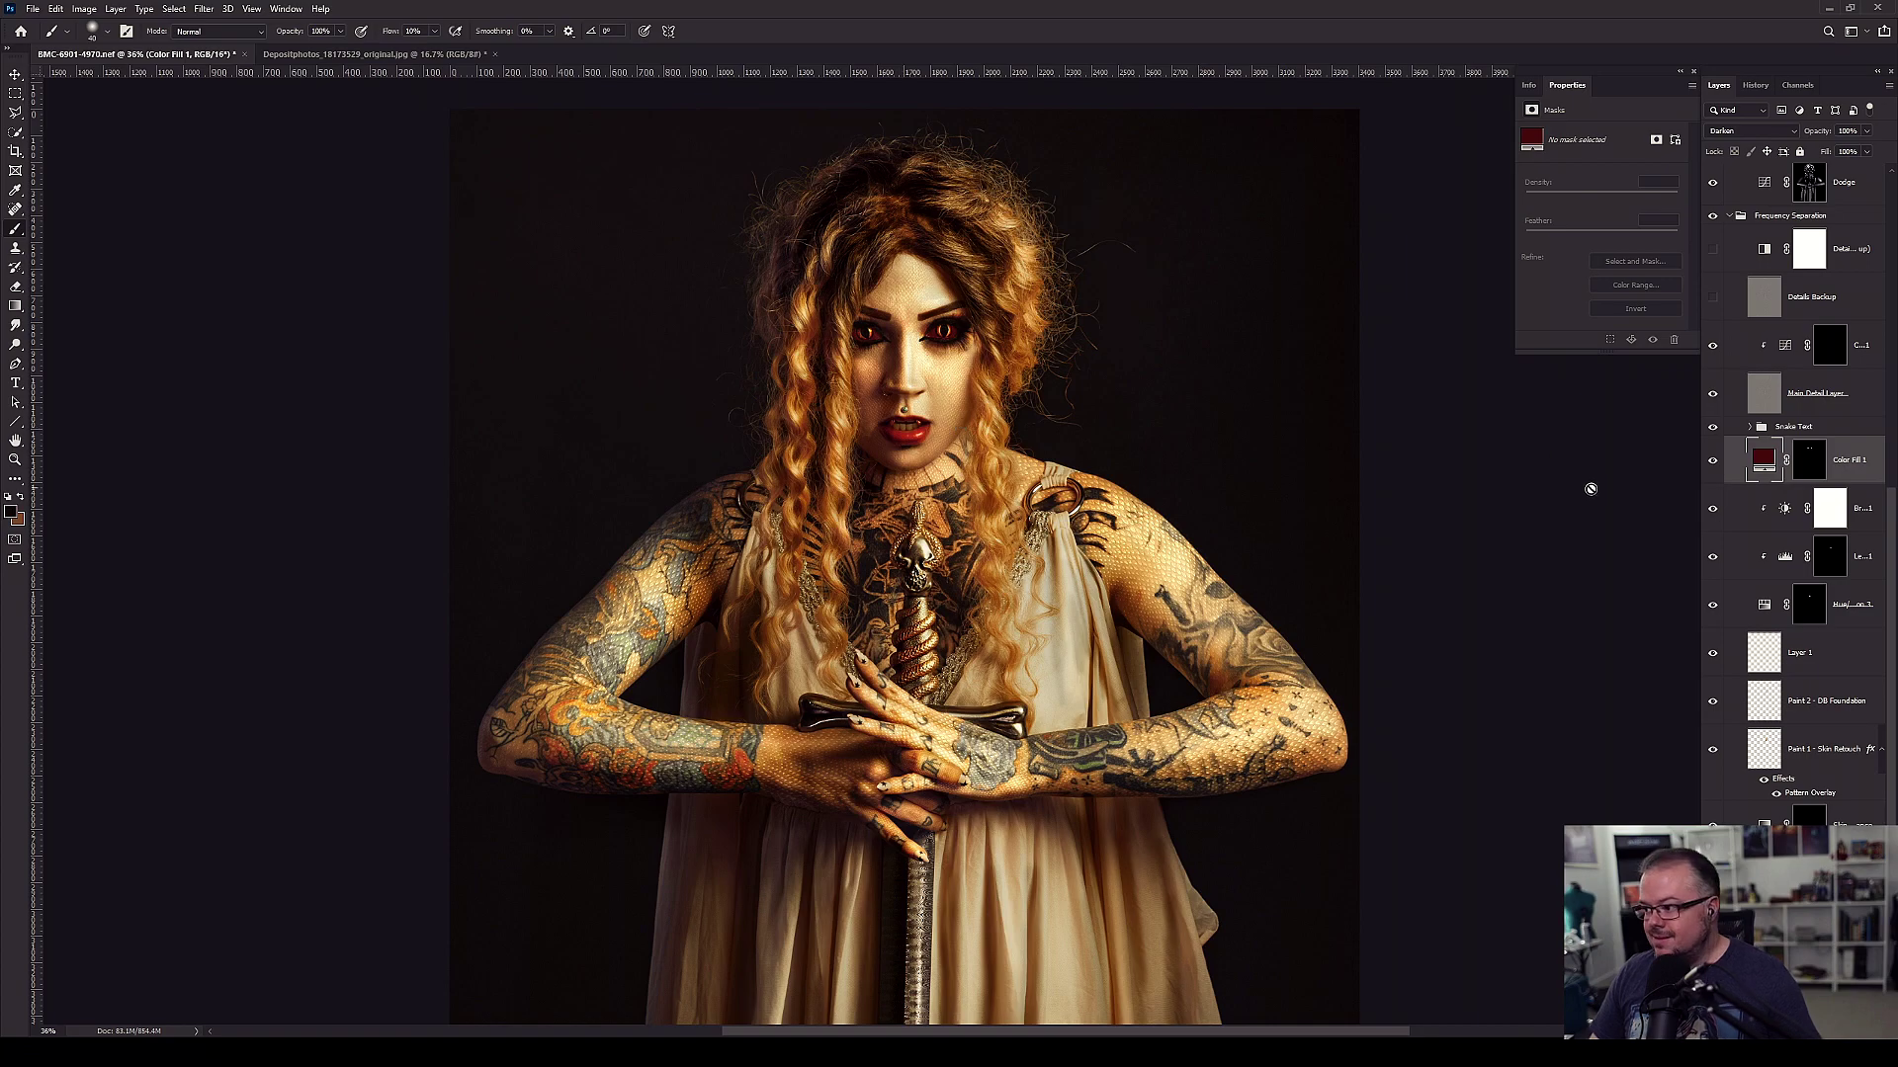
pyautogui.click(1765, 611)
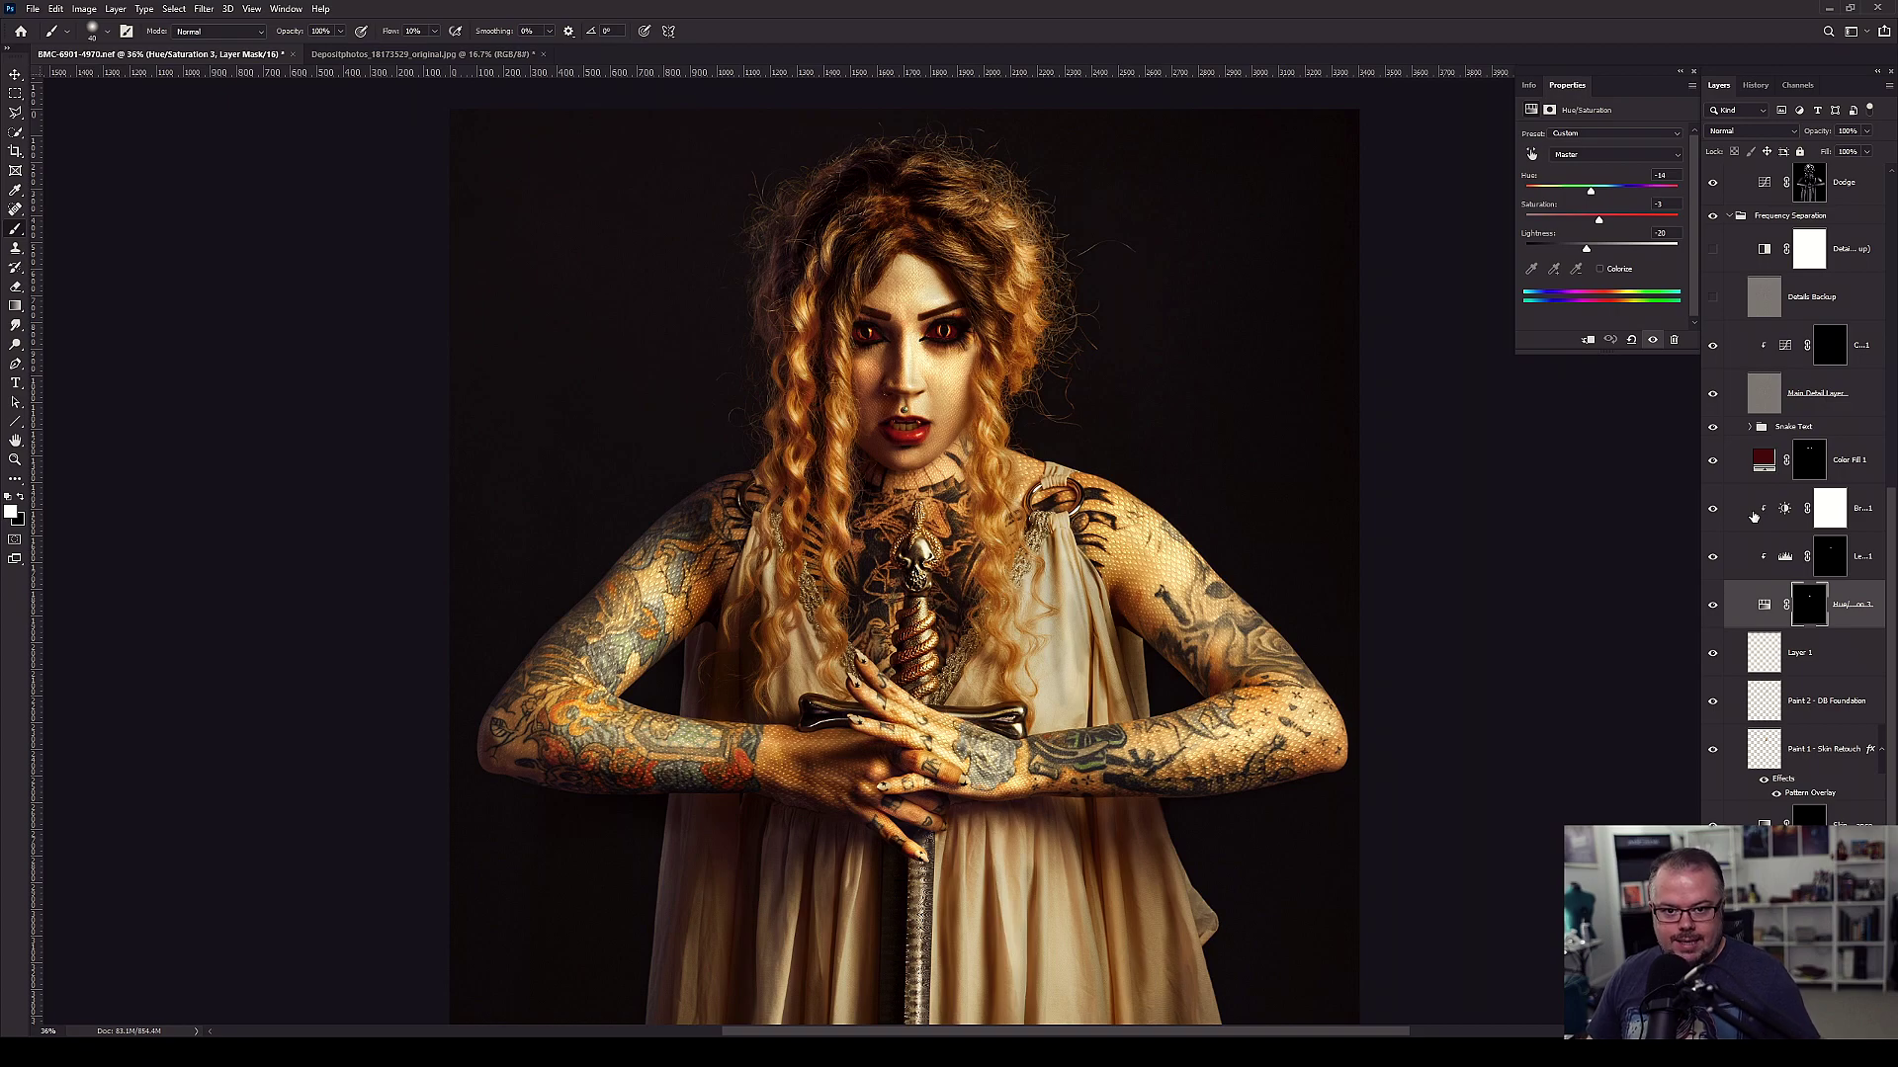
pyautogui.scroll(5, 911, 341)
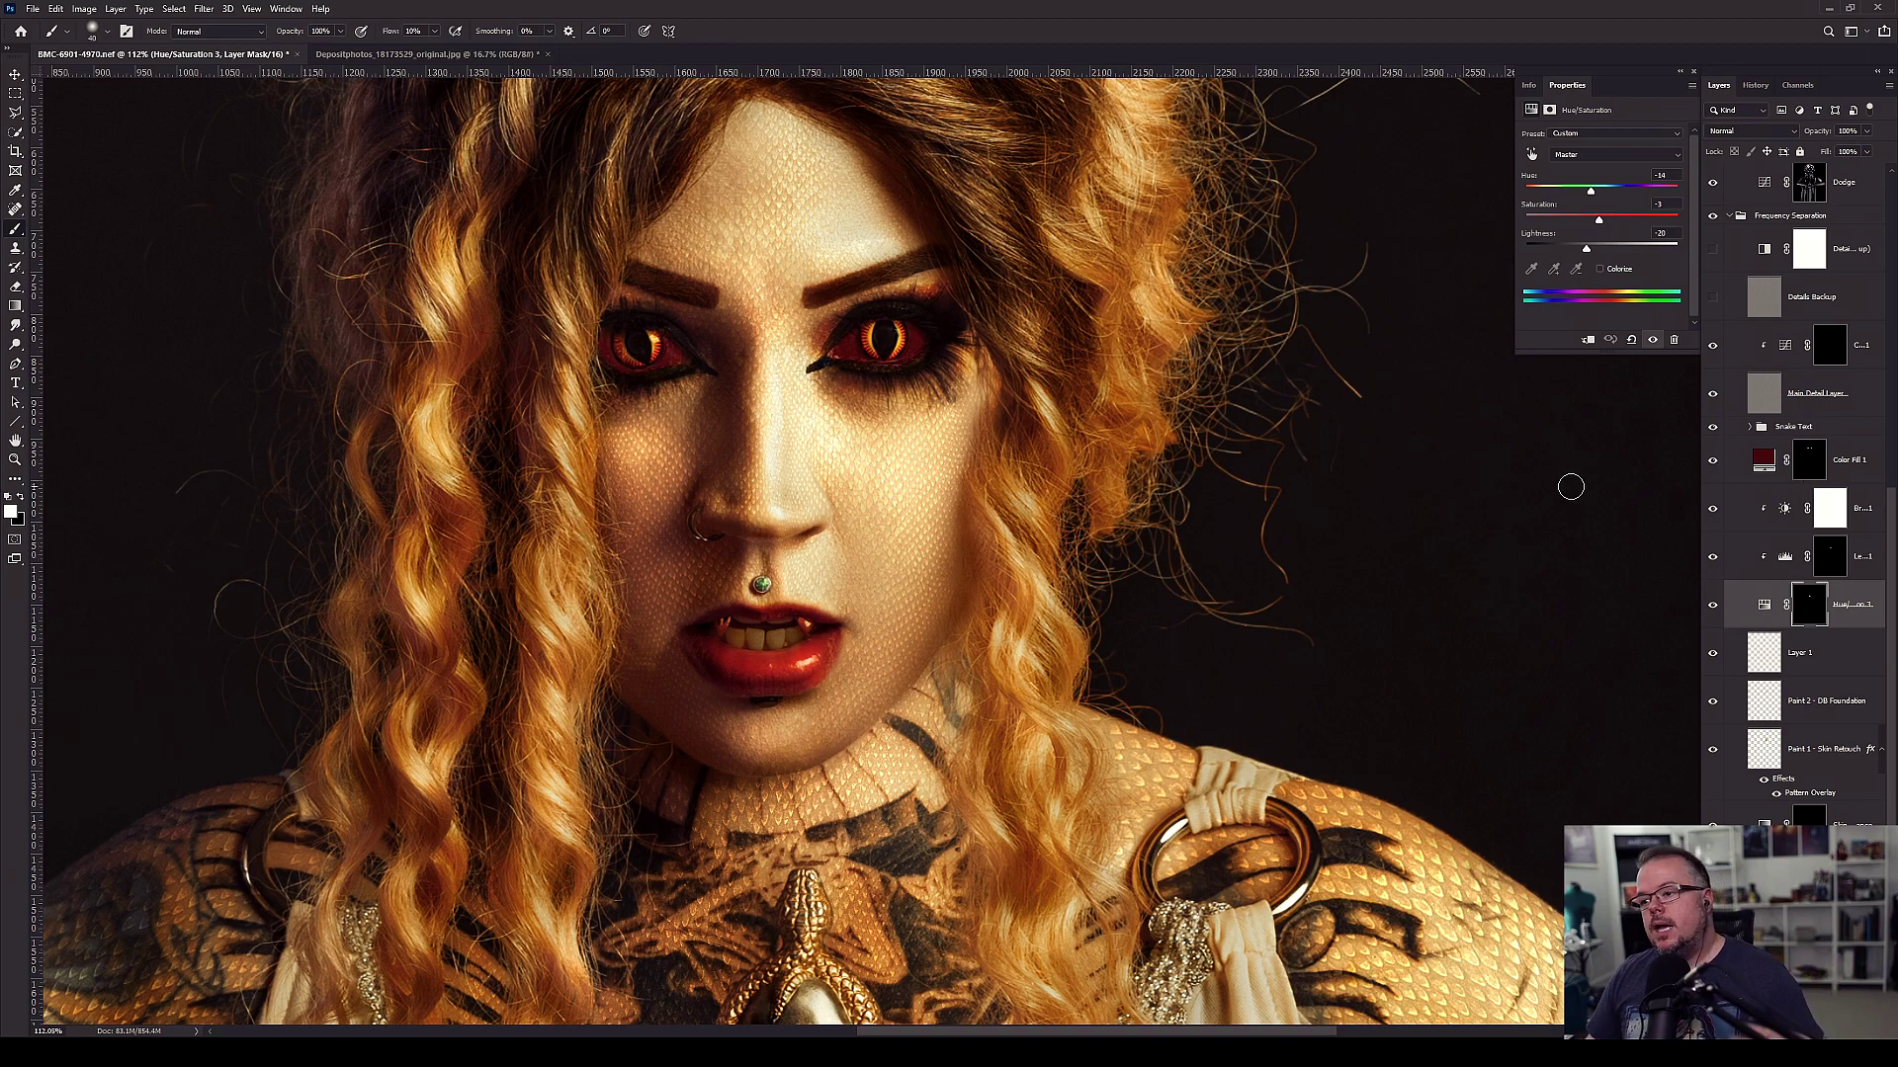
pyautogui.scroll(9, 1772, 294)
pyautogui.scroll(2, 1772, 295)
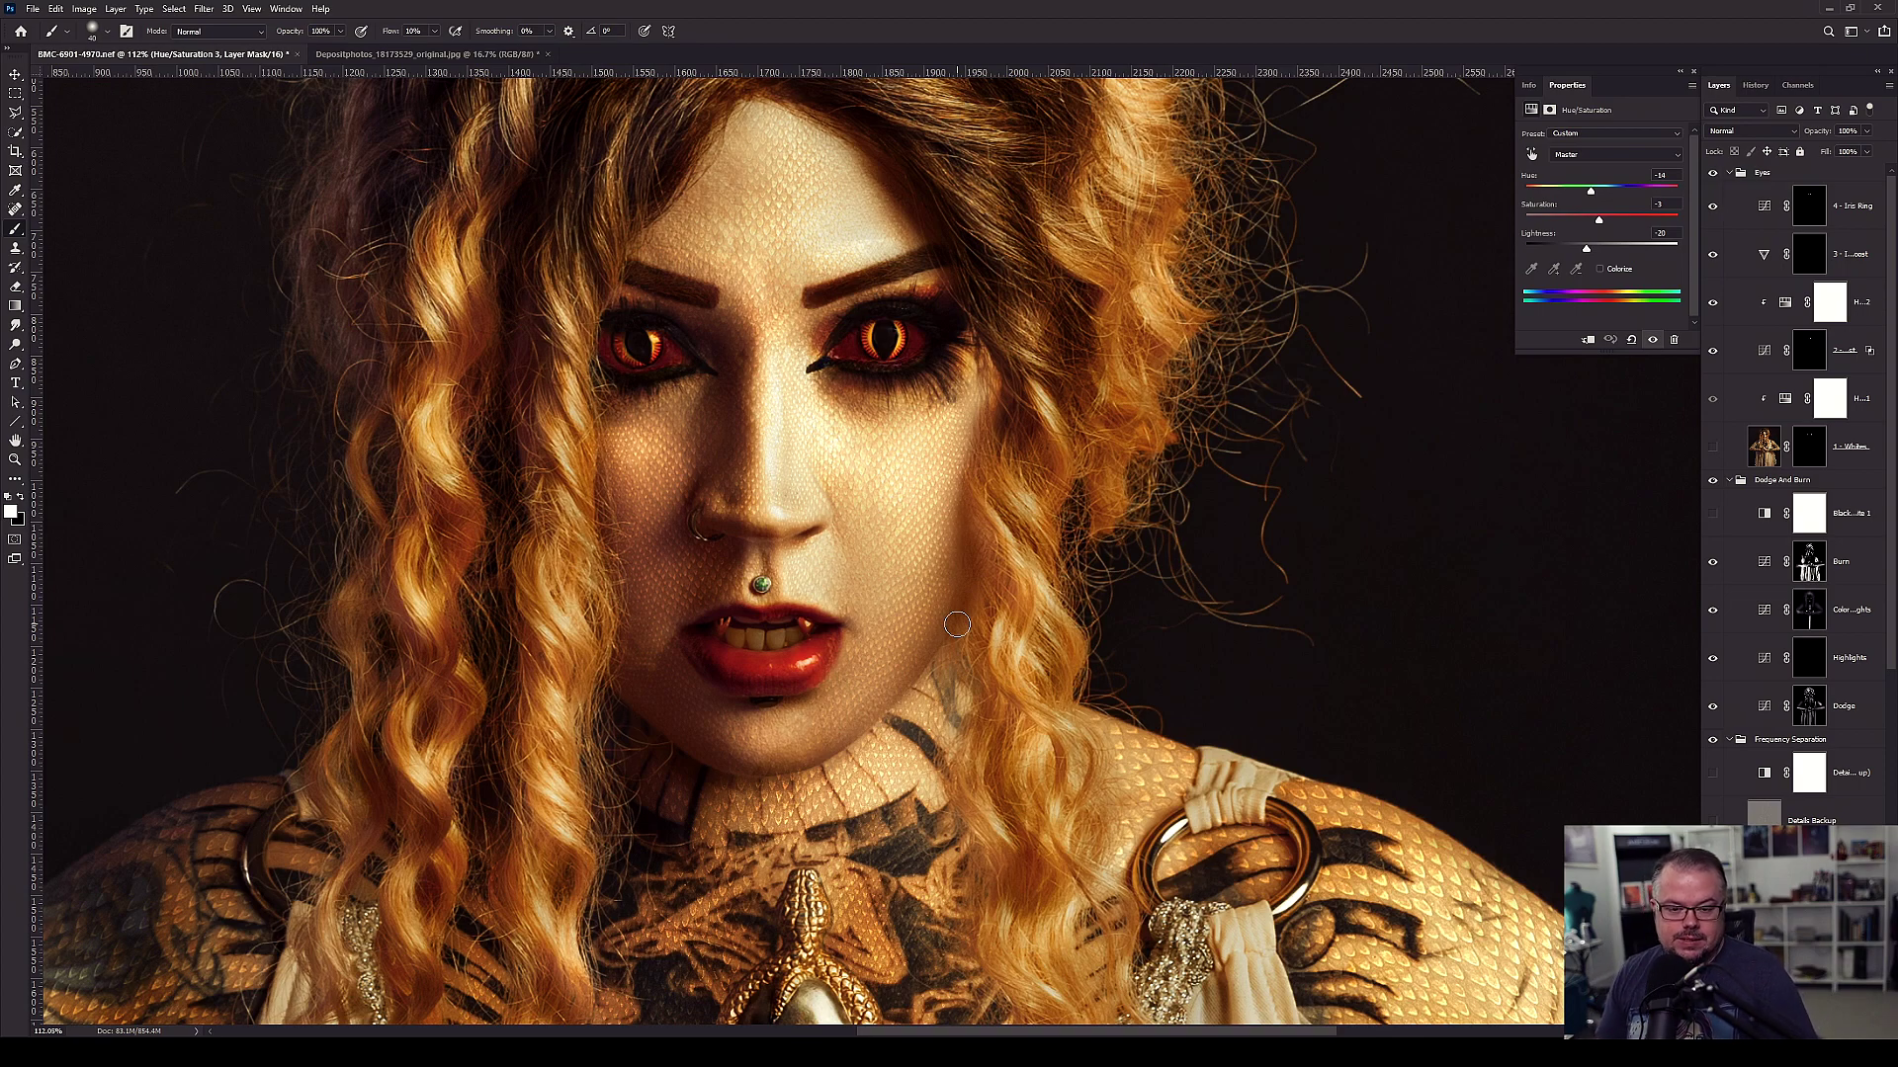
# - View the snake-skin texture document at a closer zoom and return to the portrait document
pyautogui.click(391, 54)
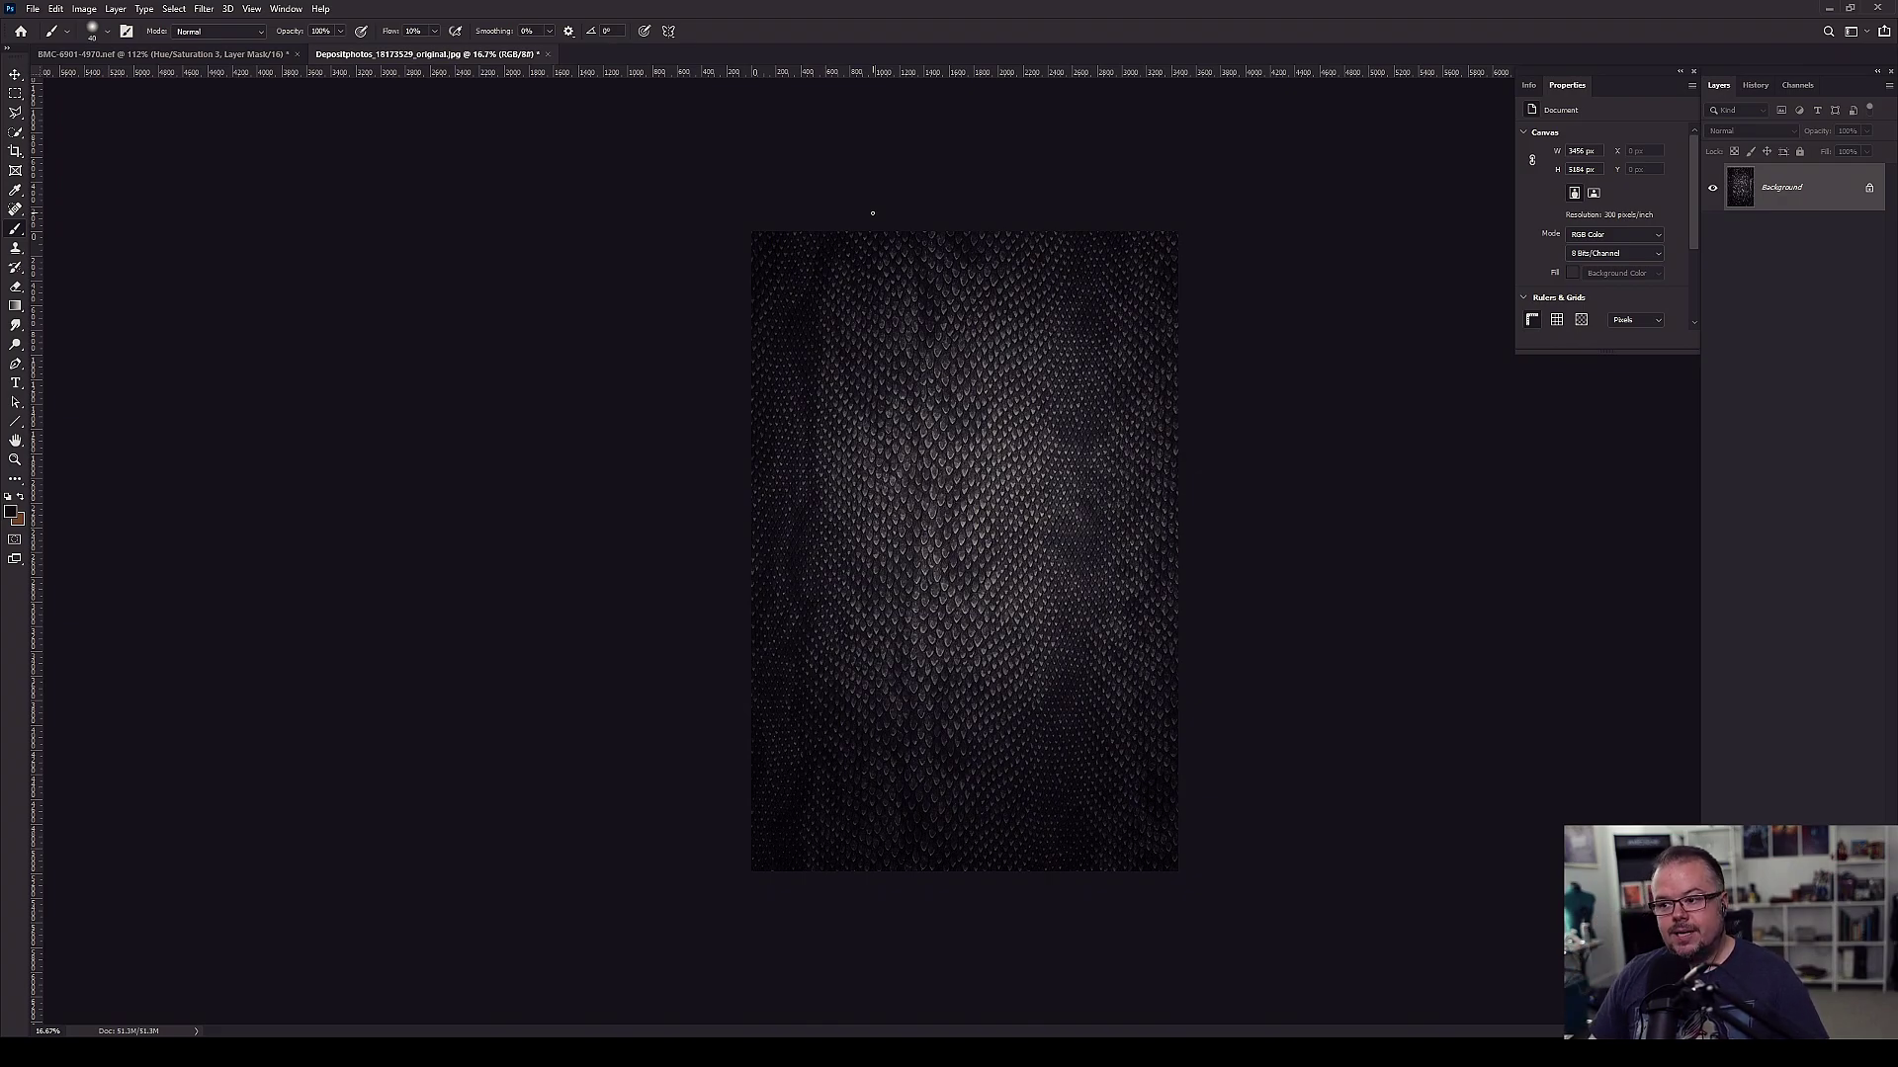
pyautogui.scroll(3, 971, 506)
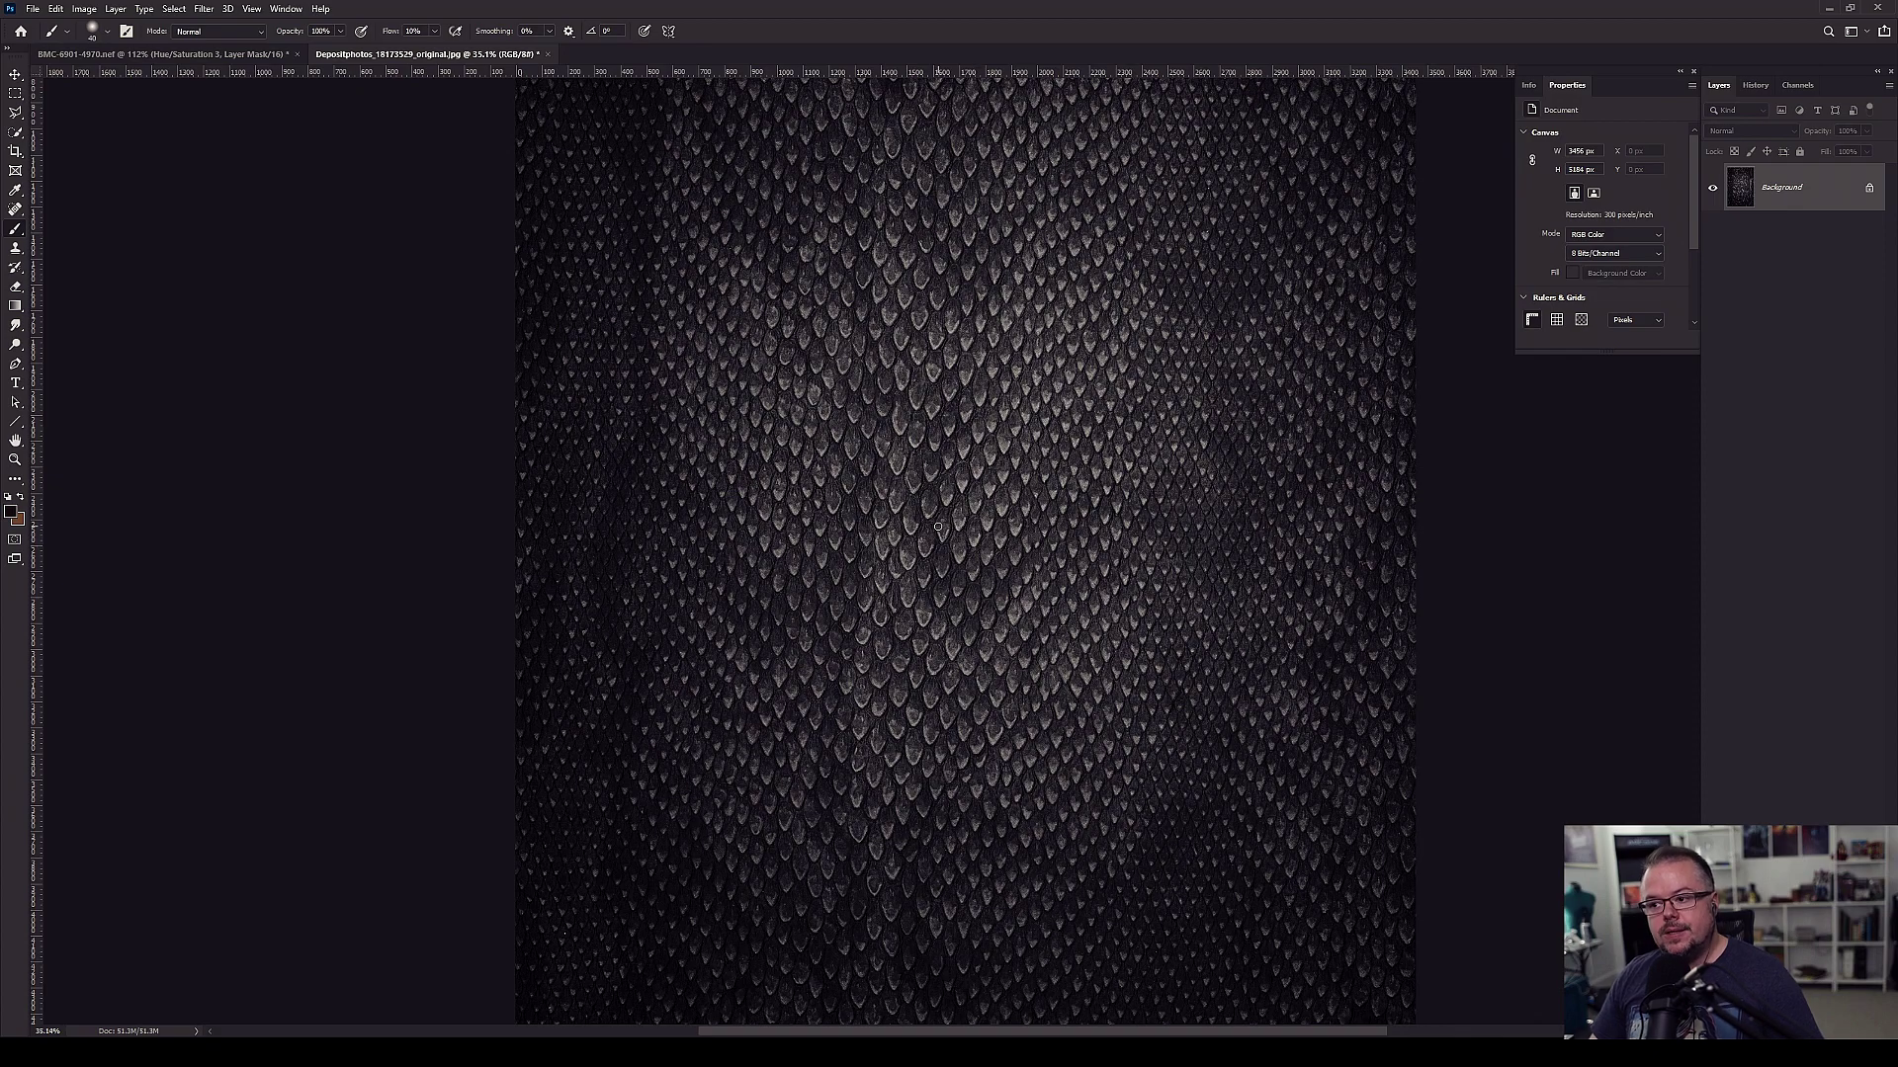
pyautogui.click(199, 55)
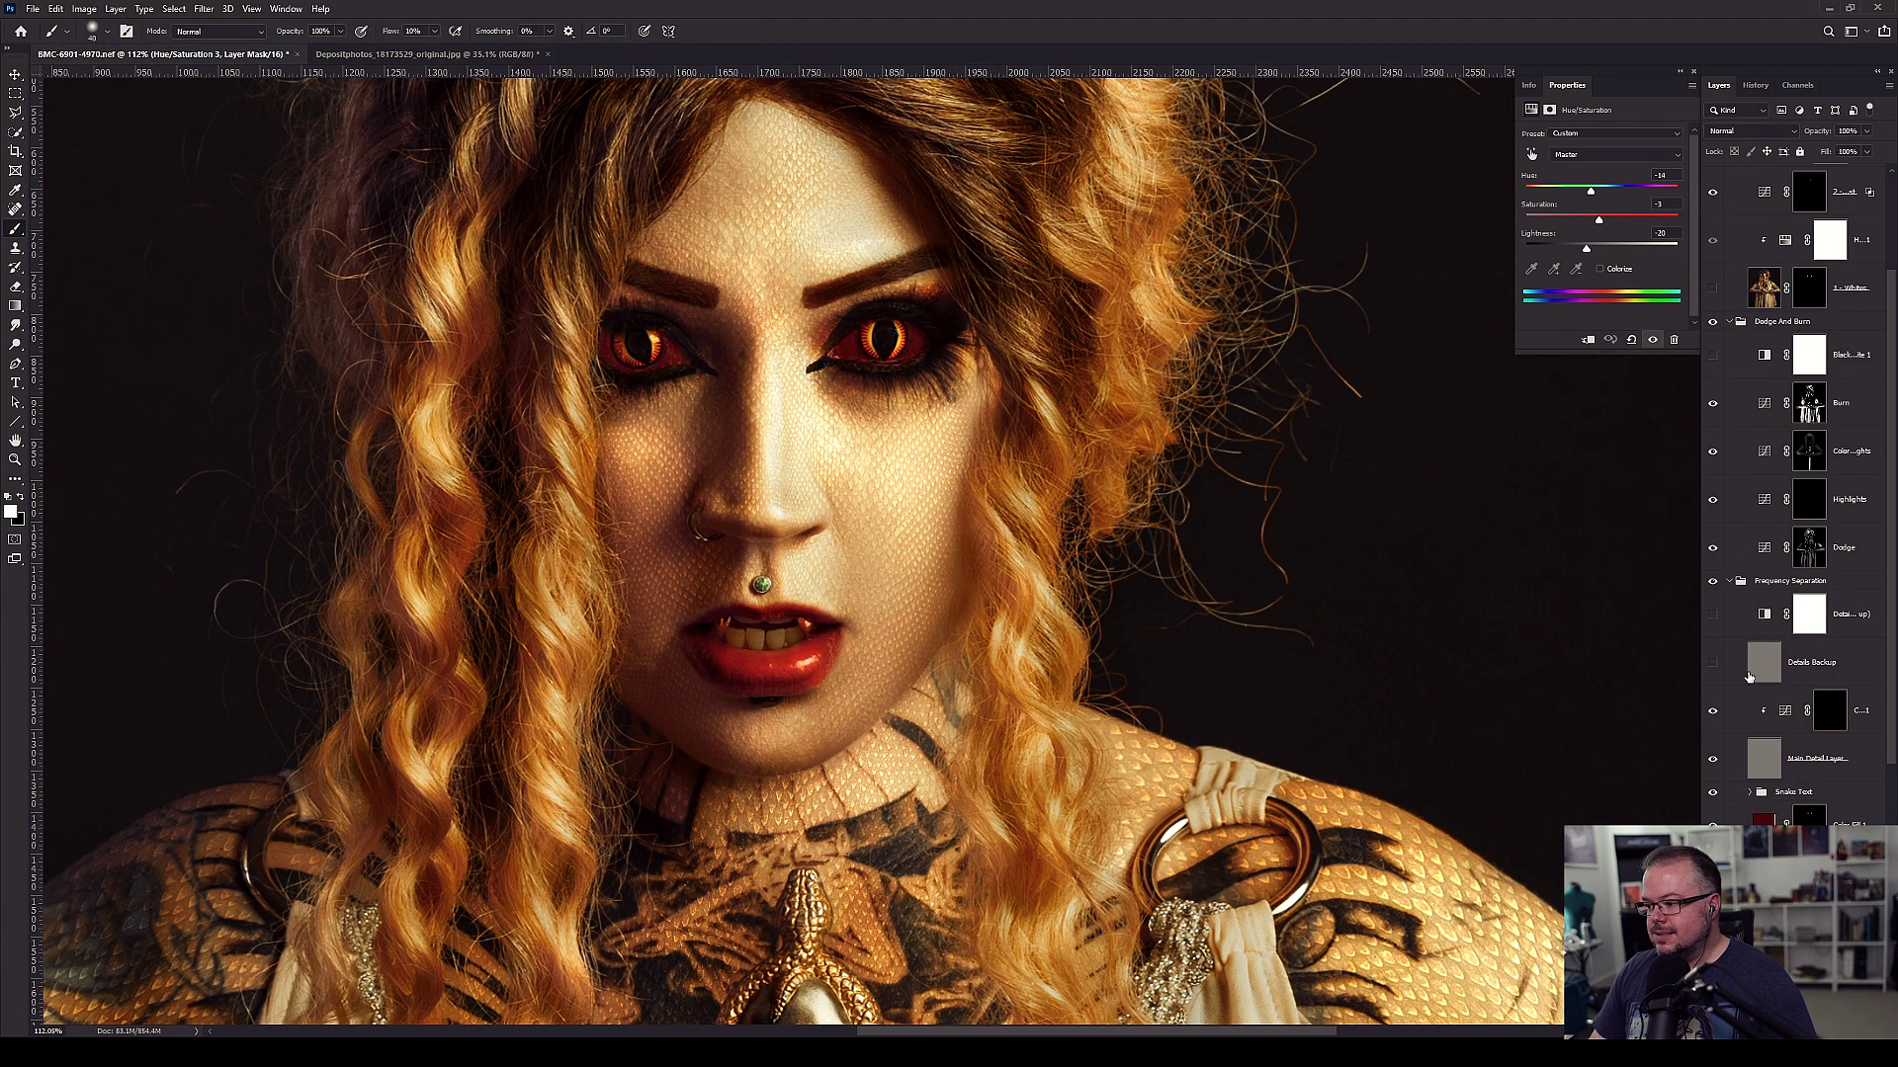
# - Expand the Snake Text group and examine the scales on the chest, arms and hands before fitting the whole image in view
pyautogui.scroll(-5, 1748, 677)
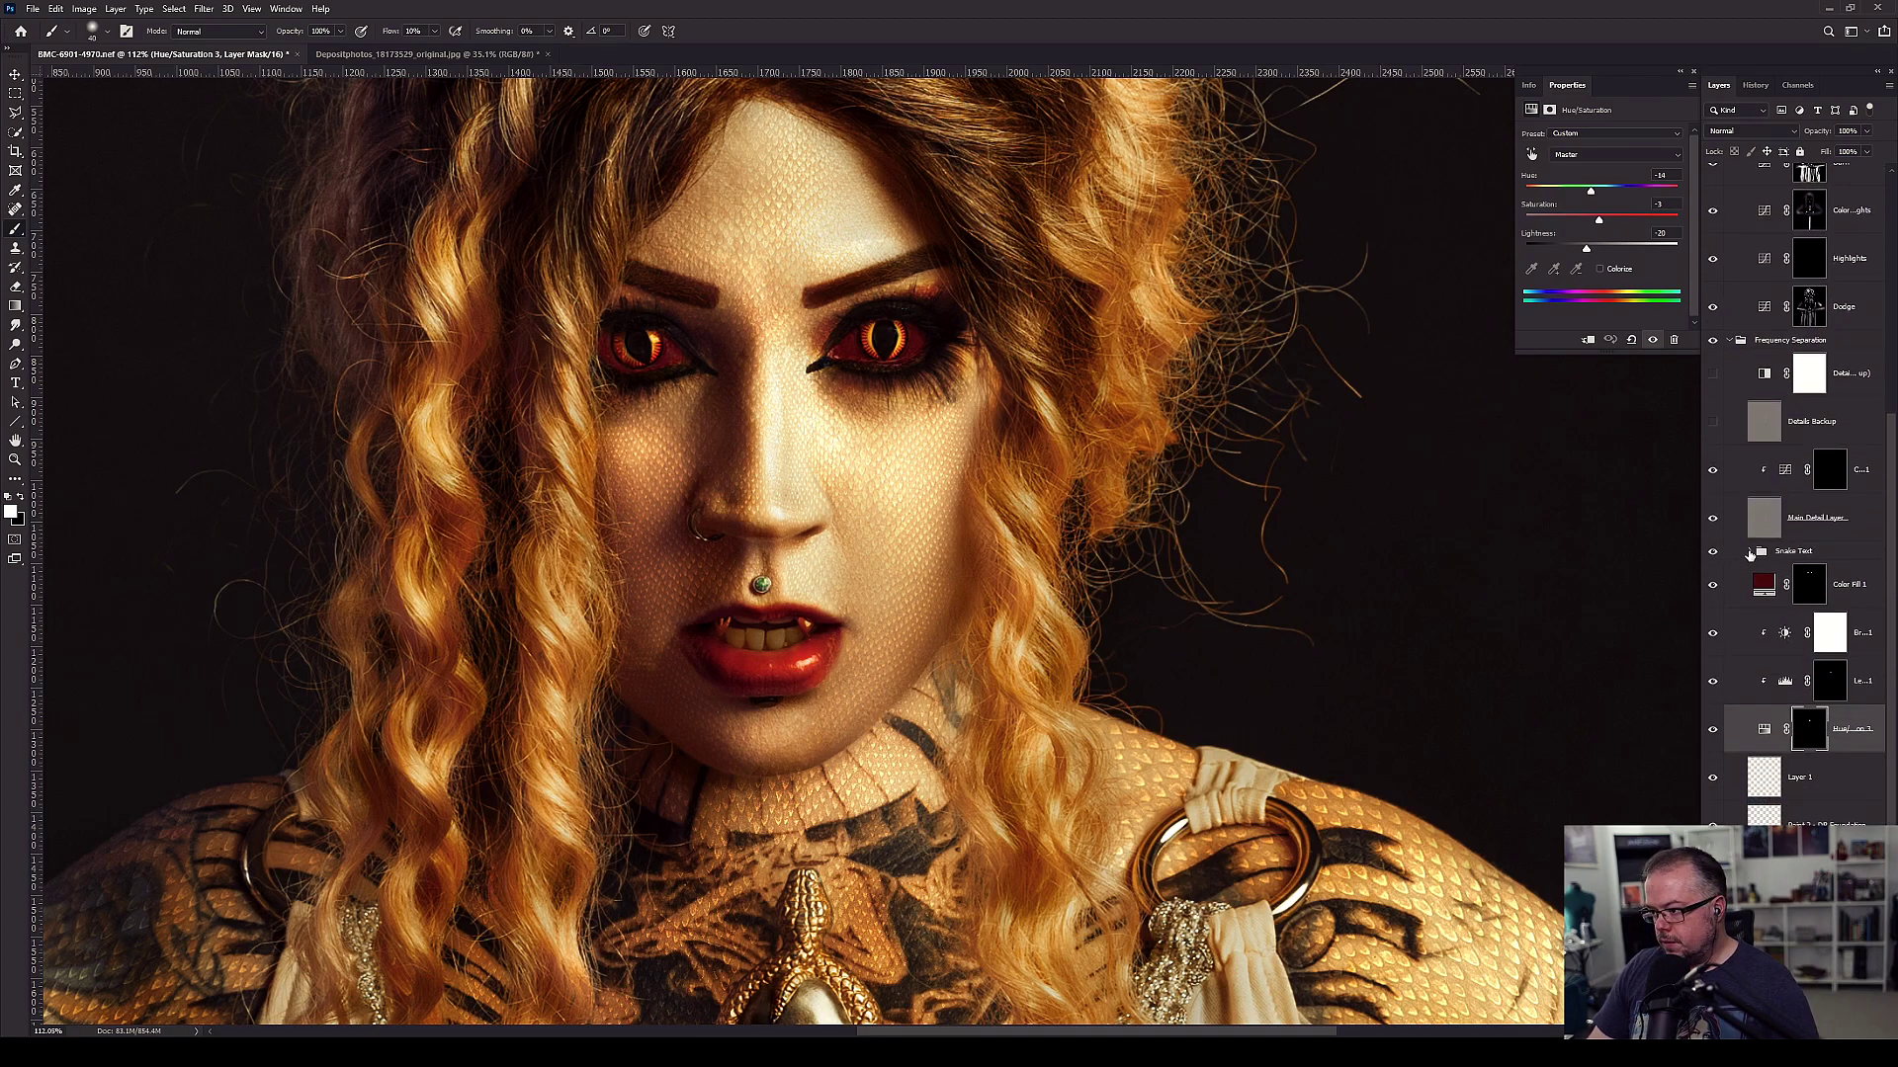
pyautogui.click(1750, 554)
pyautogui.scroll(-5, 1784, 436)
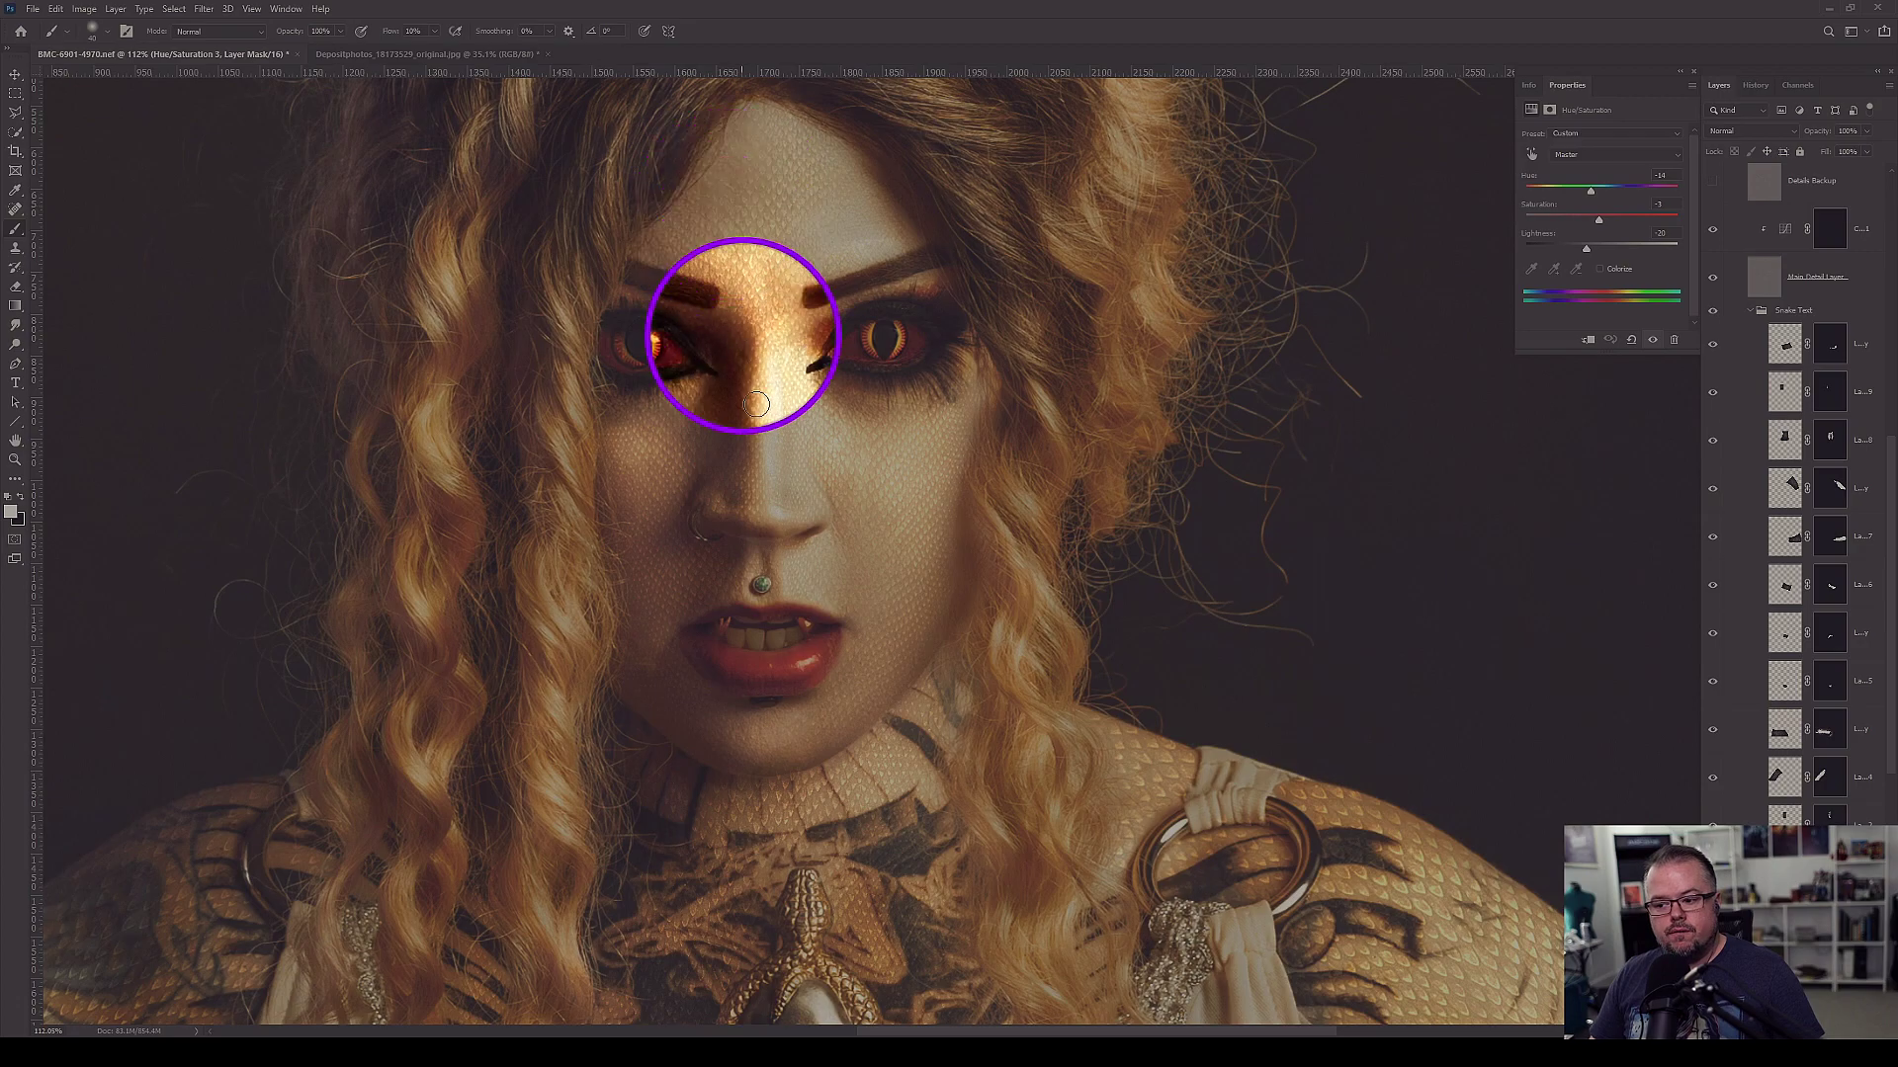
pyautogui.moveTo(847, 712); pyautogui.dragTo(953, 424)
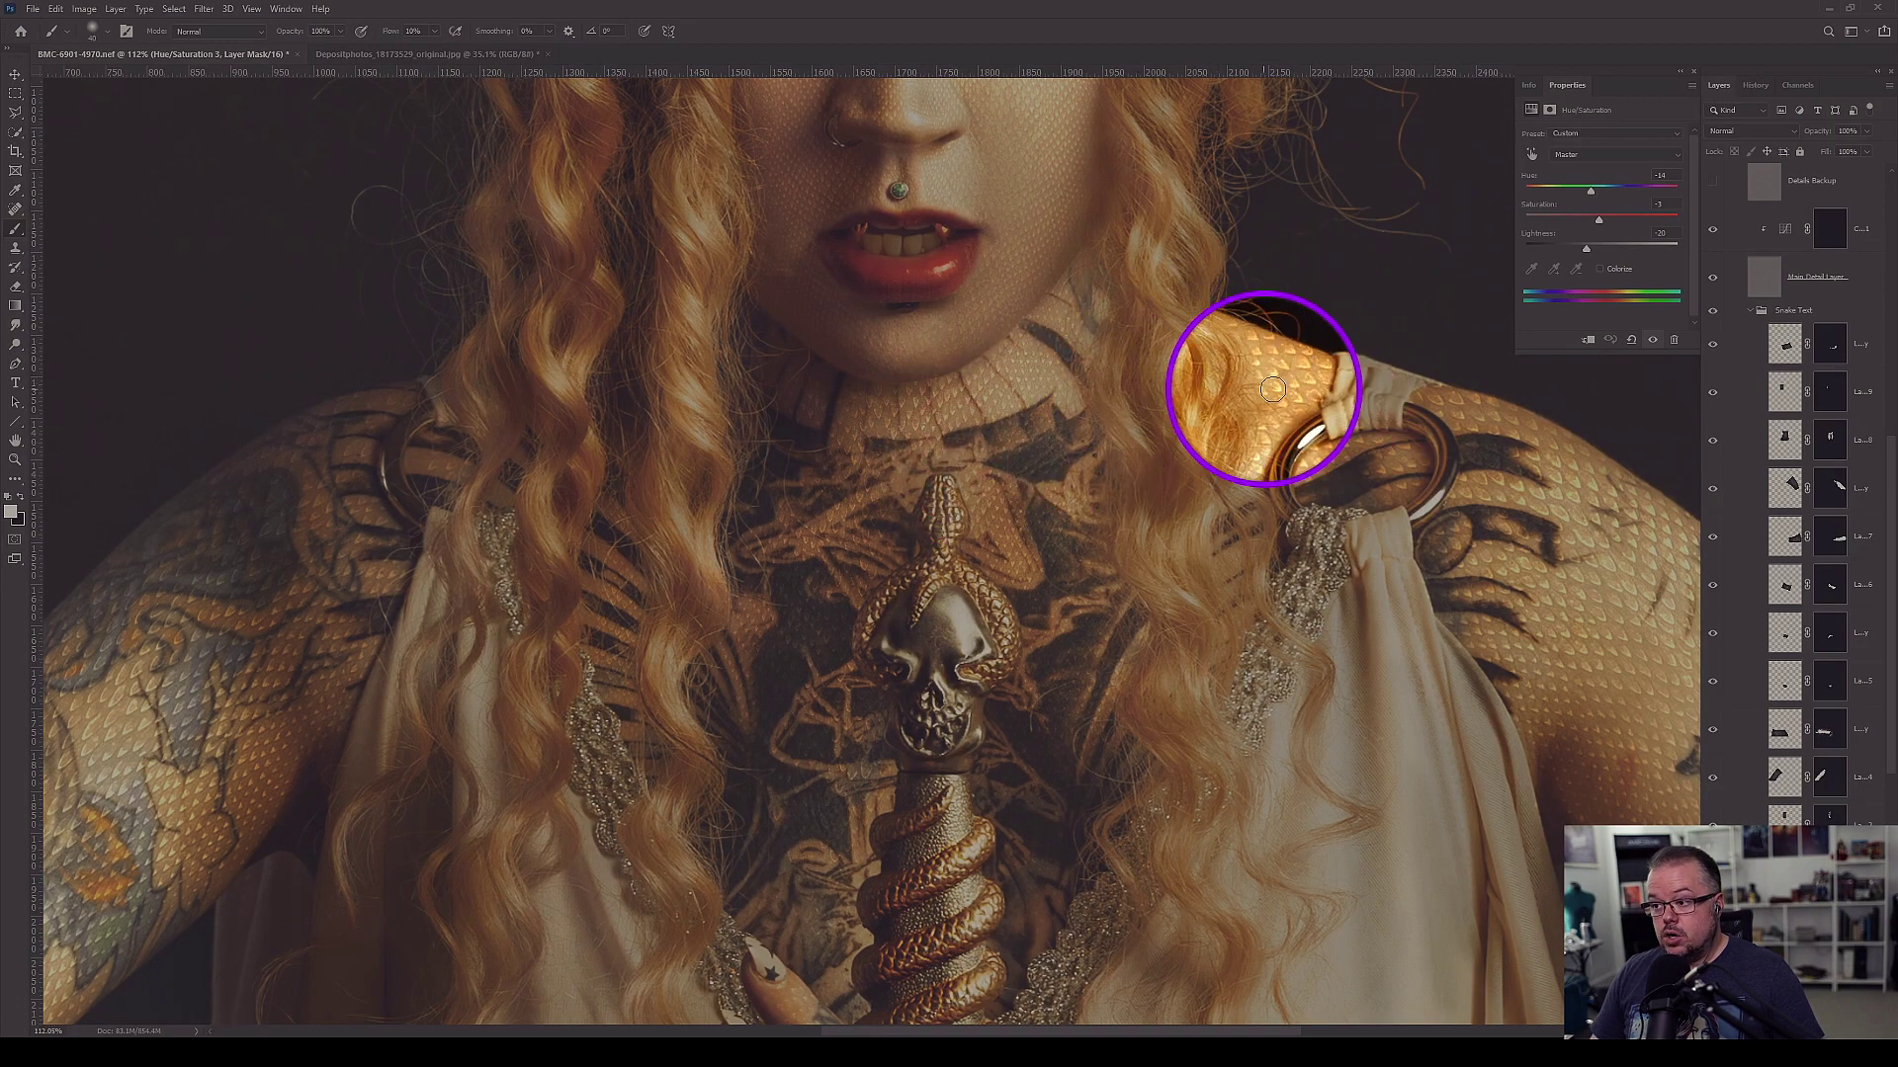
pyautogui.scroll(-8, 840, 495)
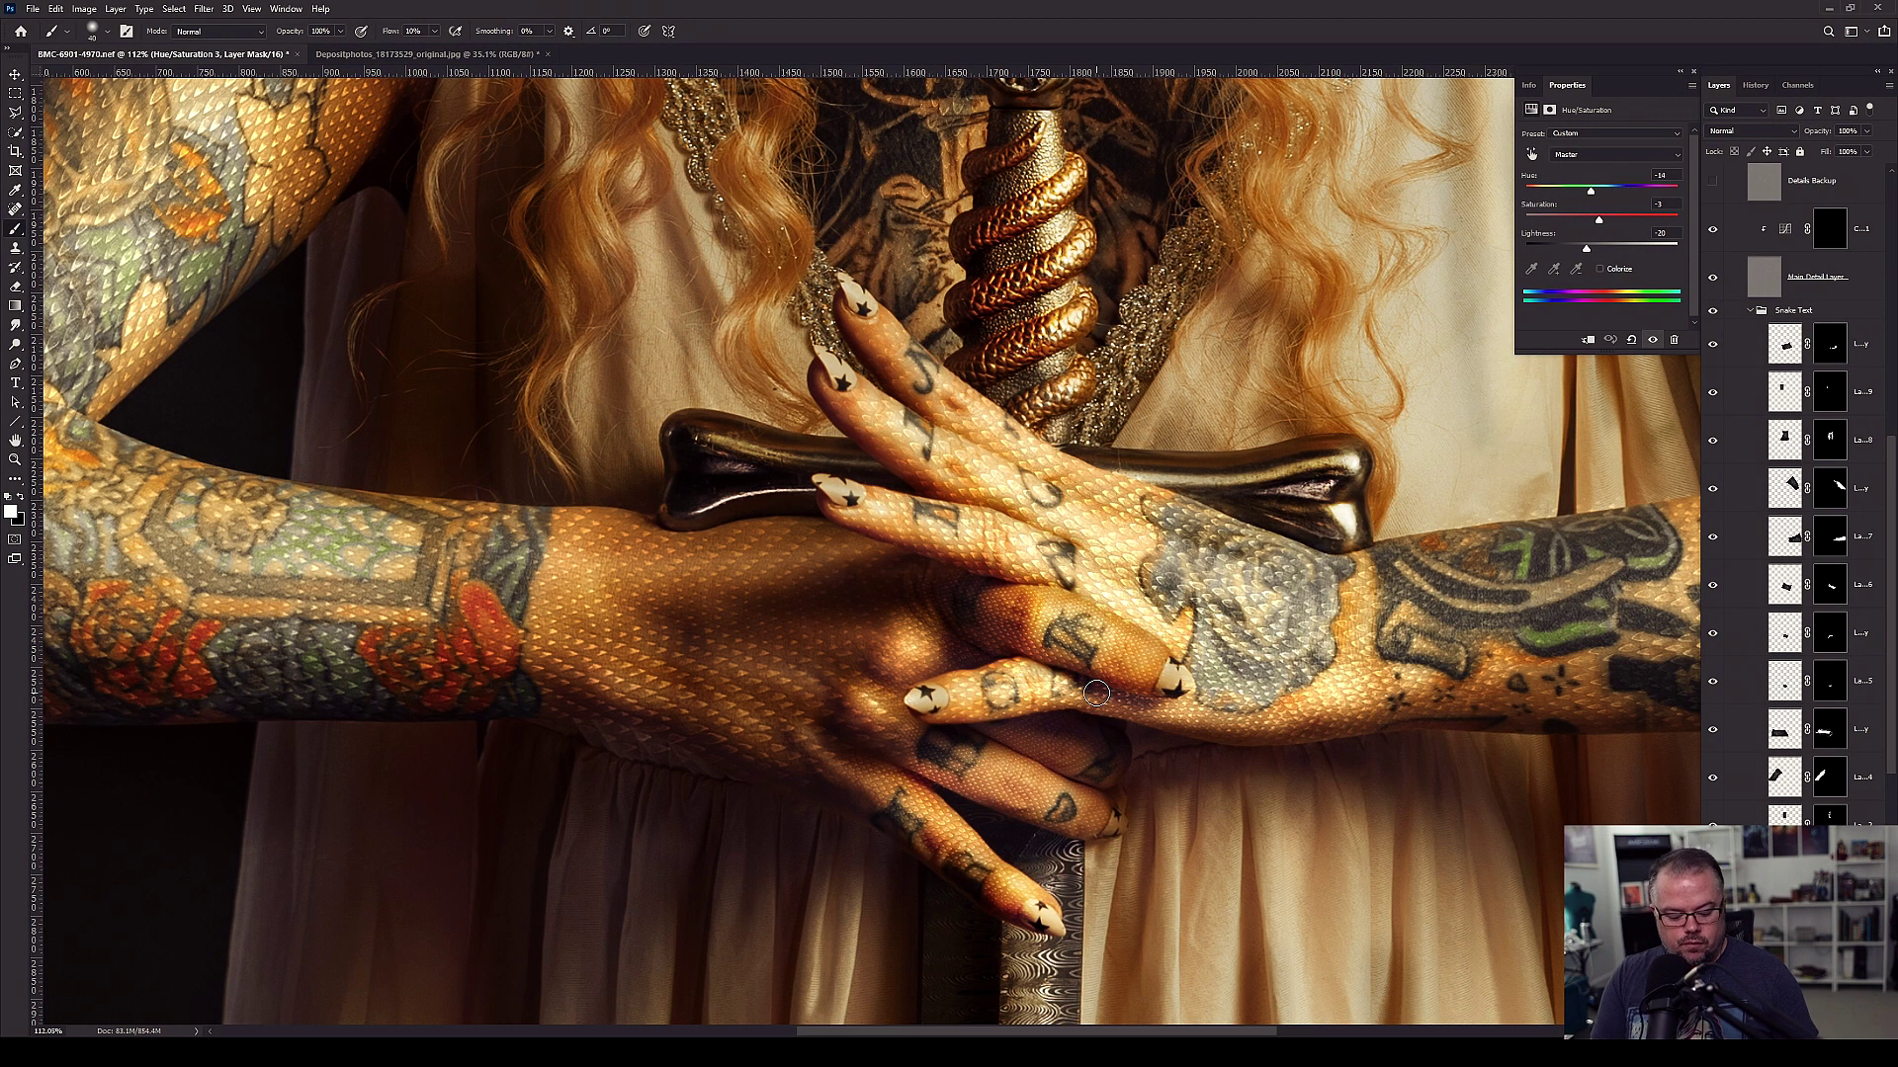
pyautogui.hotkey('ctrl', '0')
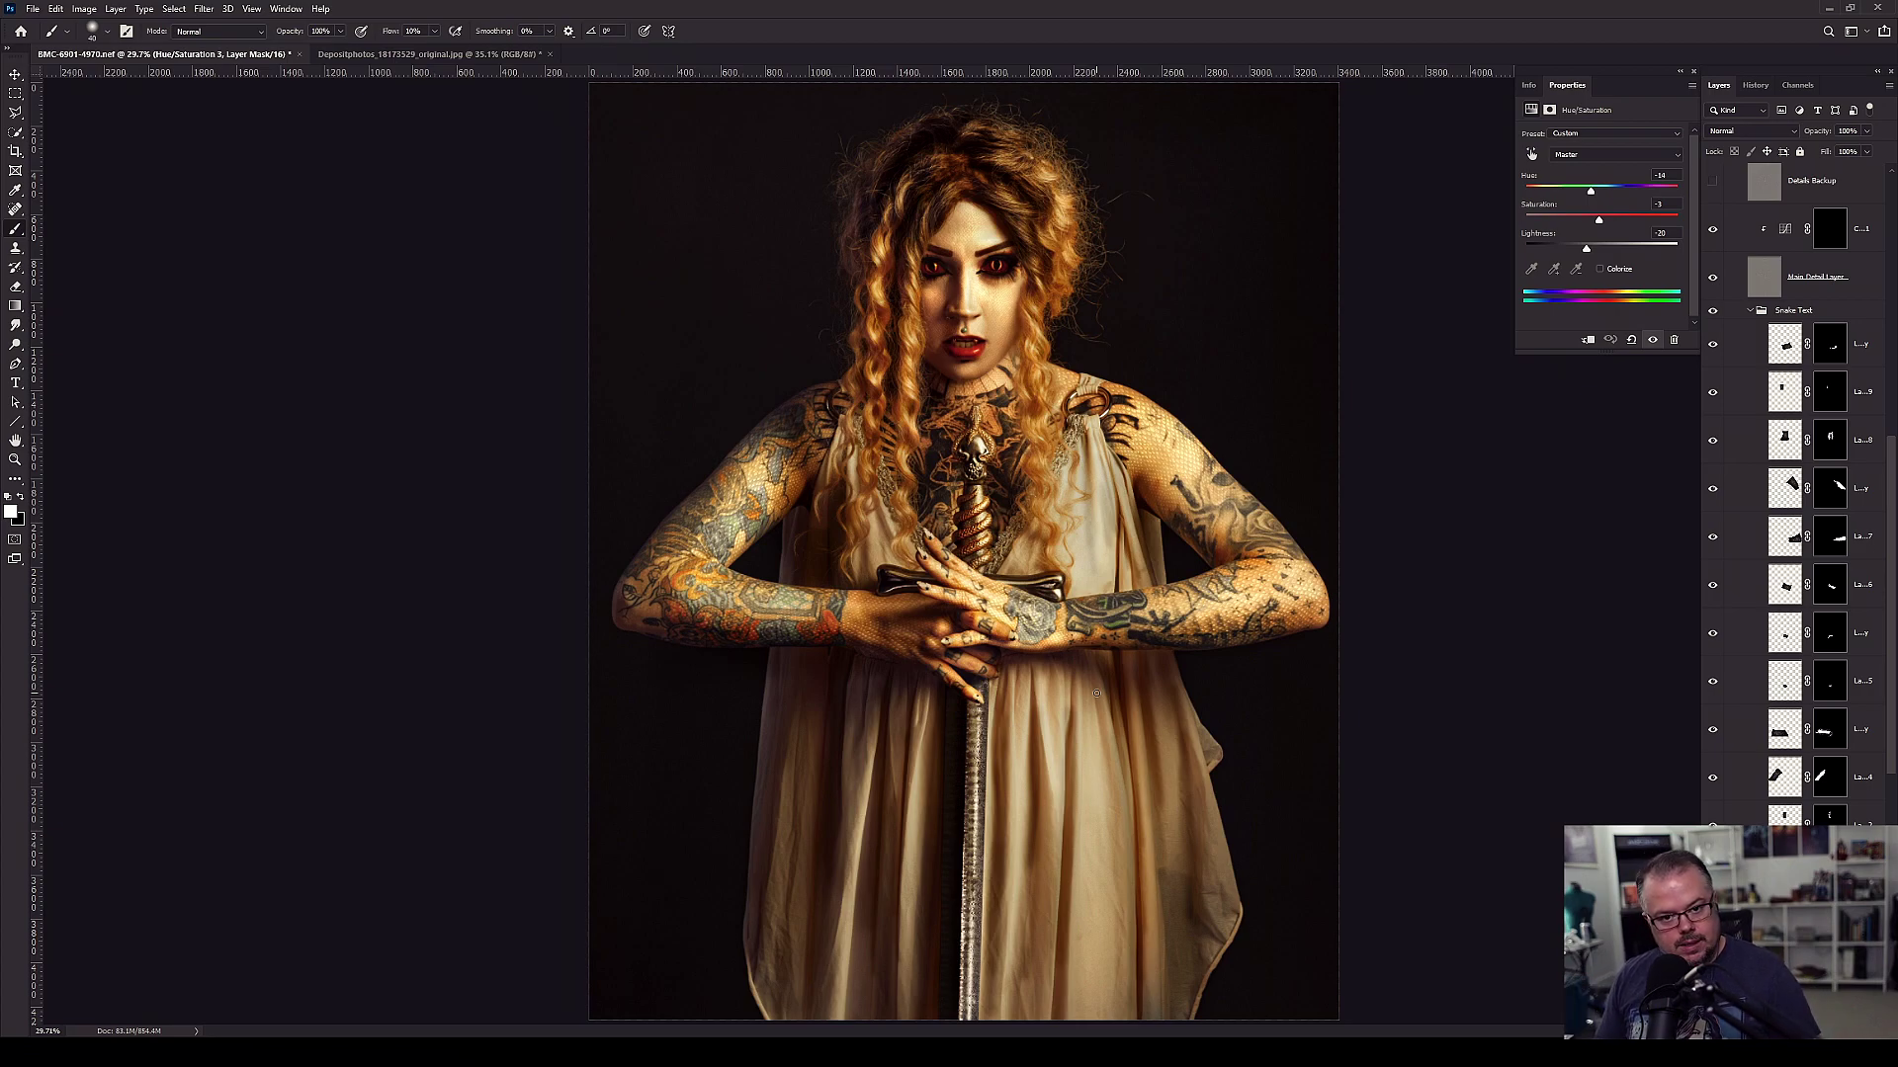
# - Select the Layer 6 copy scale layer and check it against the snake-skin texture document
pyautogui.click(1792, 347)
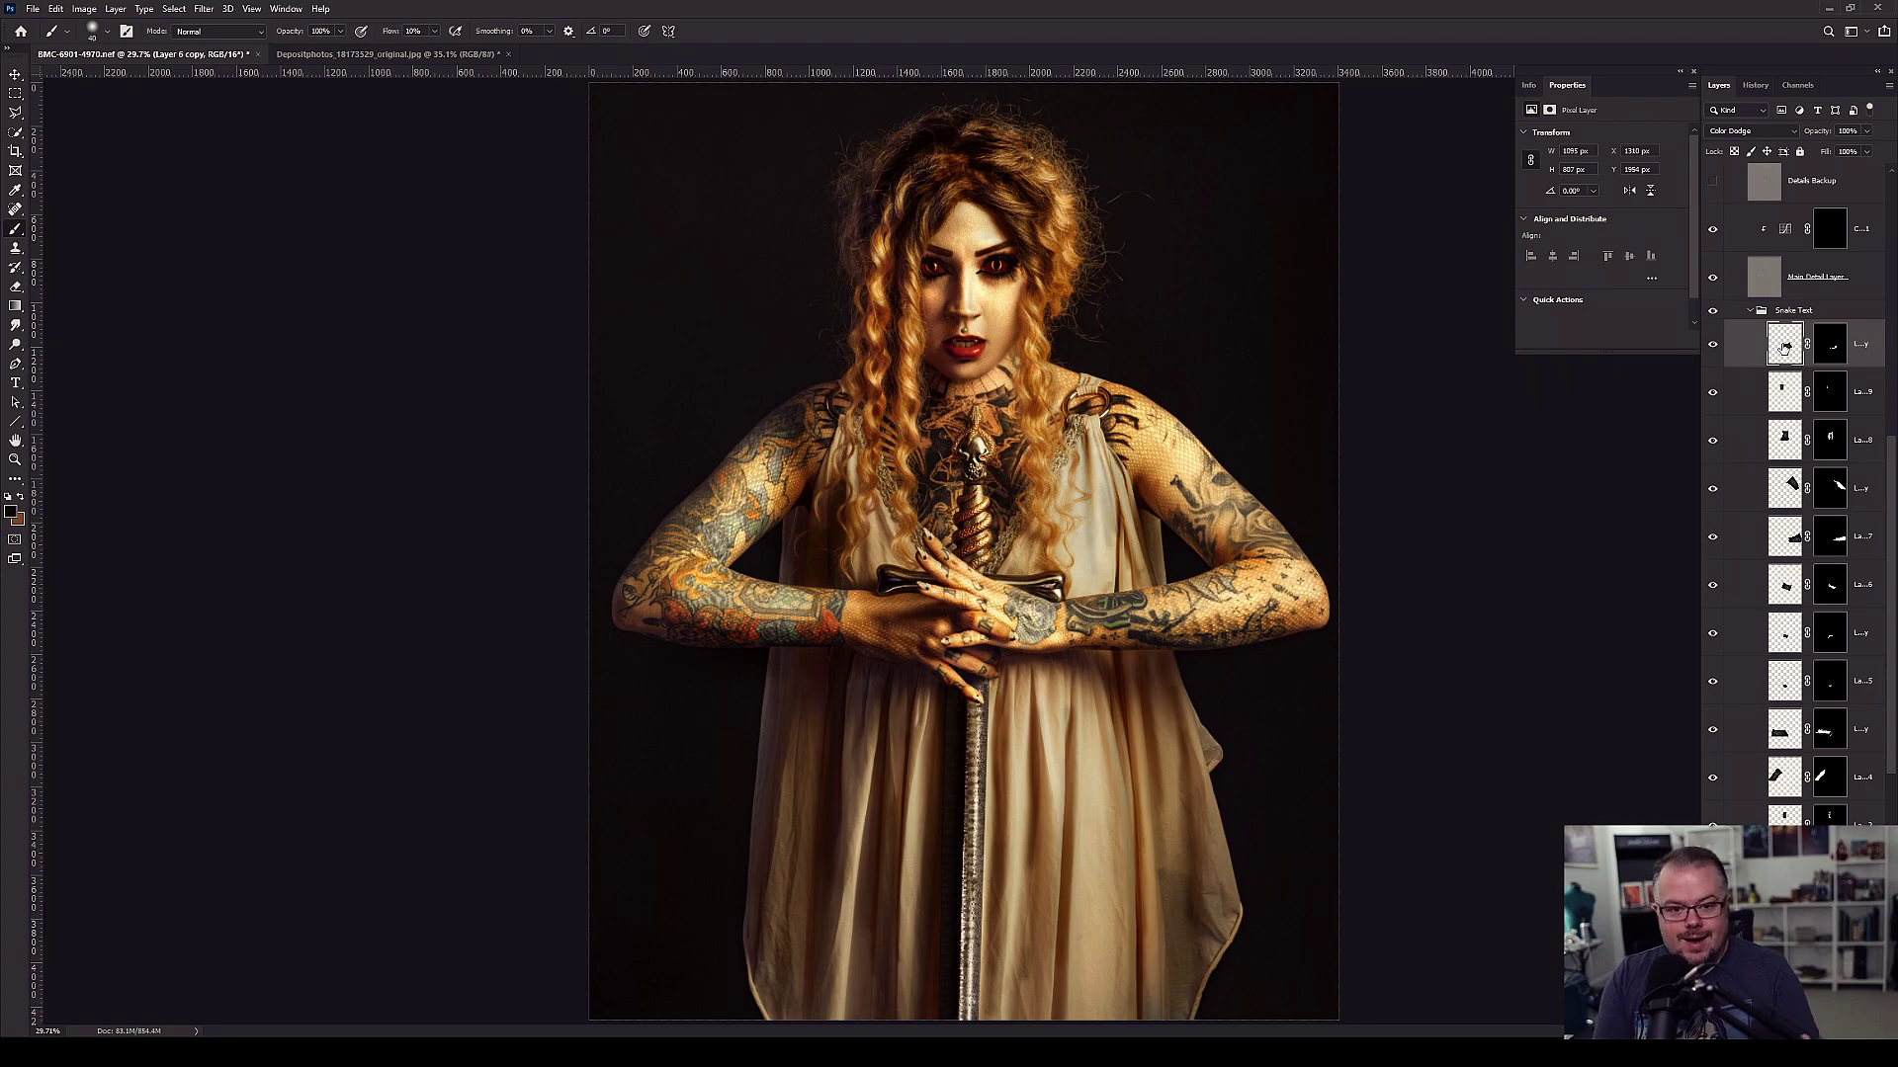
pyautogui.click(388, 54)
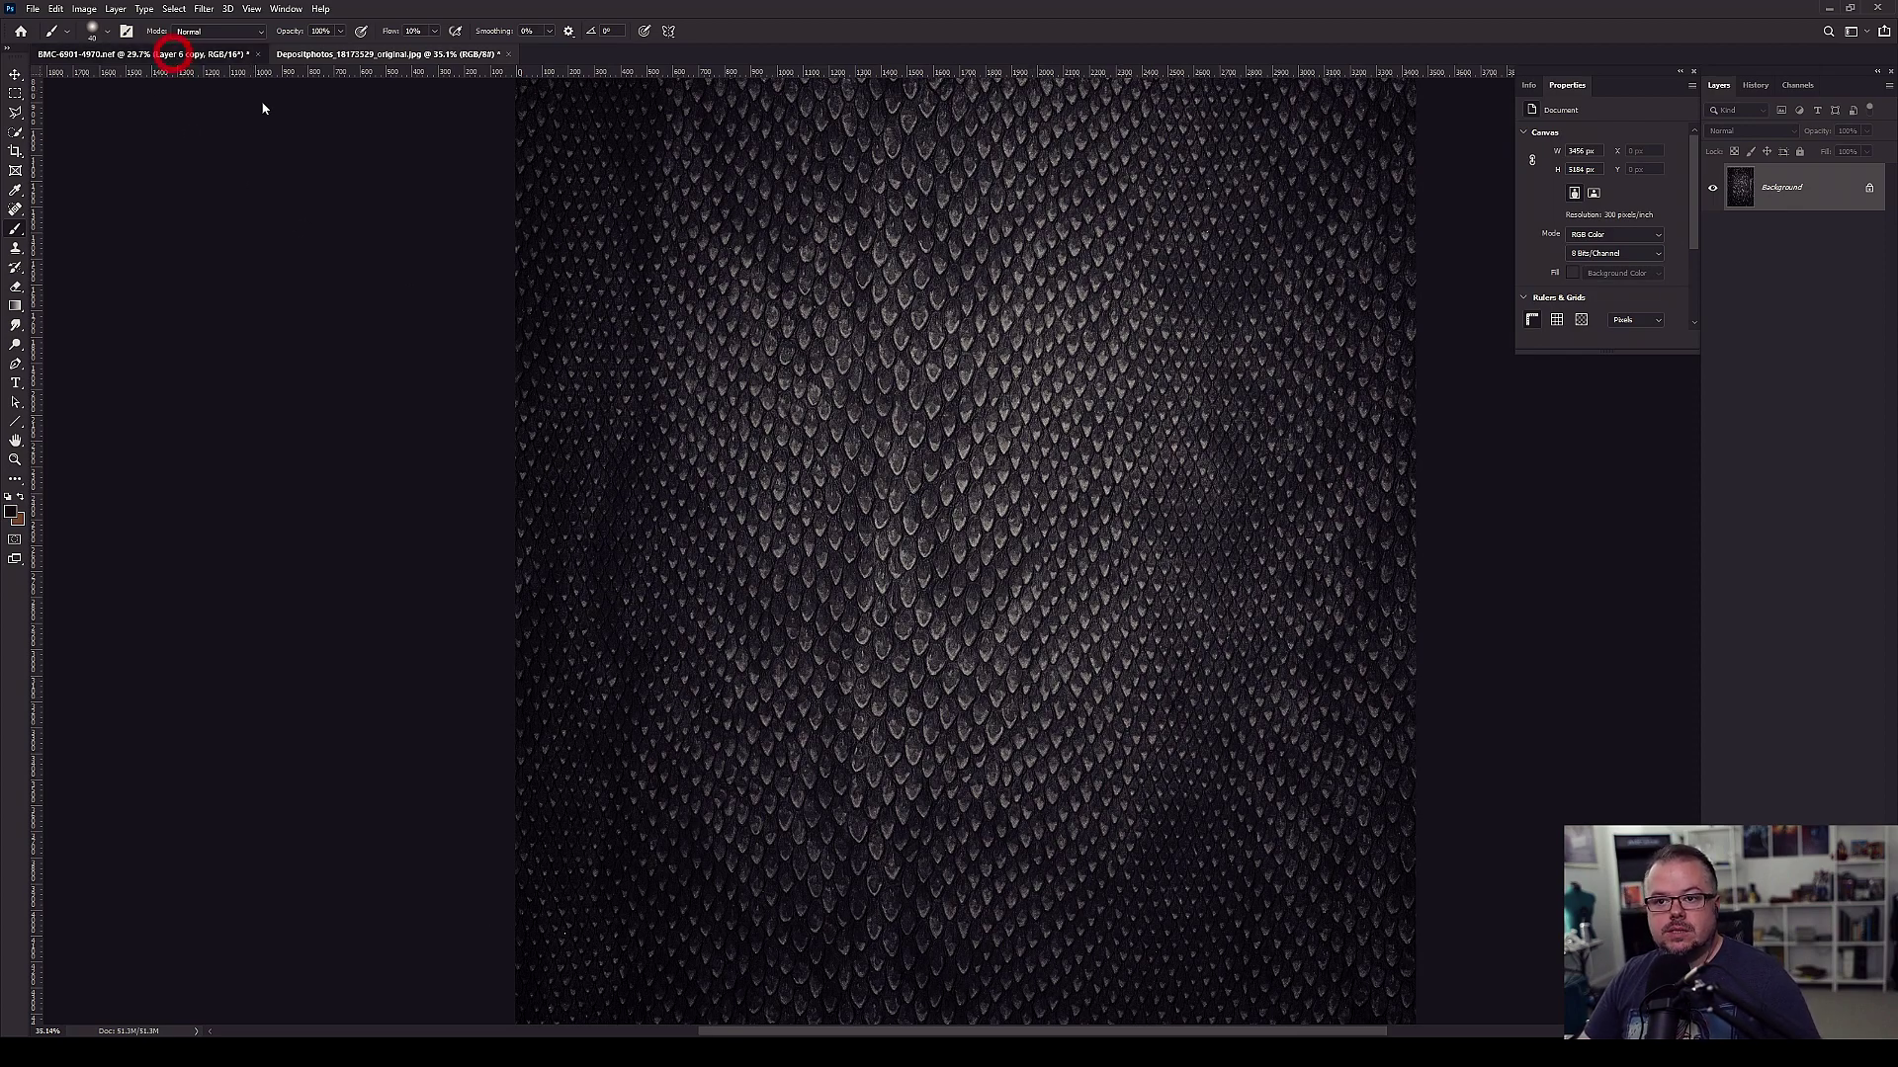
pyautogui.click(223, 55)
# - Examine the scales, fangs and slit-pupil eyes on the face at high magnification
pyautogui.scroll(3, 992, 288)
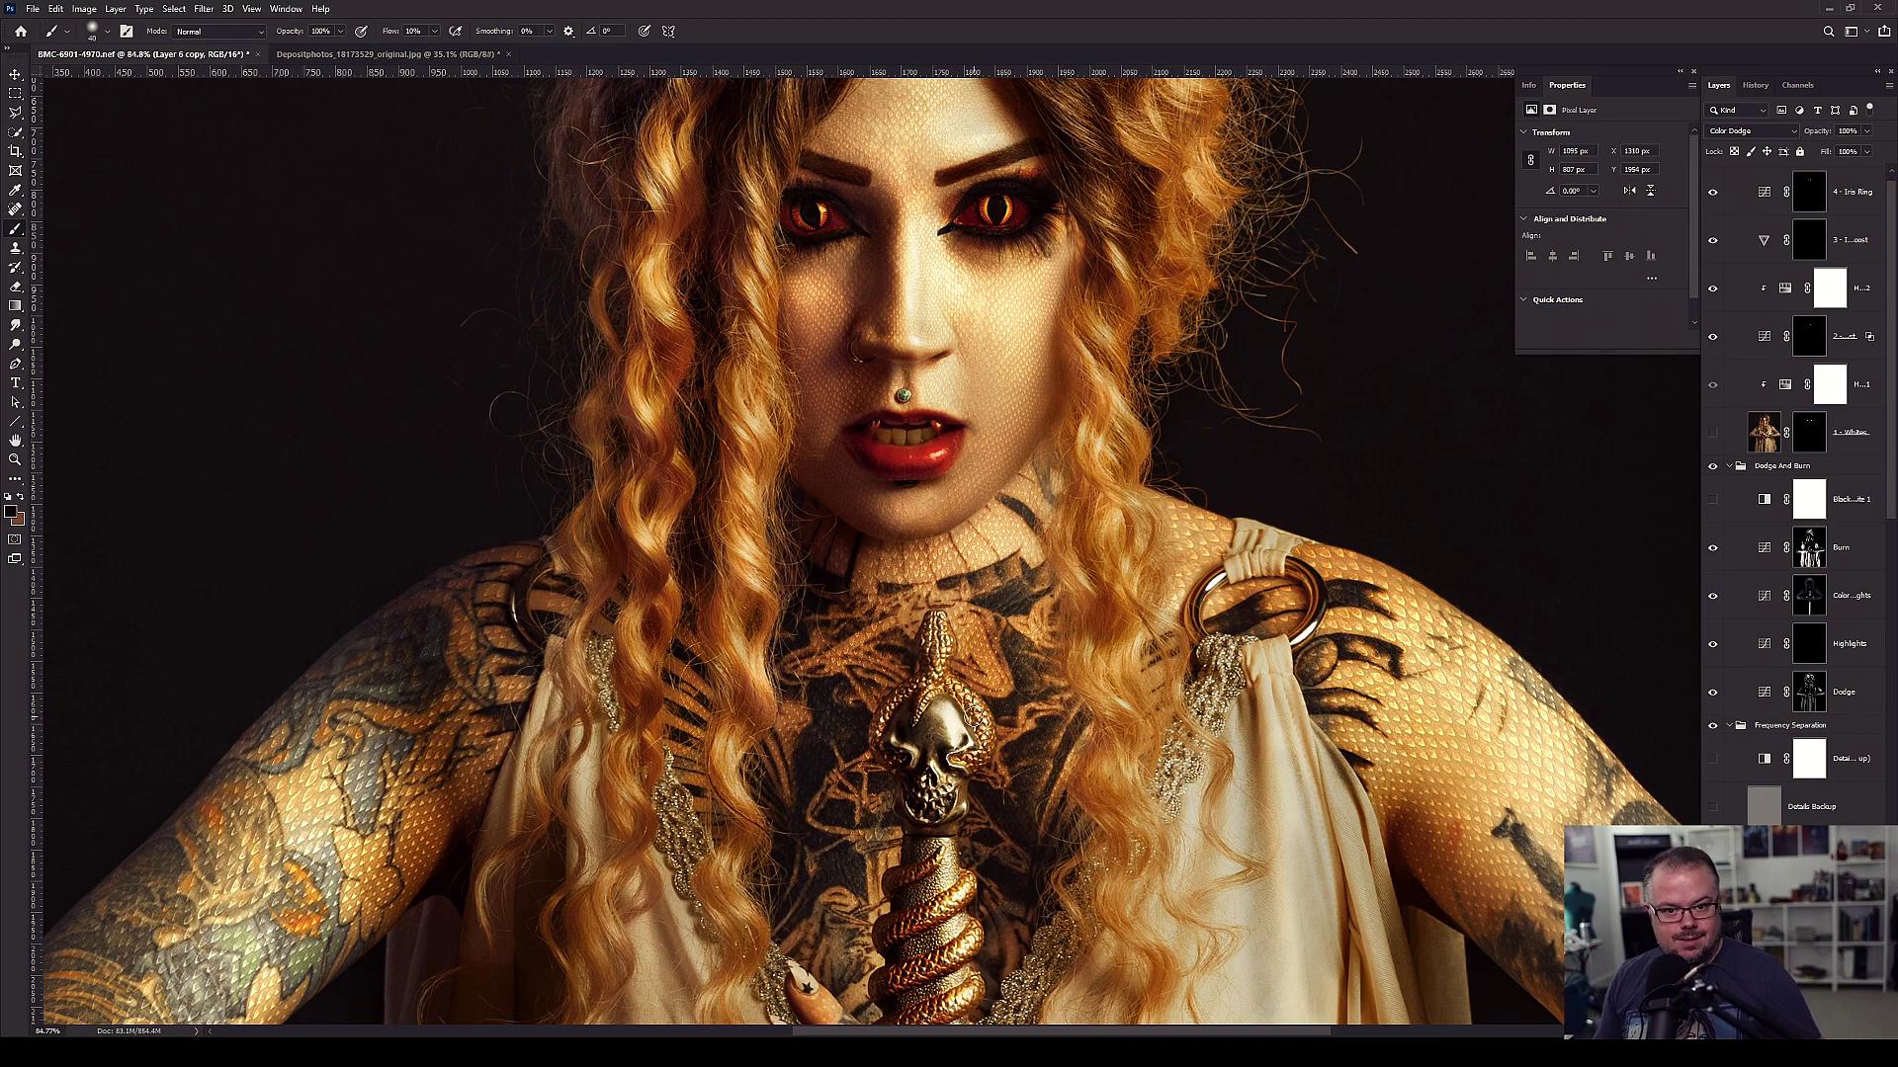
pyautogui.scroll(5, 984, 427)
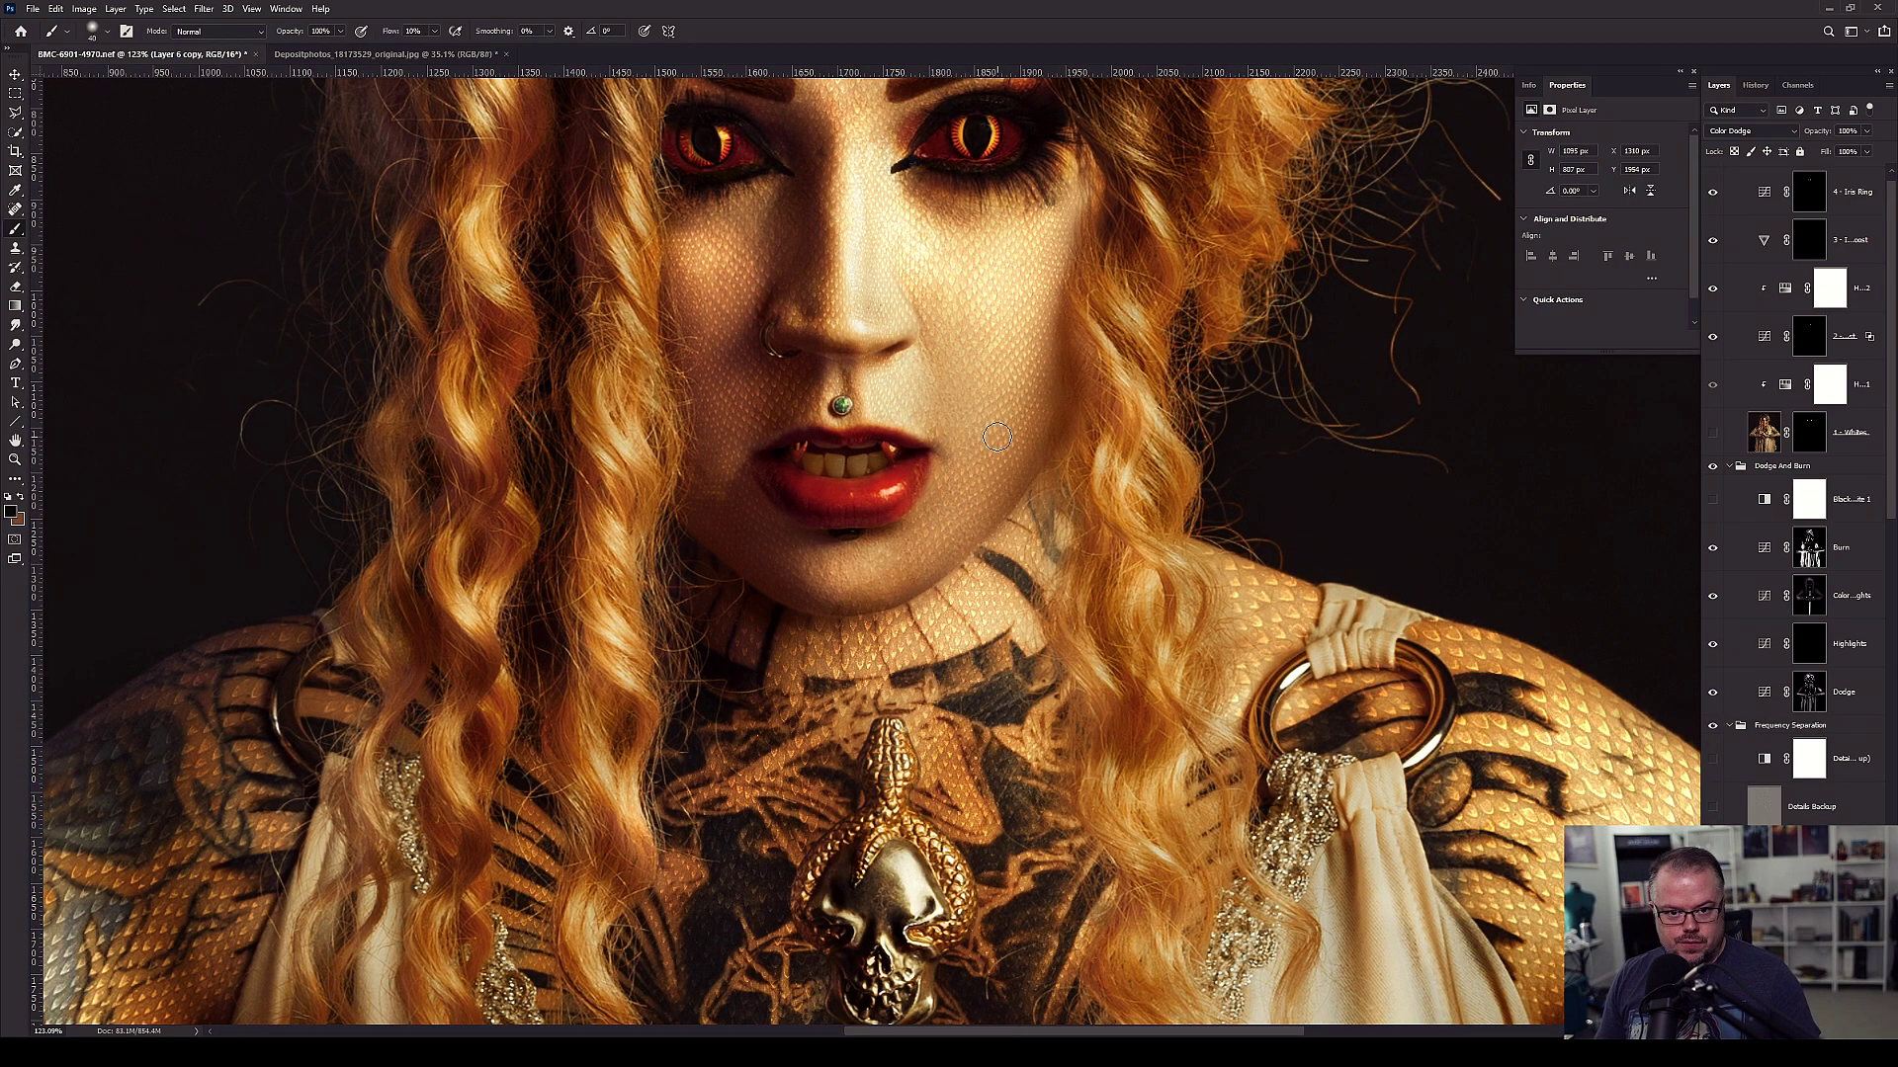
pyautogui.moveTo(836, 306); pyautogui.dragTo(831, 589)
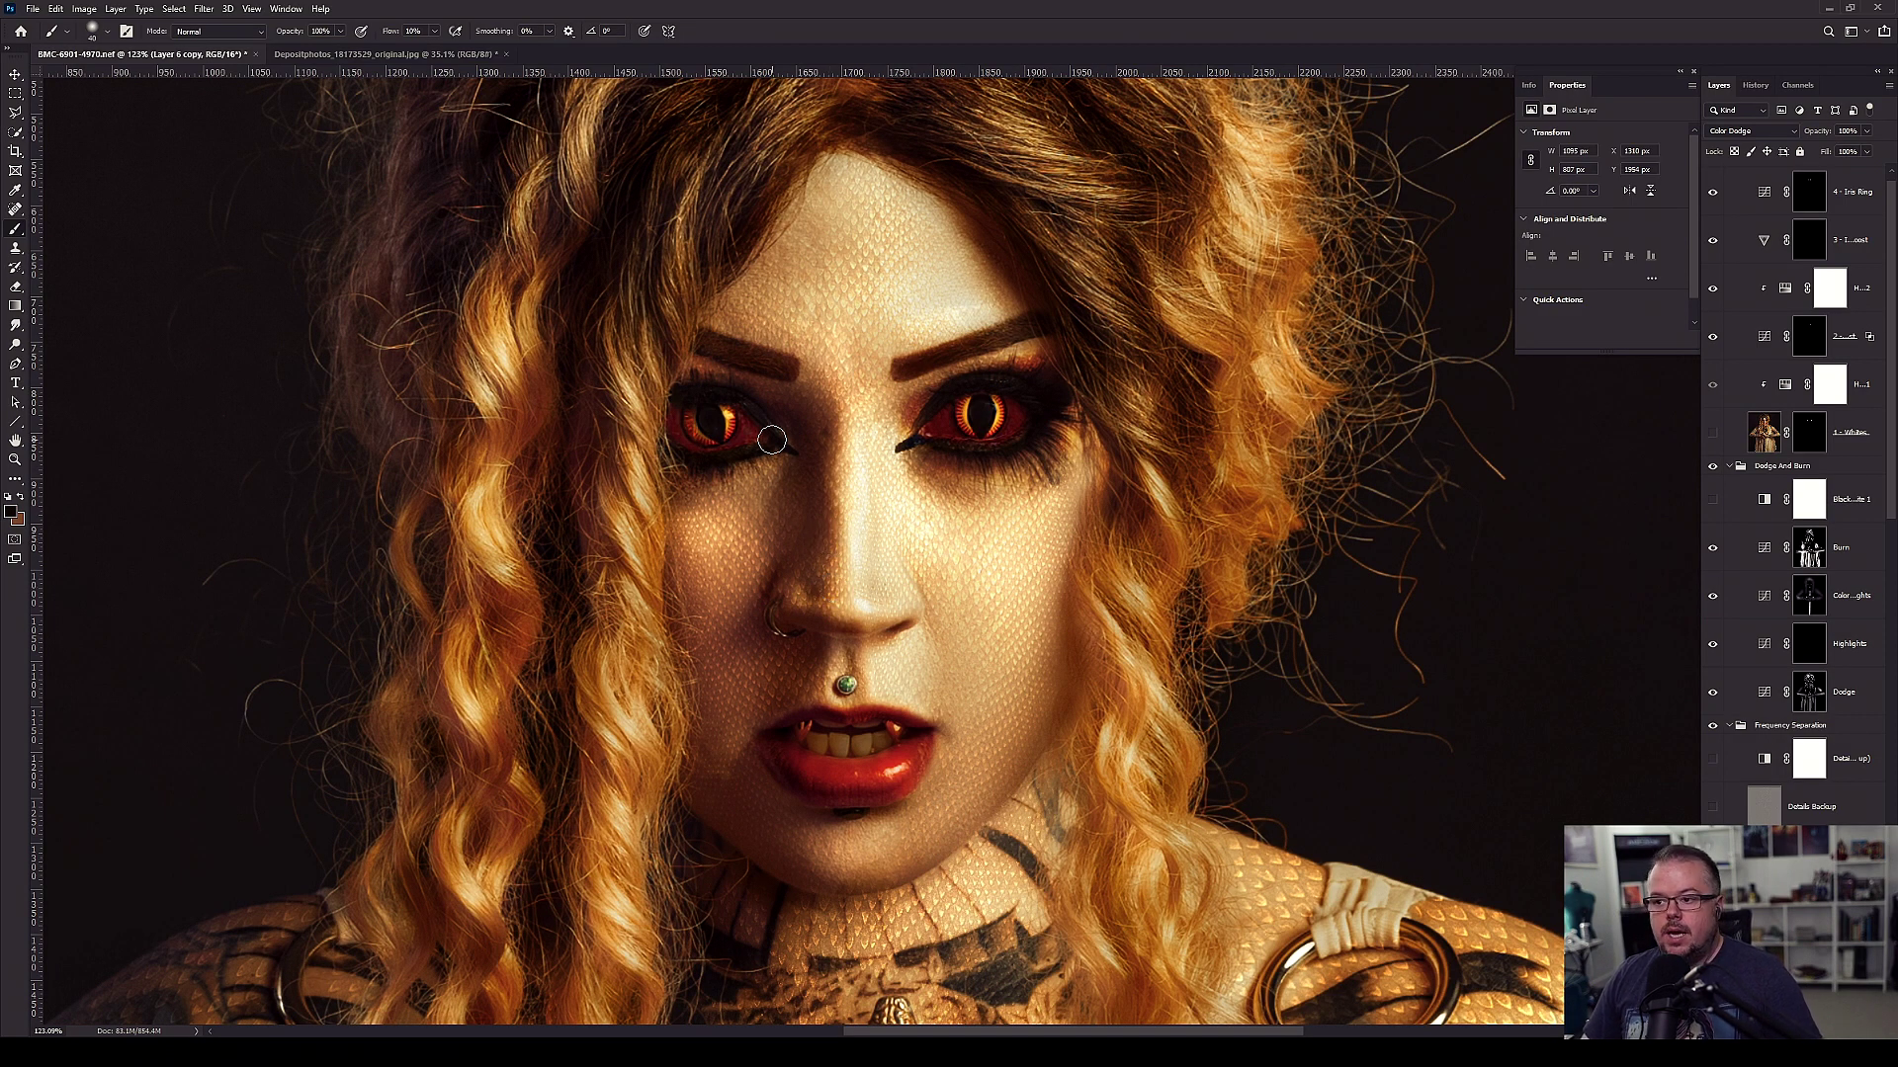
pyautogui.scroll(5, 781, 438)
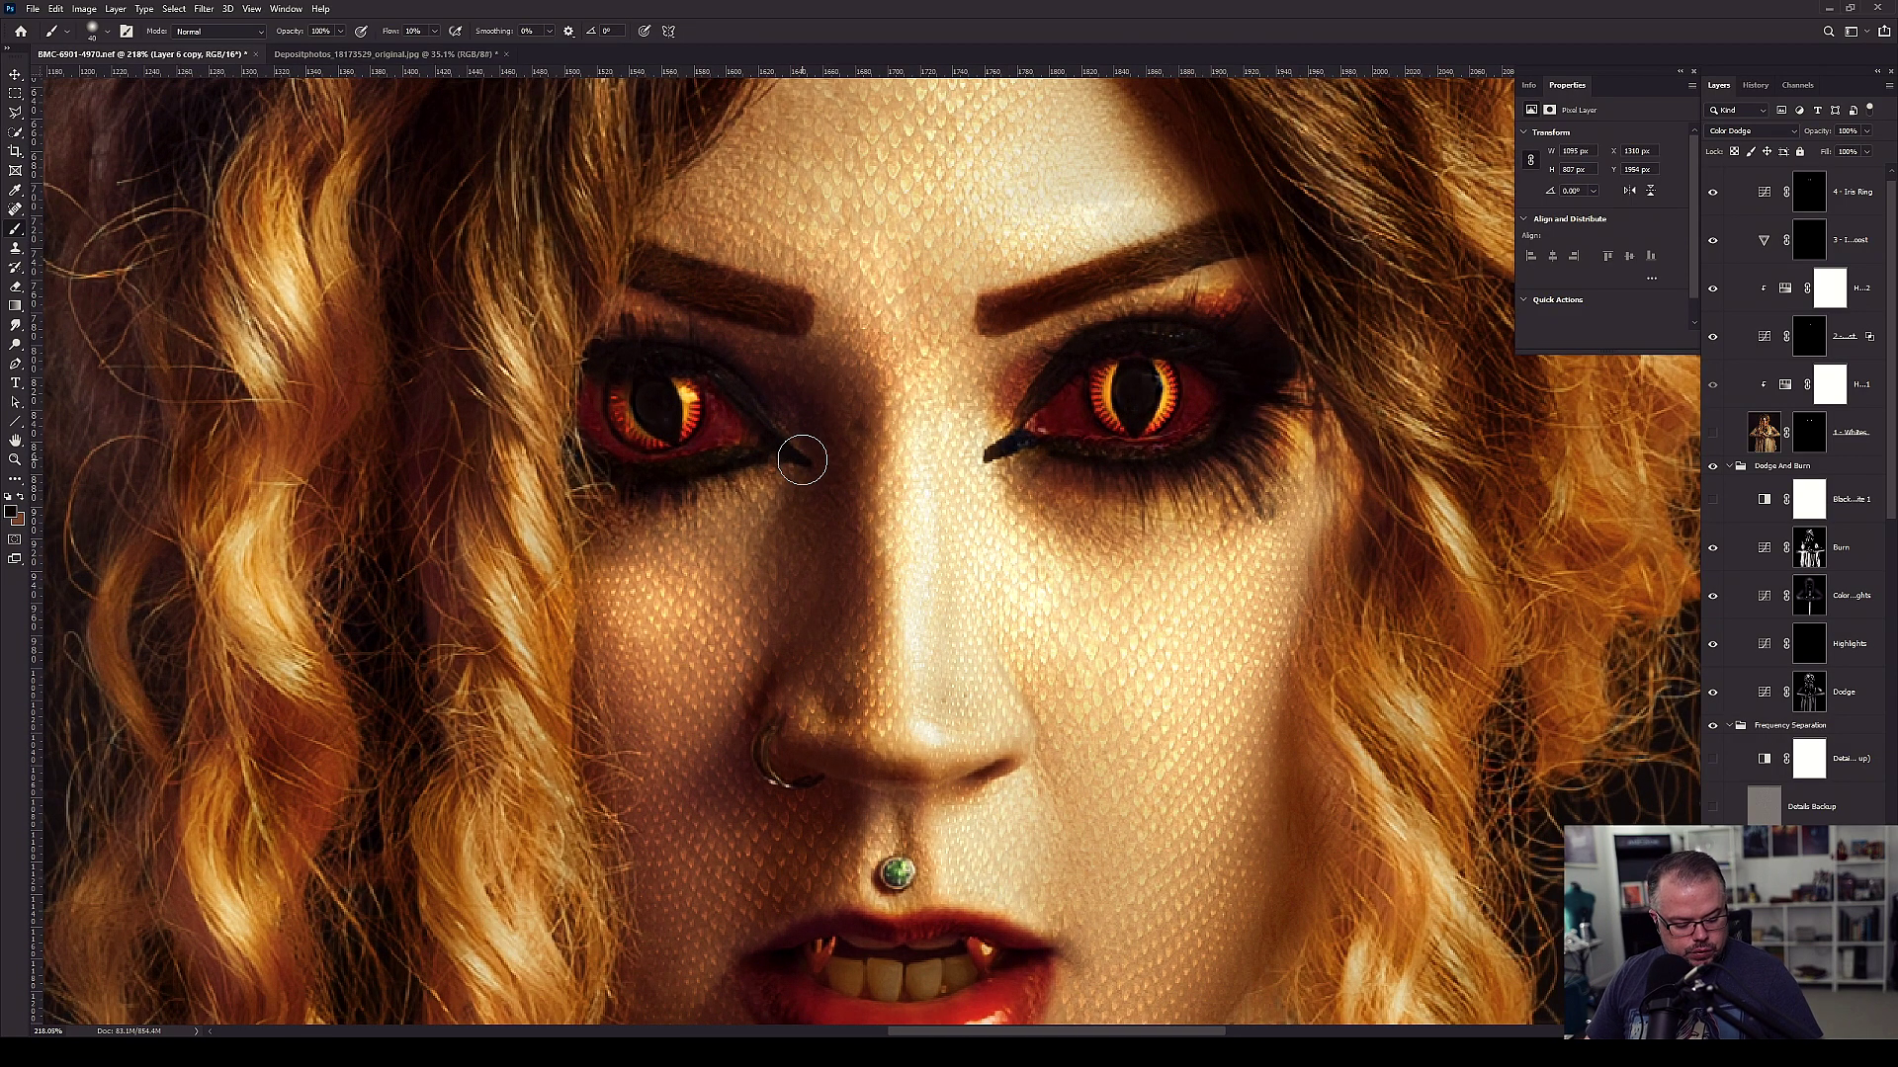
# - View the whole portrait, and examine the scaled face, hair and shoulders at medium magnification
pyautogui.press('ctrl')
pyautogui.press('ctrl')
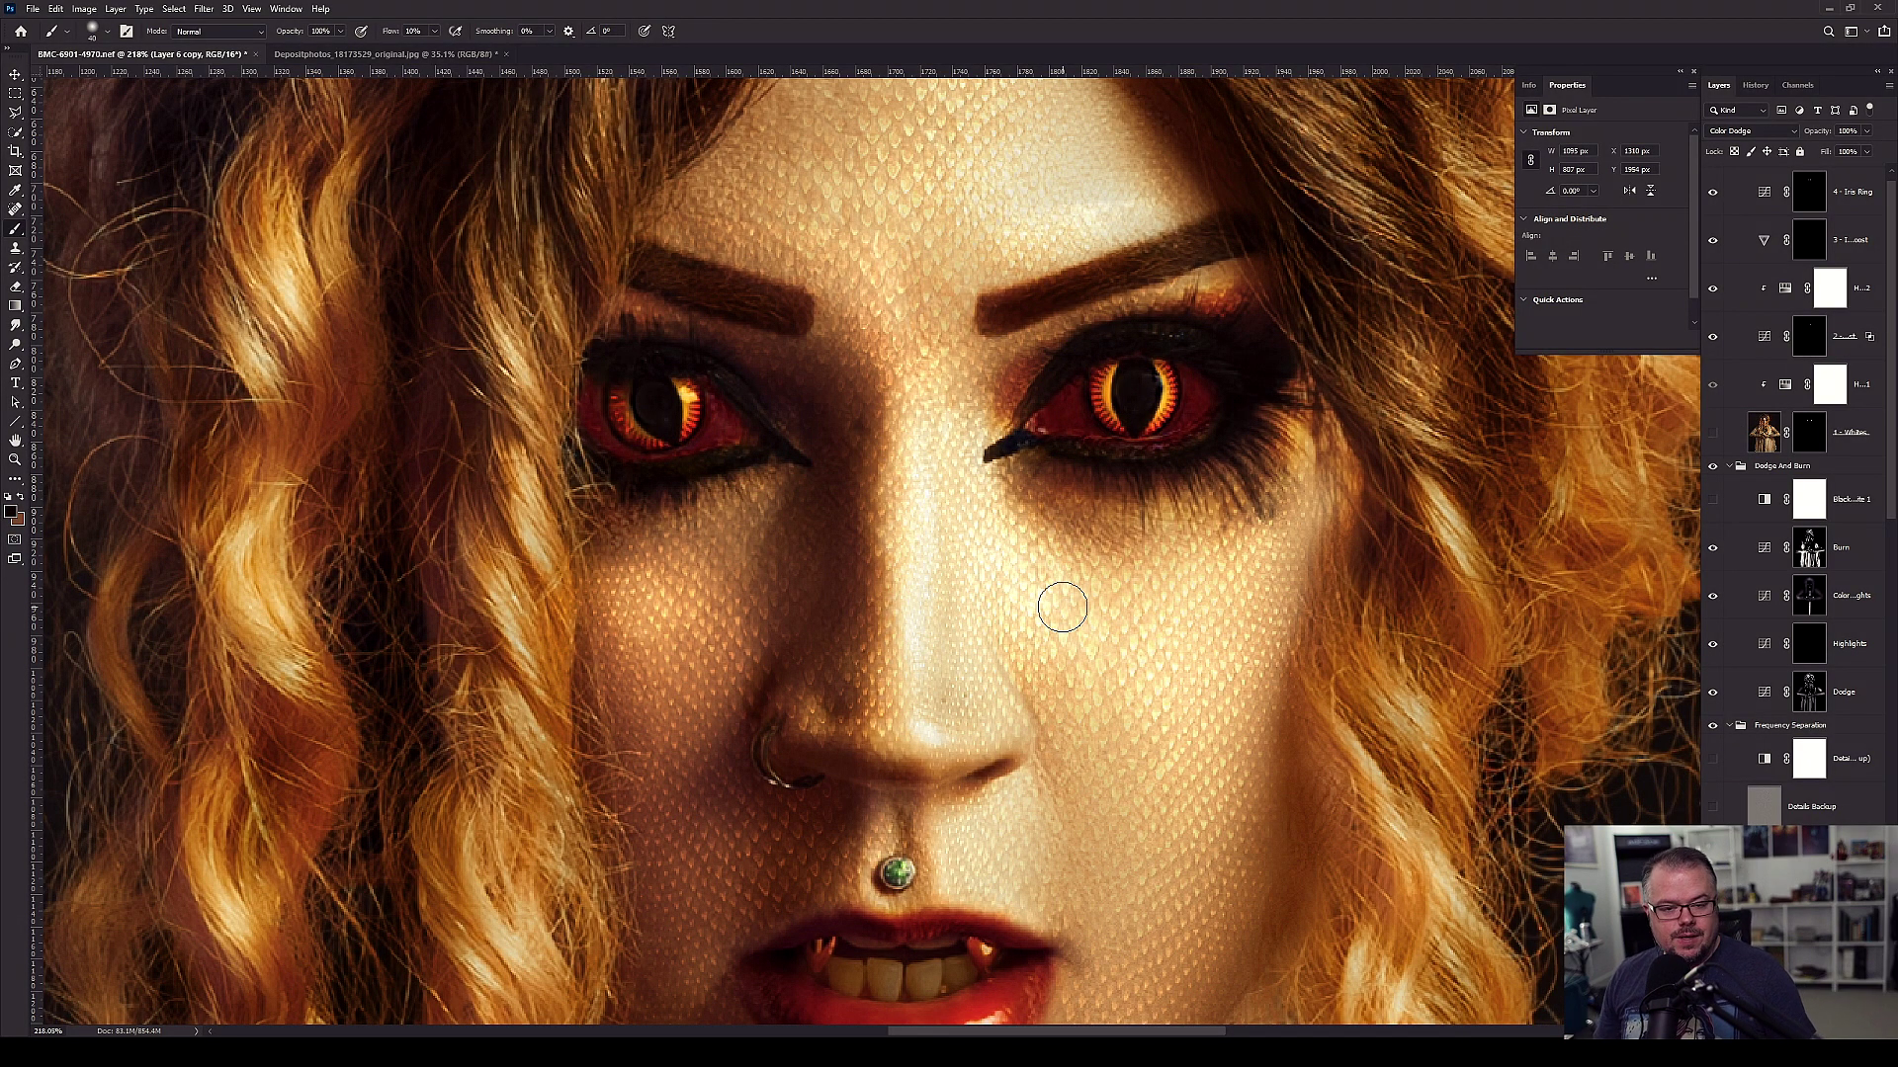
pyautogui.hotkey('ctrl', '0')
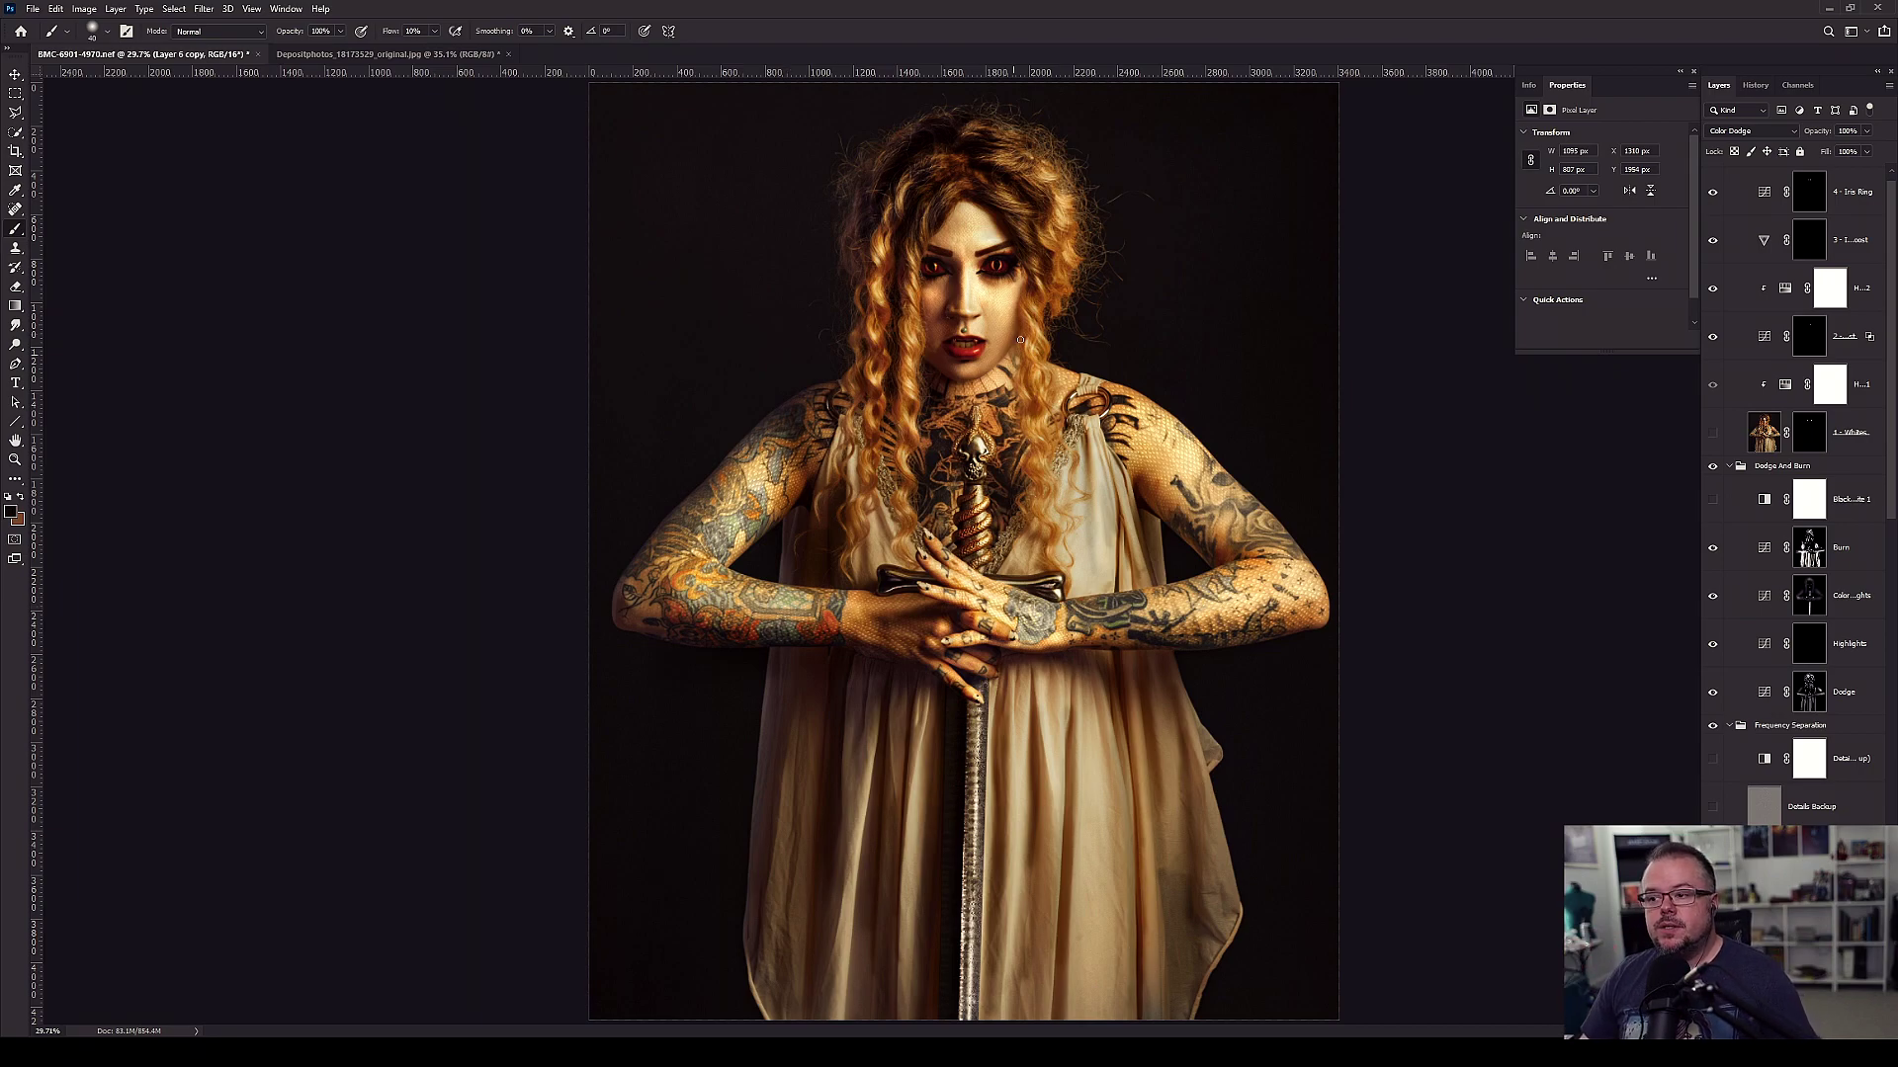
pyautogui.scroll(7, 1036, 287)
pyautogui.scroll(-1, 1002, 445)
pyautogui.moveTo(1002, 445); pyautogui.dragTo(997, 659)
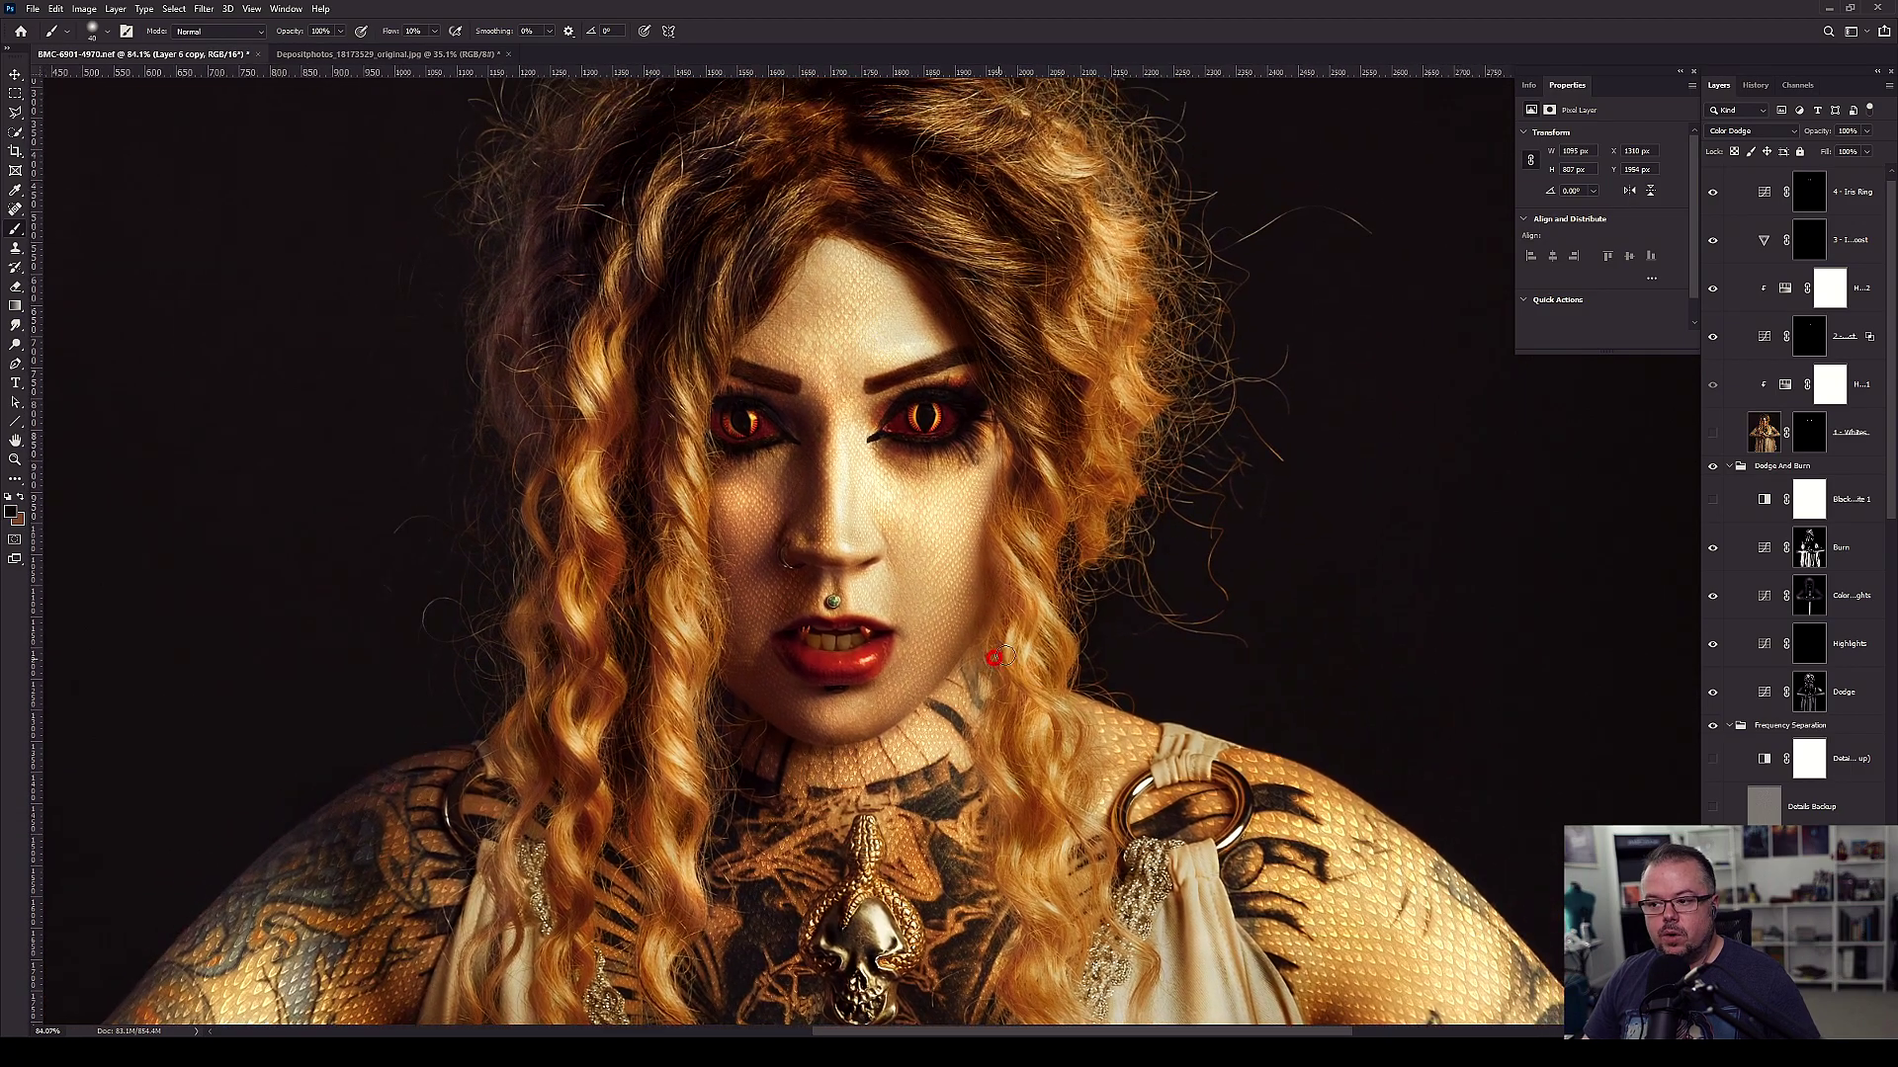
pyautogui.scroll(1, 1099, 593)
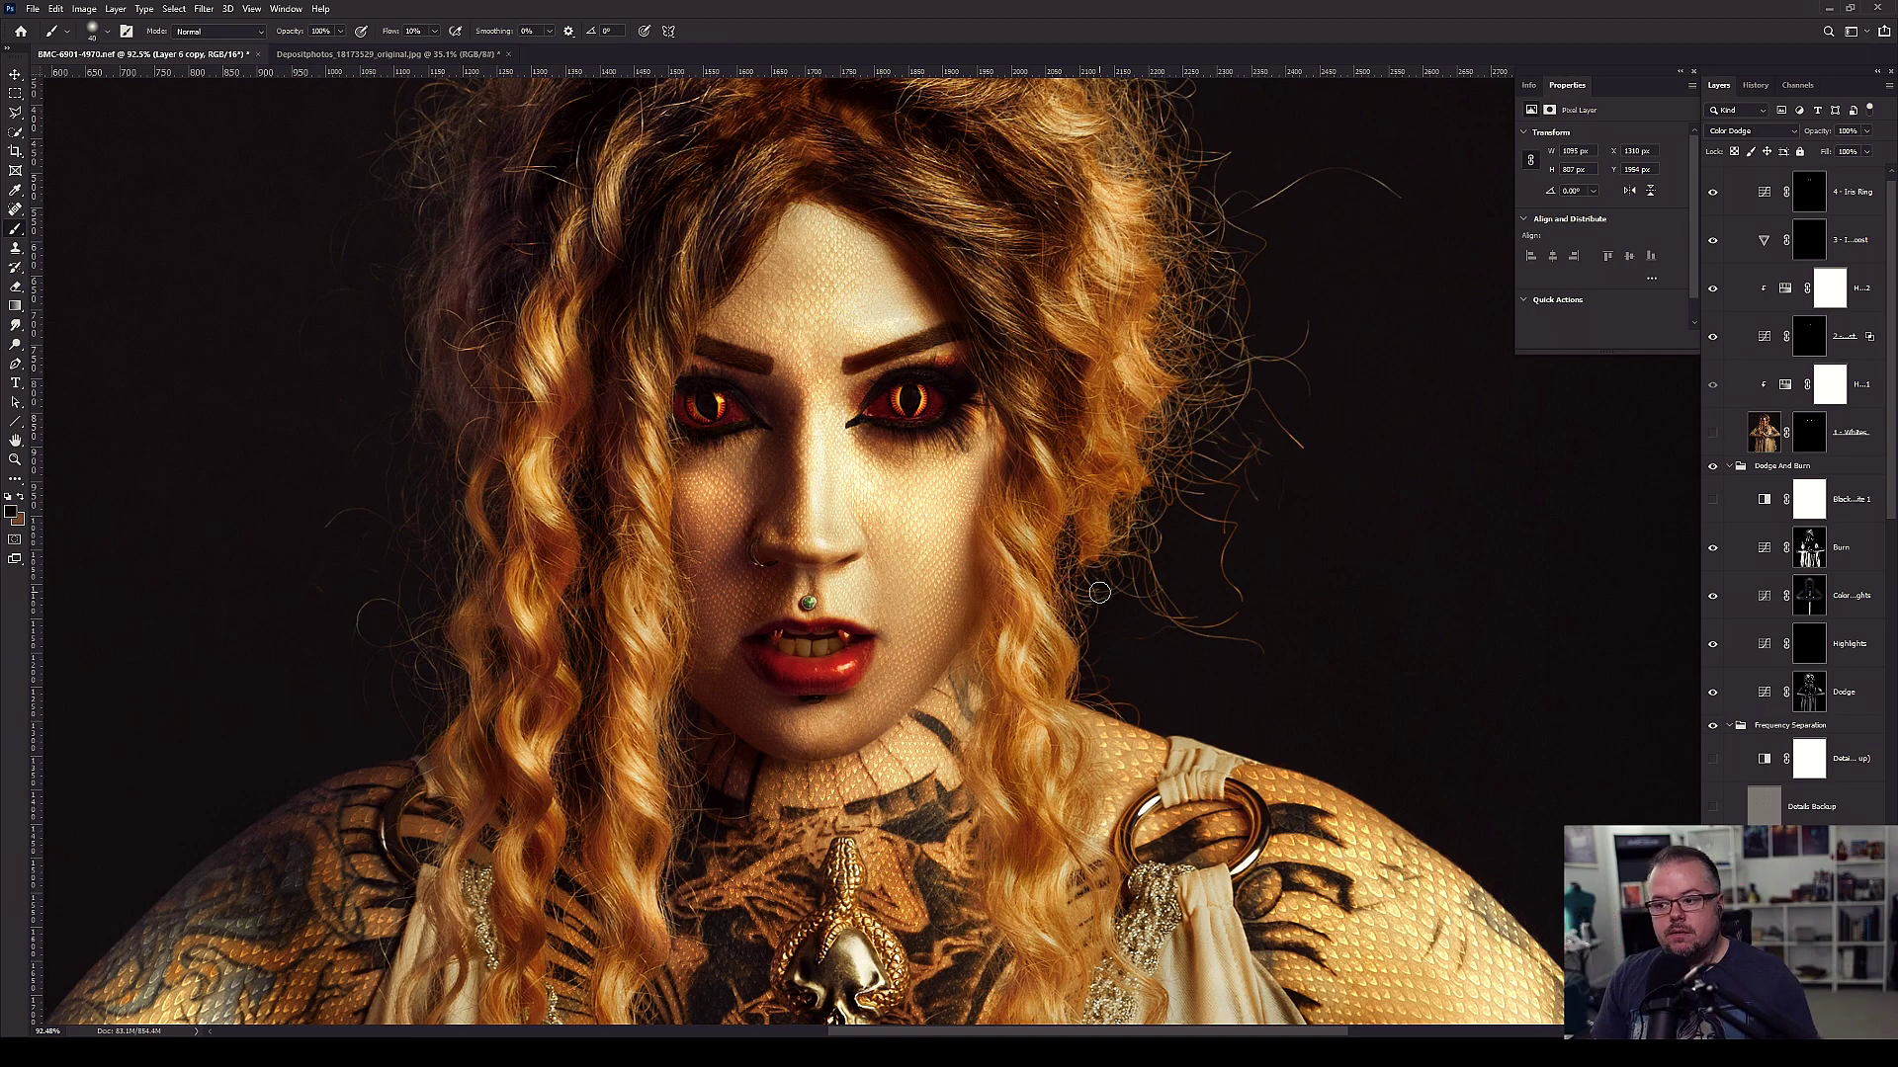
# - Compare the full portrait with and without the Dodge And Burn group by hiding the group and showing it again
pyautogui.hotkey('ctrl', '0')
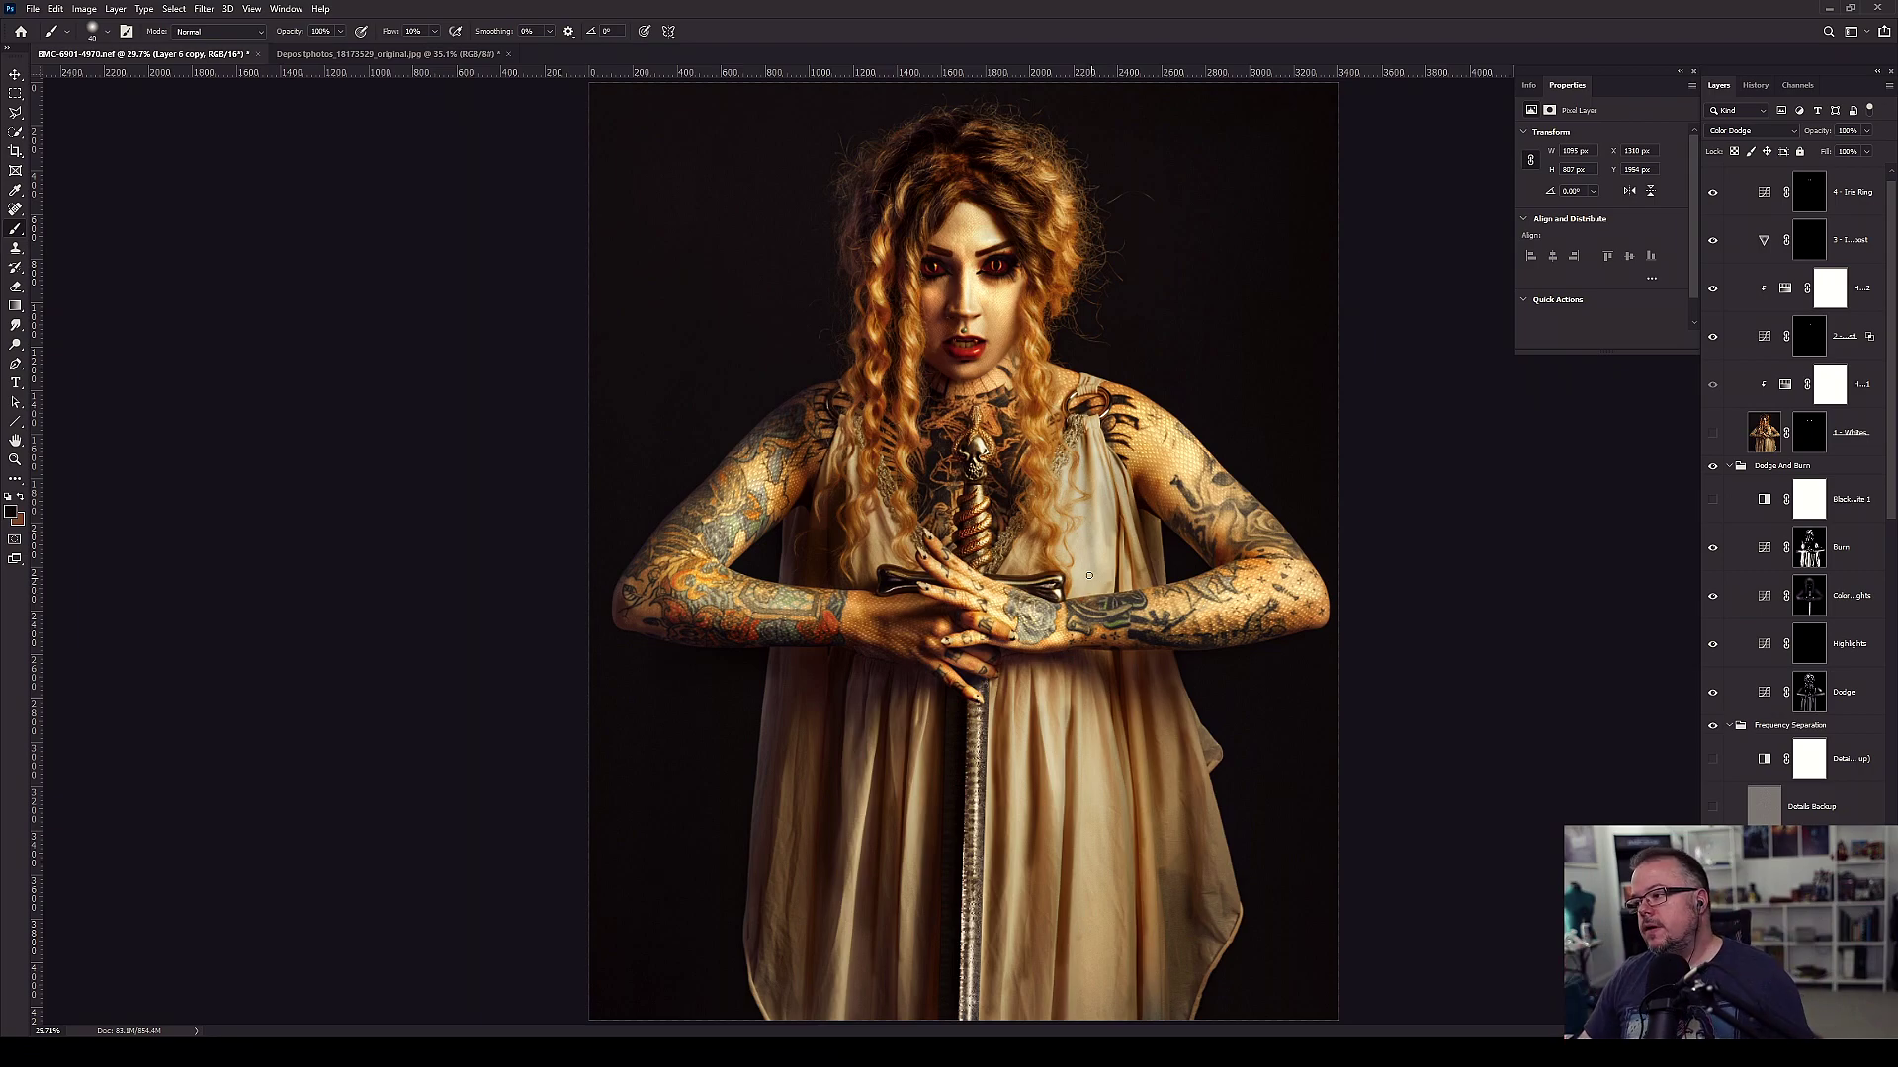
pyautogui.click(1714, 467)
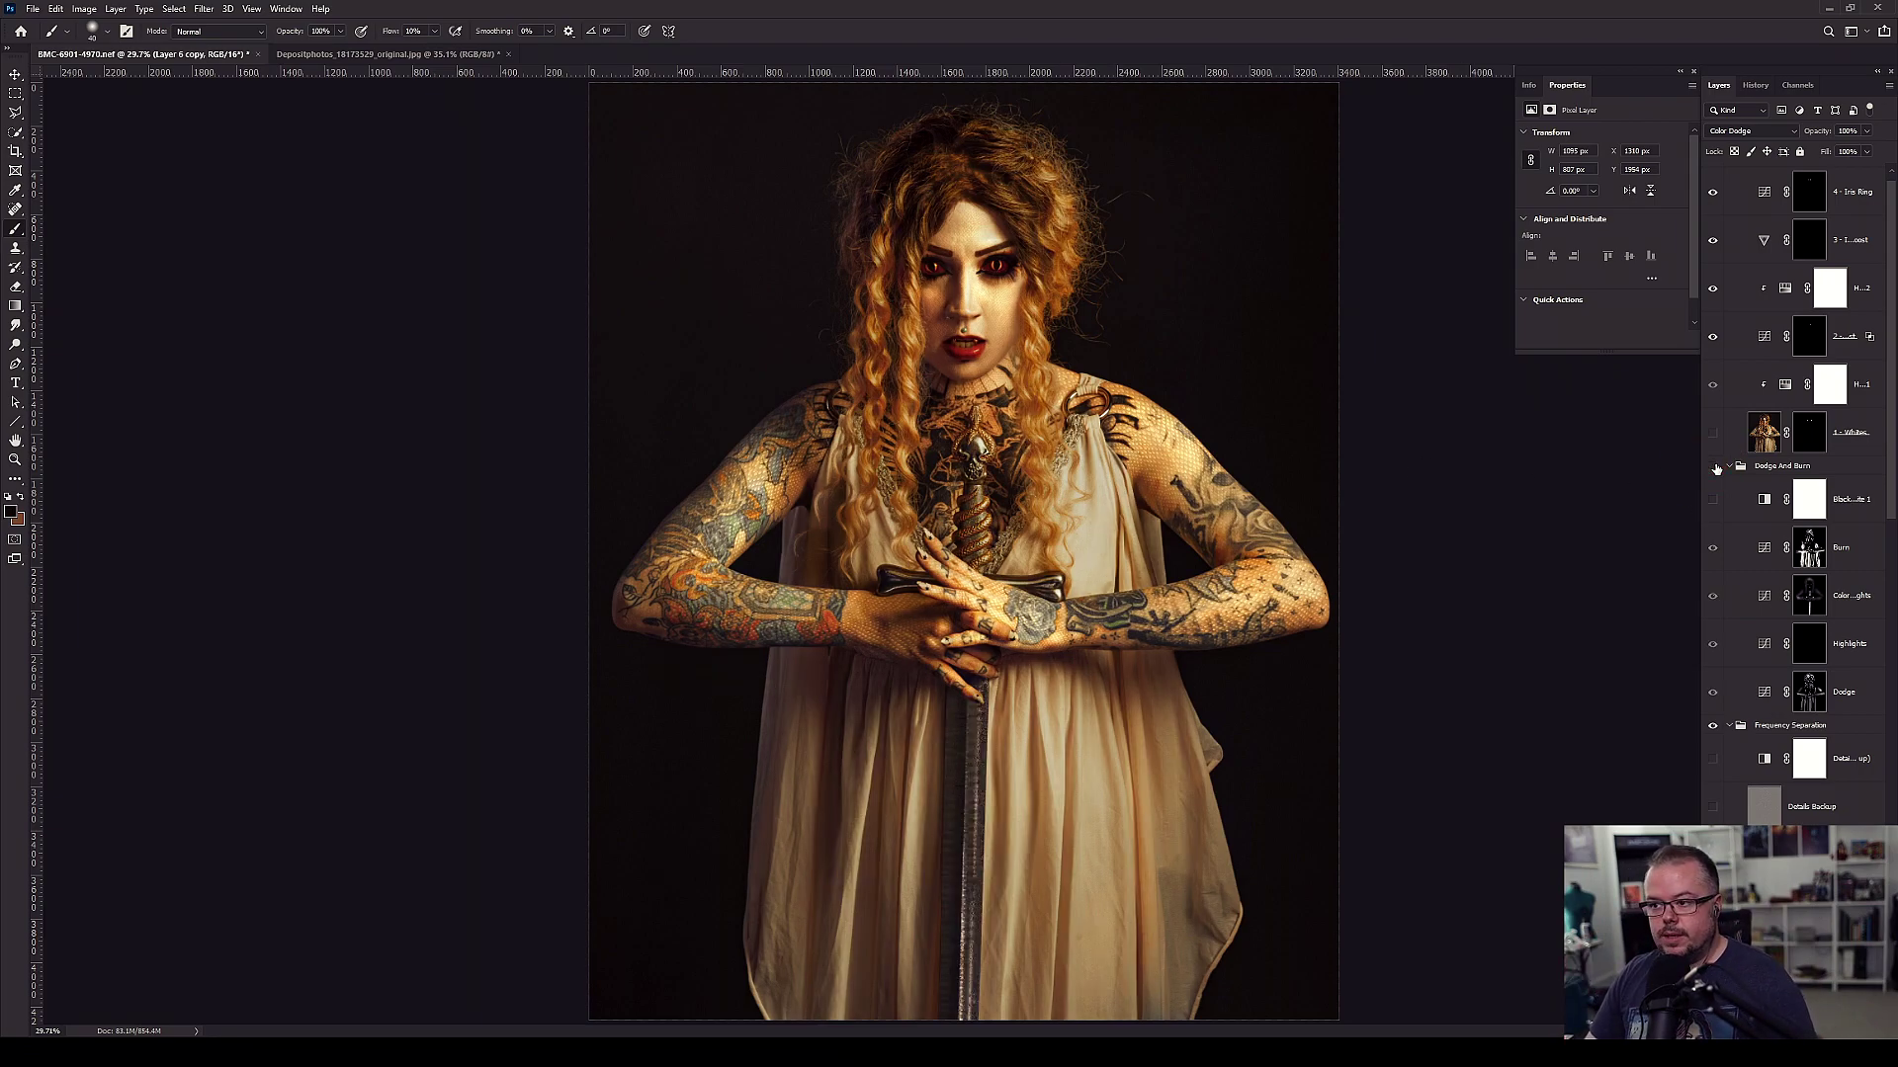
pyautogui.click(1713, 466)
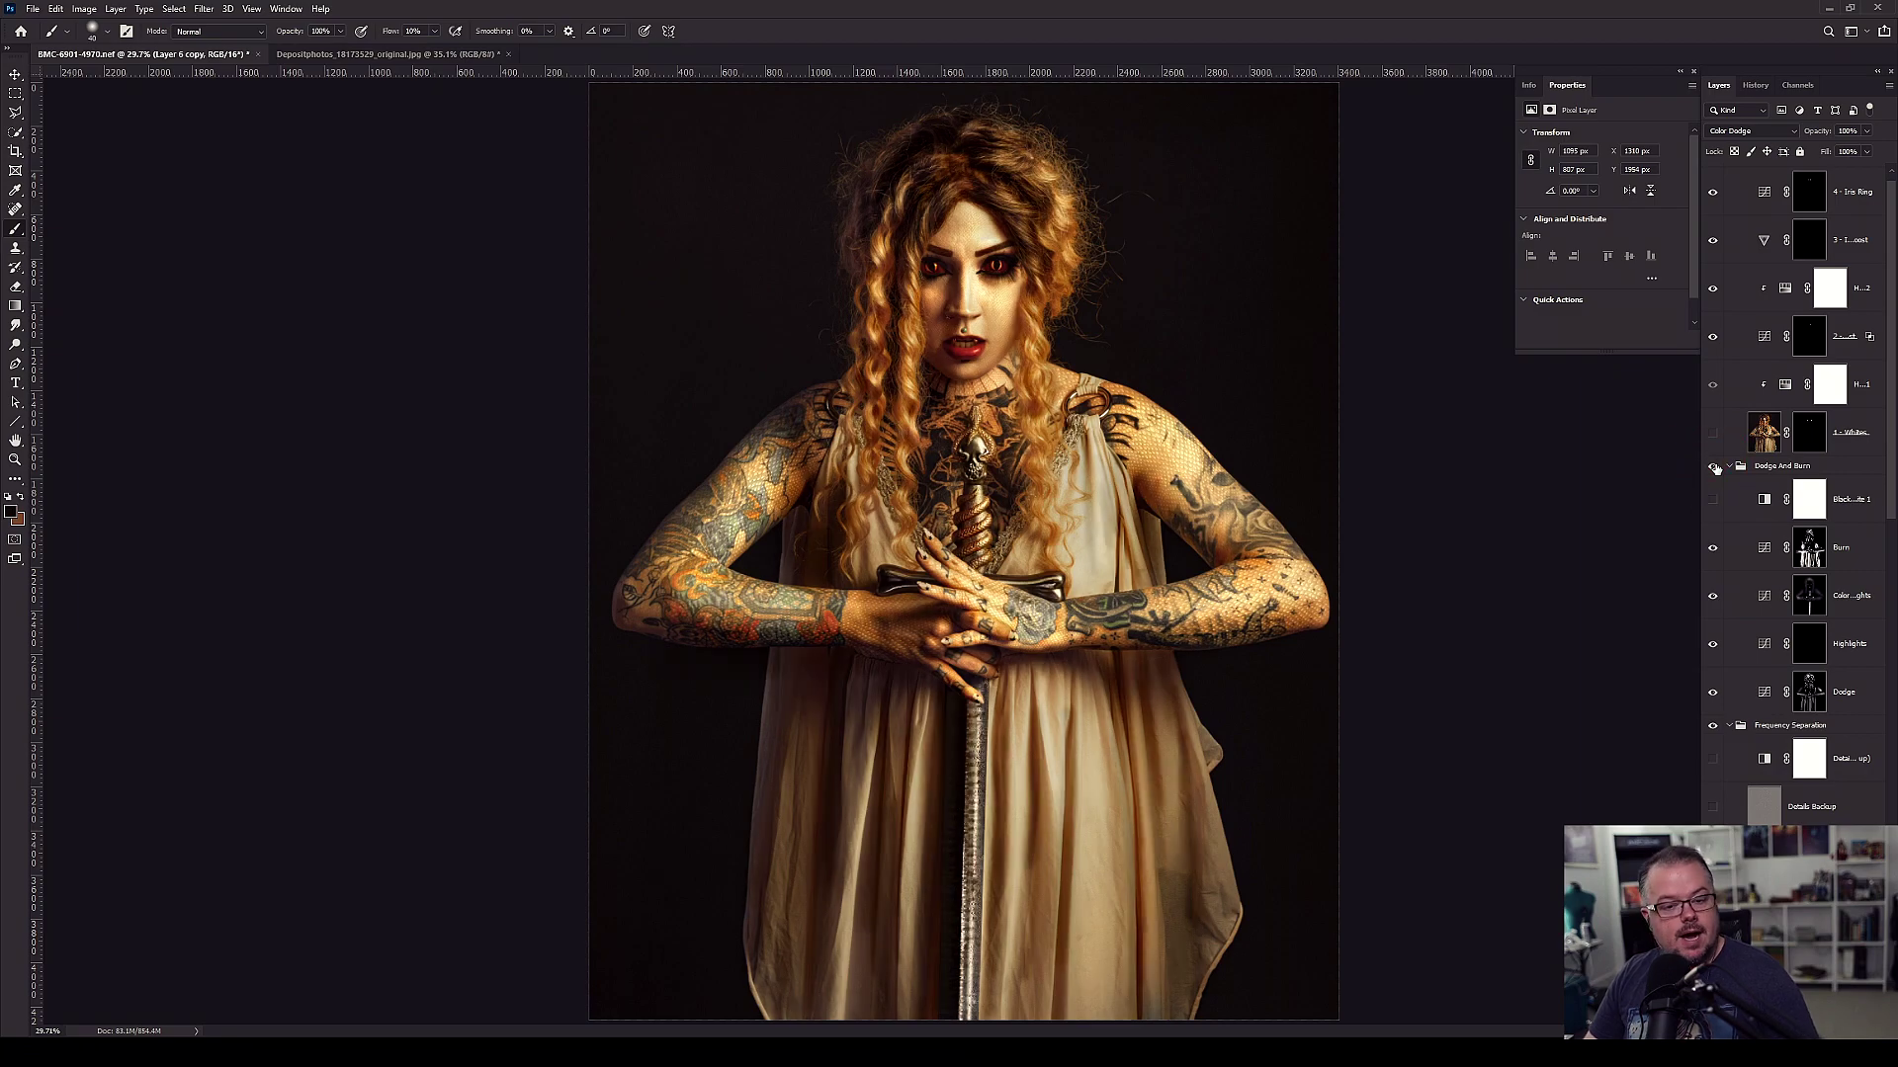